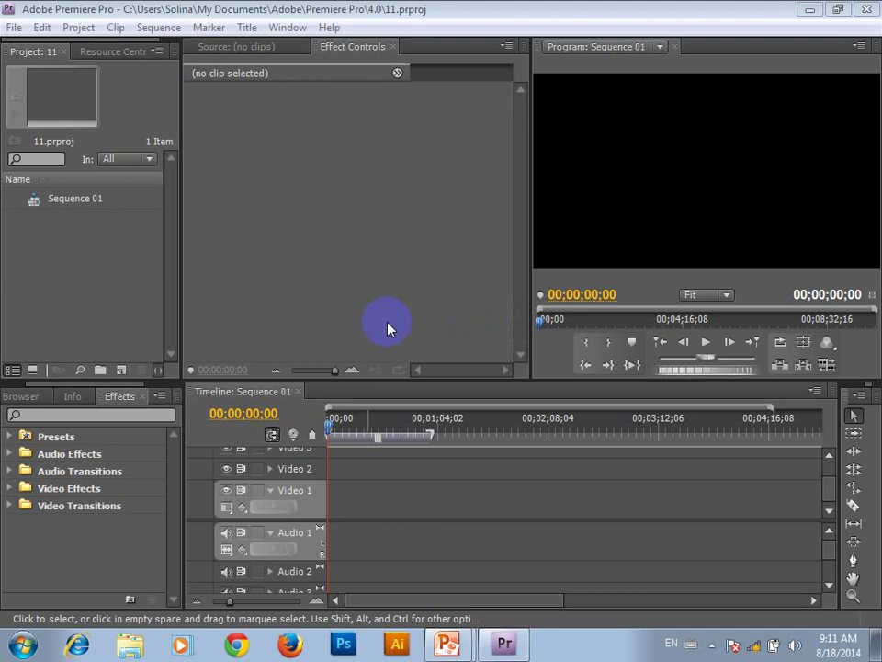
# - Import the Tangled Ever After trailer .mp4 from Desktop > Video for into the project
pyautogui.click(12, 27)
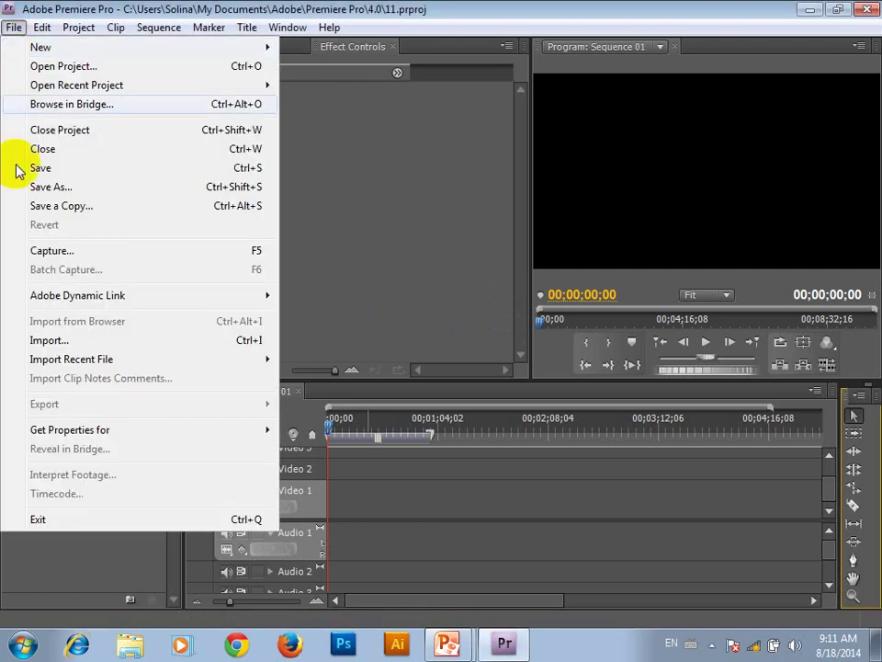
pyautogui.click(51, 341)
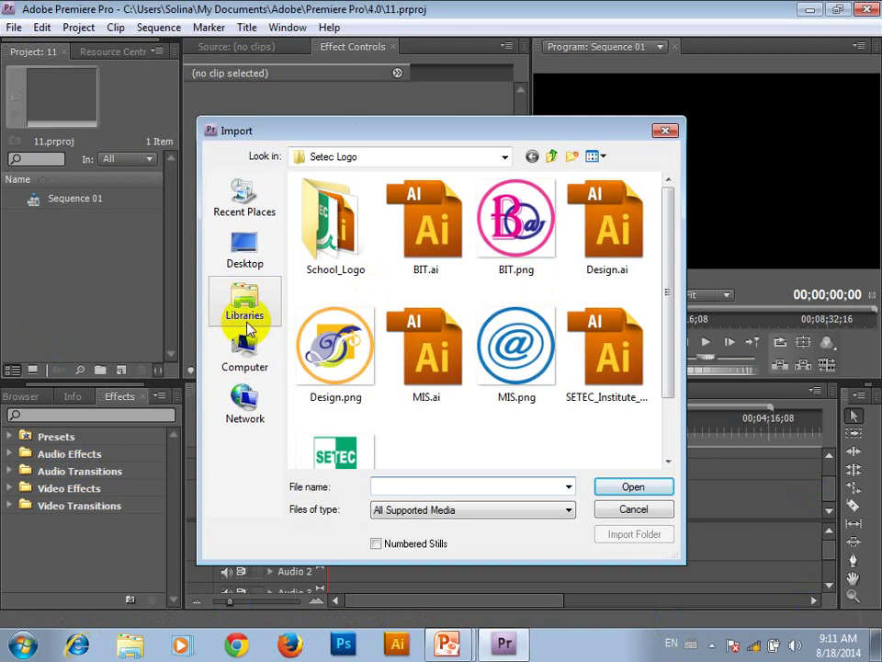
pyautogui.click(244, 271)
pyautogui.write('v')
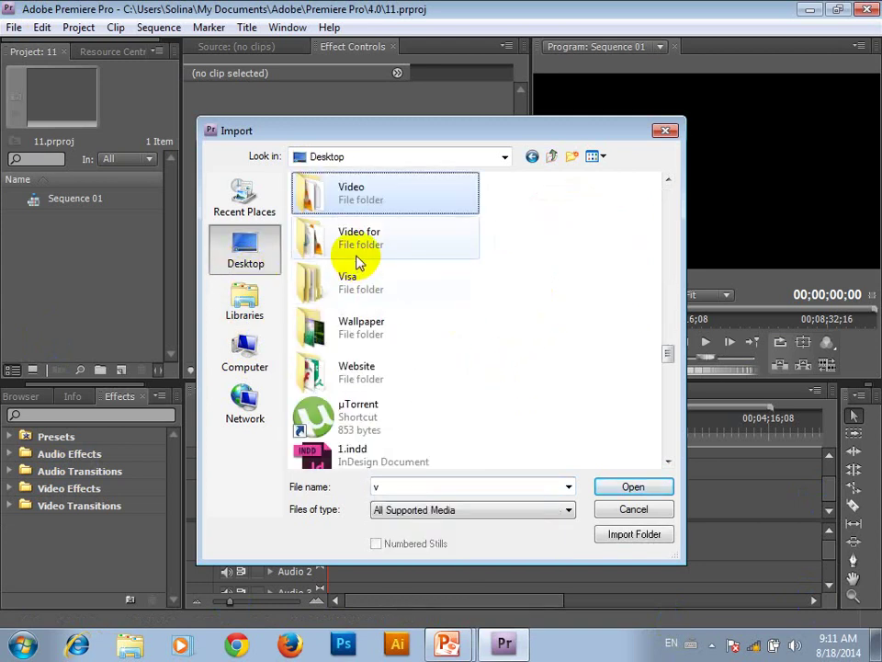
pyautogui.doubleClick(358, 261)
pyautogui.moveTo(670, 292); pyautogui.dragTo(668, 306)
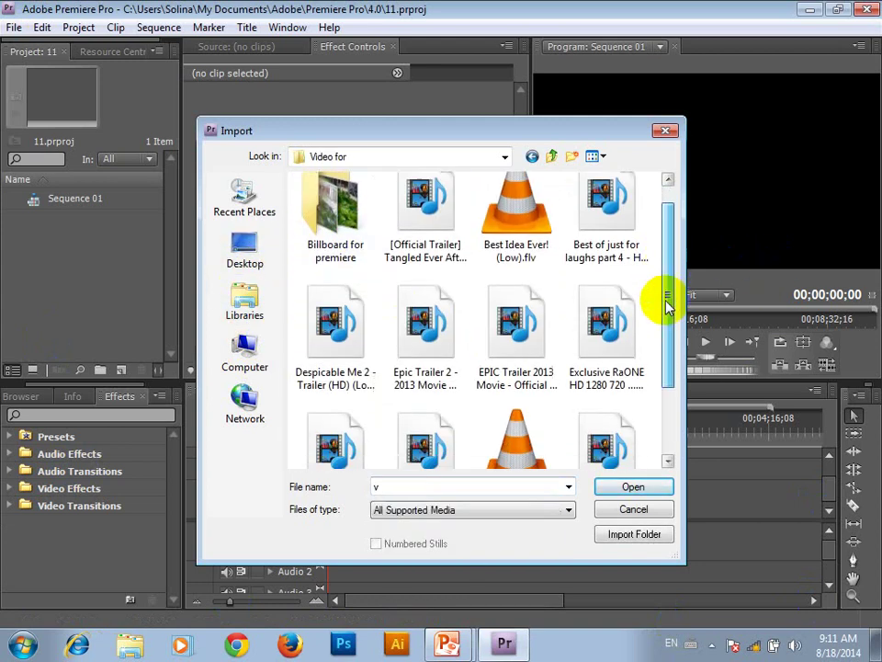
pyautogui.scroll(1, 584, 256)
pyautogui.click(409, 250)
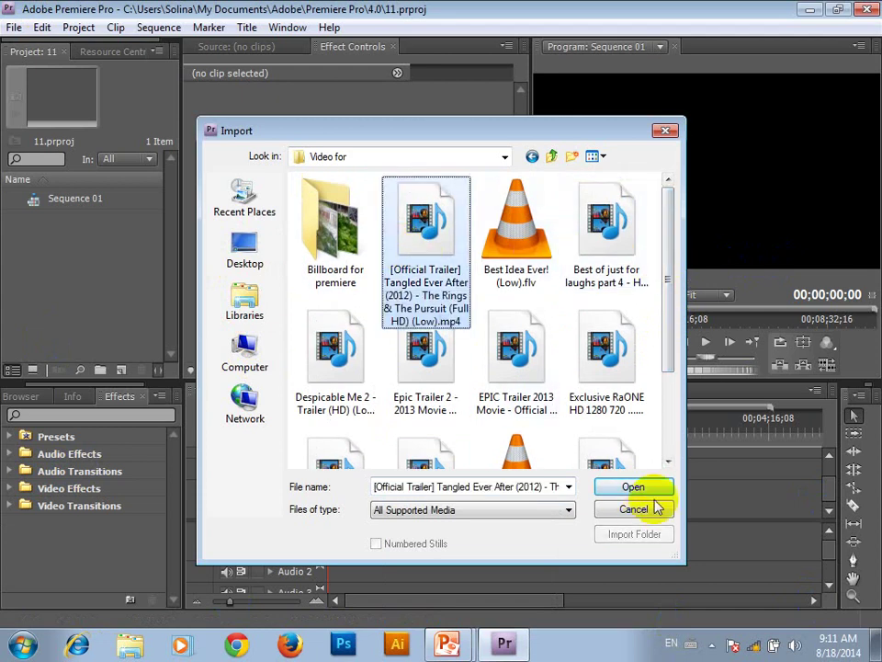
pyautogui.click(654, 490)
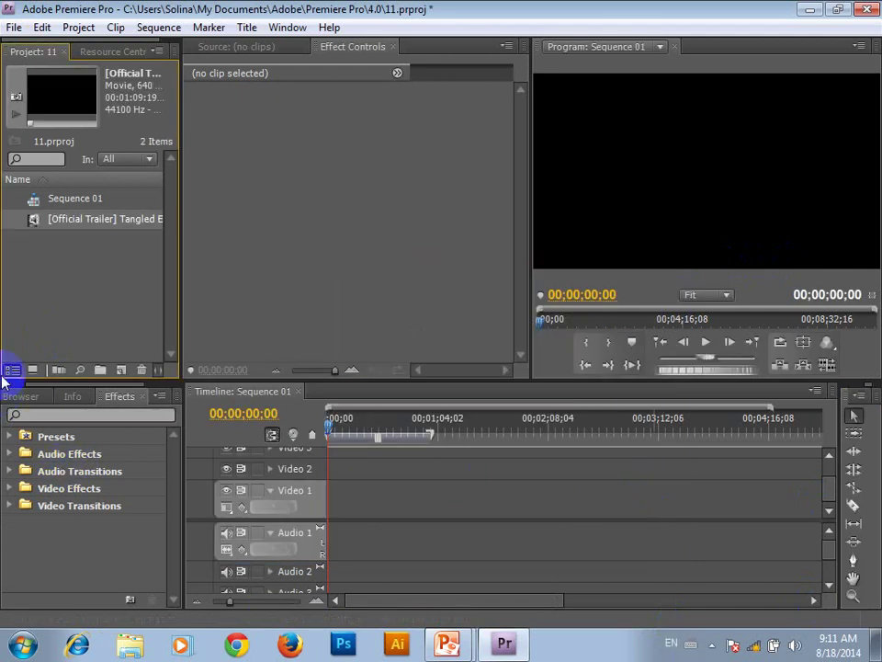
# - Place the Tangled trailer clip on the timeline's Video 1 and Audio 1 tracks
pyautogui.click(57, 222)
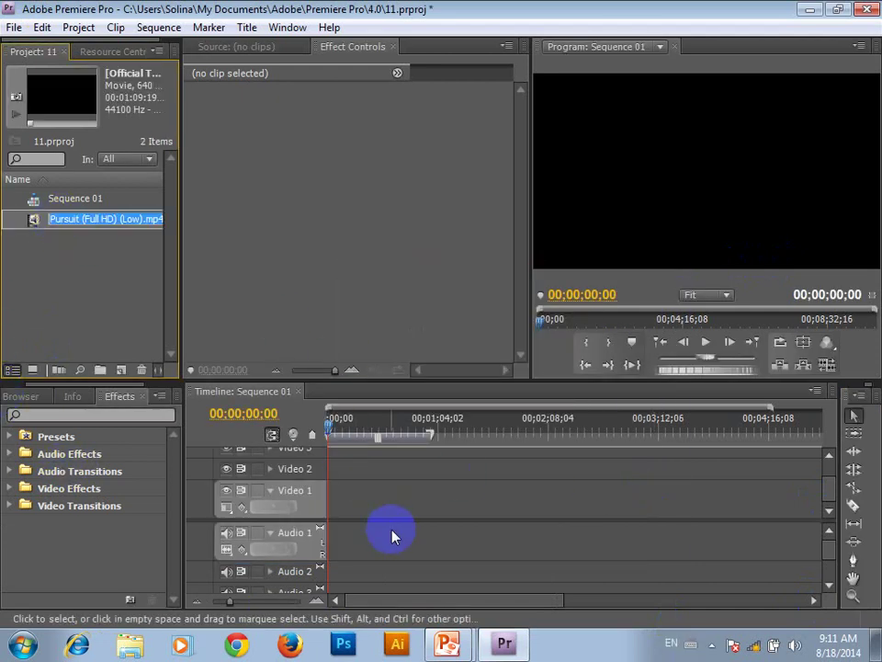
pyautogui.moveTo(33, 219)
pyautogui.mouseDown()
pyautogui.moveTo(368, 517)
pyautogui.moveTo(330, 514)
pyautogui.mouseUp()
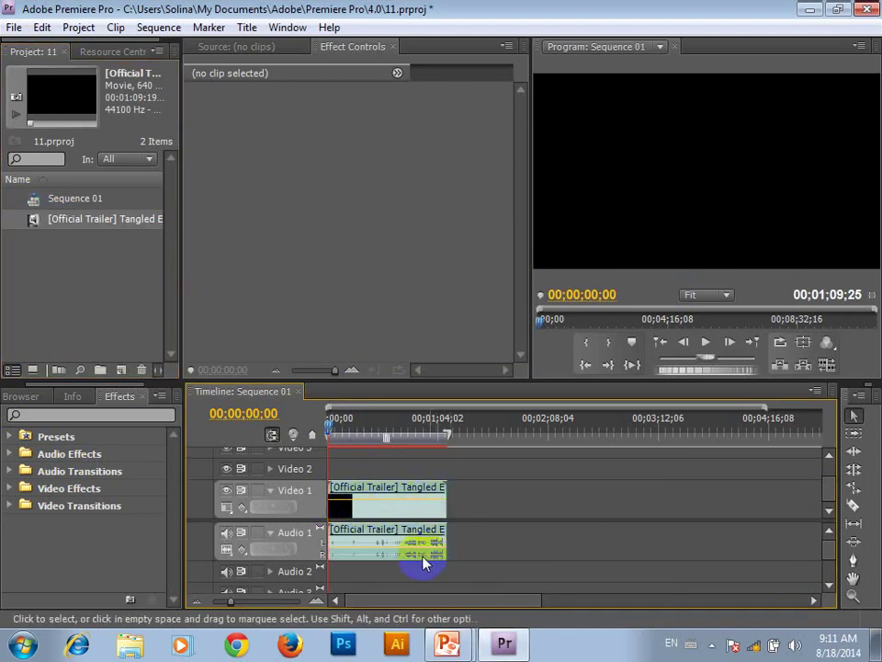
pyautogui.click(391, 515)
# - Move the playhead to 00;00;24;14 and scale the trailer clip to frame size
pyautogui.click(368, 428)
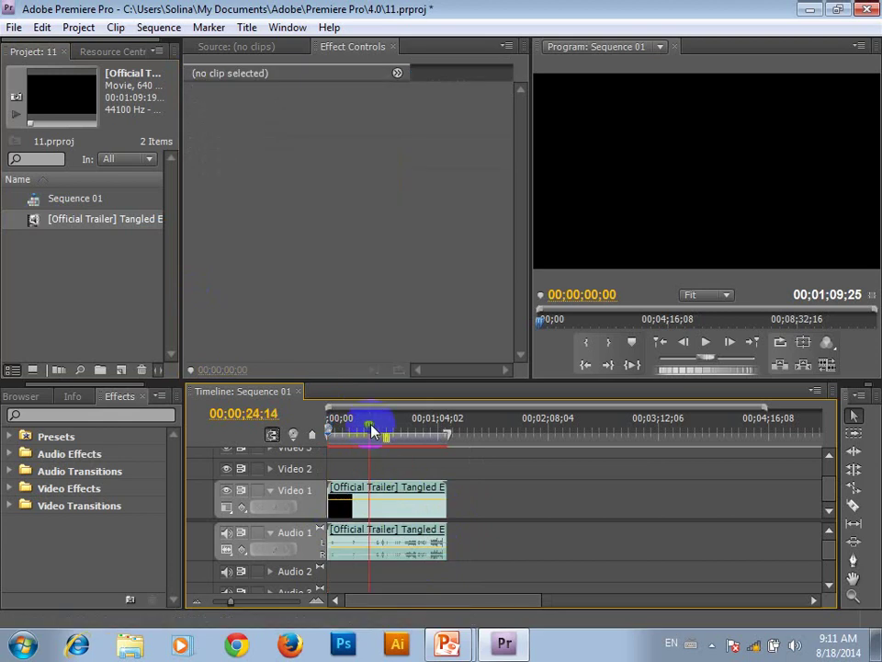
pyautogui.click(393, 503)
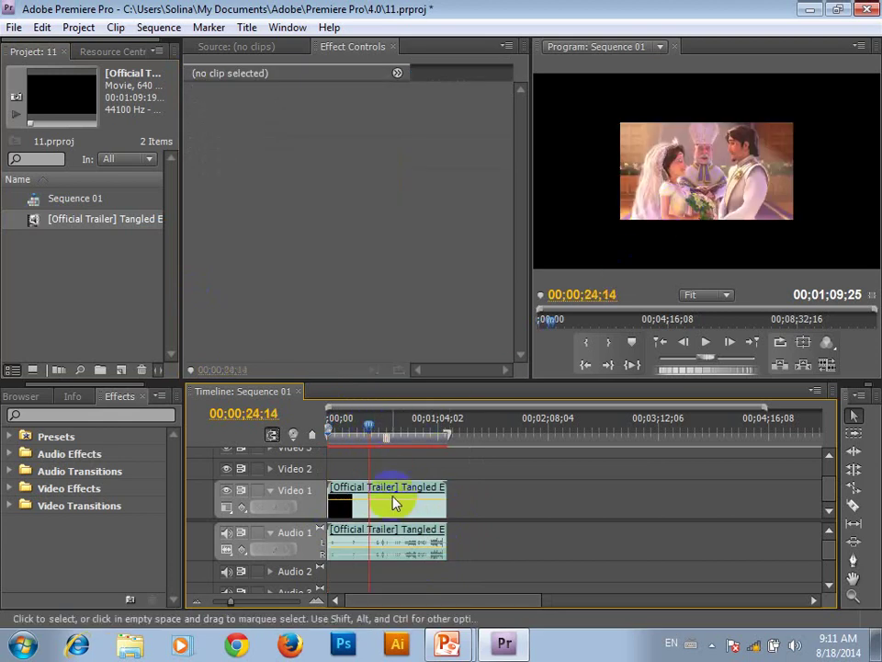
pyautogui.rightClick(393, 503)
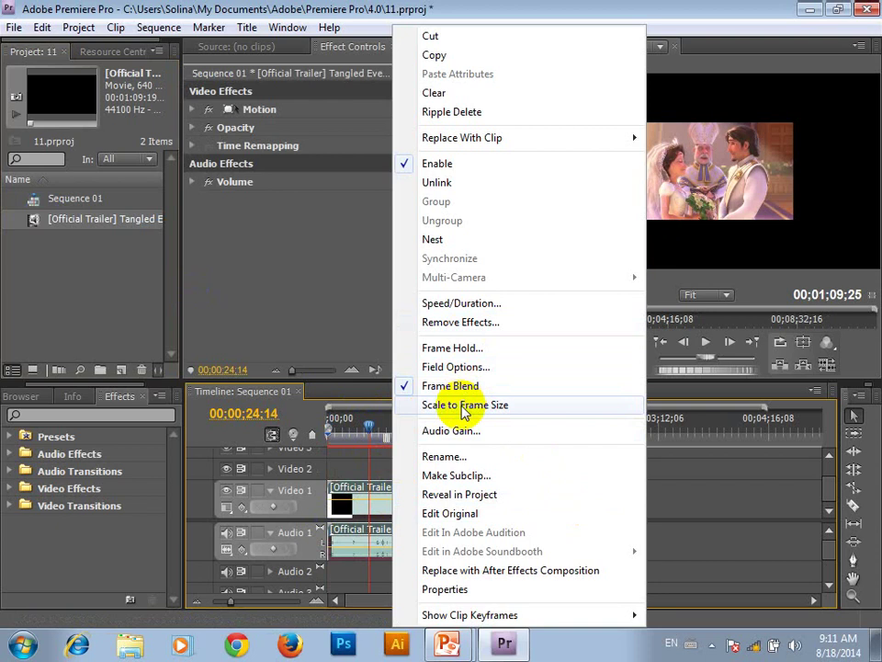
pyautogui.click(464, 406)
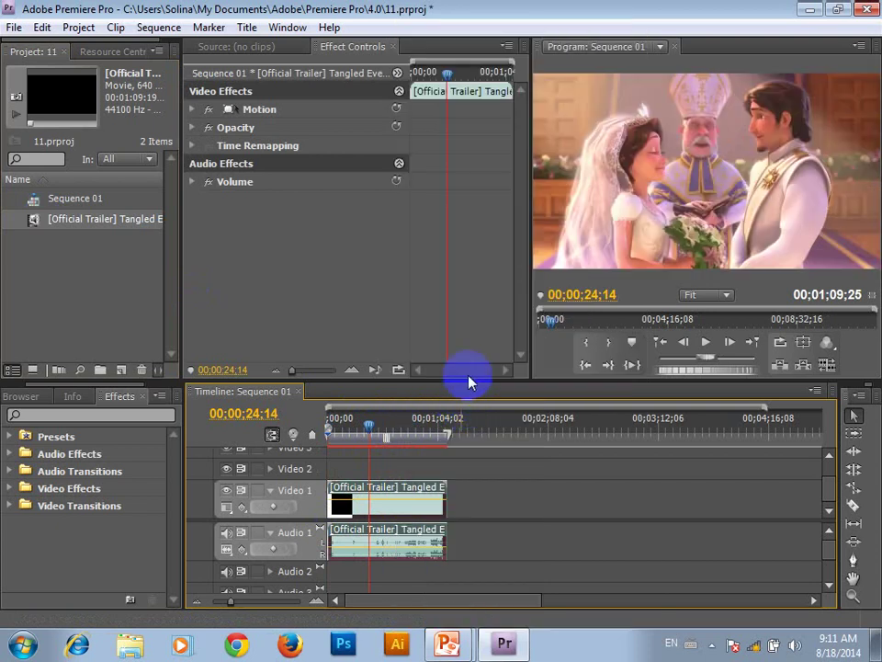
# - Create a Default Still title named 'Track Matte Key'
pyautogui.click(247, 27)
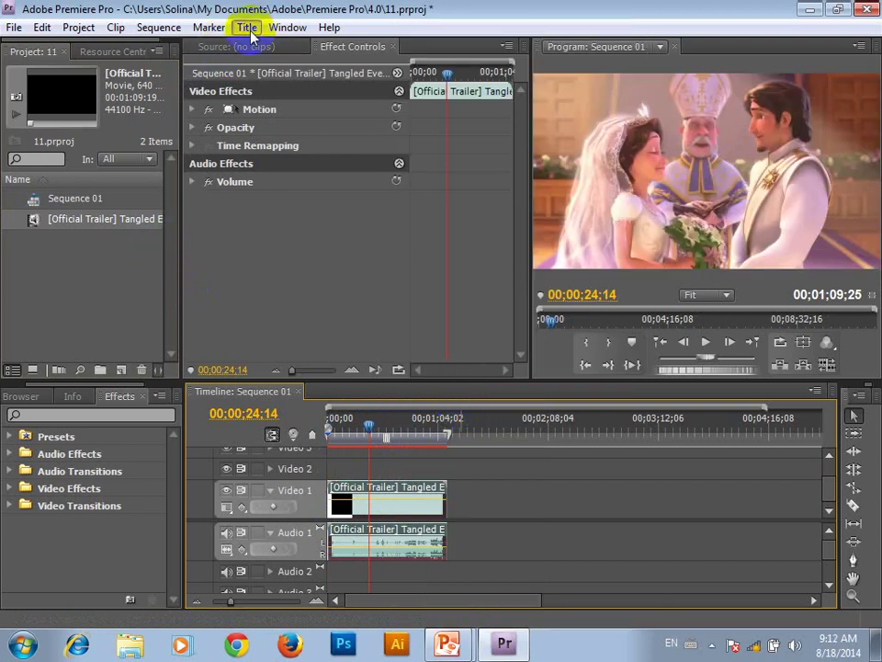
pyautogui.moveTo(384, 53)
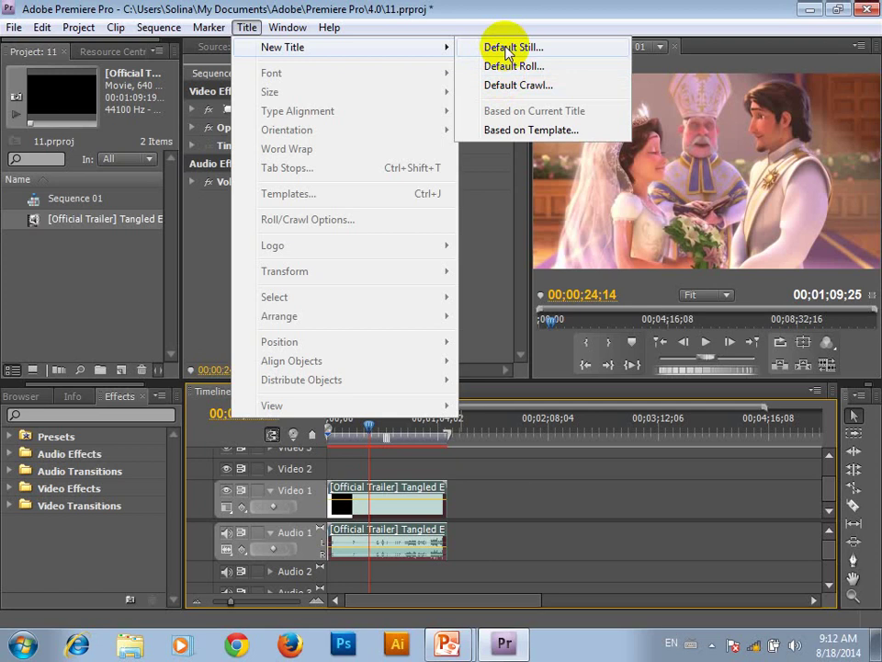
pyautogui.click(506, 48)
pyautogui.click(471, 365)
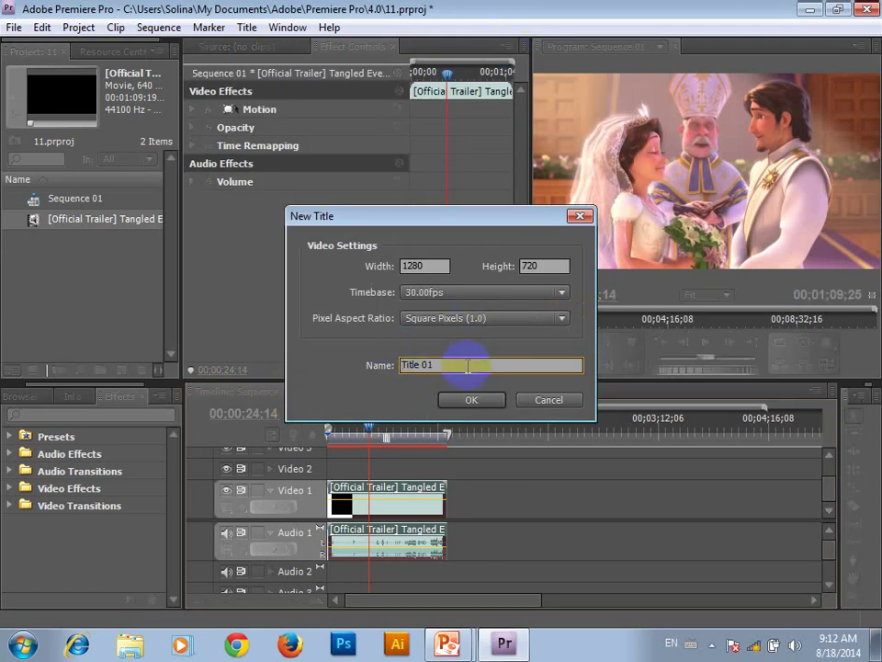
pyautogui.doubleClick(469, 365)
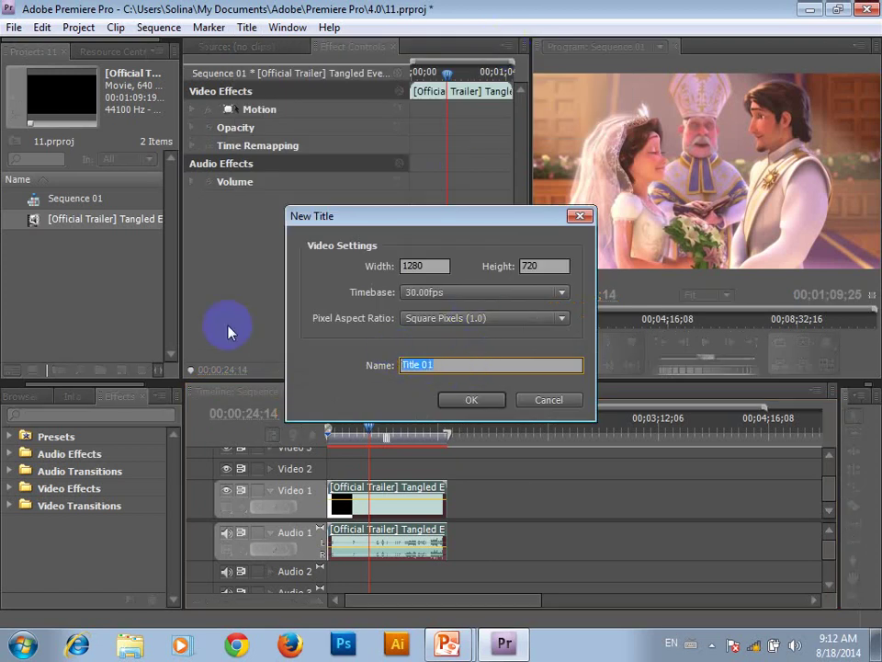
pyautogui.write('T')
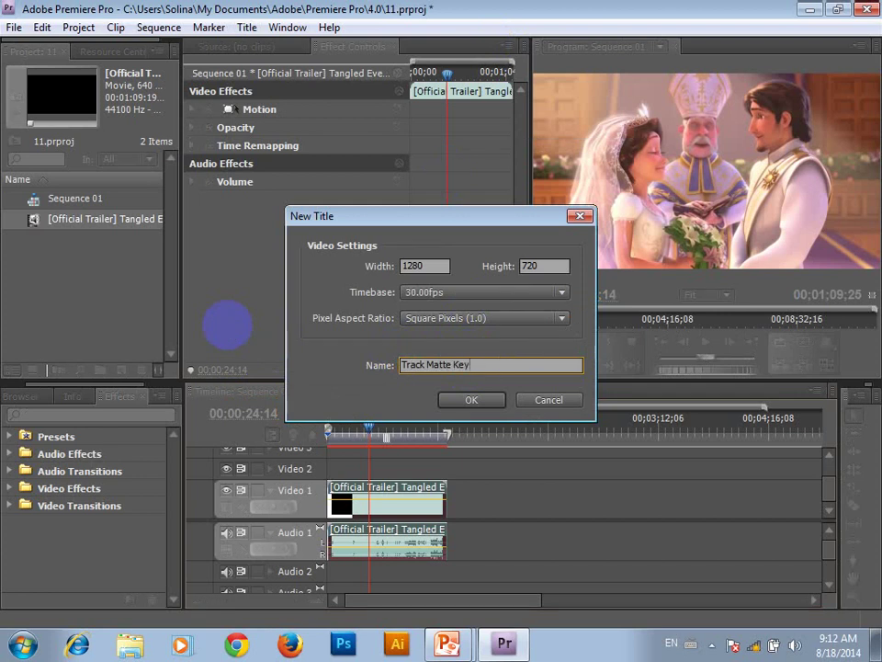
pyautogui.click(466, 400)
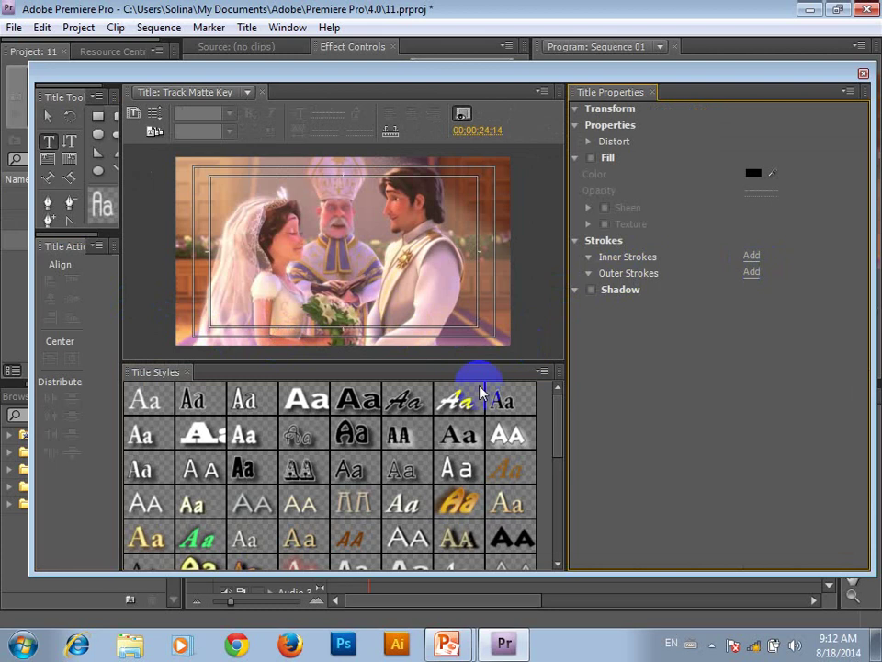
# - Apply the black AA title style, start a text box and set font size 200
pyautogui.scroll(-2, 468, 454)
pyautogui.click(510, 479)
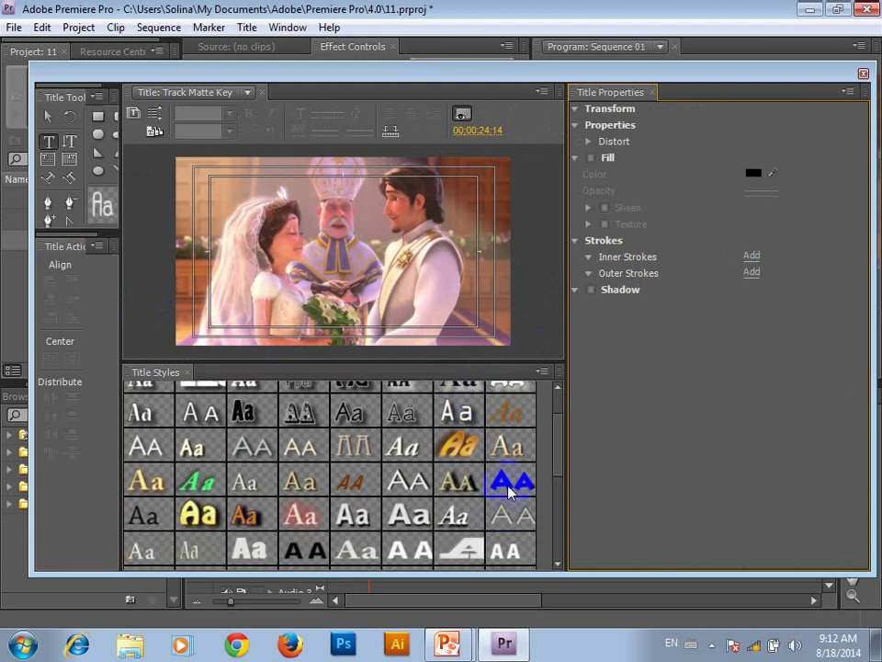
pyautogui.click(227, 307)
pyautogui.click(227, 307)
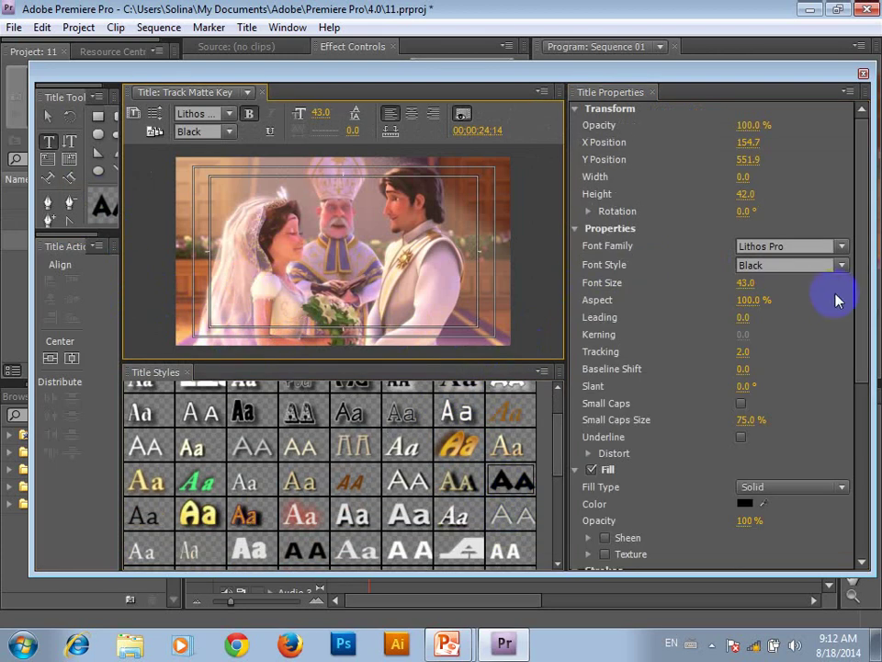
pyautogui.click(752, 284)
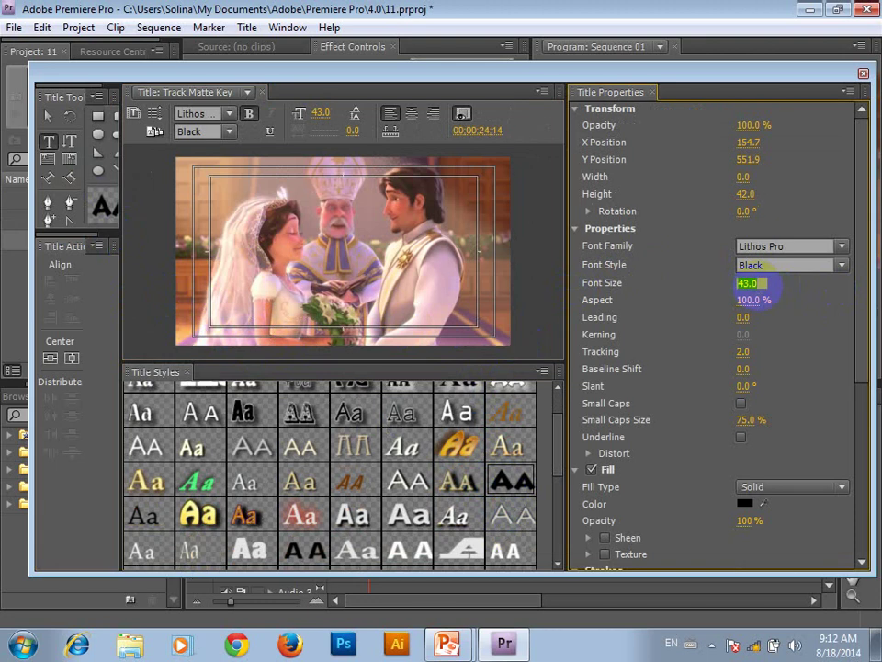
pyautogui.write('200')
pyautogui.press('Return')
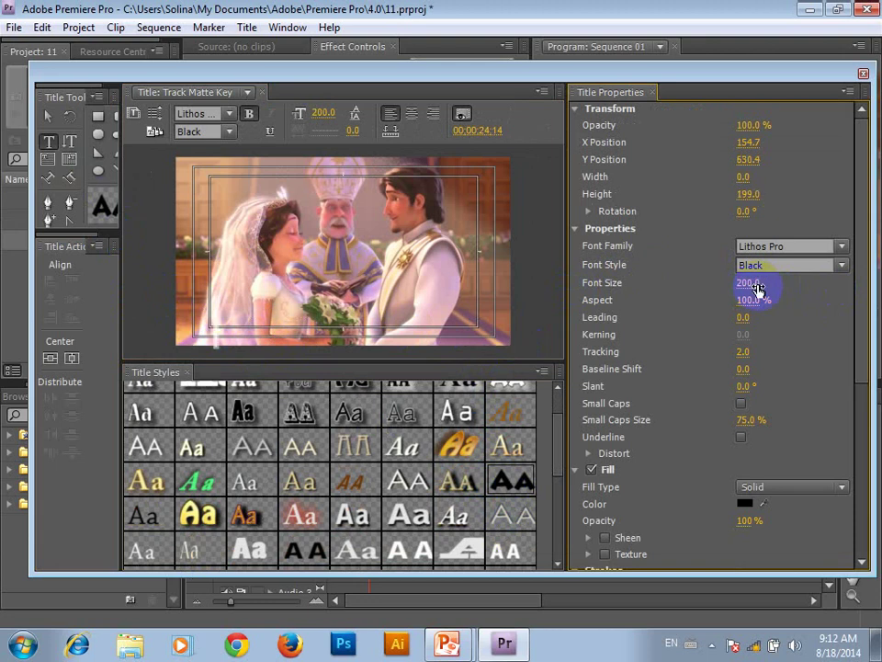
# - Type 'TANGLE' as the title text, removing the stray characters
pyautogui.write('D')
pyautogui.click(311, 344)
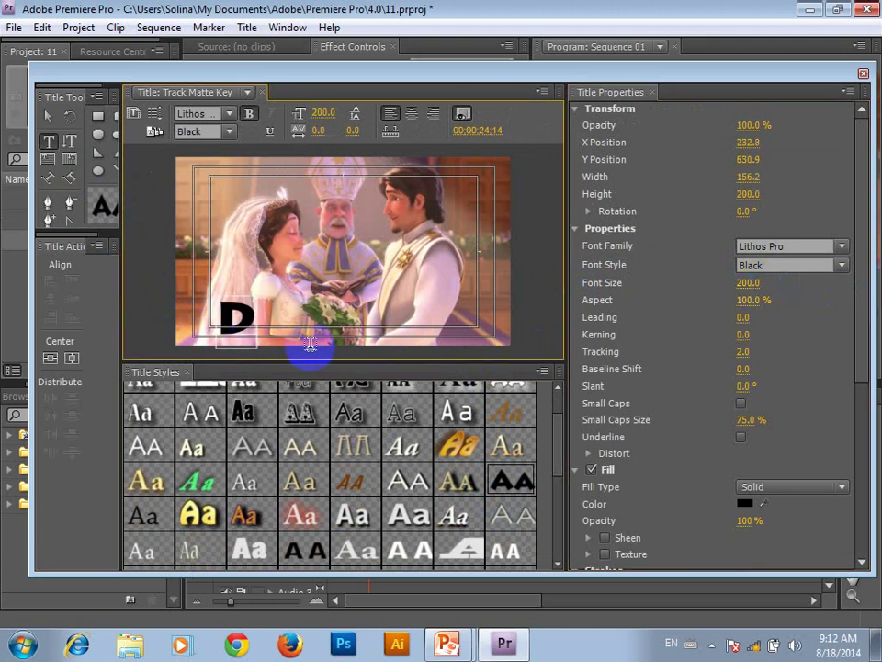
pyautogui.press('BackSpace')
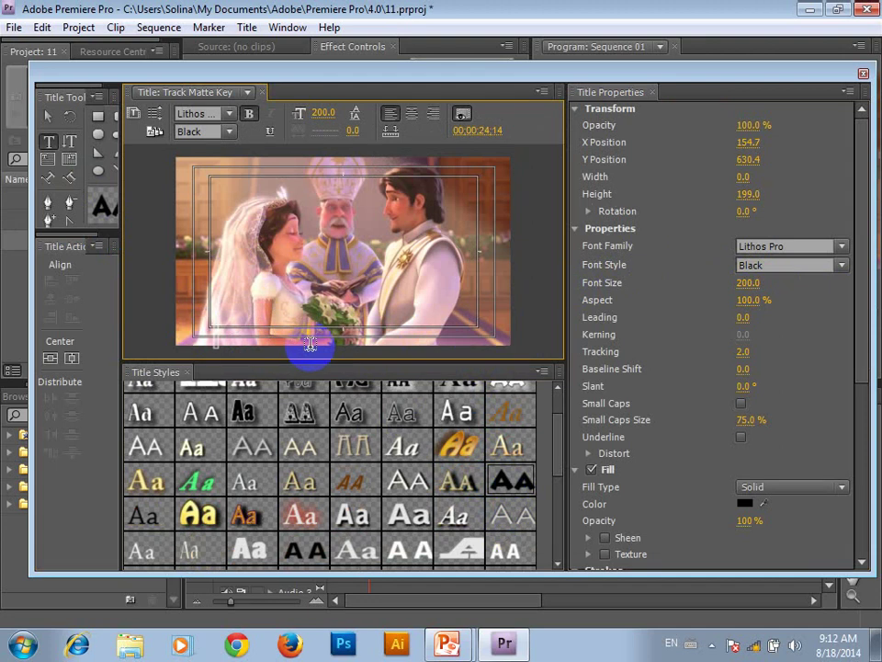
pyautogui.moveTo(370, 81)
pyautogui.mouseDown()
pyautogui.moveTo(487, 189)
pyautogui.moveTo(547, 146)
pyautogui.moveTo(340, 73)
pyautogui.mouseUp()
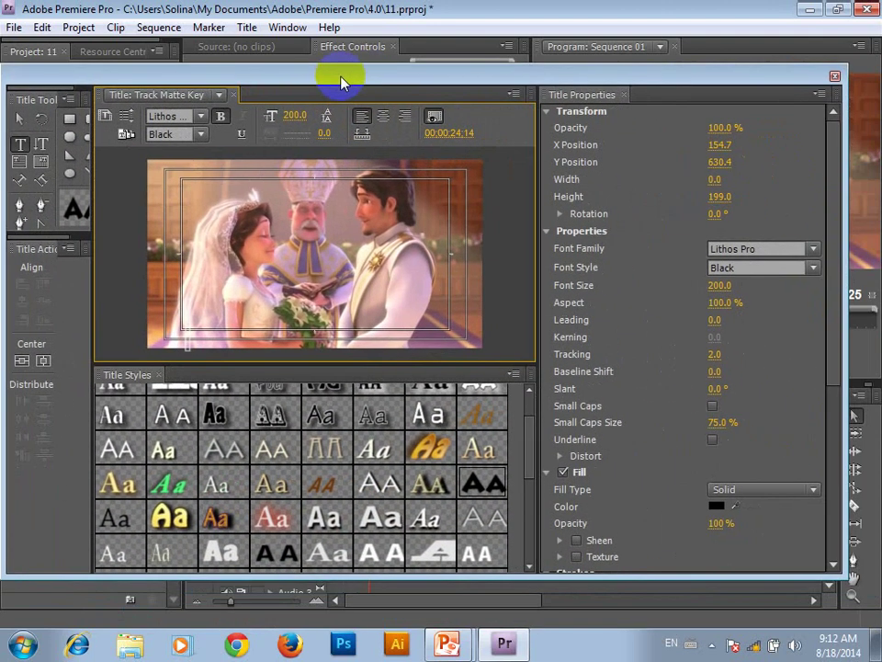
pyautogui.write('TANGLE')
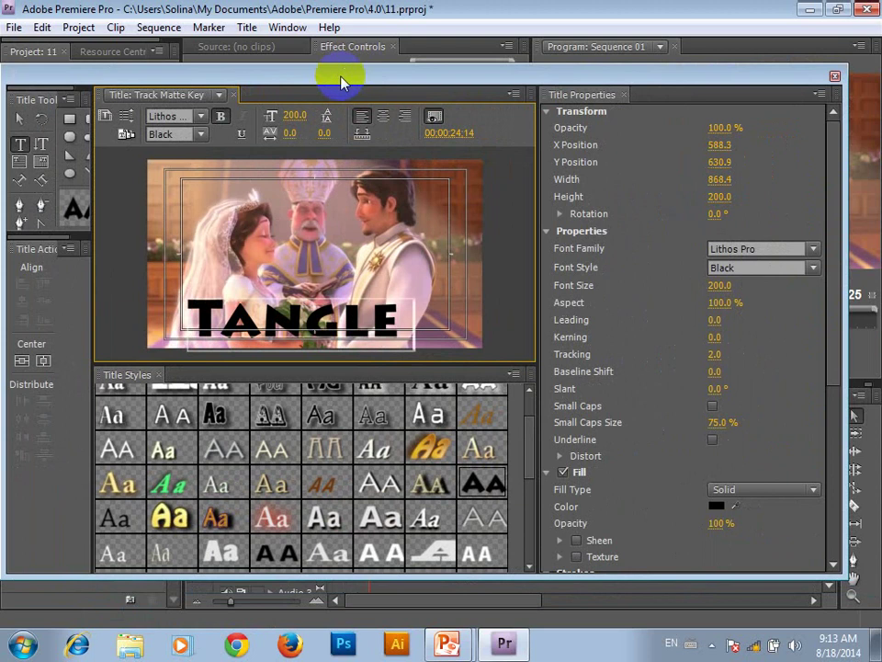
pyautogui.press('BackSpace')
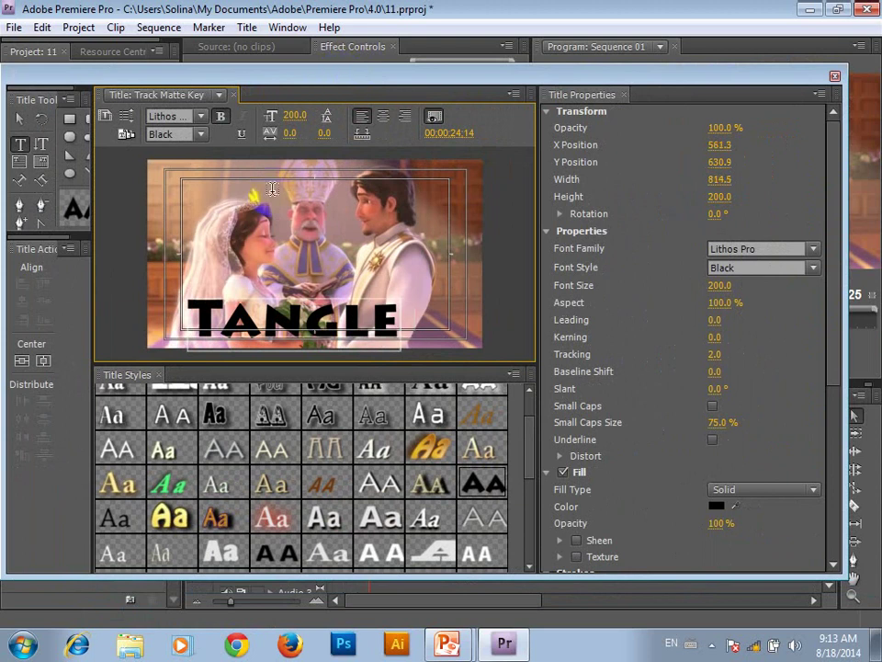
# - Enlarge TANGLE to size 250.1, reposition it higher in the frame, and close the Titler
pyautogui.click(19, 119)
pyautogui.click(249, 314)
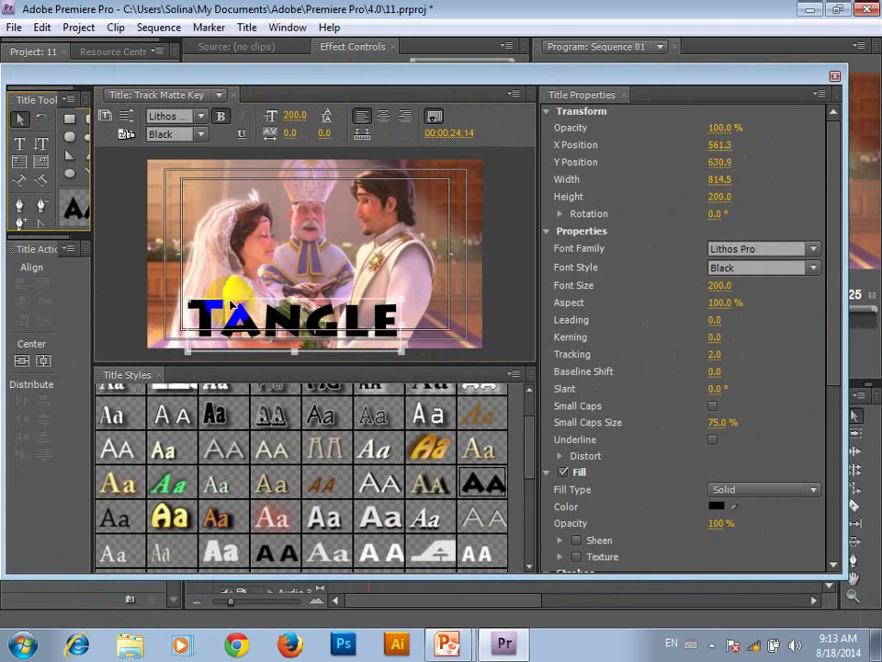
pyautogui.moveTo(249, 314); pyautogui.dragTo(248, 299)
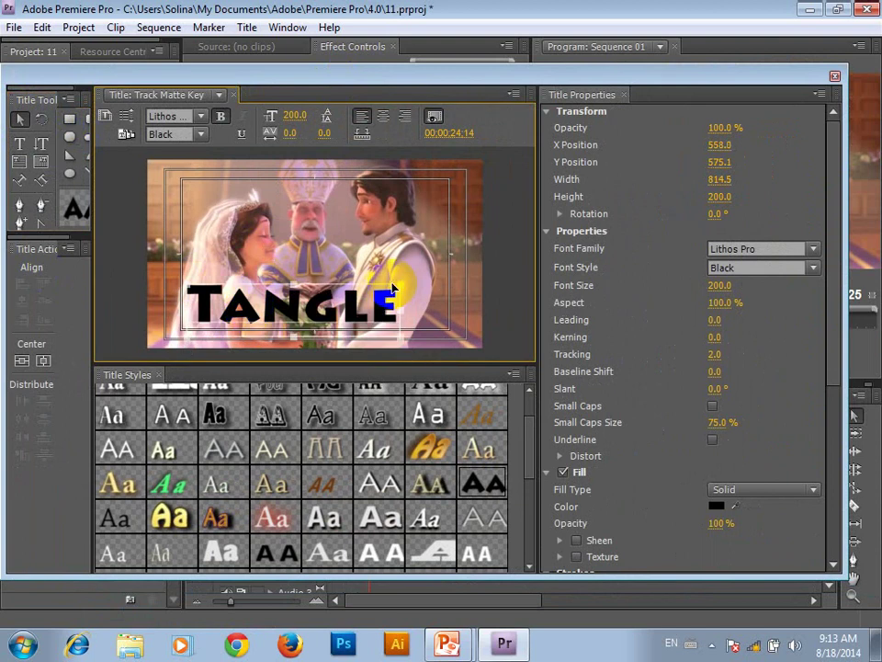
pyautogui.moveTo(400, 284); pyautogui.dragTo(453, 273)
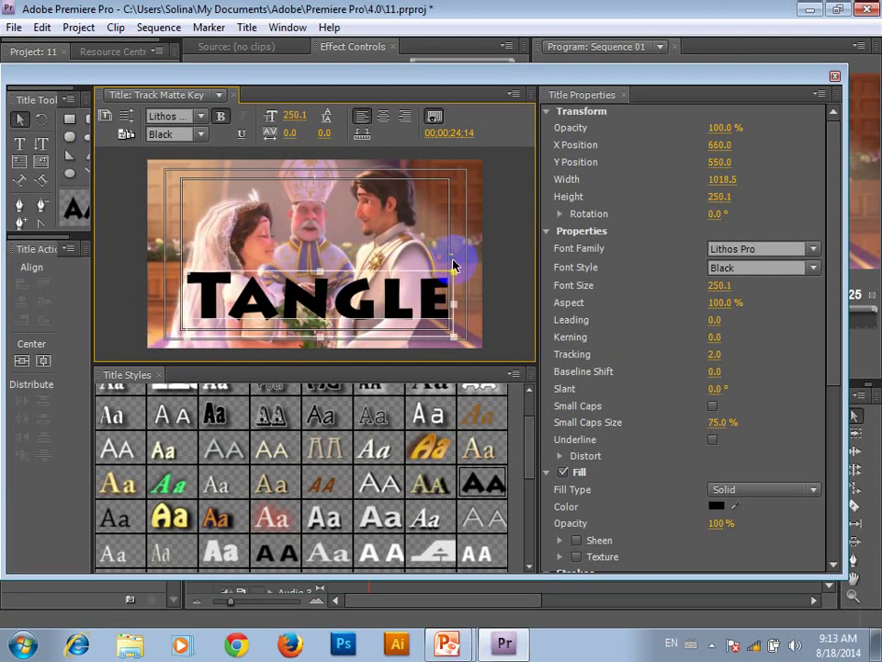
pyautogui.moveTo(346, 288); pyautogui.dragTo(346, 254)
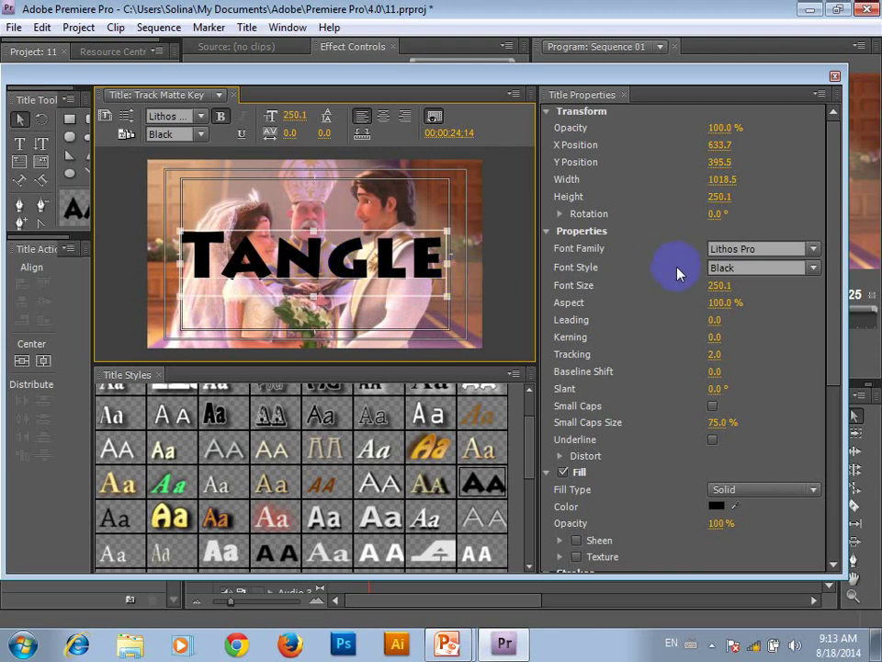
pyautogui.click(834, 76)
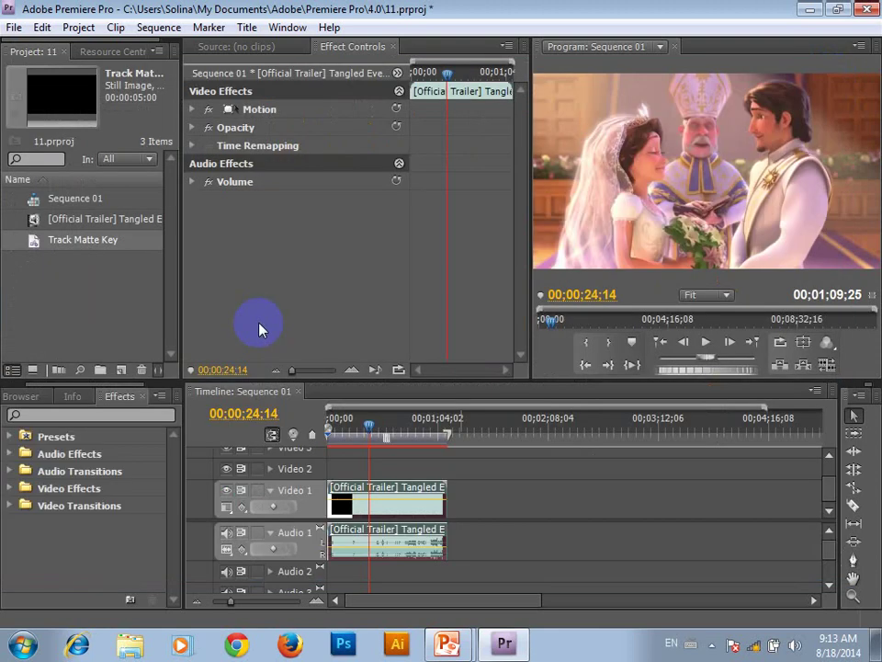
# - Drag the Track Matte Key title onto Video 2 above the trailer clip
pyautogui.moveTo(24, 240)
pyautogui.mouseDown()
pyautogui.moveTo(360, 476)
pyautogui.moveTo(347, 472)
pyautogui.moveTo(464, 464)
pyautogui.moveTo(432, 469)
pyautogui.mouseUp()
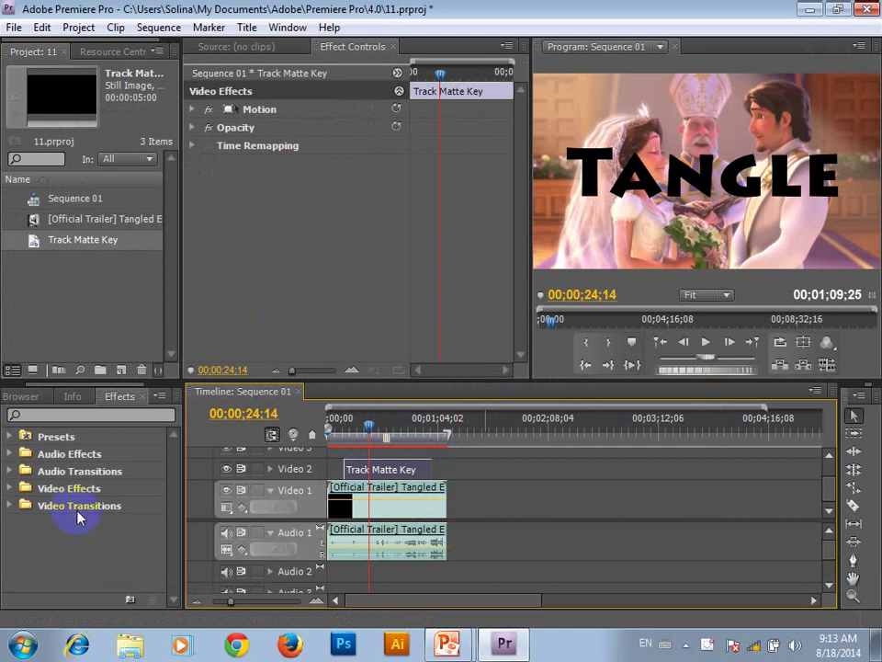
# - Expand Video Effects in the Effects panel and find the Keying category
pyautogui.click(13, 489)
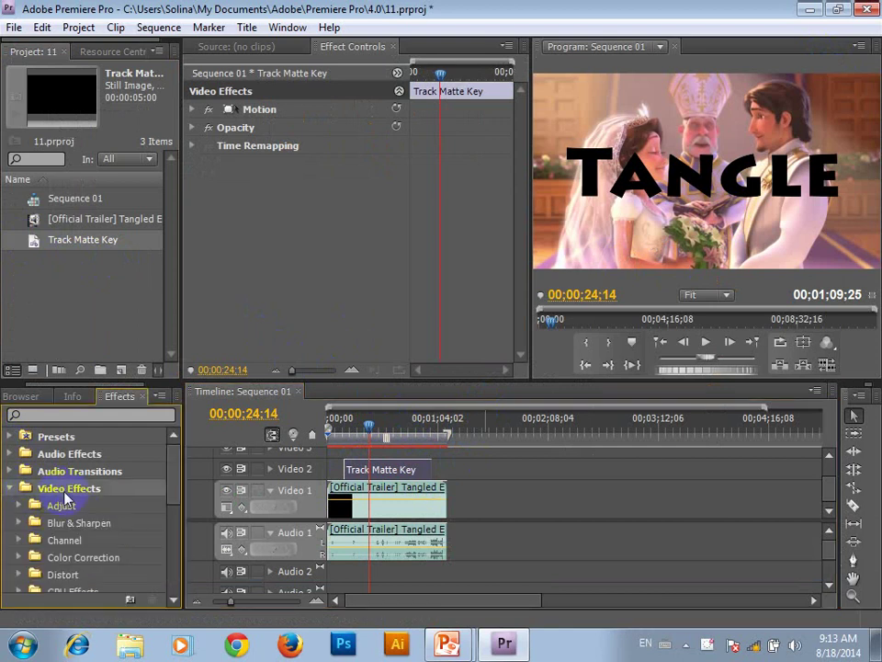
pyautogui.scroll(-2, 68, 504)
pyautogui.scroll(-4, 69, 552)
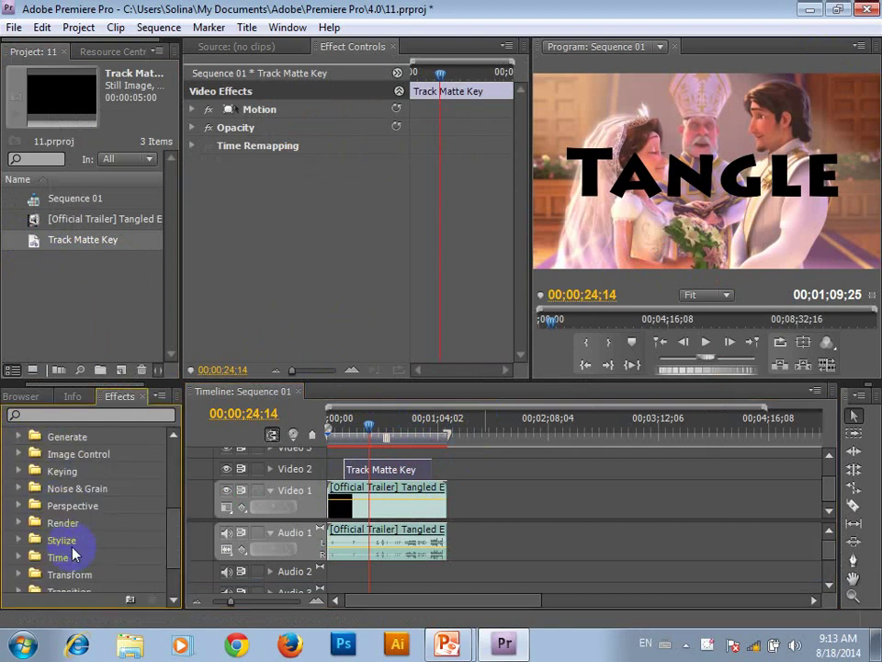
pyautogui.scroll(-2, 78, 578)
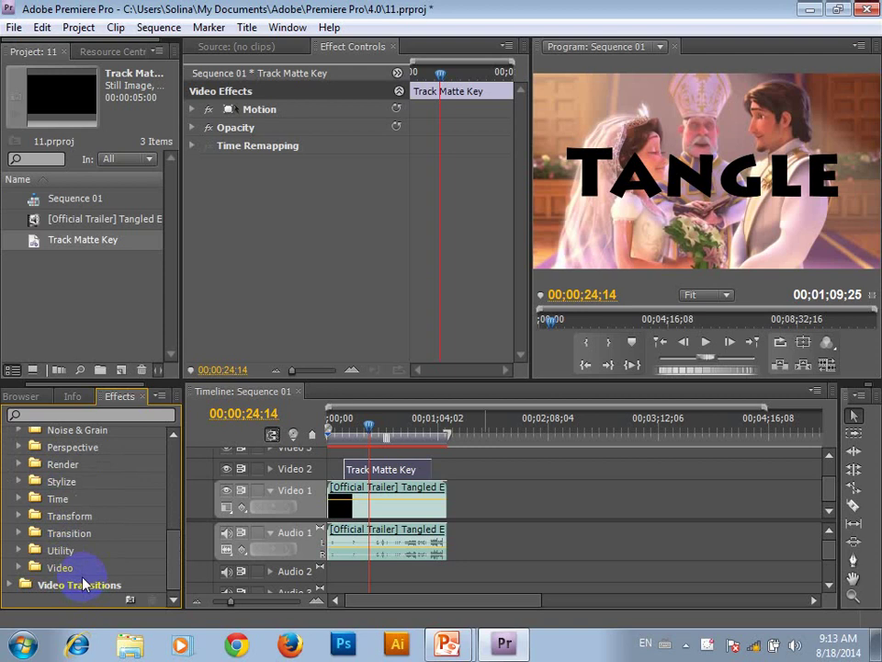
pyautogui.scroll(1, 107, 528)
pyautogui.scroll(1, 107, 525)
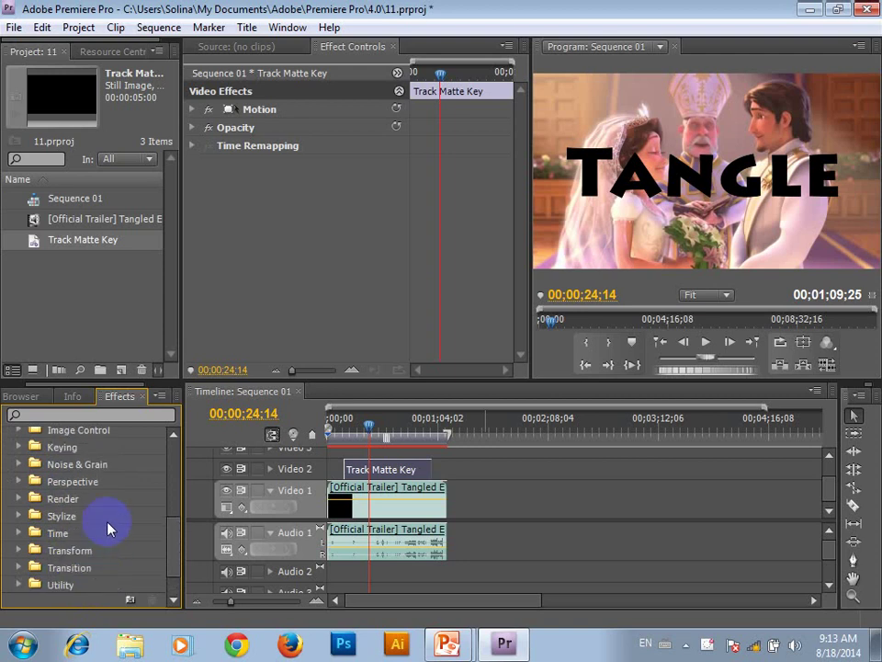
pyautogui.click(70, 448)
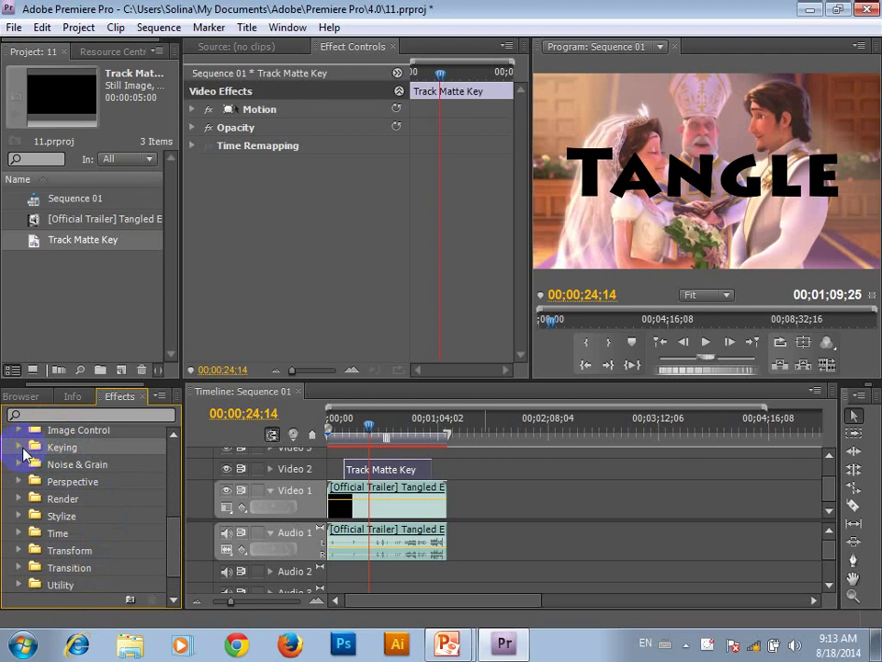
# - Expand Keying and select the Track Matte Key effect
pyautogui.click(21, 447)
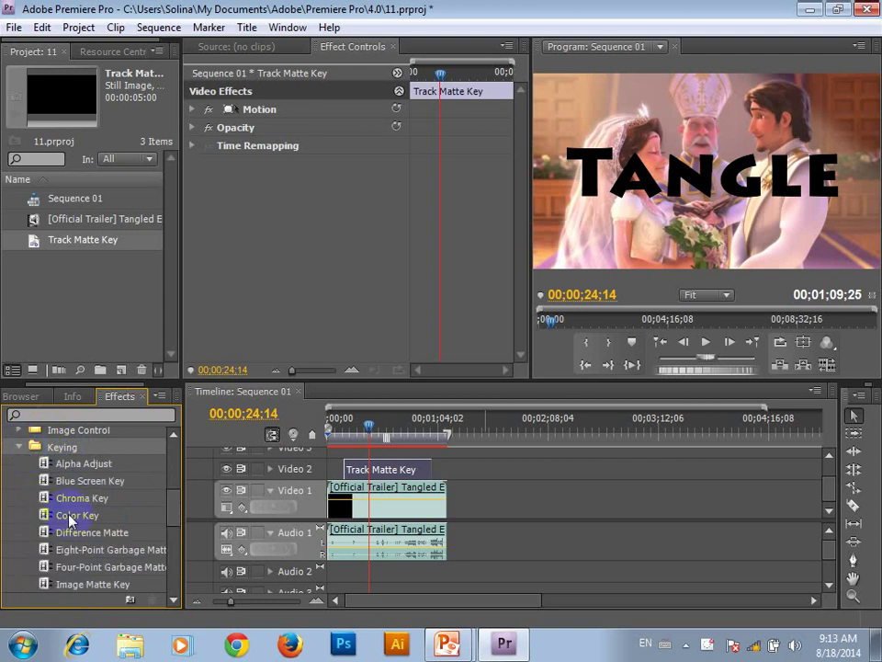
pyautogui.scroll(-2, 69, 553)
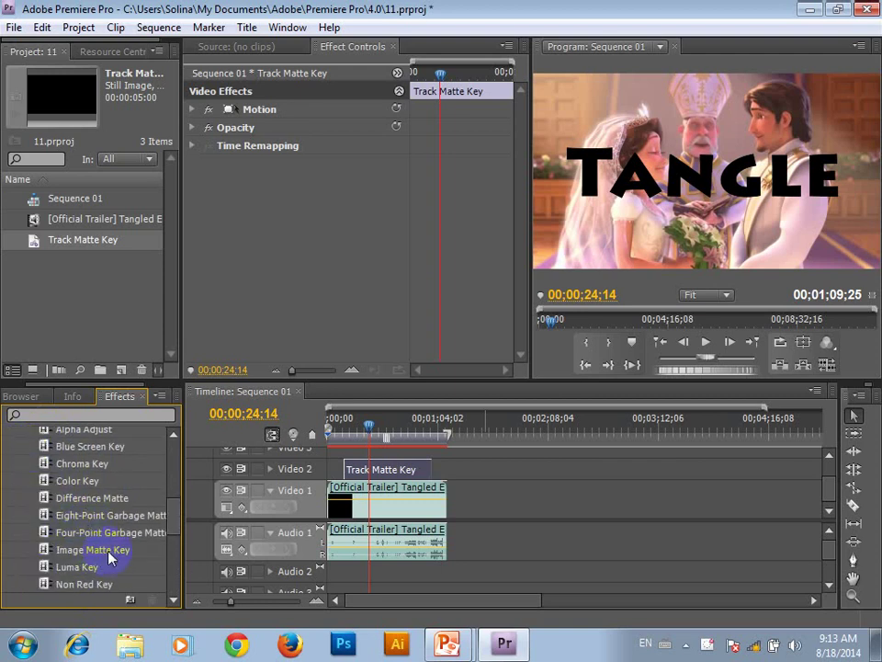
pyautogui.scroll(-2, 96, 574)
pyautogui.scroll(-2, 98, 577)
pyautogui.click(97, 551)
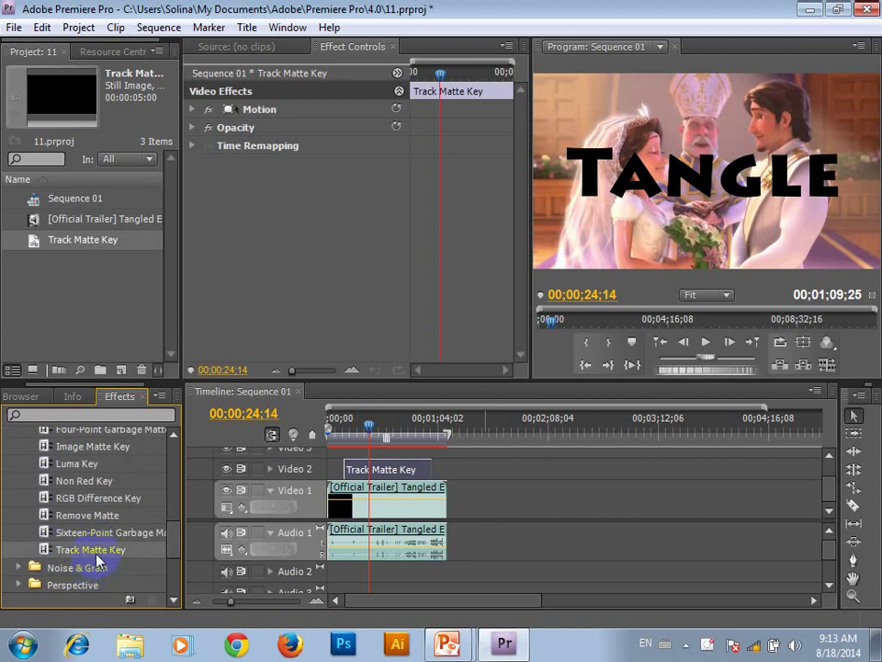
pyautogui.click(81, 414)
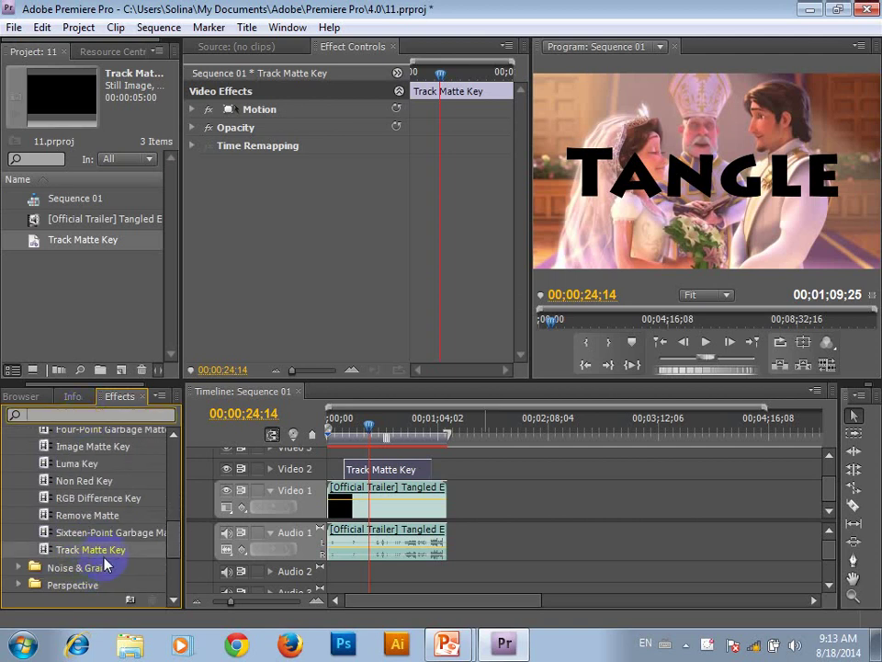
pyautogui.click(48, 551)
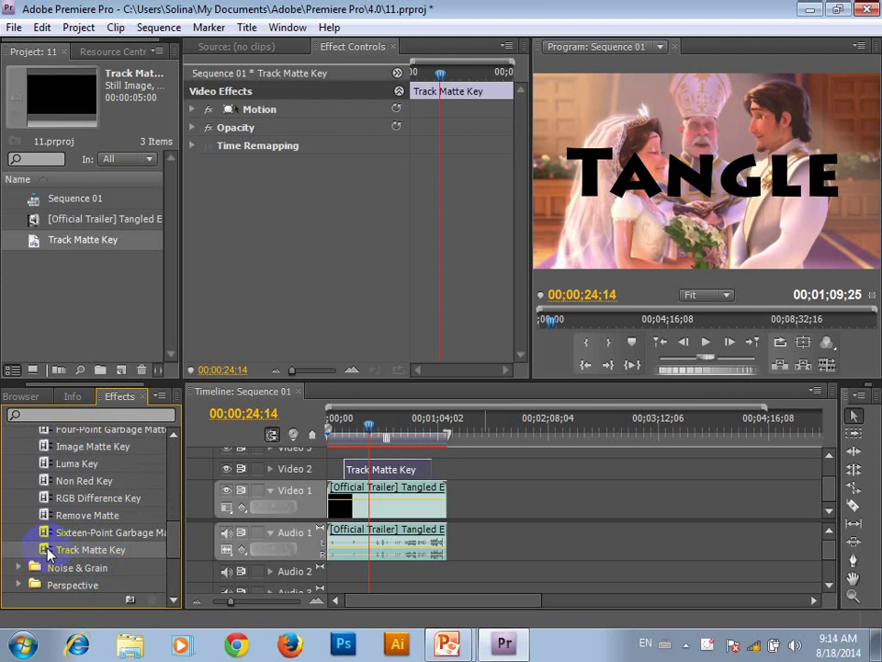
pyautogui.moveTo(48, 551); pyautogui.dragTo(394, 472)
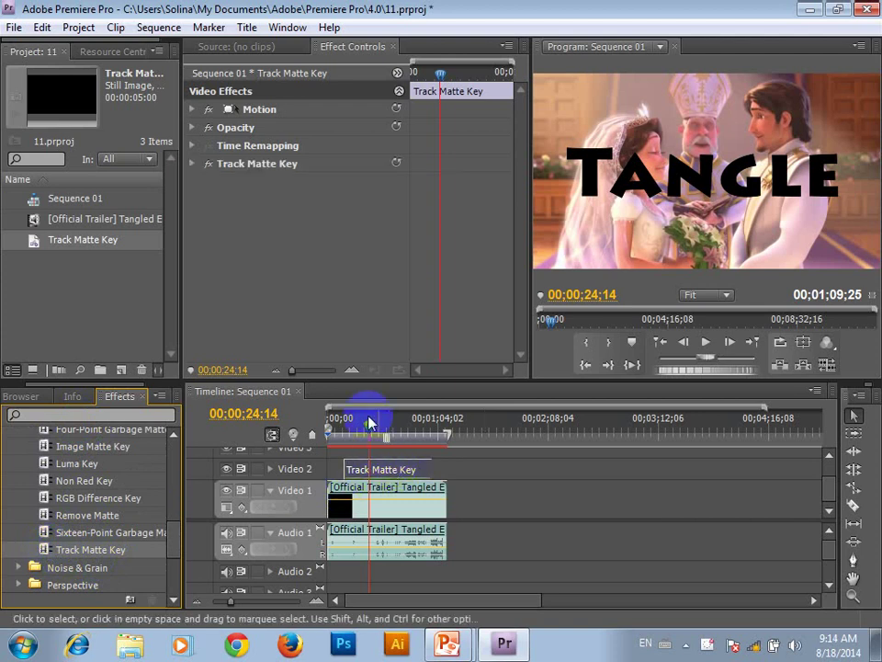
pyautogui.click(191, 164)
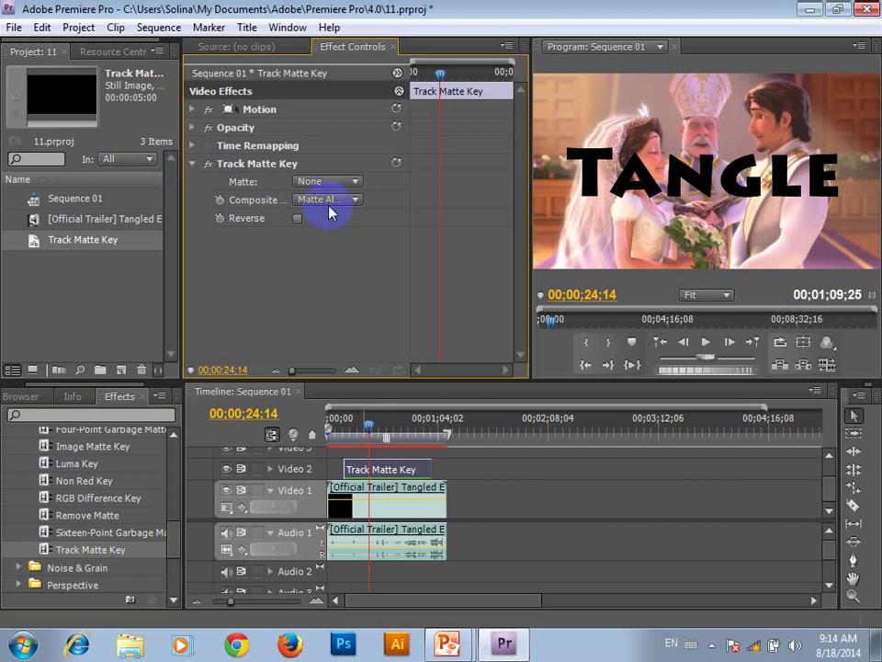
pyautogui.click(355, 183)
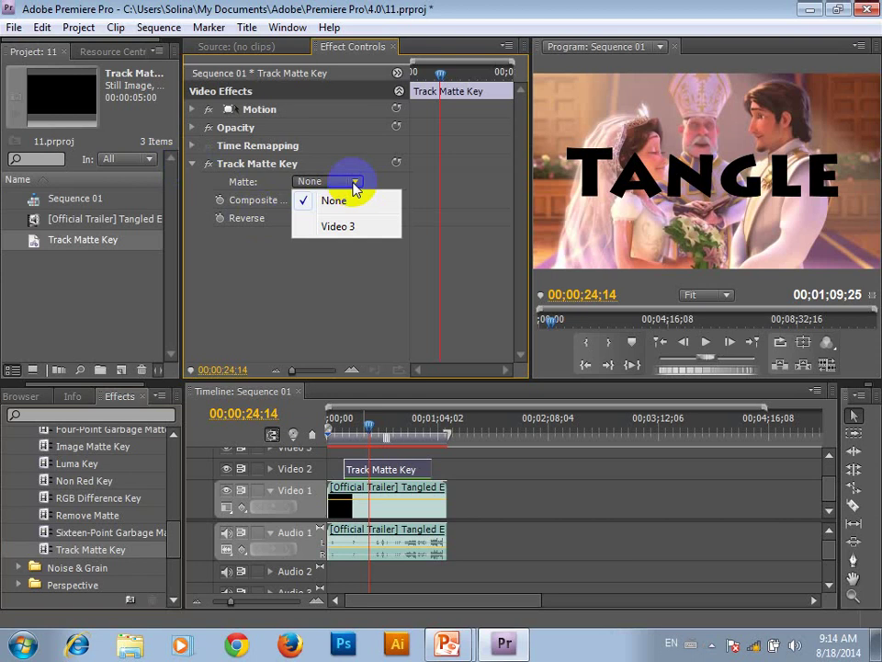
pyautogui.click(228, 292)
pyautogui.click(253, 163)
pyautogui.press('Delete')
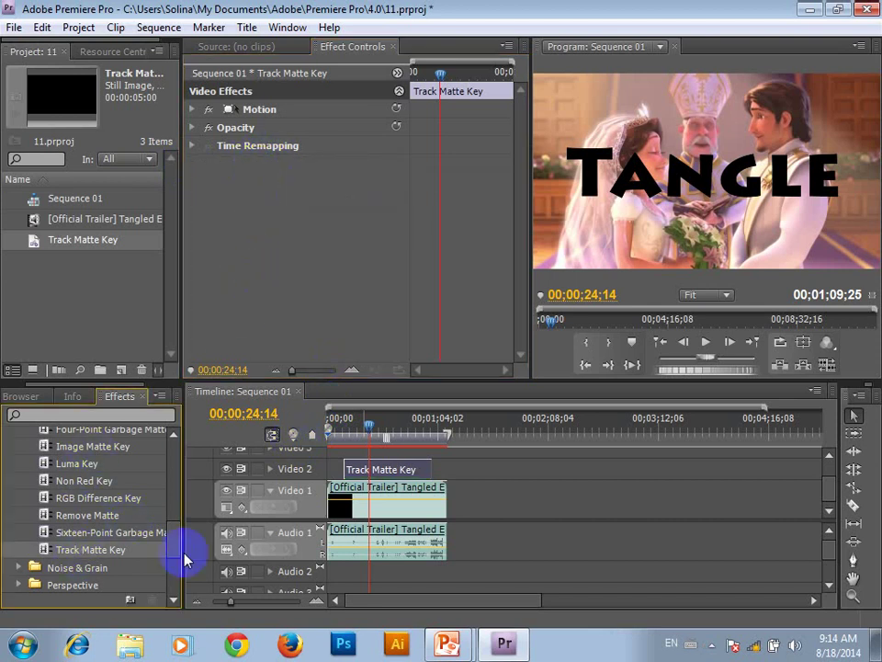
# - Apply Track Matte Key to the Video 1 trailer clip with Matte set to Video 2
pyautogui.moveTo(181, 550); pyautogui.dragTo(374, 504)
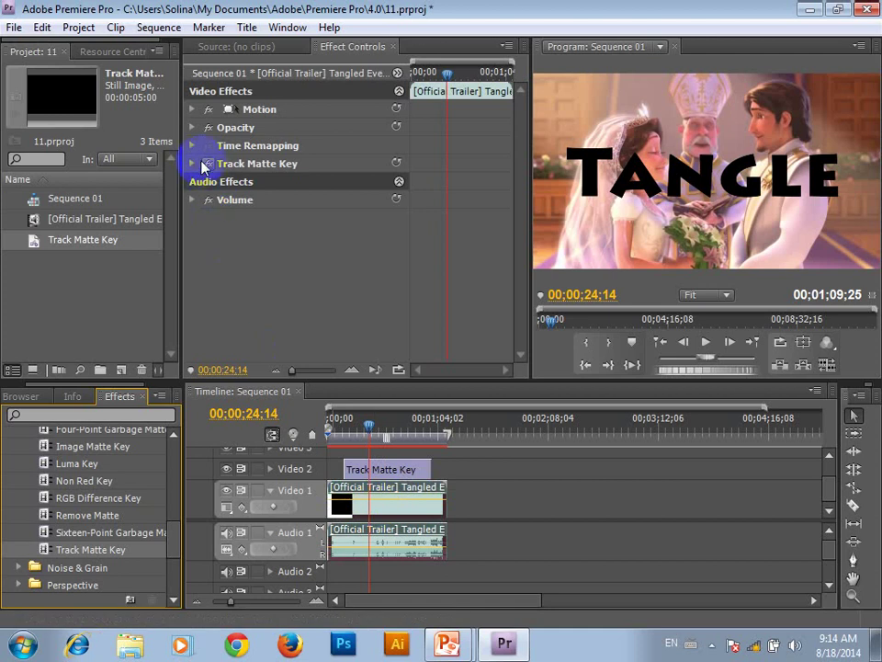
pyautogui.click(192, 164)
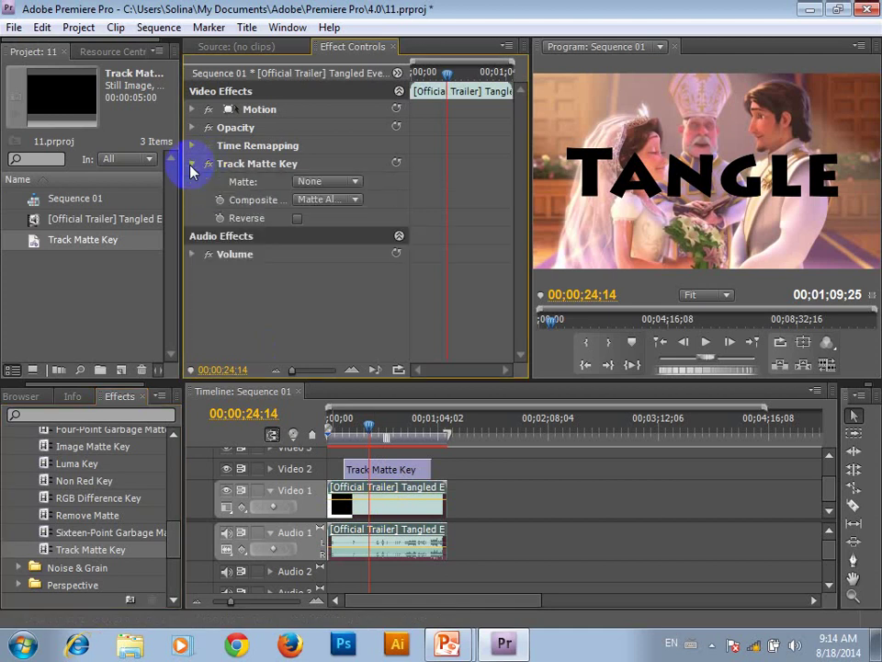
pyautogui.click(354, 183)
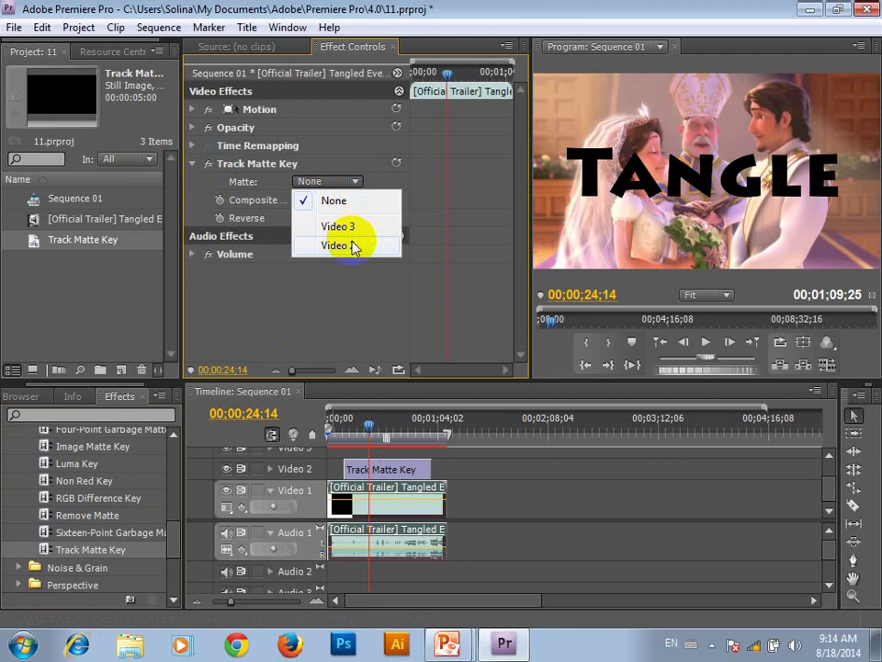
pyautogui.click(335, 245)
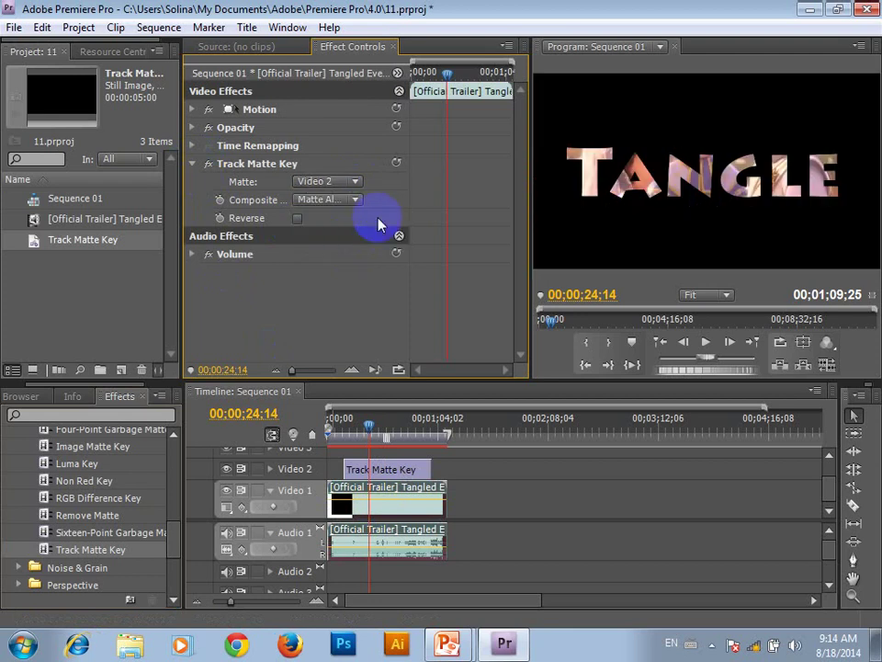
pyautogui.press('Home')
# - Play the sequence from the start to preview the trailer inside the TANGLE letters, then stop
pyautogui.press('space')
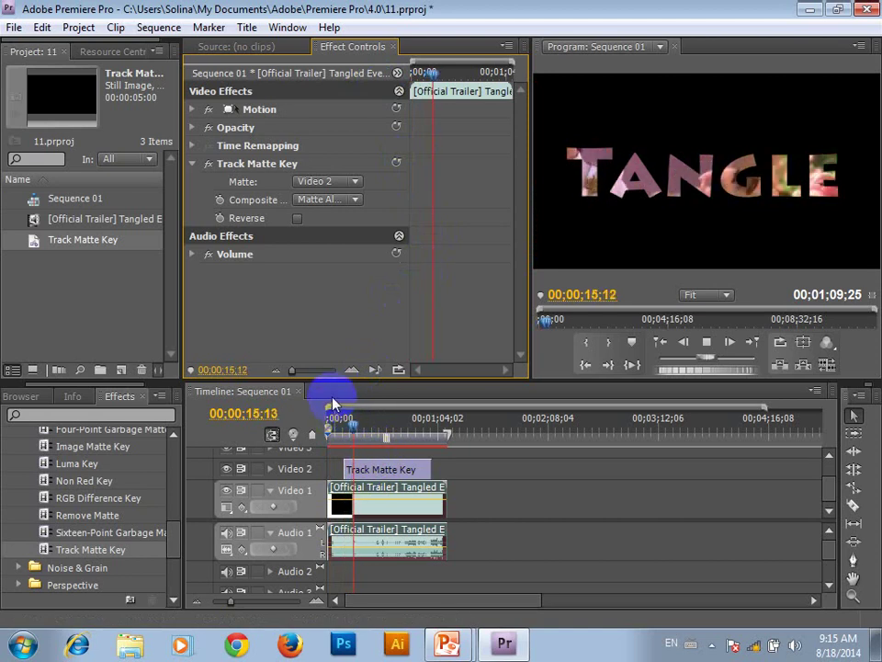
pyautogui.press('space')
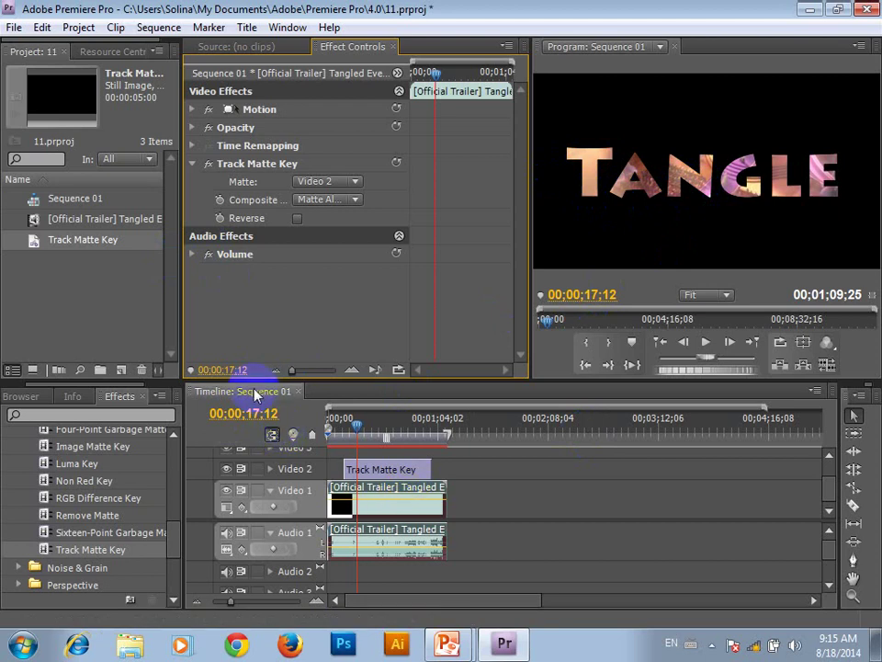
pyautogui.click(53, 243)
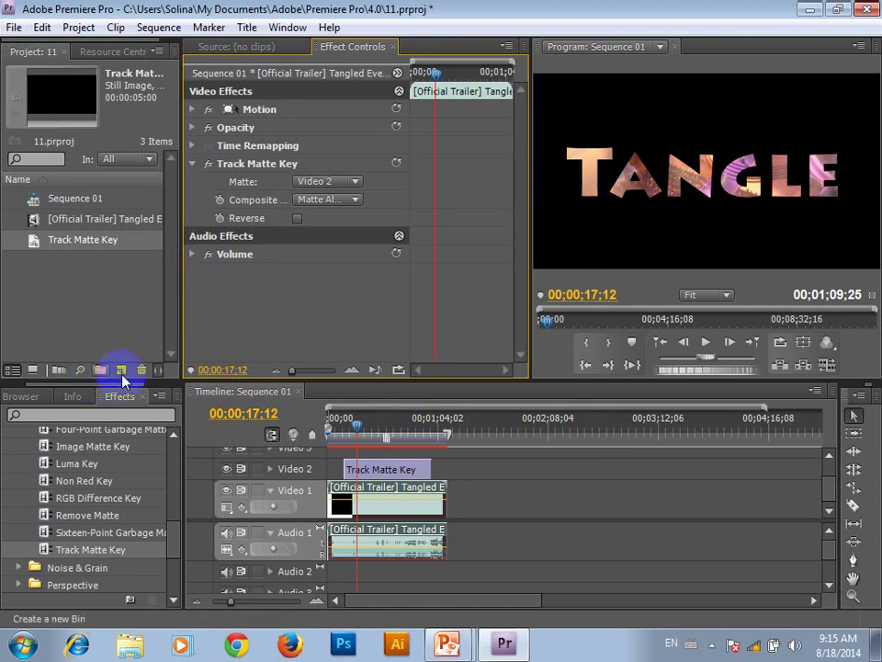
# - Create a new sequence named Sequence 02 using the HDV 720p30 preset
pyautogui.click(13, 26)
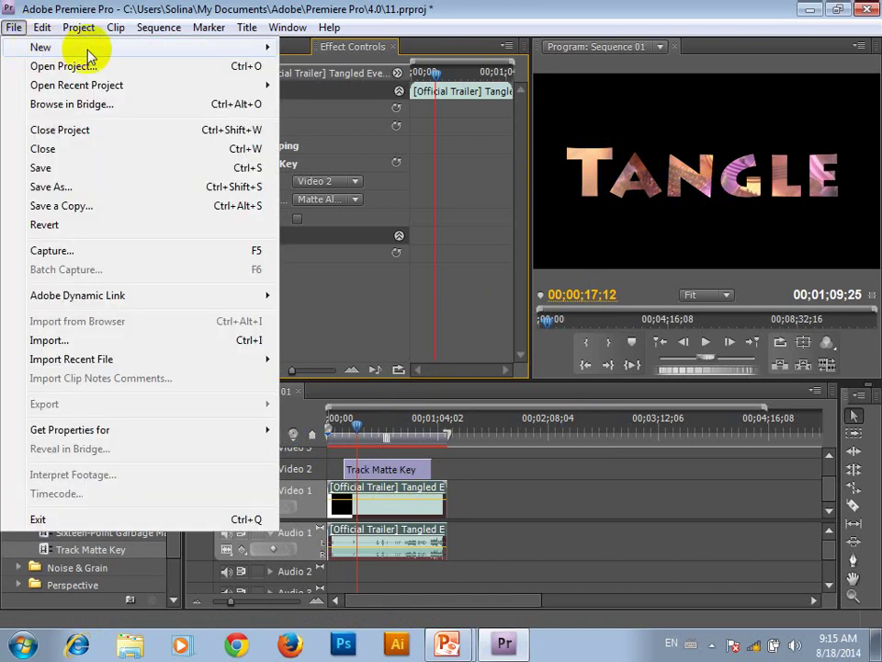
pyautogui.moveTo(86, 48)
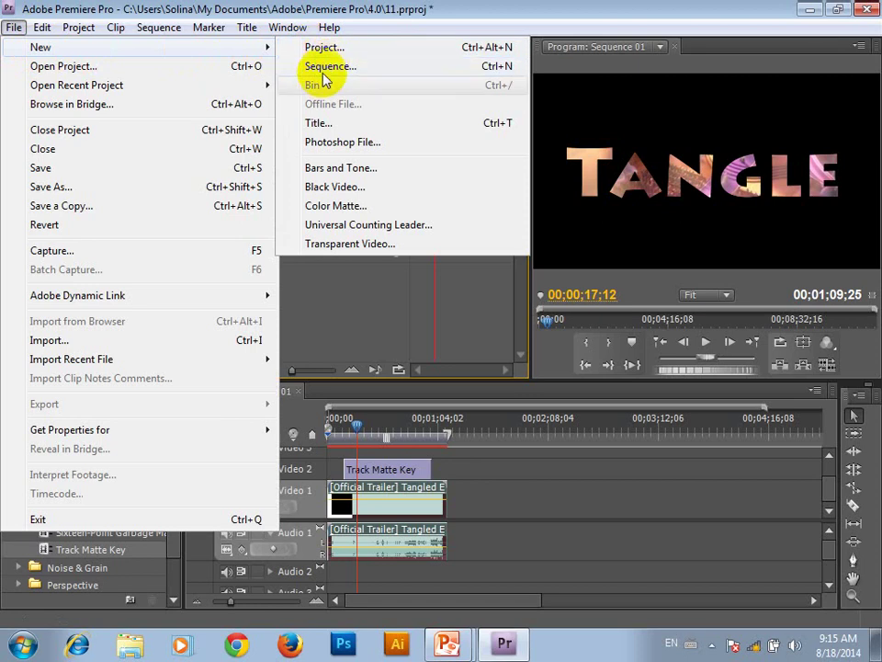
pyautogui.press('Escape')
pyautogui.press('Escape')
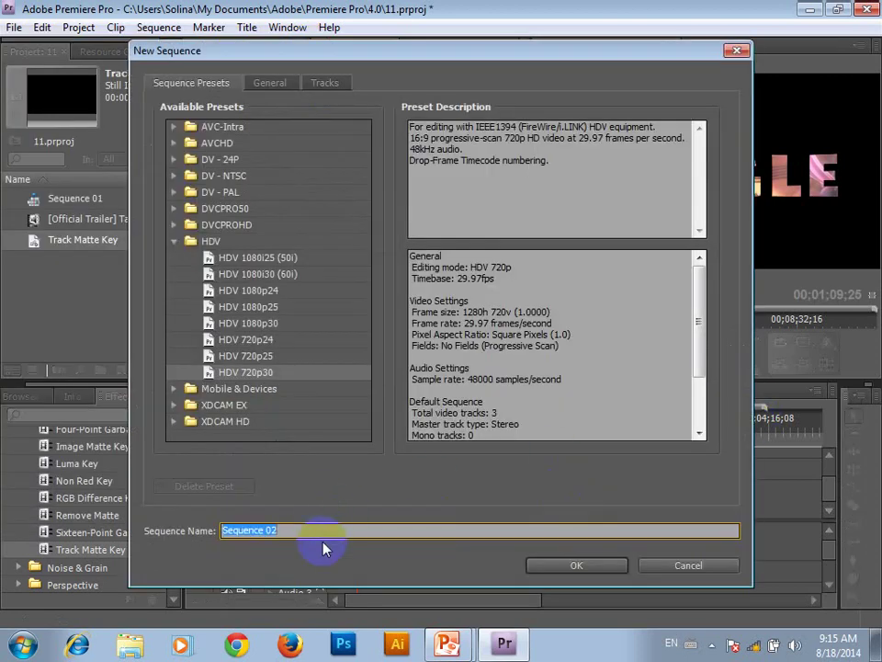
pyautogui.click(598, 567)
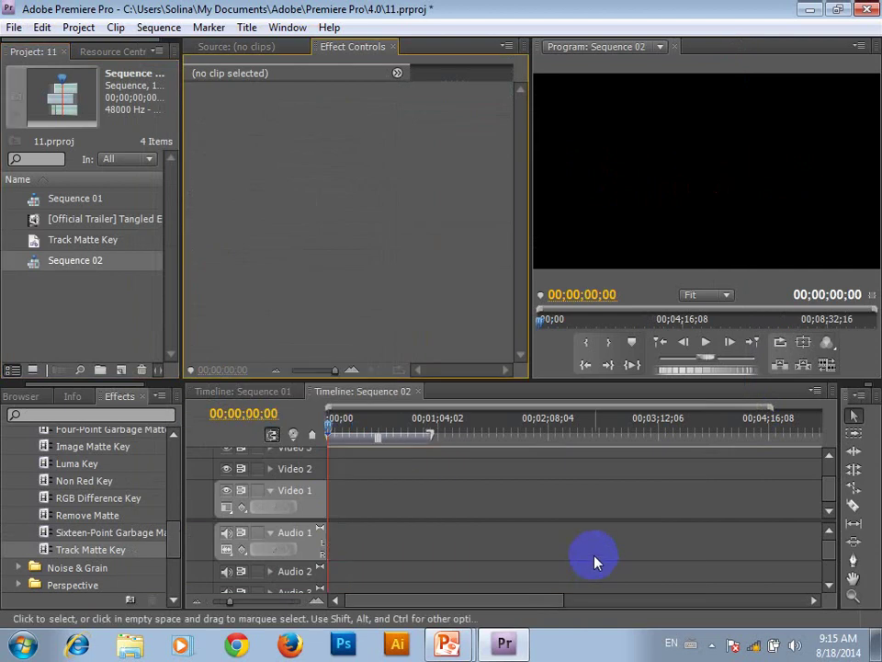
# - Import Best Idea Ever! (Low).flv and drop it at the start of Sequence 02's Video 1 and Audio 1
pyautogui.click(14, 27)
pyautogui.click(50, 340)
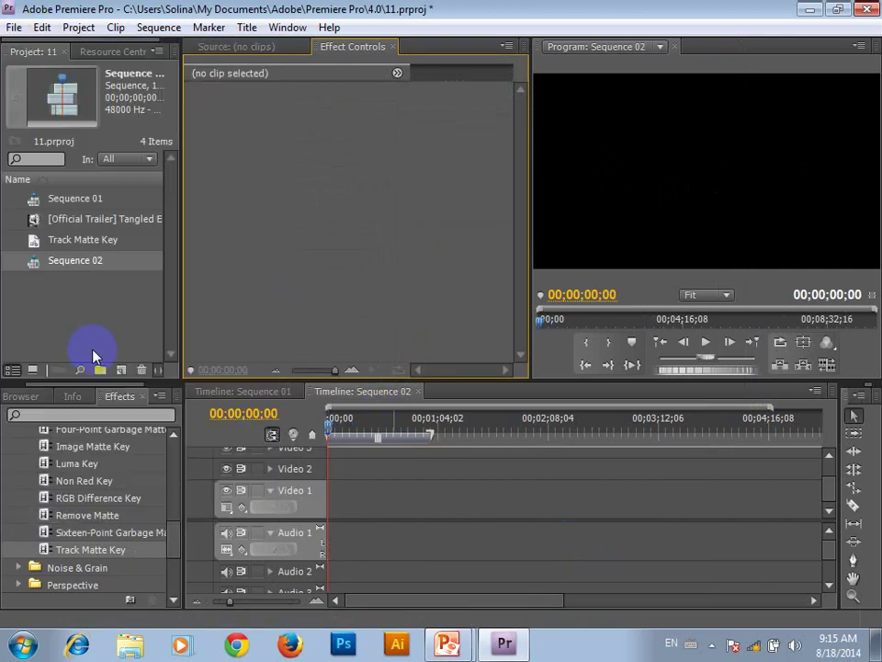
pyautogui.moveTo(665, 309)
pyautogui.mouseDown()
pyautogui.moveTo(668, 376)
pyautogui.moveTo(668, 310)
pyautogui.mouseUp()
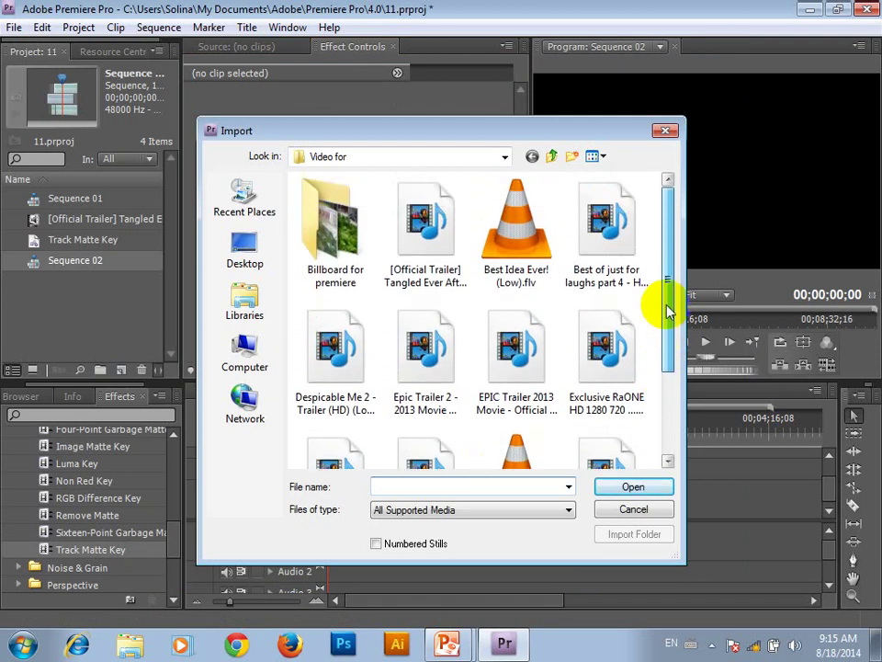
pyautogui.click(525, 239)
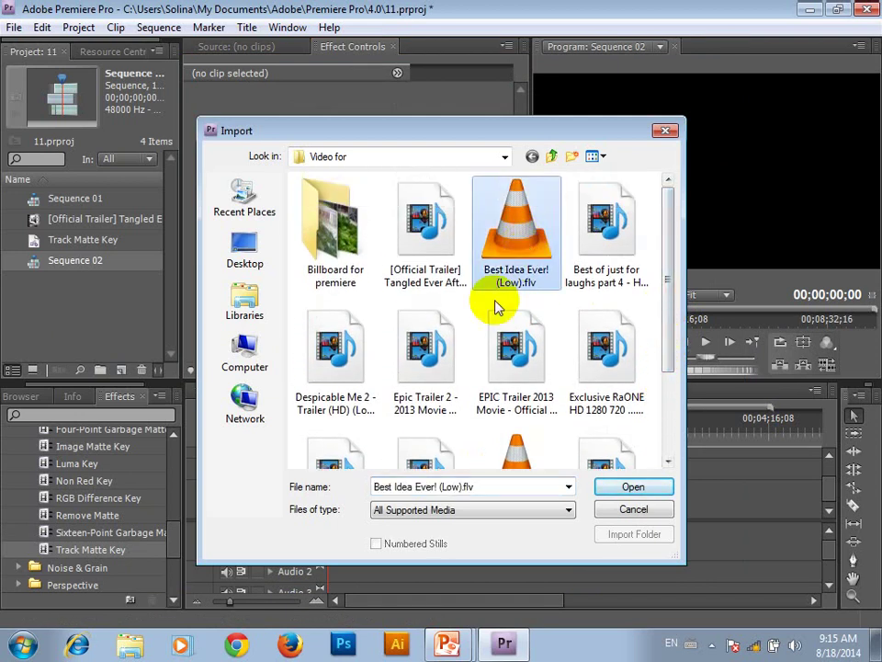
pyautogui.click(623, 497)
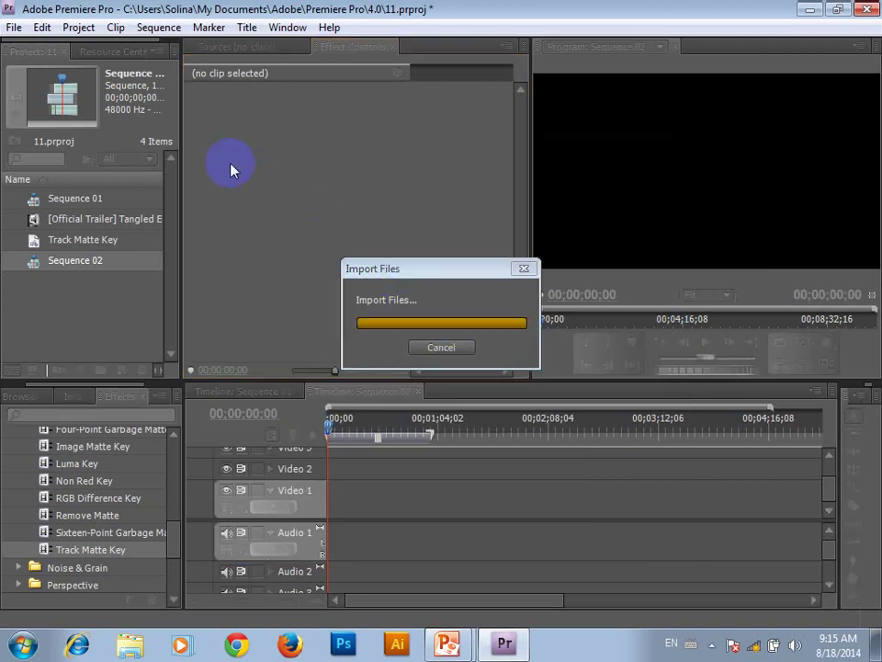
pyautogui.moveTo(42, 284); pyautogui.dragTo(333, 531)
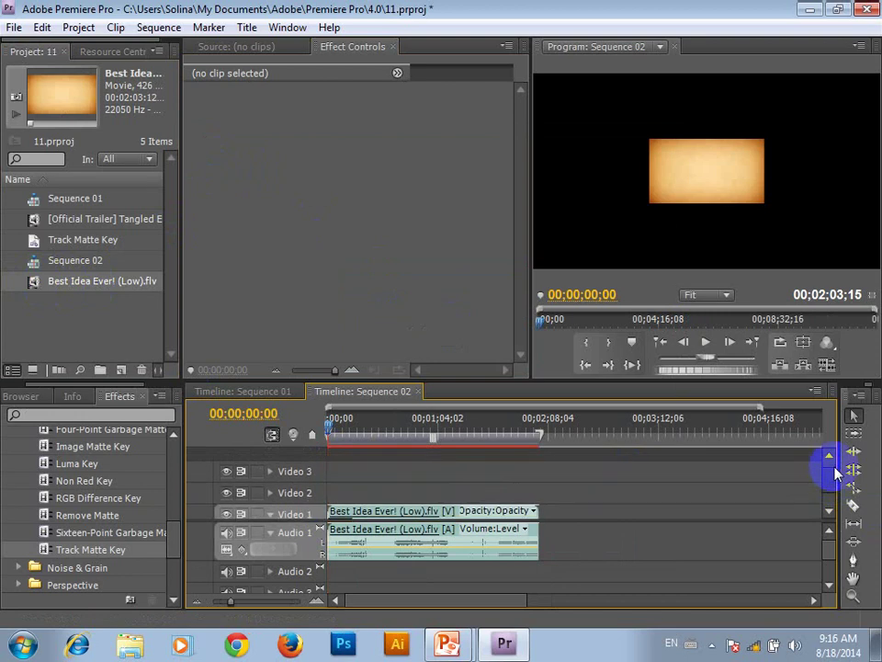
# - Scale the Best Idea Ever! clip on Video 1 to frame size so it fills Sequence 02
pyautogui.scroll(-2, 834, 487)
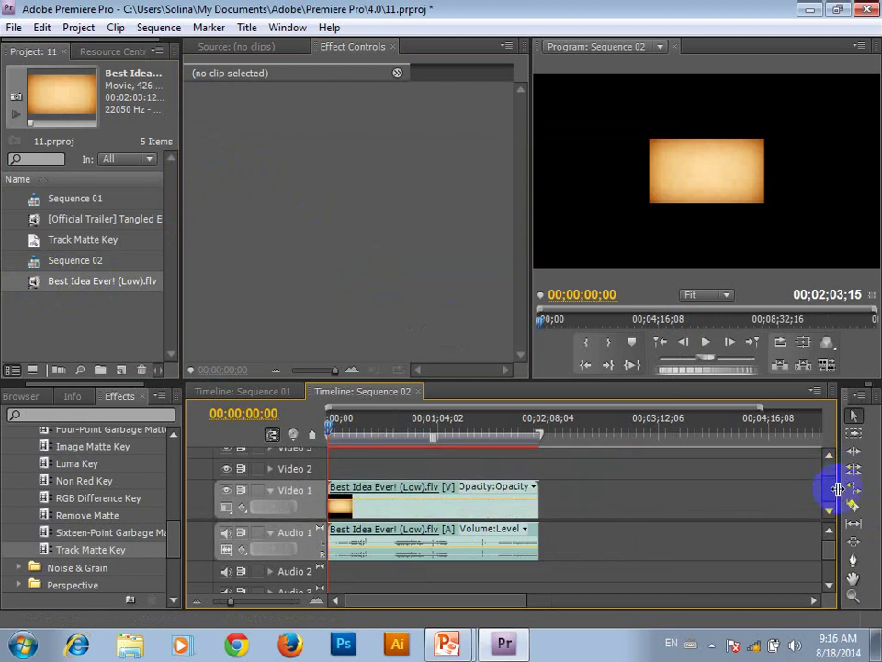
pyautogui.moveTo(826, 520); pyautogui.dragTo(822, 552)
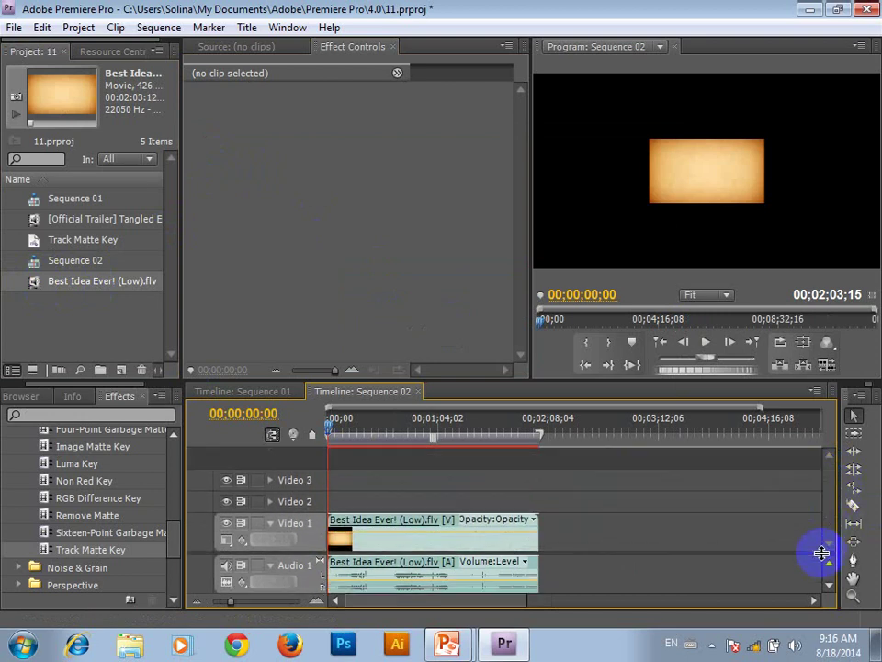
pyautogui.click(395, 537)
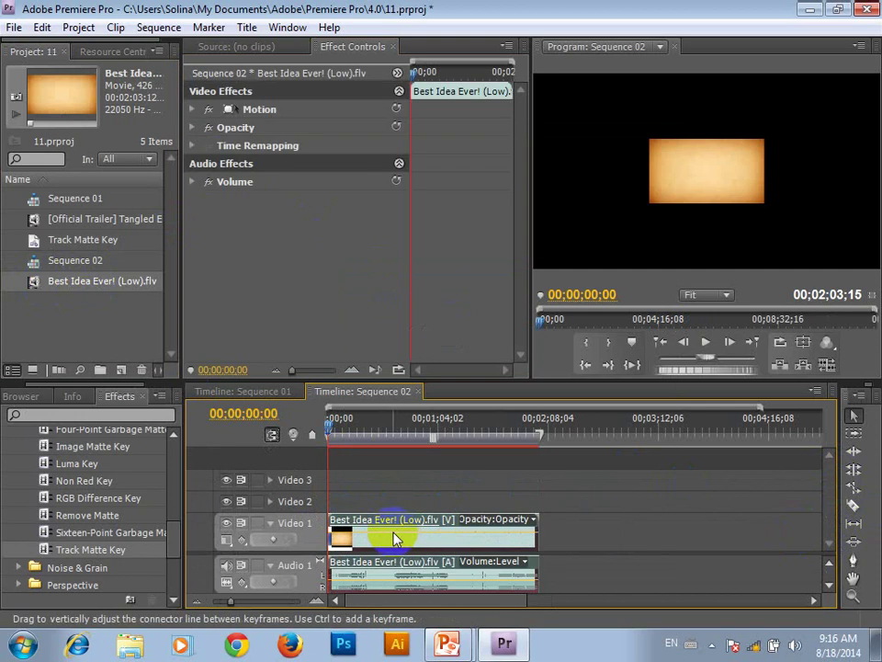
pyautogui.rightClick(395, 537)
pyautogui.click(455, 408)
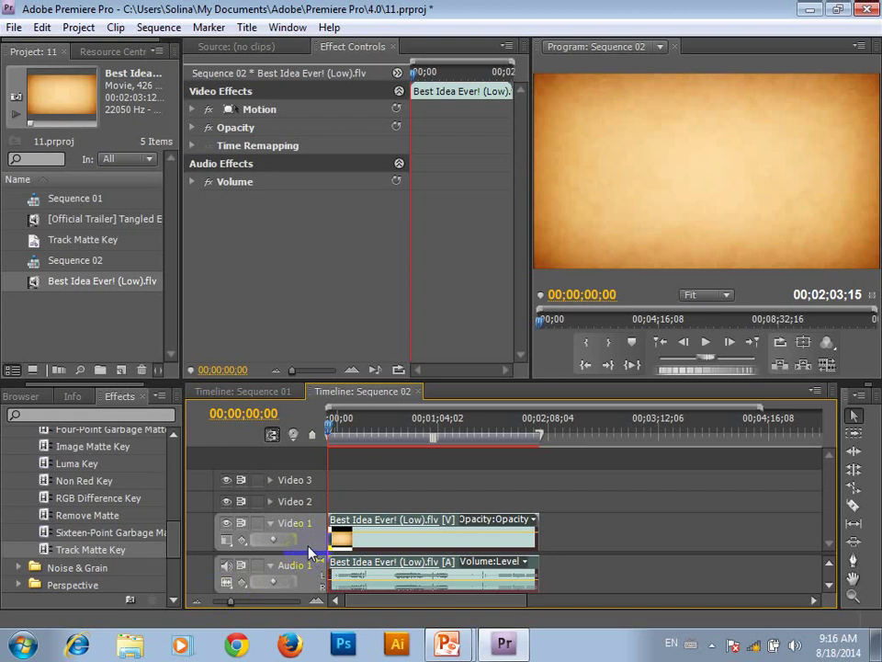
# - In Sequence 01, razor-cut the trailer clip near its start and near its end
pyautogui.click(272, 393)
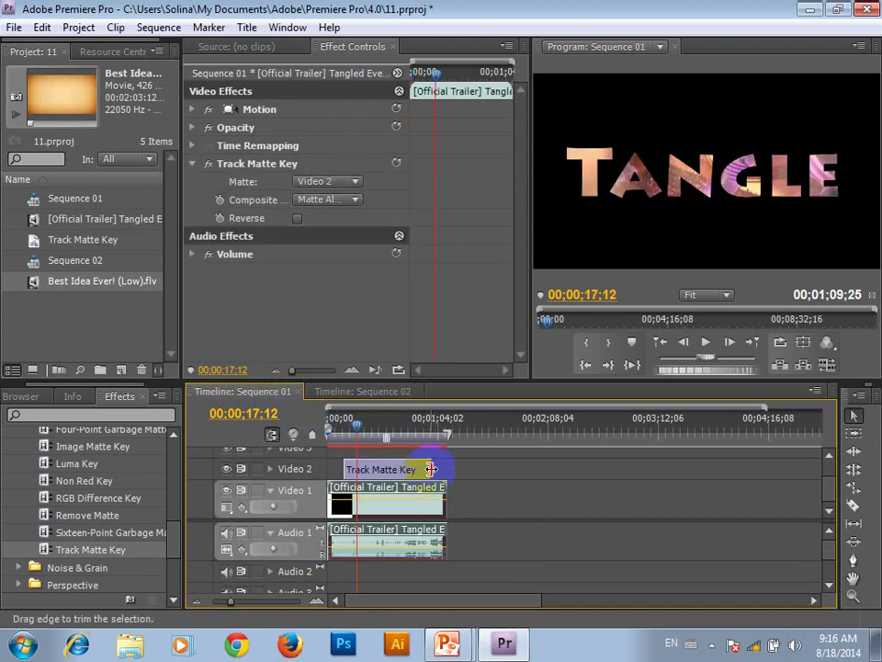
pyautogui.click(854, 505)
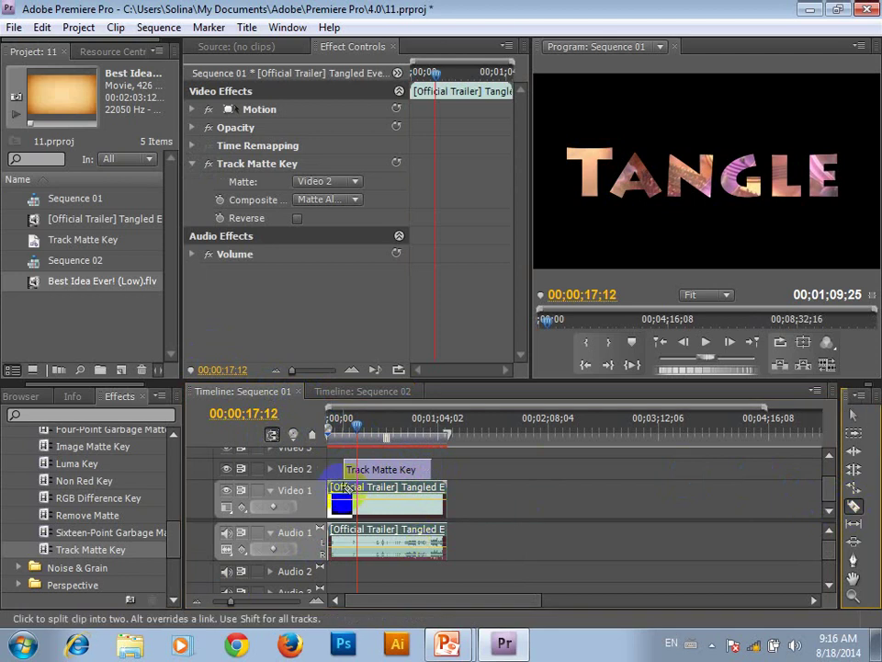
pyautogui.click(346, 487)
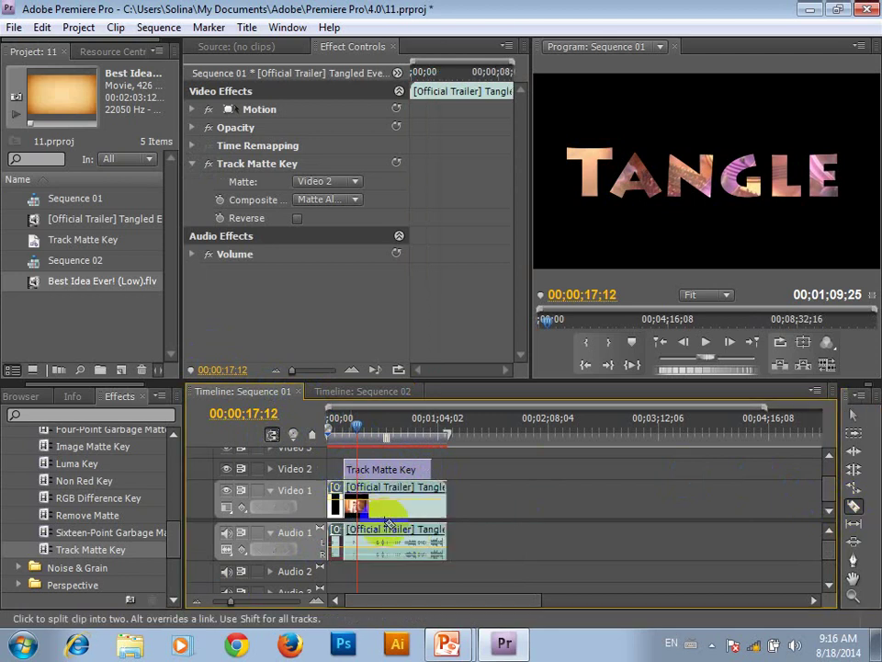
pyautogui.click(432, 487)
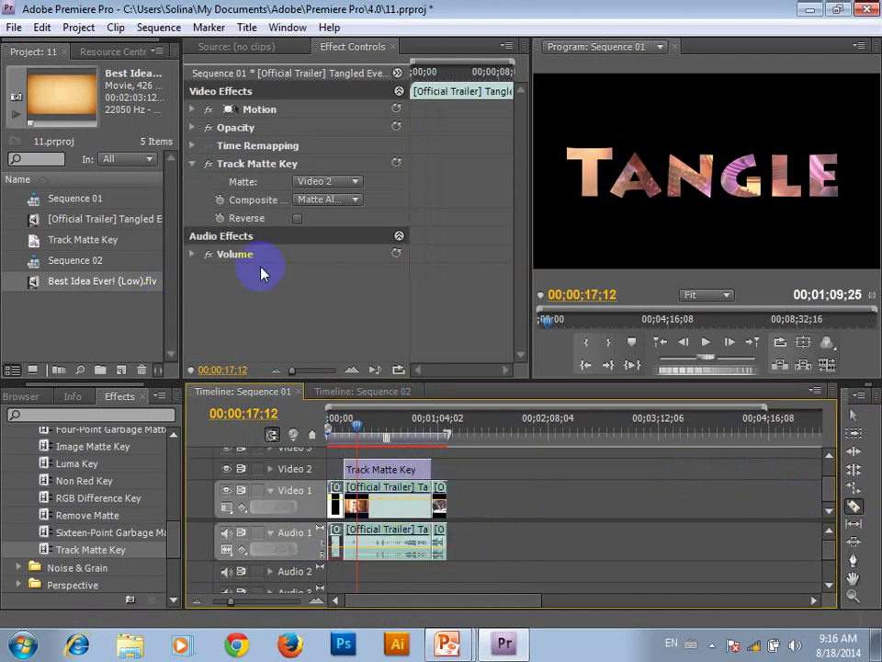
# - Delete both cut-off pieces, move the remaining trailer to 0, and return to Sequence 02
pyautogui.click(853, 416)
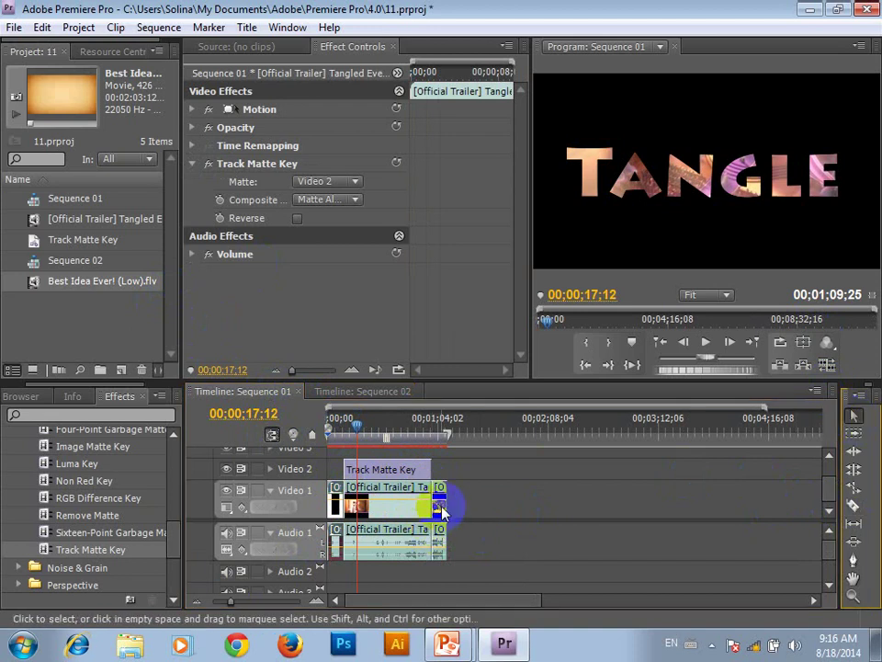
pyautogui.moveTo(441, 508); pyautogui.dragTo(461, 513)
pyautogui.press('Delete')
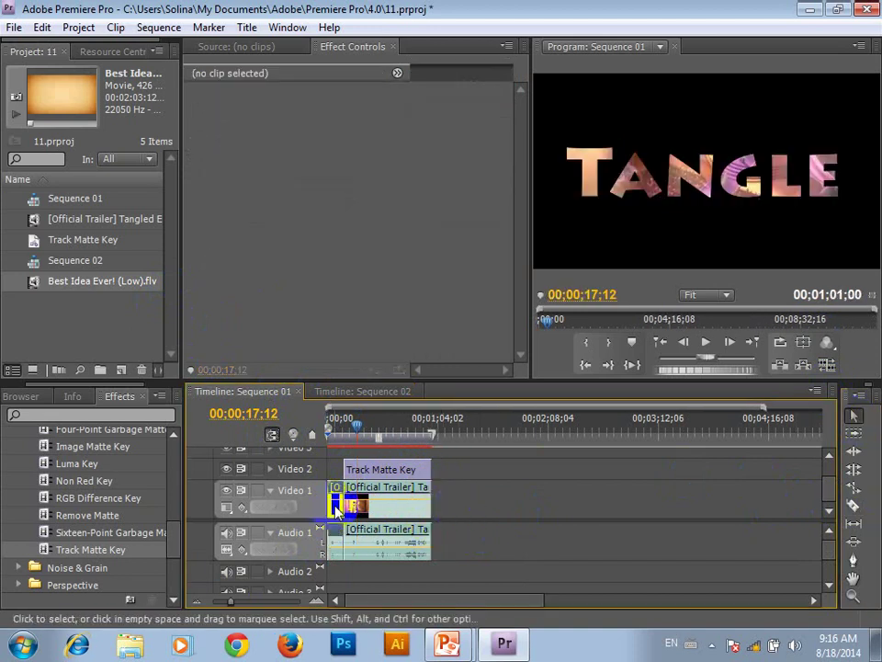
pyautogui.click(336, 501)
pyautogui.press('Delete')
pyautogui.moveTo(438, 515); pyautogui.dragTo(368, 551)
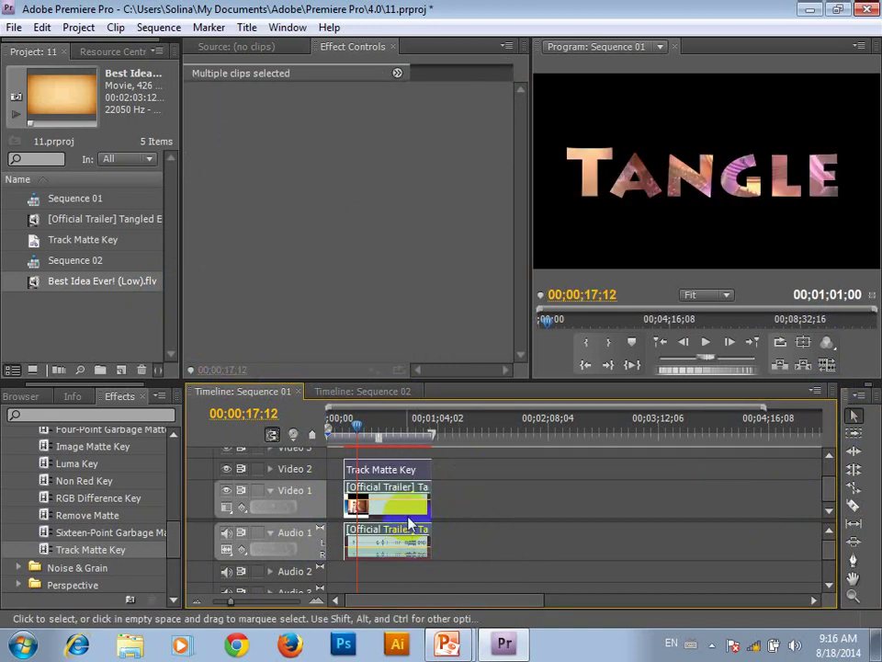
pyautogui.moveTo(409, 519); pyautogui.dragTo(386, 519)
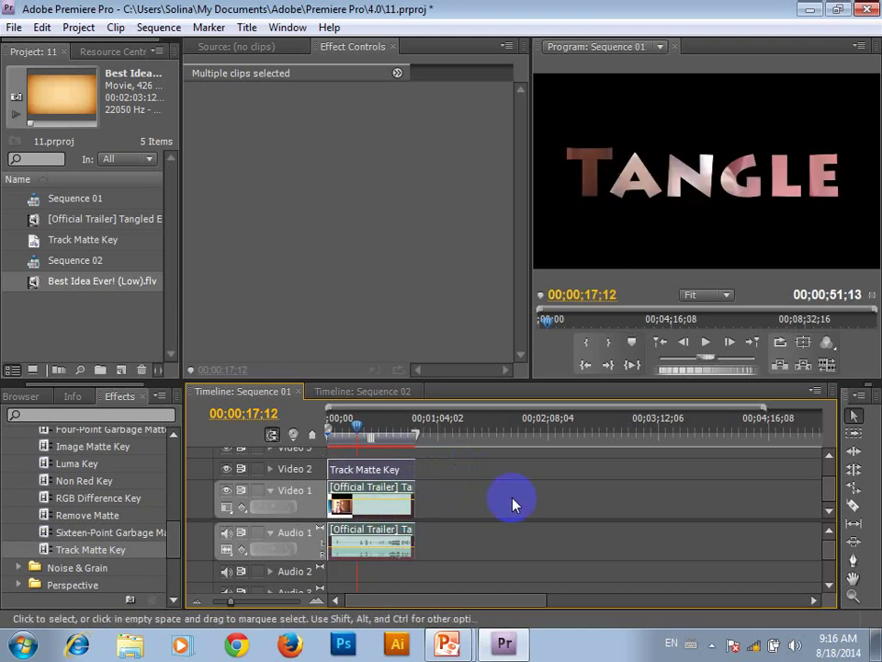
pyautogui.click(512, 505)
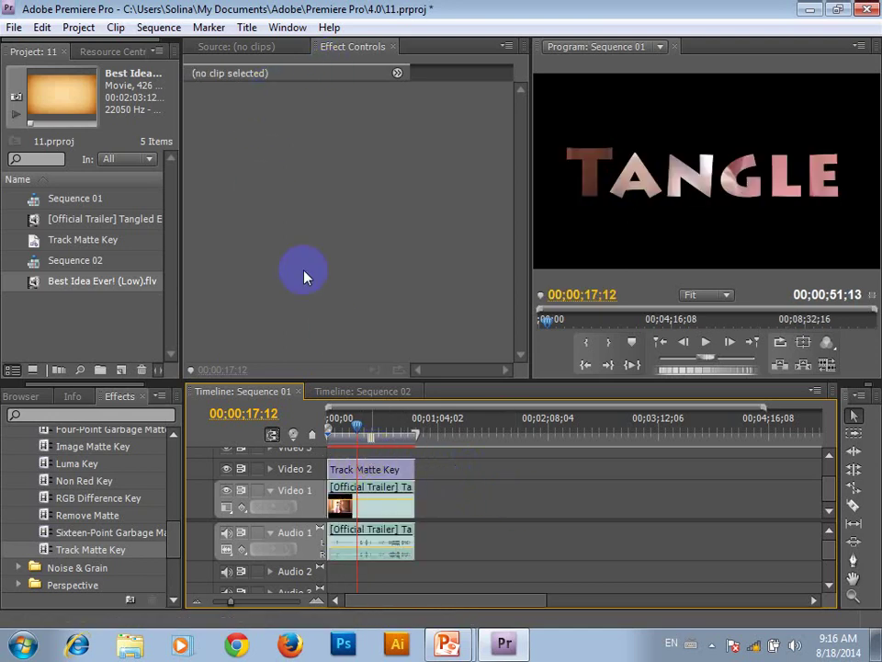
pyautogui.click(343, 394)
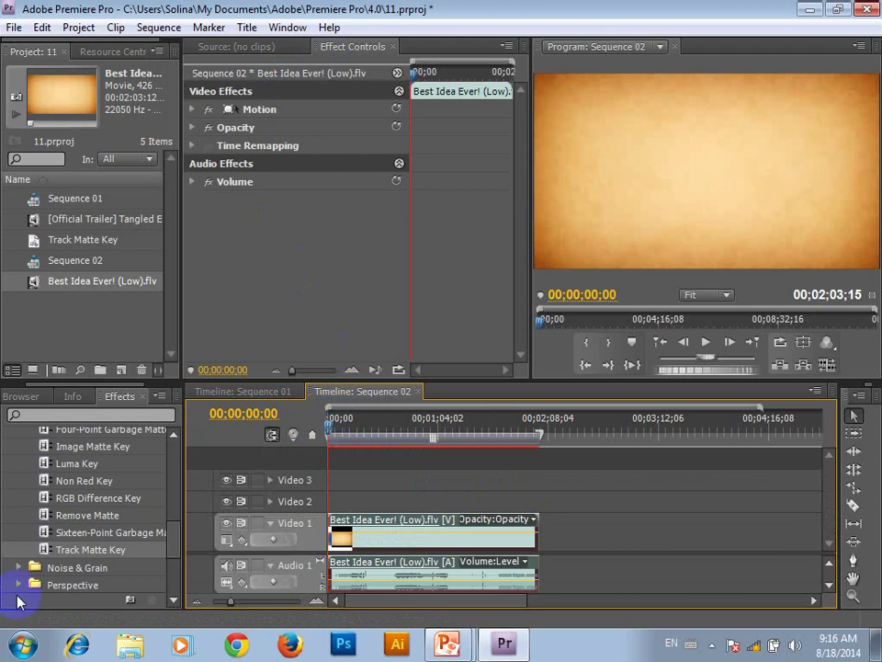
# - Drop Sequence 01 onto Video 2 above the Best Idea Ever! clip and preview from about 30 seconds
pyautogui.doubleClick(69, 197)
pyautogui.moveTo(33, 199)
pyautogui.mouseDown()
pyautogui.moveTo(381, 530)
pyautogui.moveTo(394, 489)
pyautogui.moveTo(391, 500)
pyautogui.mouseUp()
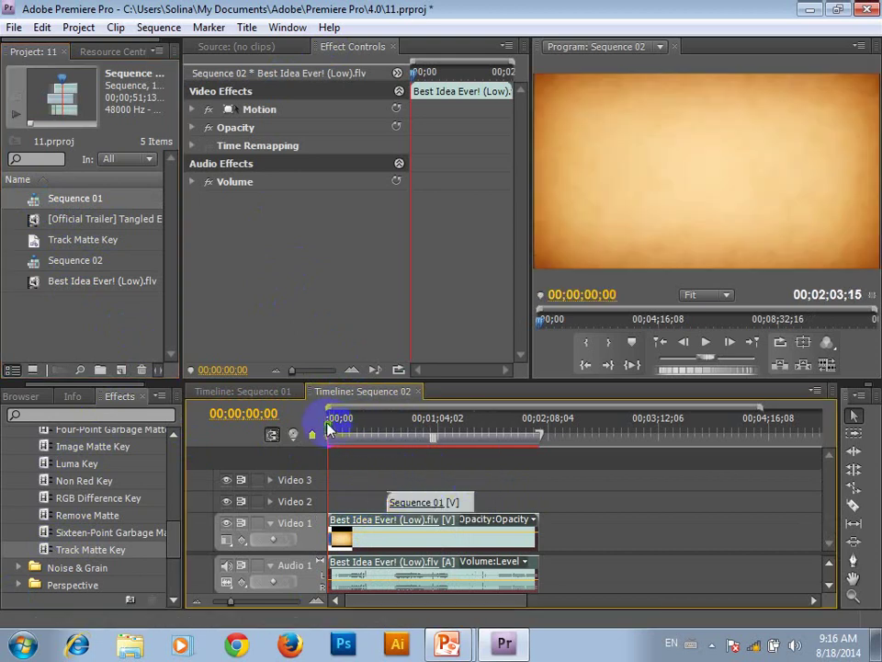
pyautogui.moveTo(329, 423); pyautogui.dragTo(382, 447)
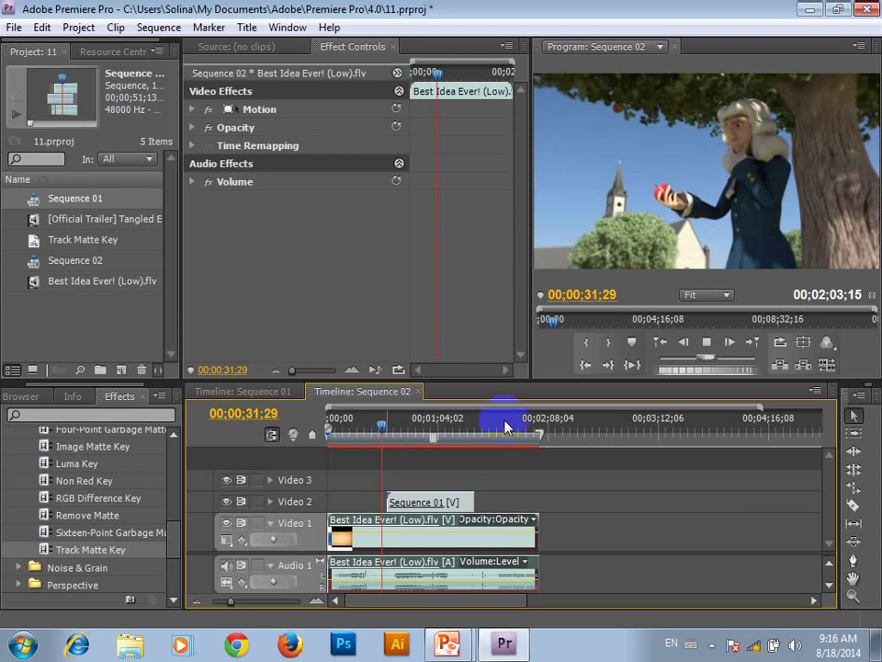
pyautogui.click(633, 365)
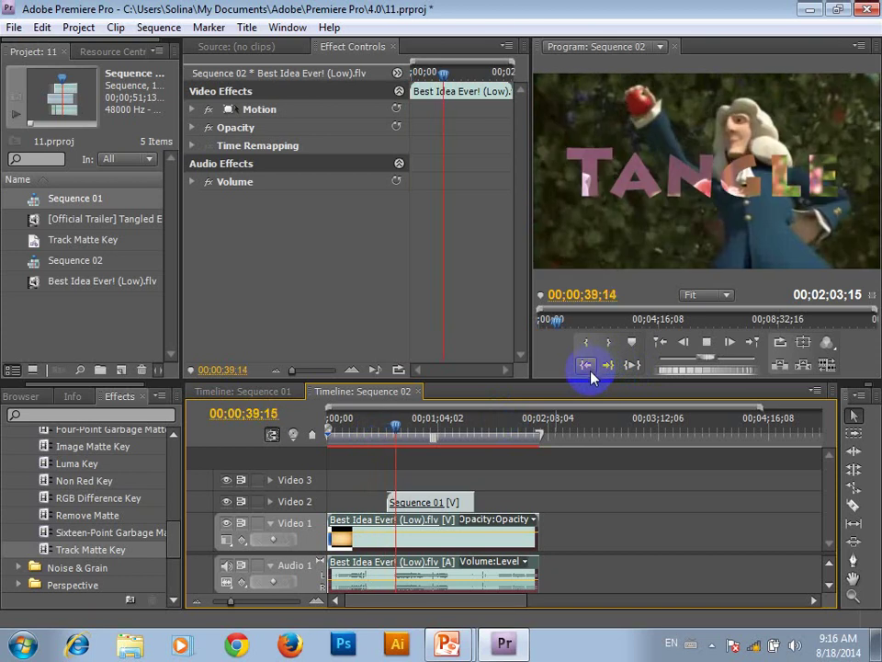
pyautogui.press('space')
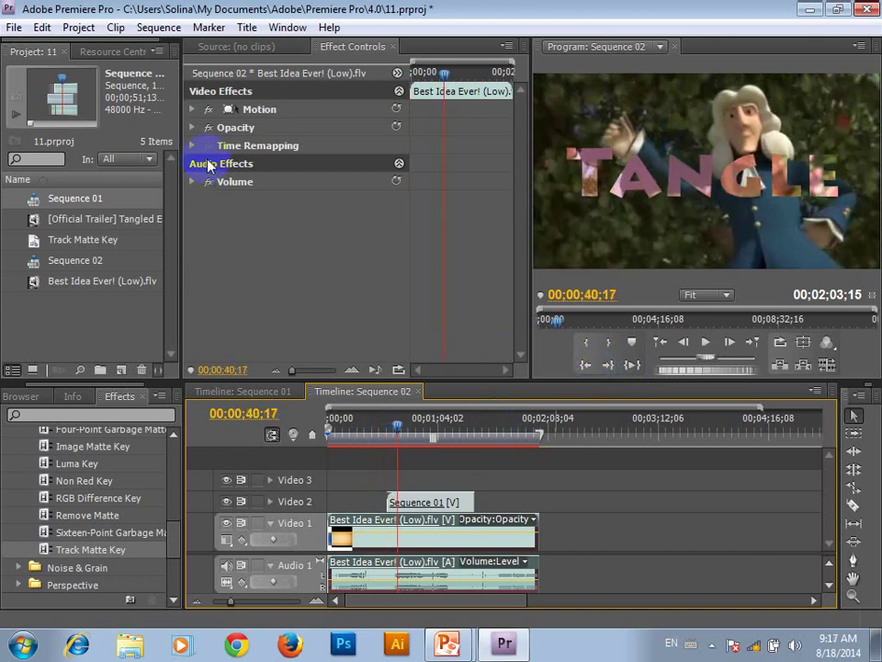
pyautogui.click(193, 110)
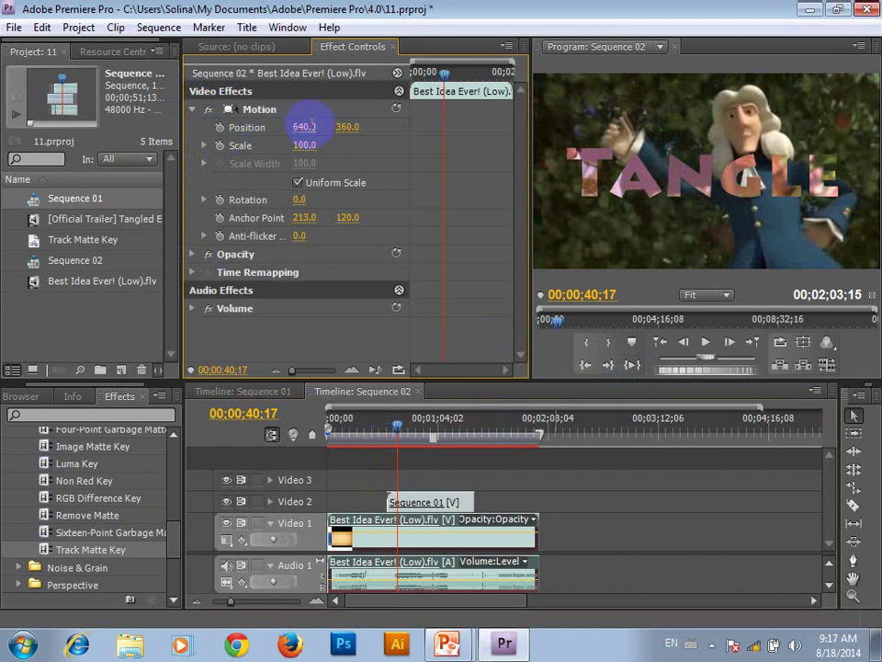
# - Inspect the Best Idea Ever! clip's Motion Position values (640, 360) in Effect Controls
pyautogui.click(304, 129)
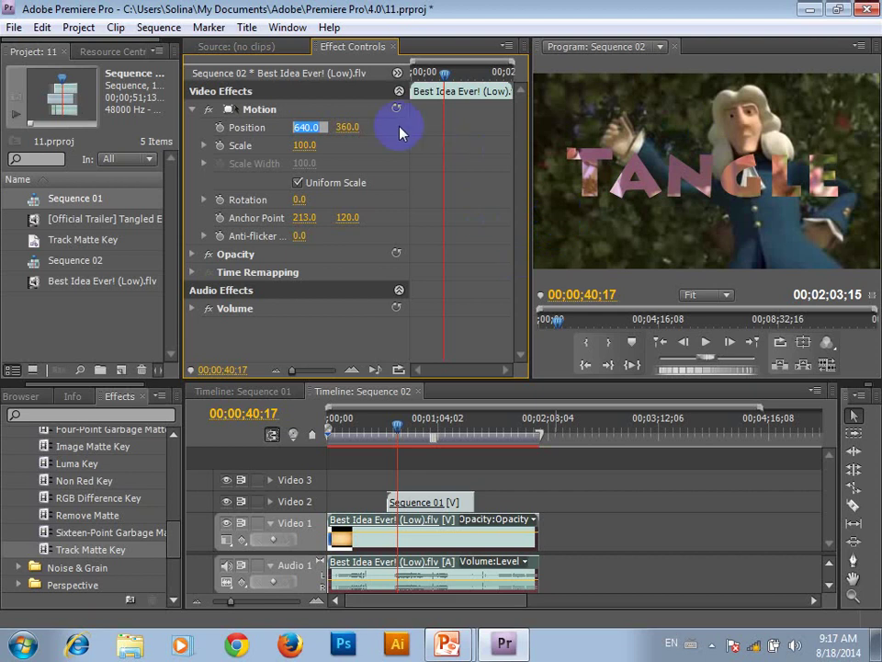
pyautogui.click(313, 130)
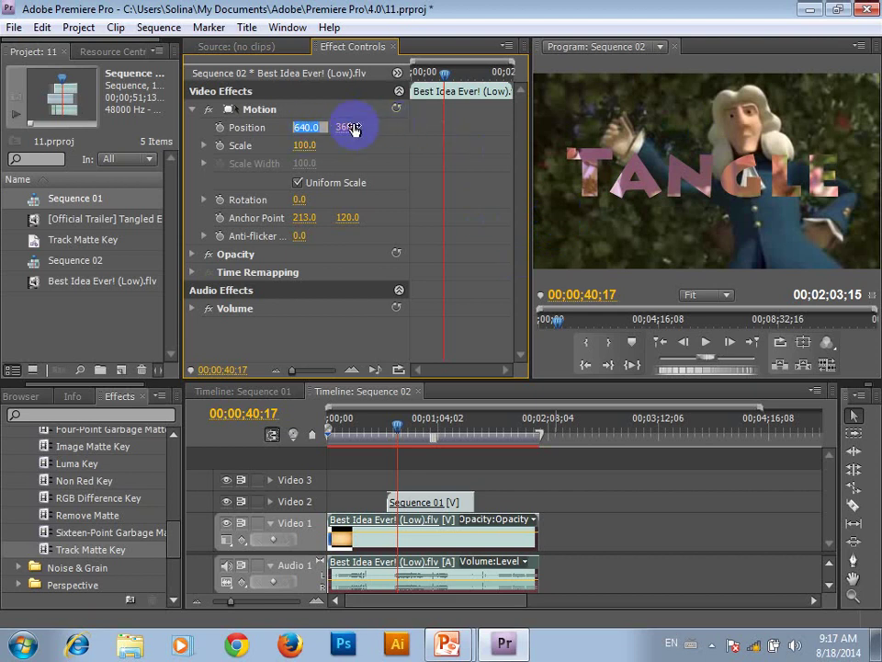
pyautogui.click(352, 128)
pyautogui.click(299, 128)
pyautogui.click(349, 127)
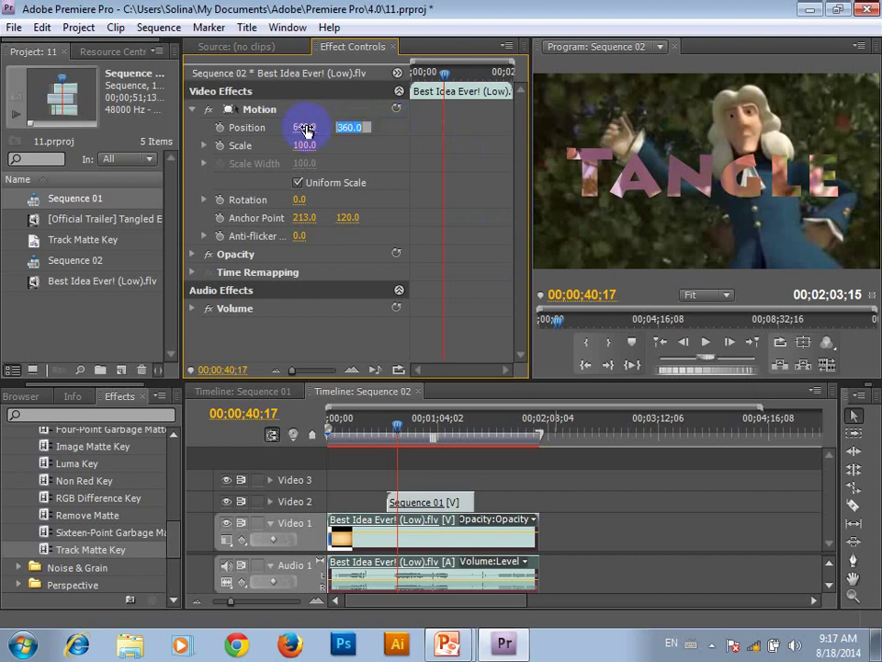
pyautogui.click(306, 127)
pyautogui.click(360, 129)
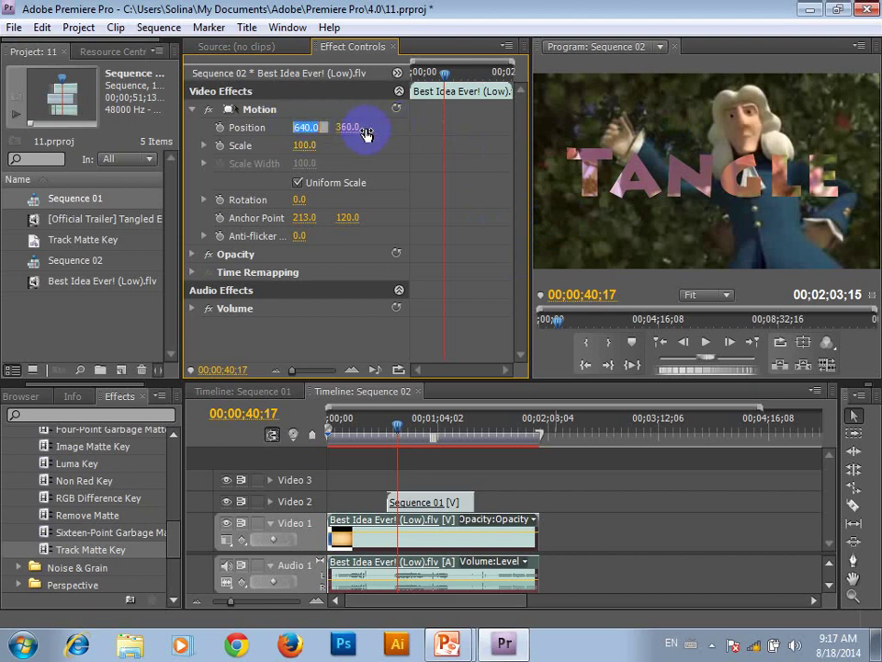
pyautogui.click(282, 115)
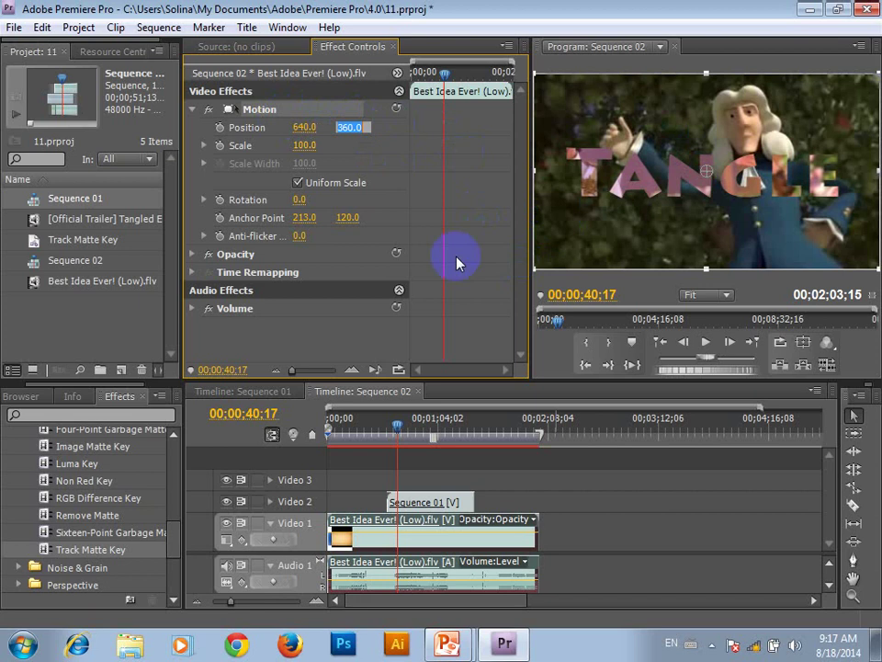
pyautogui.click(640, 290)
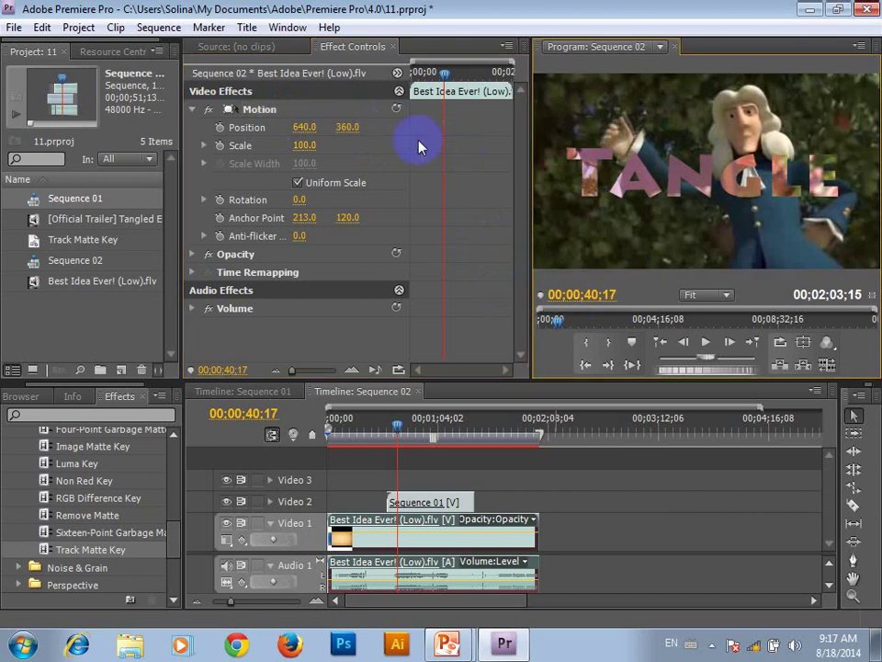
pyautogui.click(350, 127)
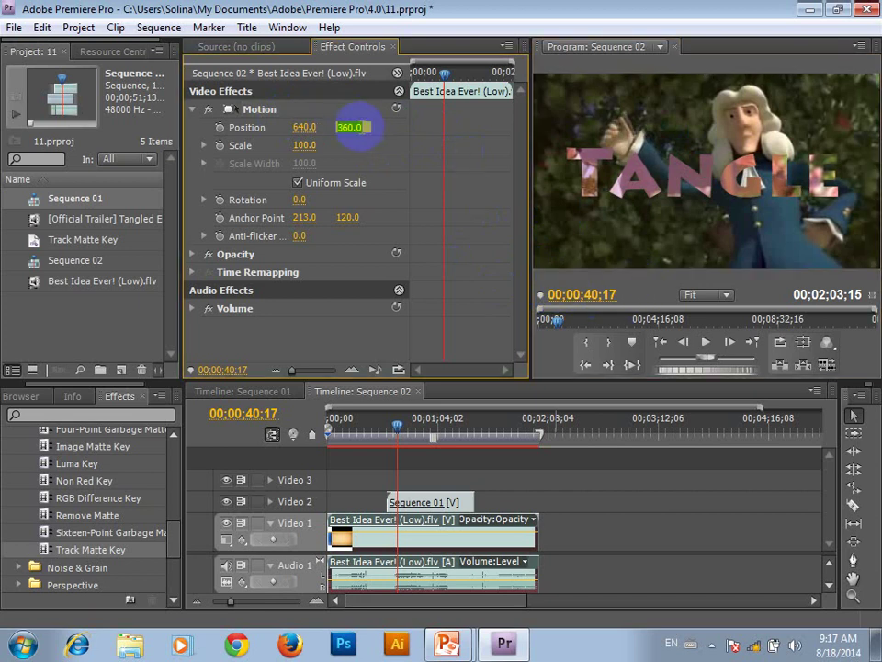
# - Select the Sequence 01 clip and set its Motion Position Y to 500
pyautogui.click(439, 504)
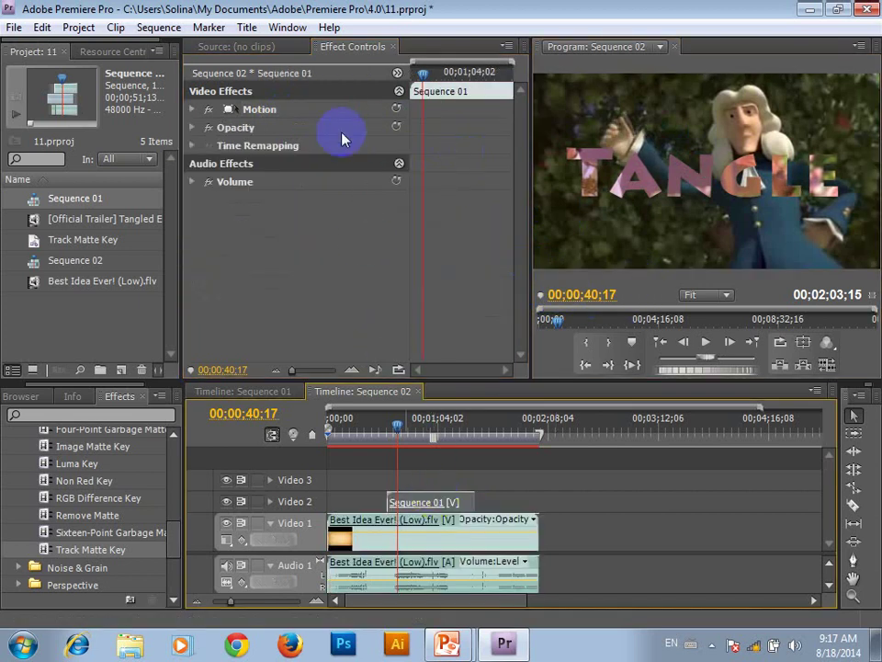
pyautogui.click(193, 109)
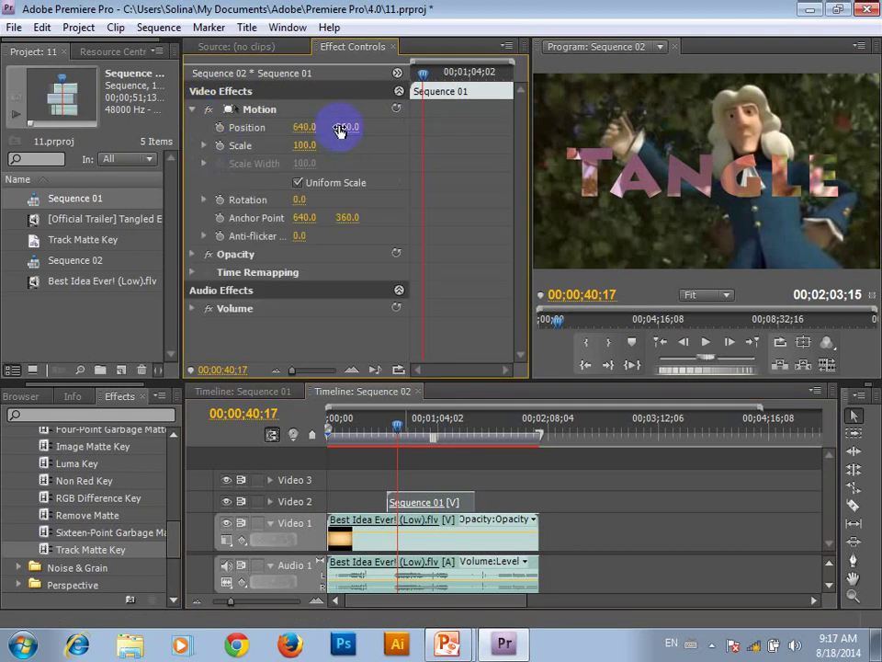
pyautogui.click(340, 127)
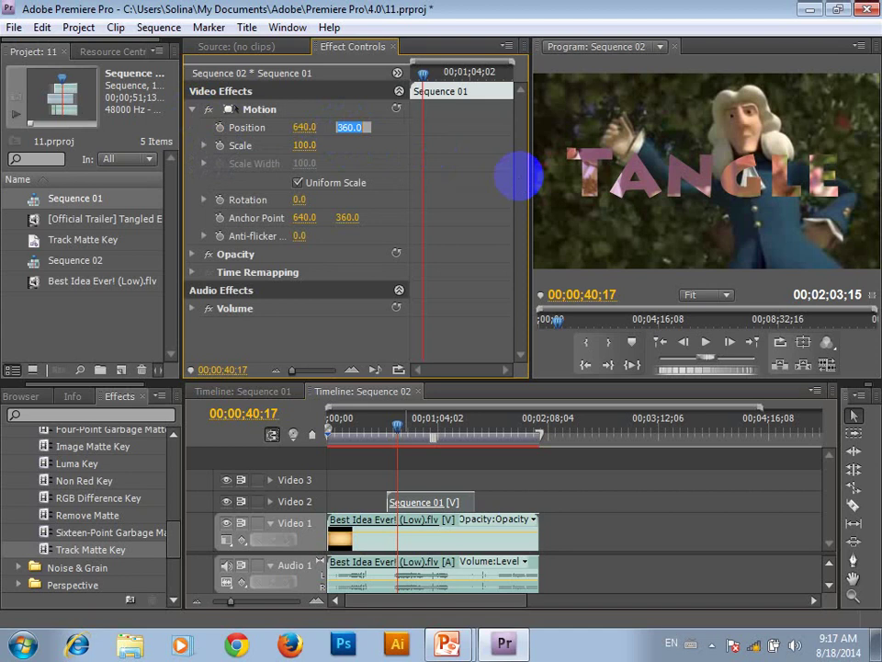
pyautogui.write('500')
pyautogui.press('Return')
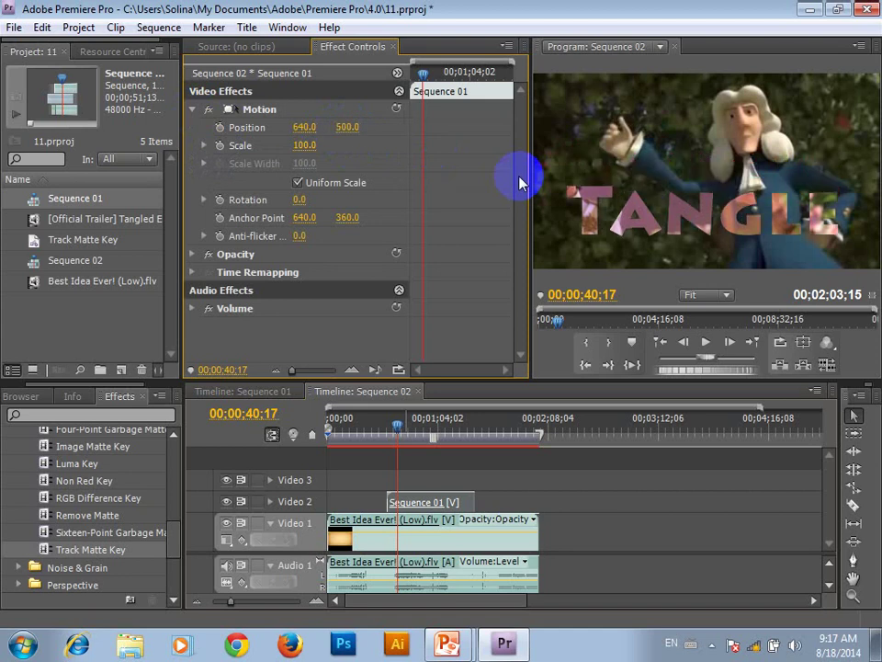
# - Reduce the title's Scale to 94, then scrub it down to 61
pyautogui.click(302, 145)
pyautogui.write('94')
pyautogui.press('Return')
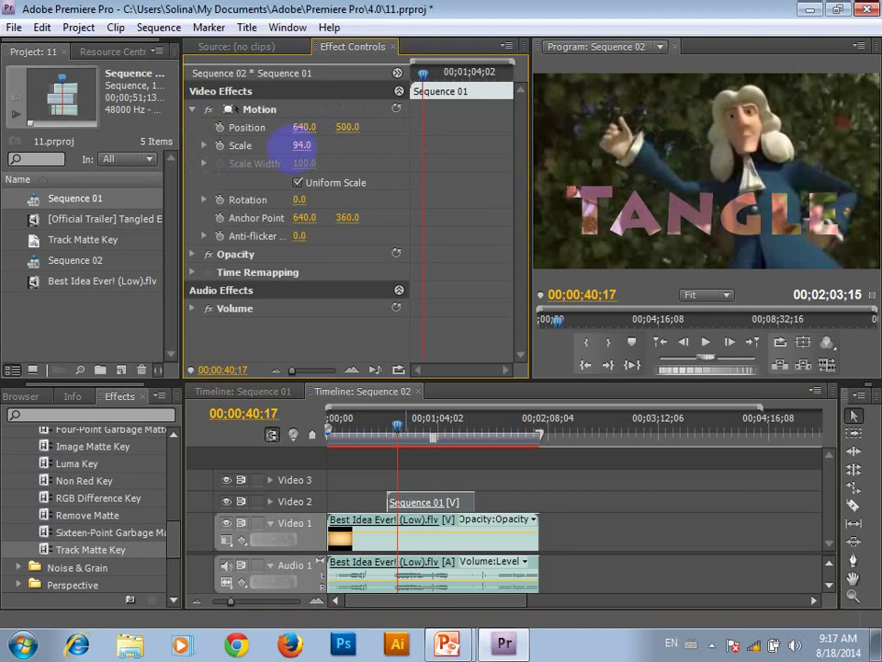
pyautogui.moveTo(303, 146); pyautogui.dragTo(314, 145)
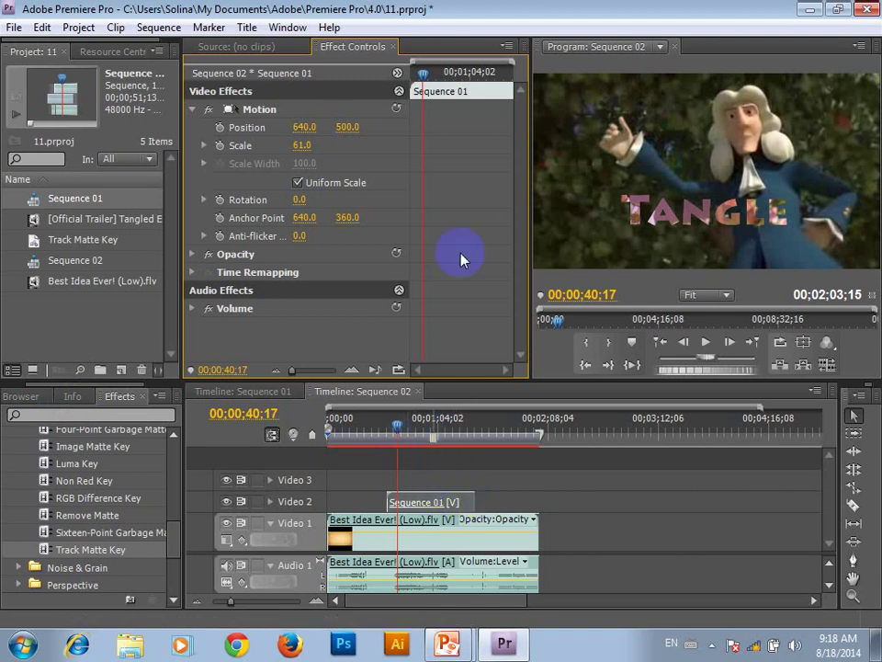
# - Try Position Y values 700 and 640 for the TANGLE title, settling on 520
pyautogui.click(352, 128)
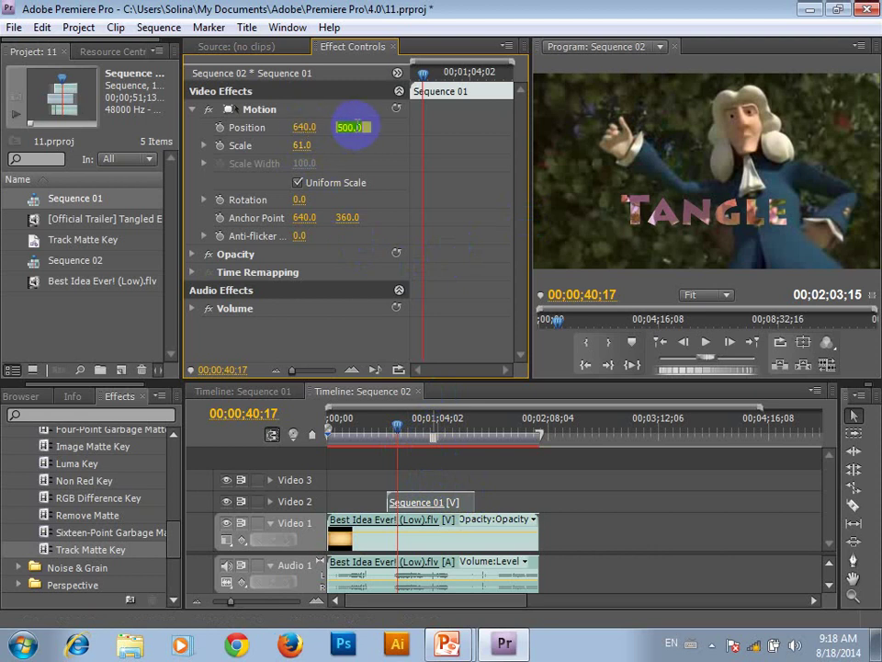
pyautogui.write('700')
pyautogui.press('Return')
pyautogui.click(353, 128)
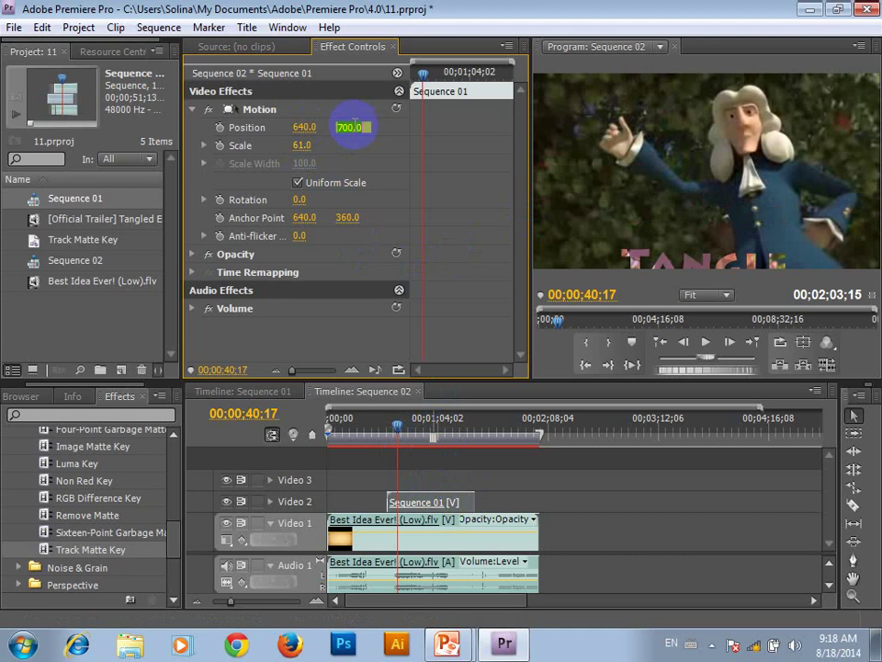
pyautogui.write('640')
pyautogui.press('Return')
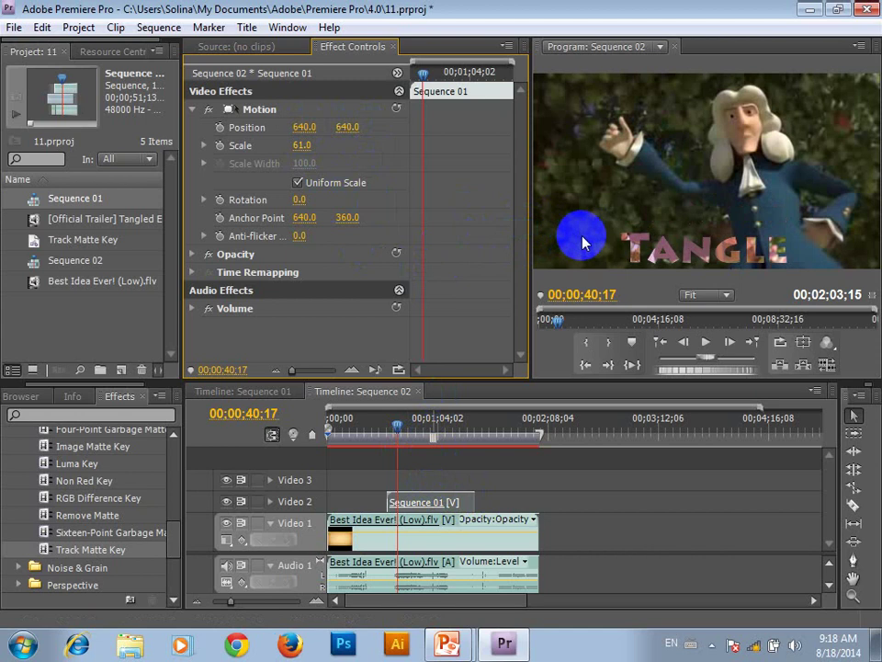
pyautogui.click(353, 127)
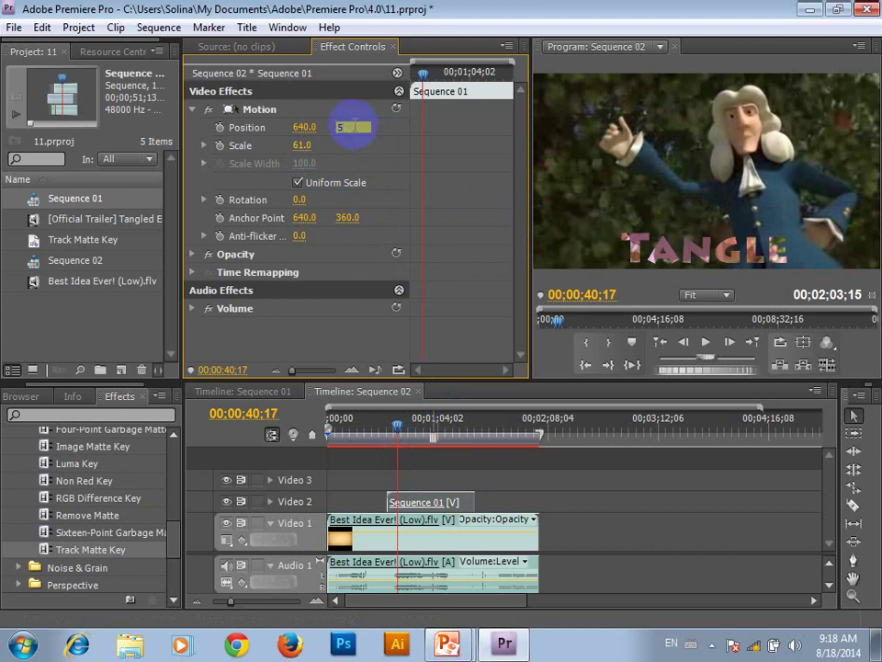
pyautogui.write('520')
pyautogui.press('Return')
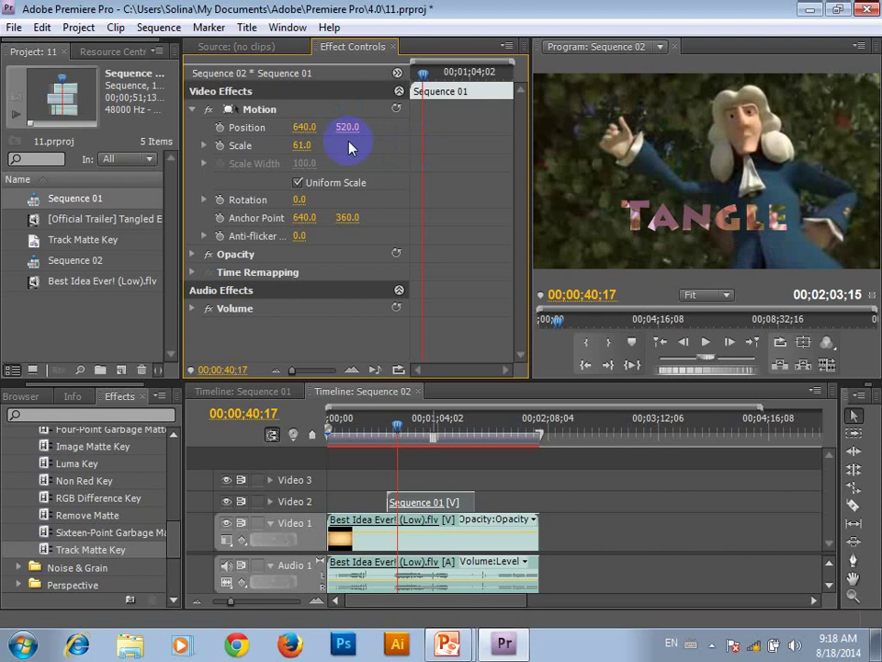
# - Set the title's Position X to 430 and preview playback
pyautogui.click(308, 127)
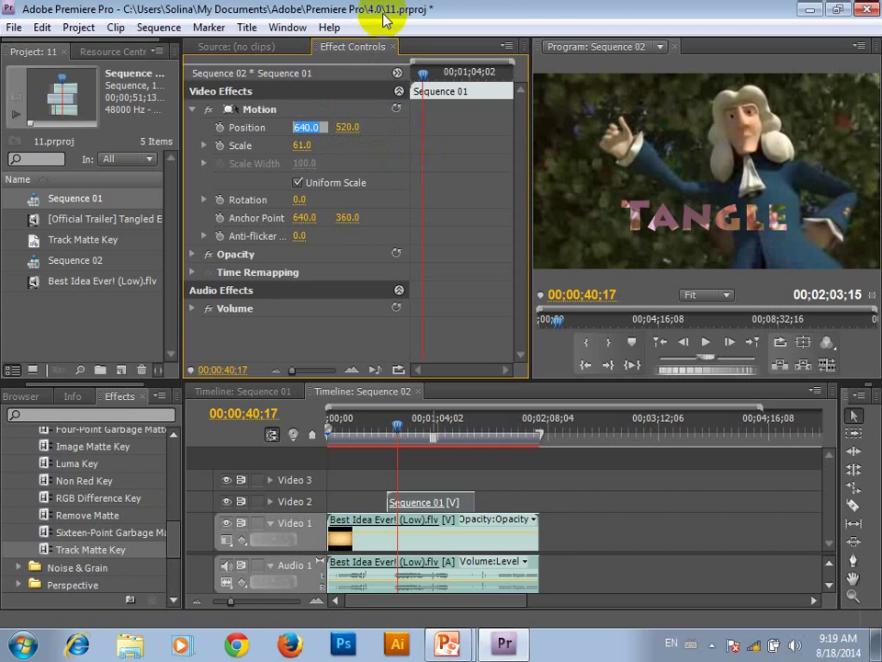
pyautogui.write('430')
pyautogui.press('Return')
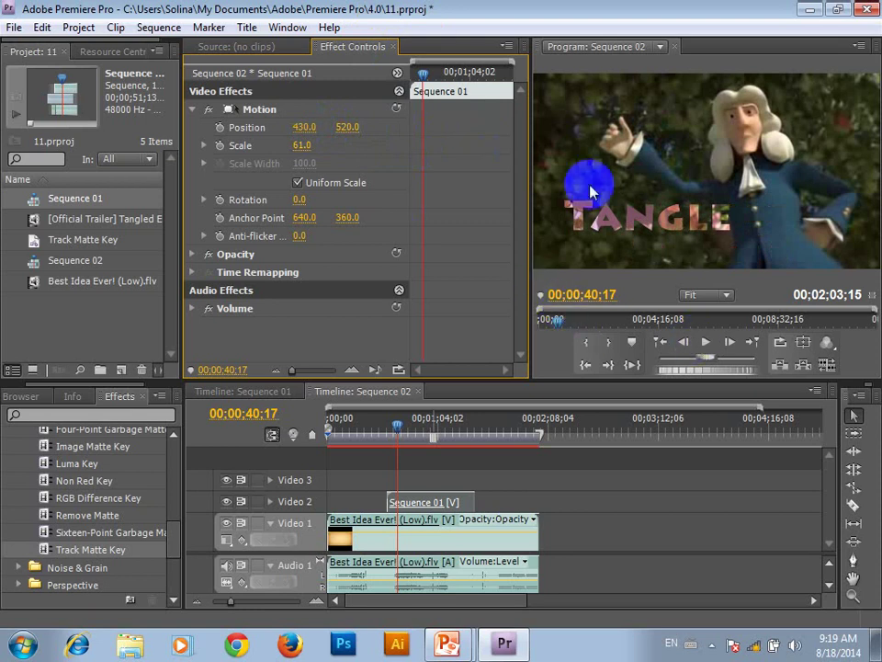
pyautogui.press('space')
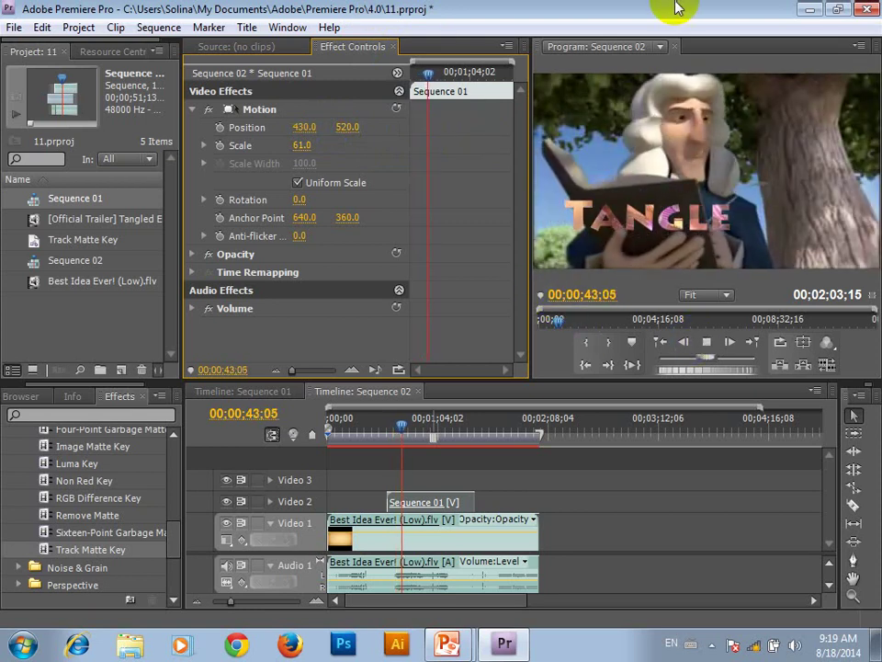
# - Set the TANGLE title to Scale 40 at Position 230, 600 and play it back to check
pyautogui.click(303, 146)
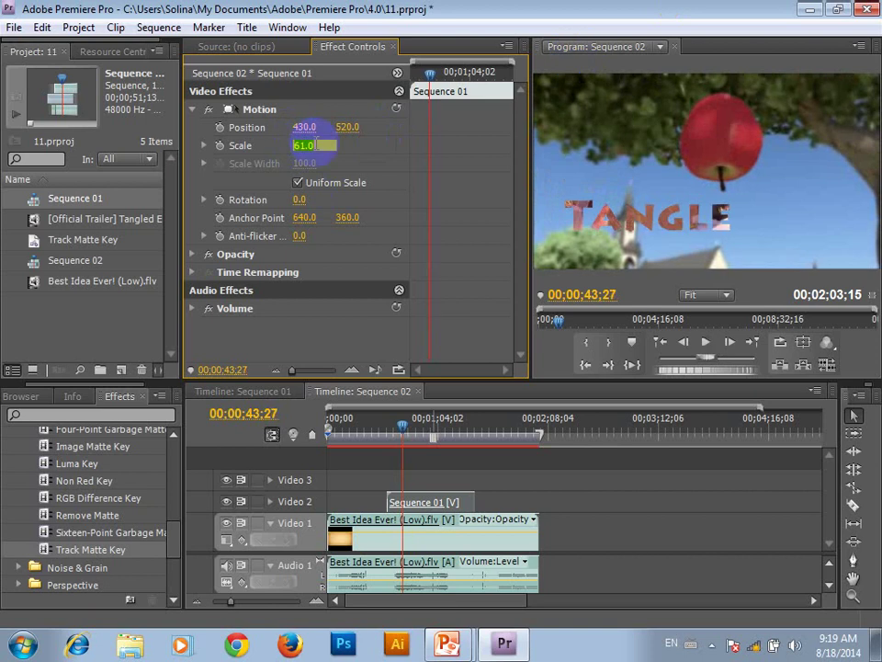
pyautogui.write('40')
pyautogui.press('Return')
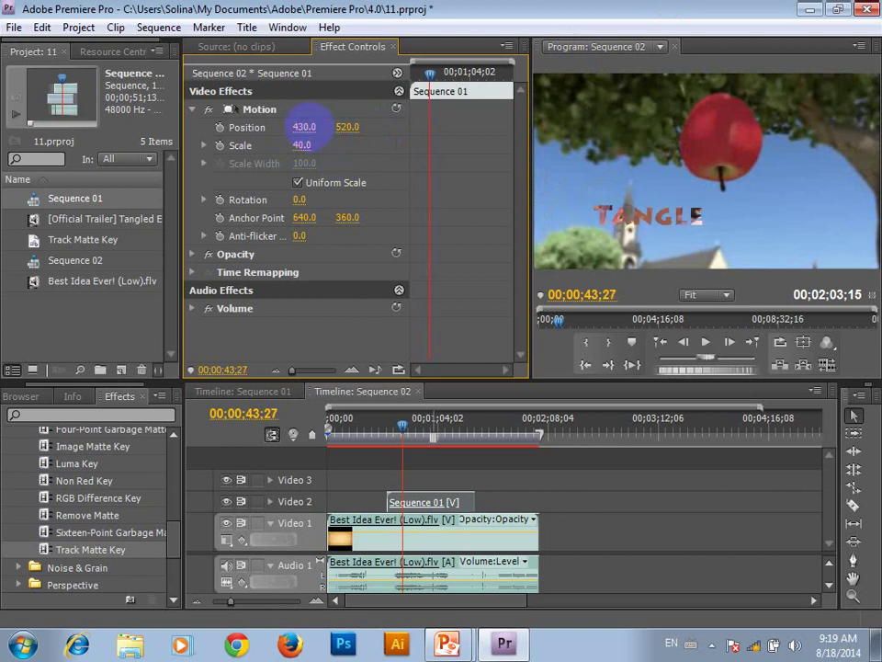
pyautogui.click(306, 127)
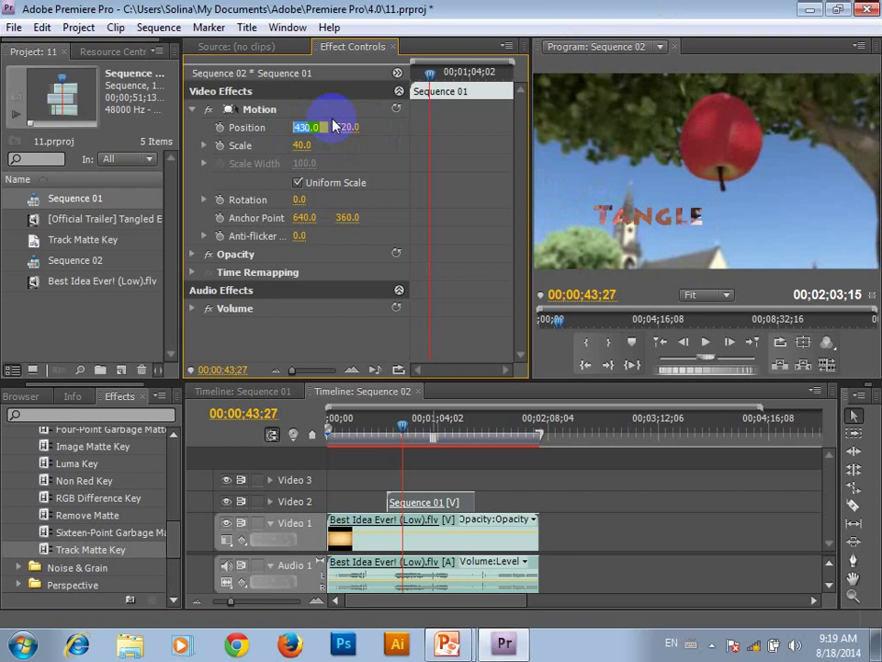
pyautogui.write('230')
pyautogui.press('Return')
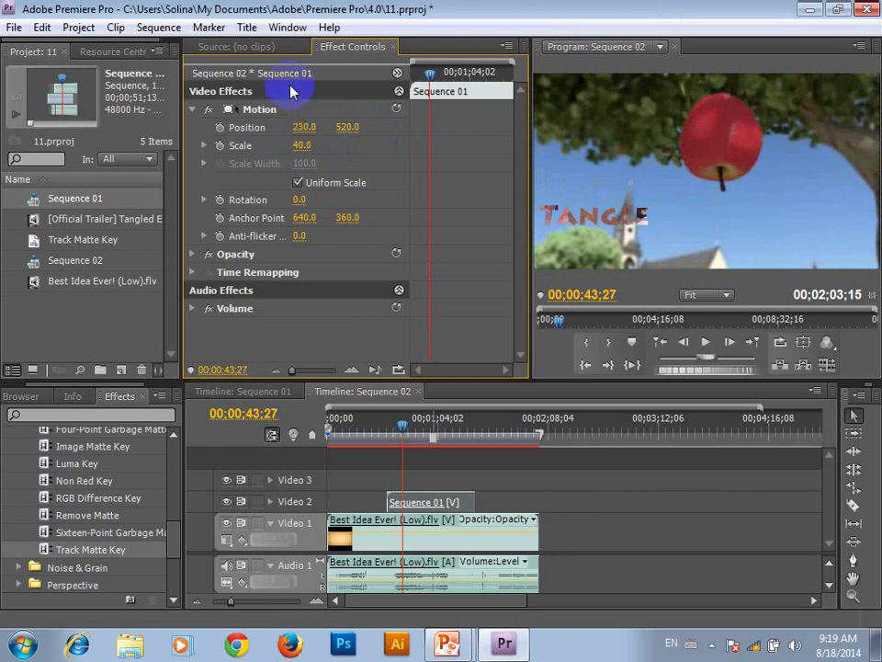
pyautogui.click(349, 127)
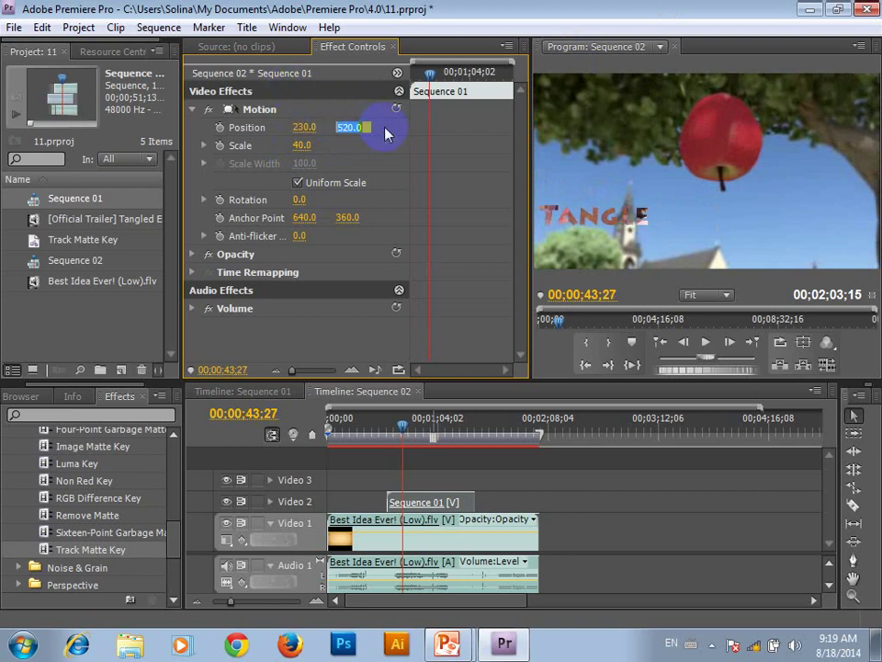
pyautogui.write('60')
pyautogui.write('0')
pyautogui.press('Return')
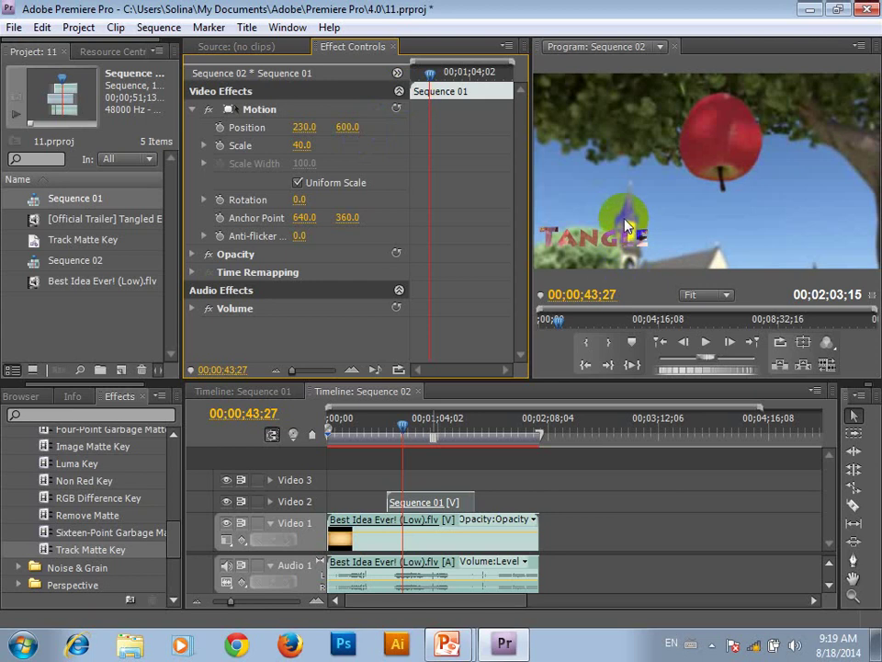
pyautogui.press('space')
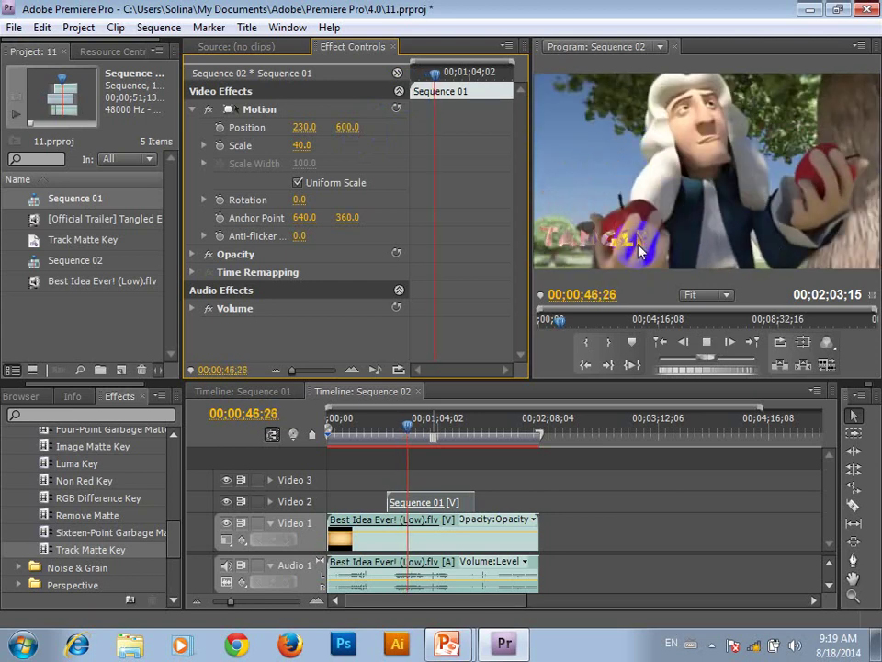
pyautogui.press('space')
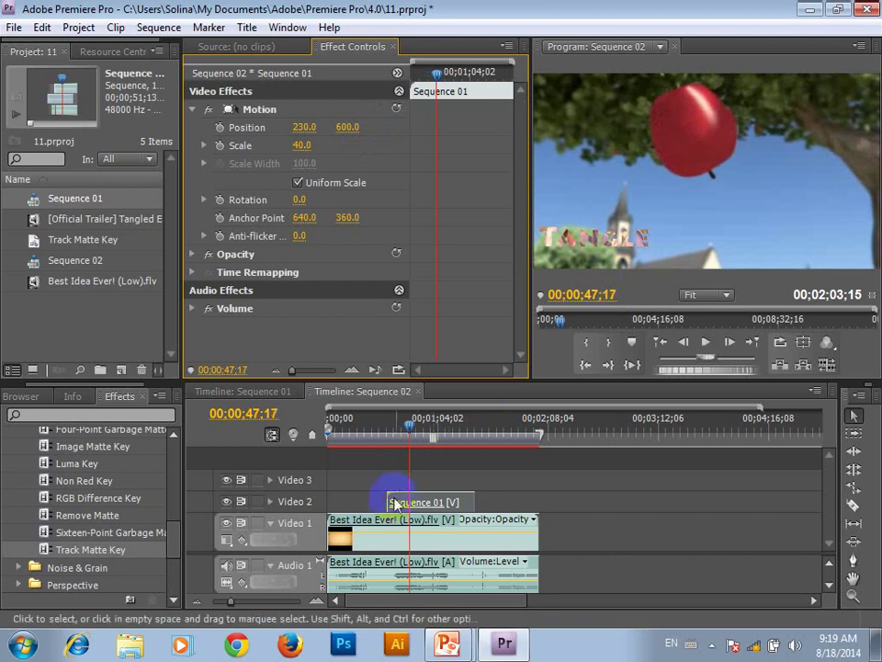
# - Park the playhead at 00;00;34;29 and drop a second Sequence 01 onto Video 3
pyautogui.moveTo(408, 420); pyautogui.dragTo(388, 425)
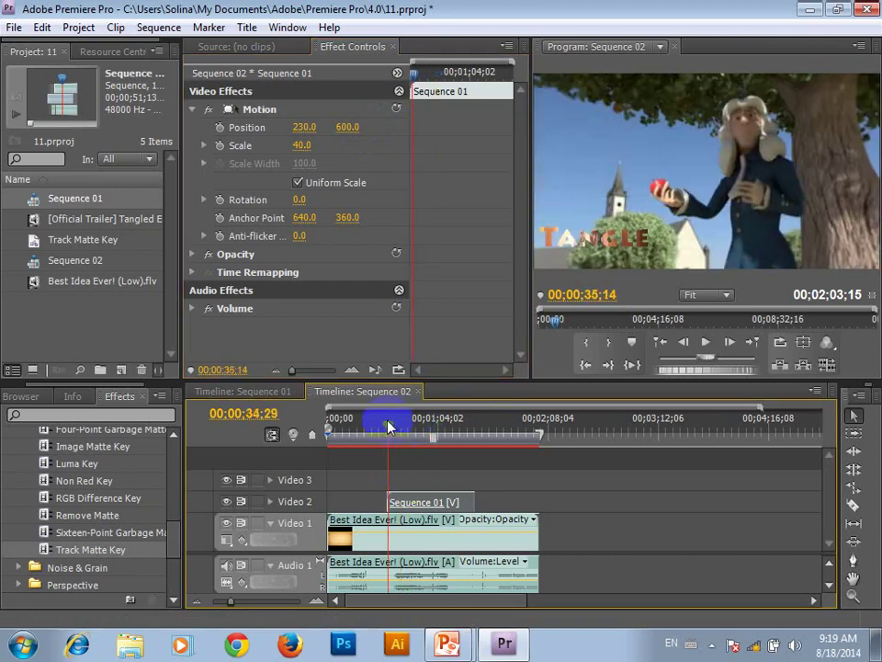
pyautogui.moveTo(388, 424); pyautogui.dragTo(387, 422)
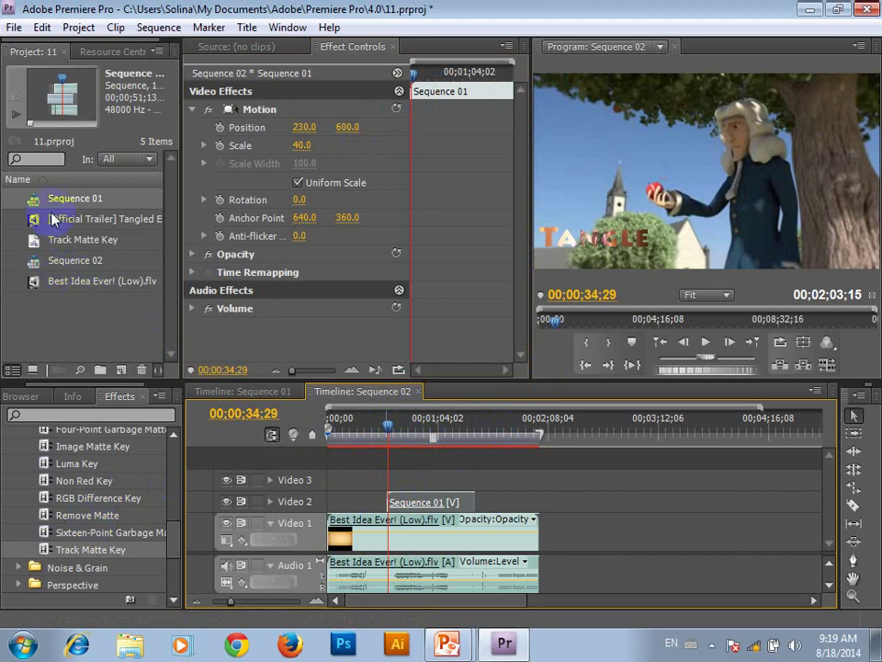
pyautogui.moveTo(34, 209); pyautogui.dragTo(386, 489)
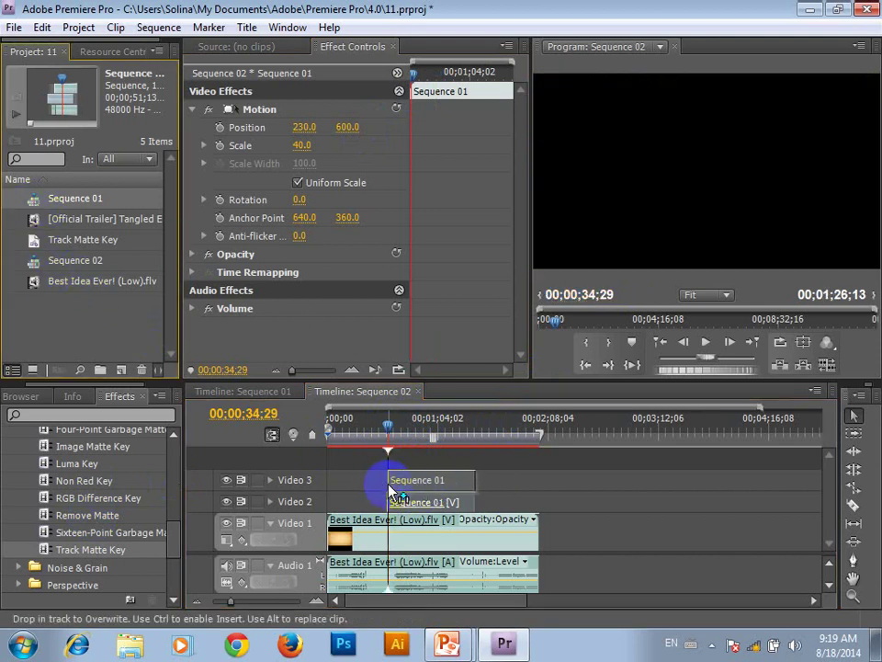
pyautogui.moveTo(386, 490); pyautogui.dragTo(388, 488)
pyautogui.moveTo(451, 505); pyautogui.dragTo(451, 504)
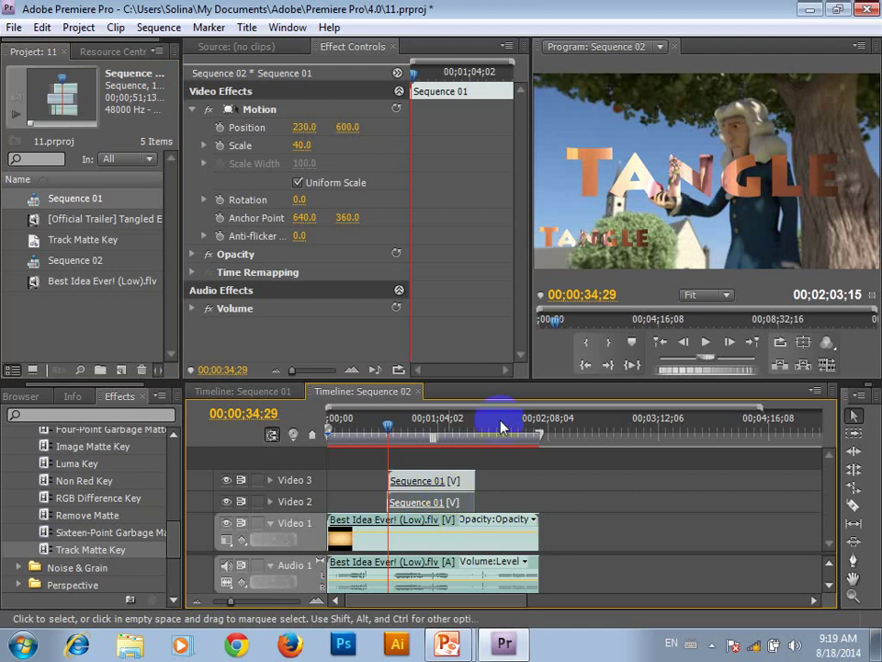
# - Review the Video 2 title's Position and Scale values, then select the new Video 3 copy
pyautogui.click(387, 505)
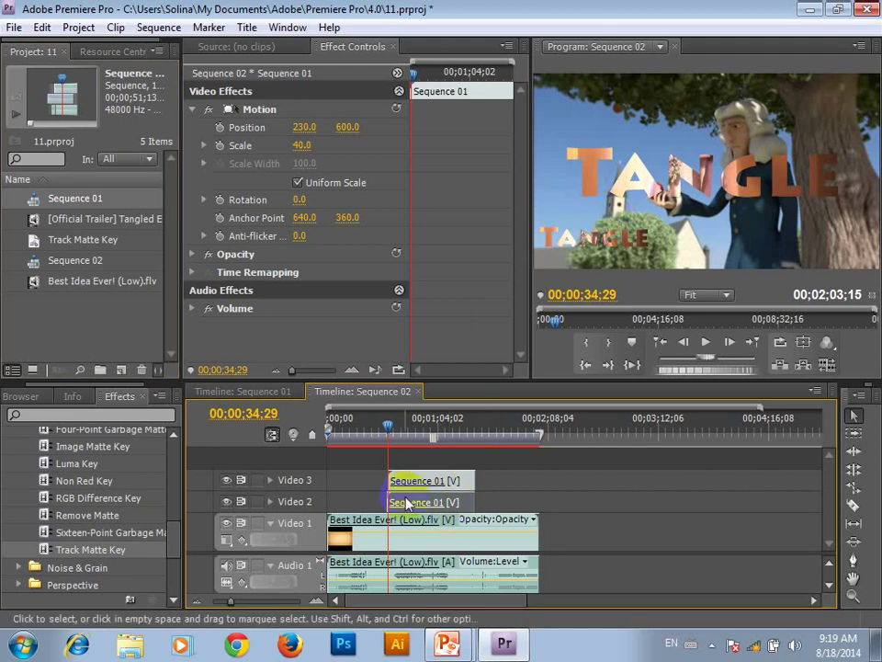
pyautogui.click(306, 133)
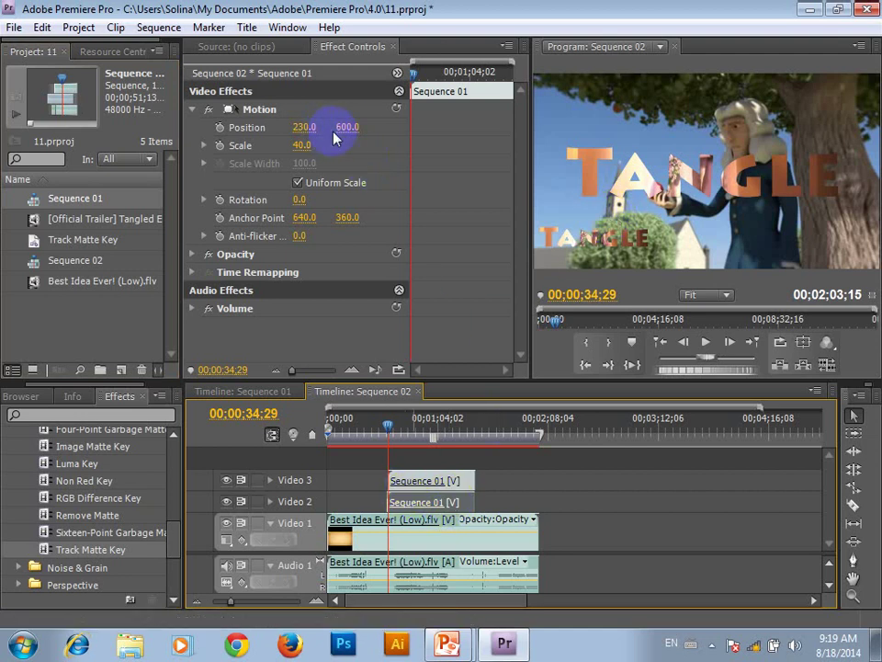
pyautogui.click(301, 147)
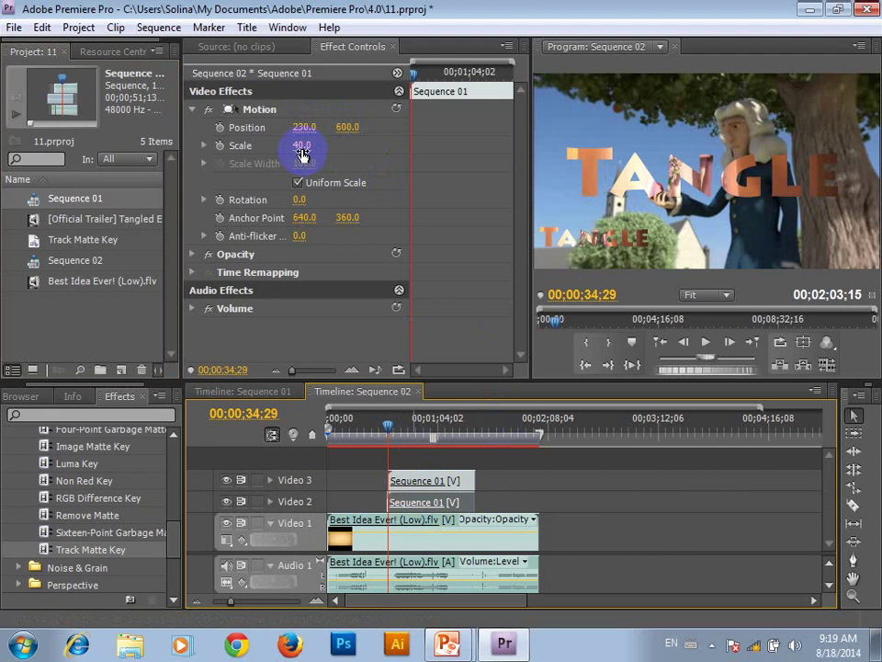
pyautogui.click(423, 482)
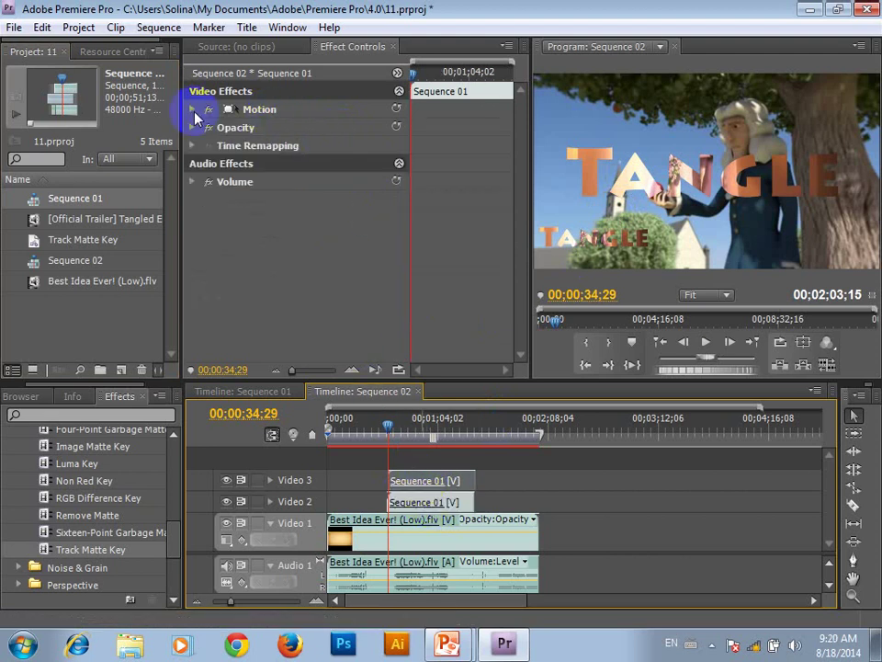
# - Give the Video 3 Sequence 01 copy Position 230, 600 and Scale 40, matching the Video 2 title
pyautogui.click(194, 109)
pyautogui.click(299, 128)
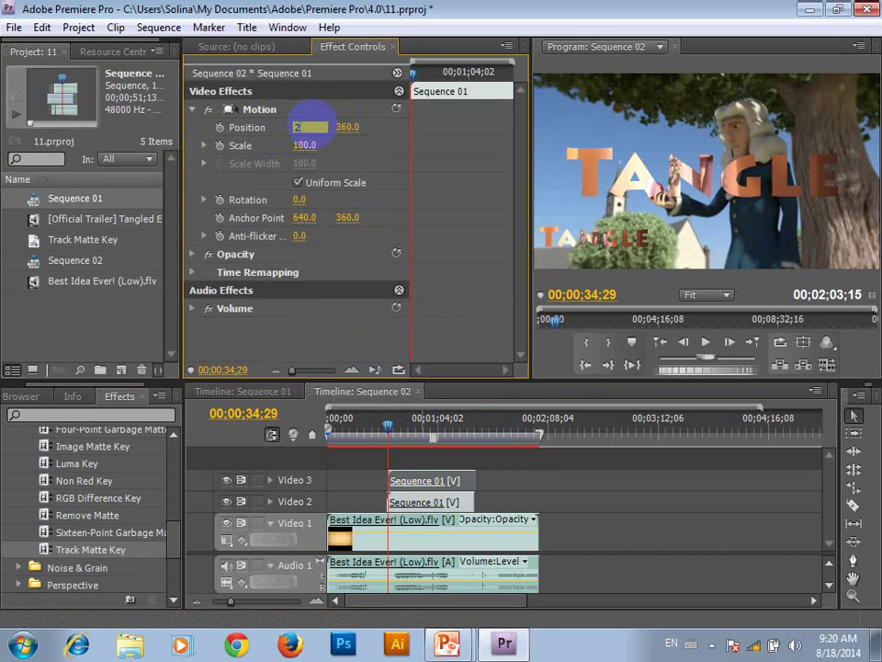
pyautogui.write('230')
pyautogui.click(349, 129)
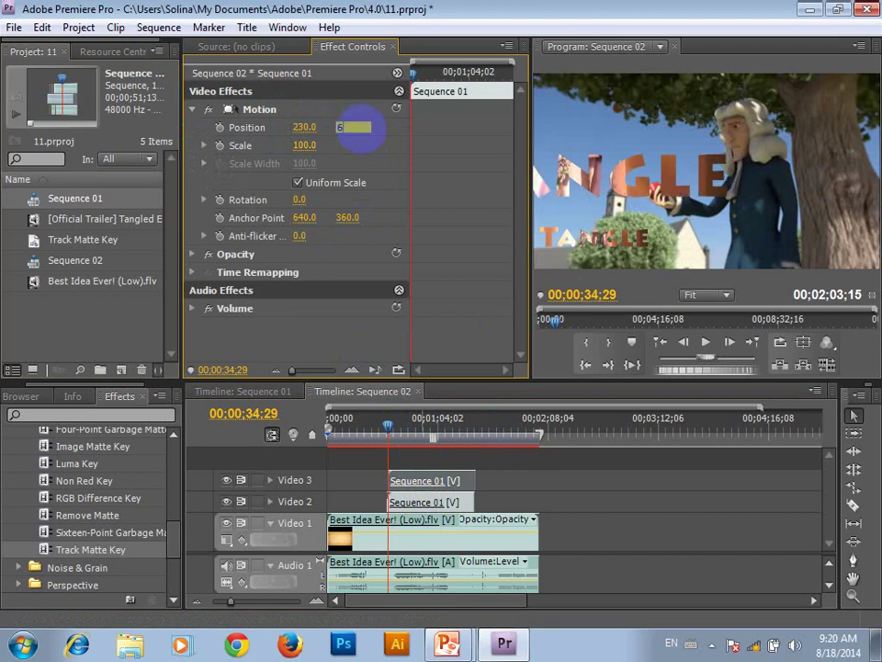
pyautogui.write('600')
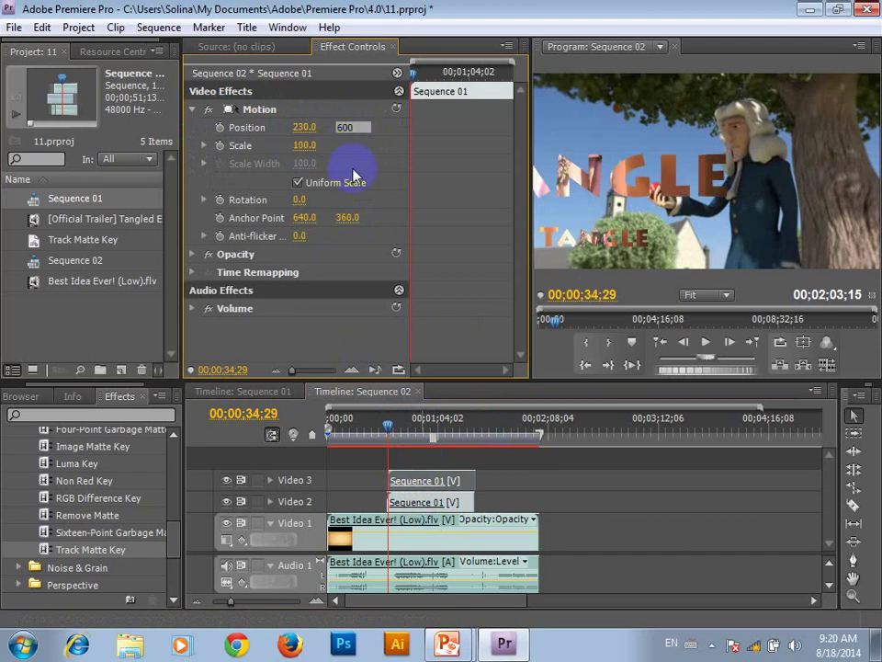
pyautogui.press('Tab')
pyautogui.write('40')
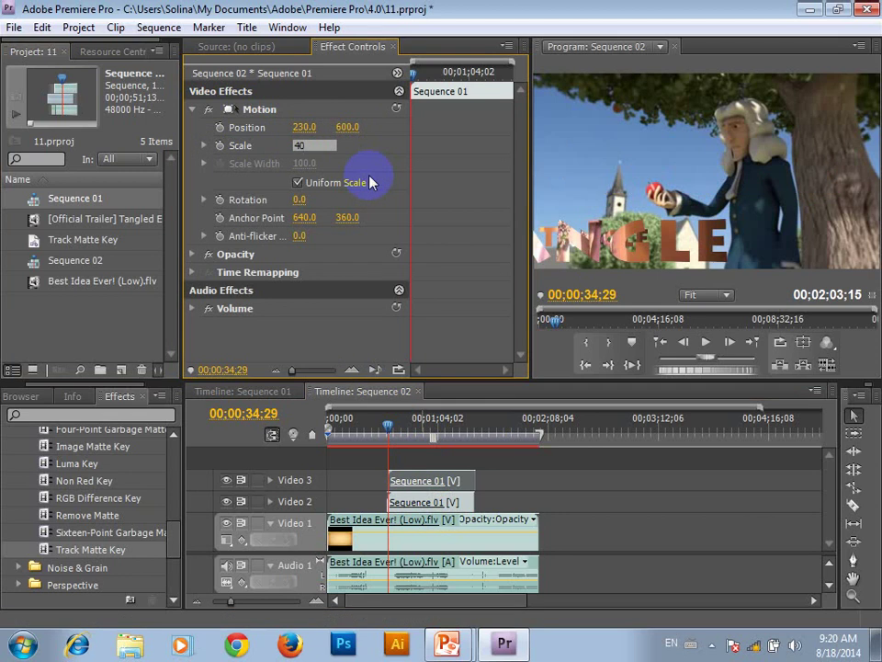
pyautogui.press('Return')
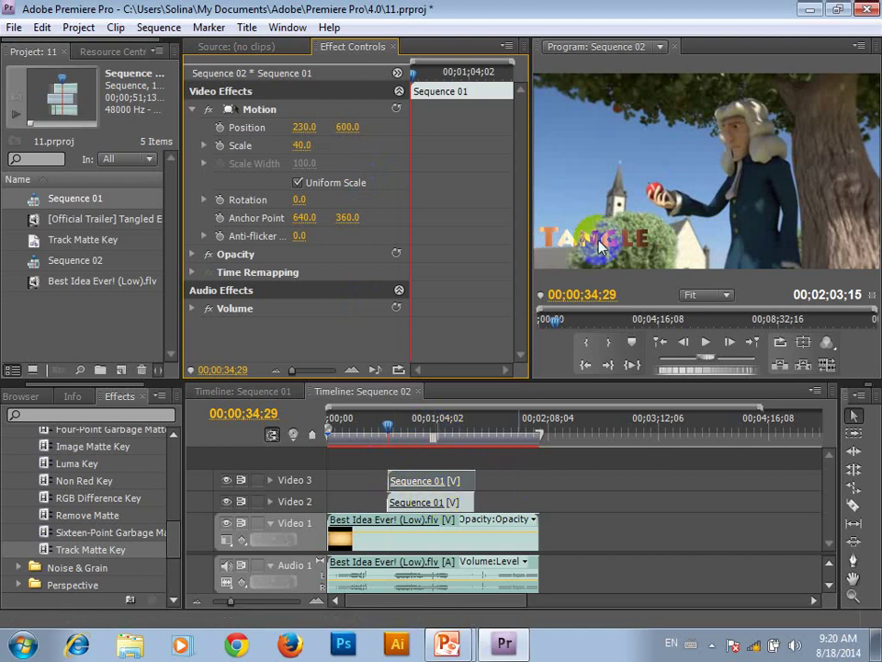
pyautogui.click(428, 510)
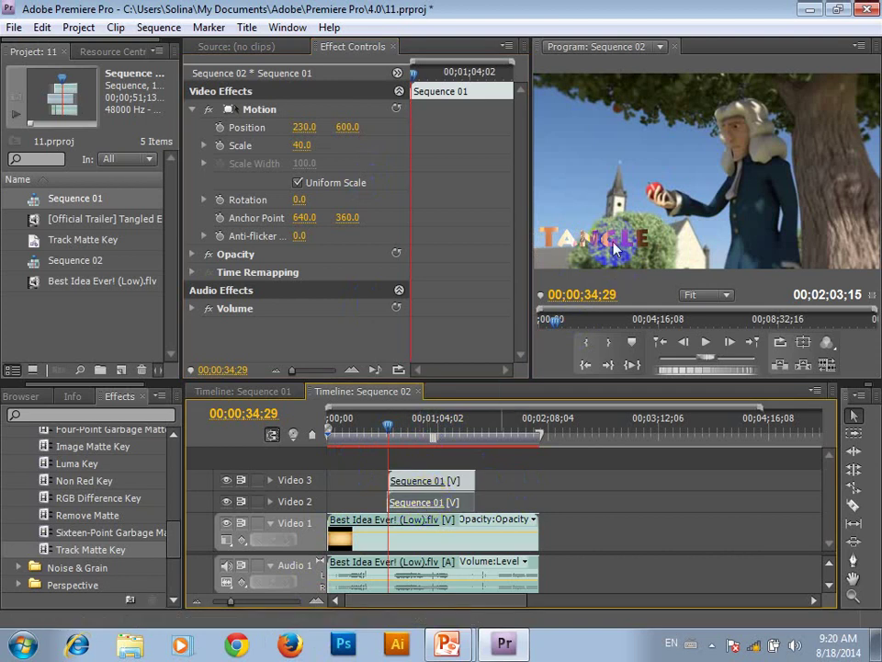
pyautogui.click(457, 479)
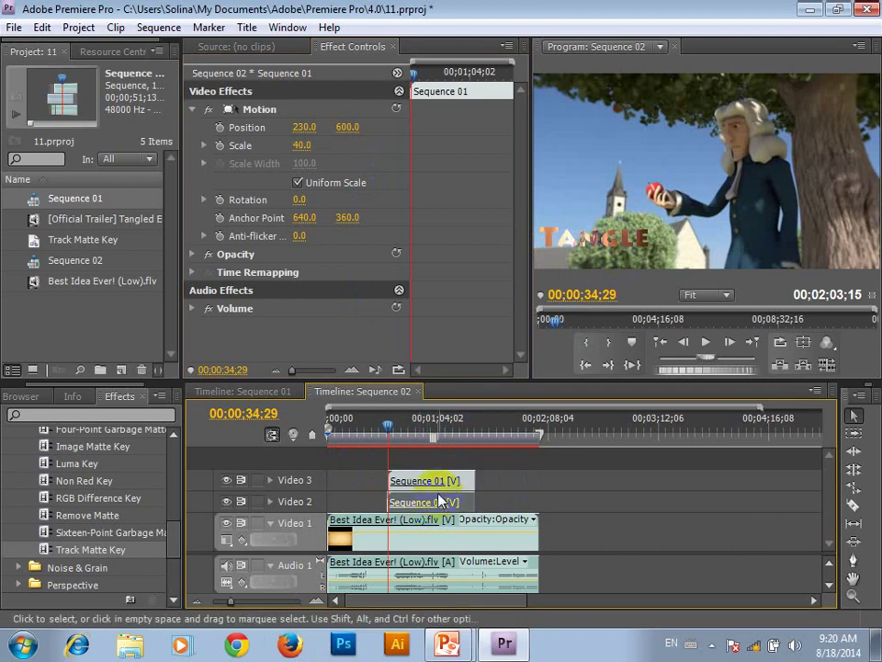
# - Move the title copy's Position Y to 670, then refine it to 660
pyautogui.click(351, 130)
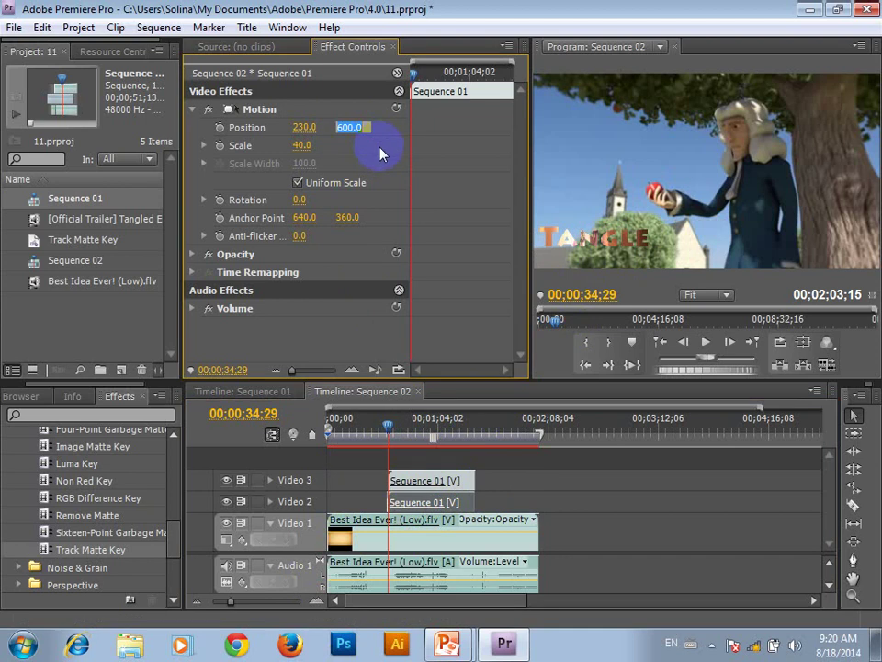
pyautogui.write('670')
pyautogui.press('Return')
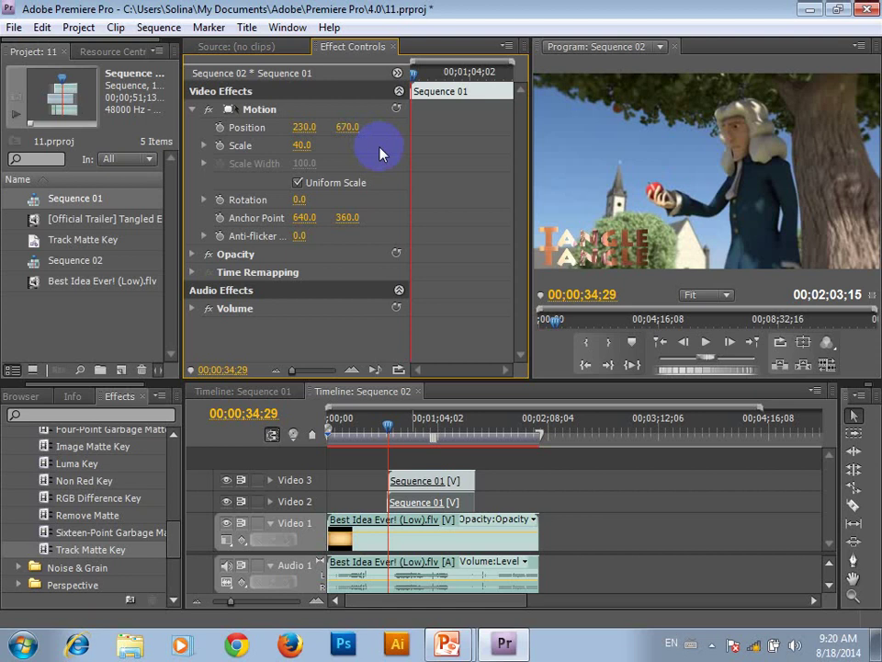
pyautogui.click(349, 127)
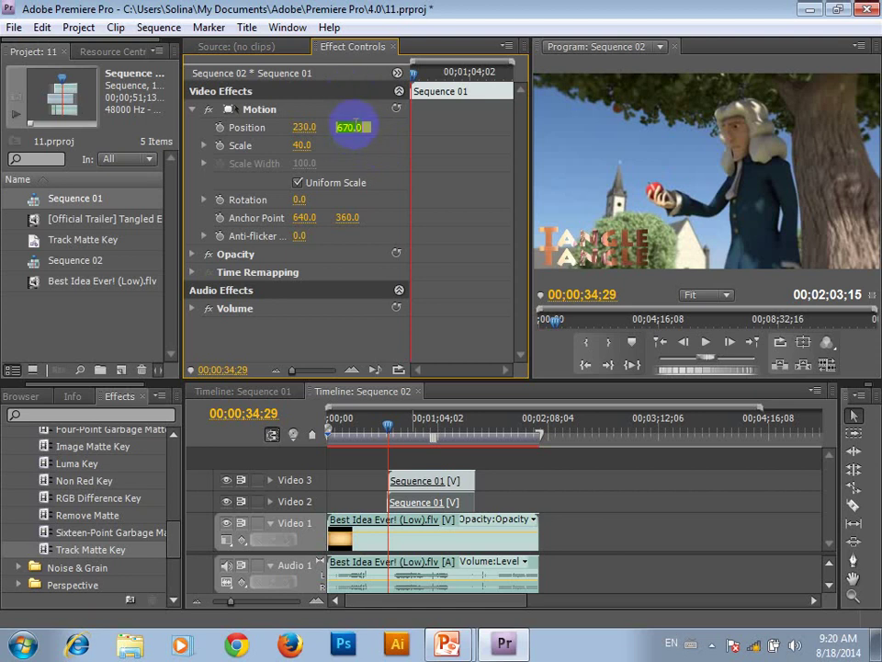
pyautogui.click(348, 126)
pyautogui.press('BackSpace')
pyautogui.write('6')
pyautogui.press('Return')
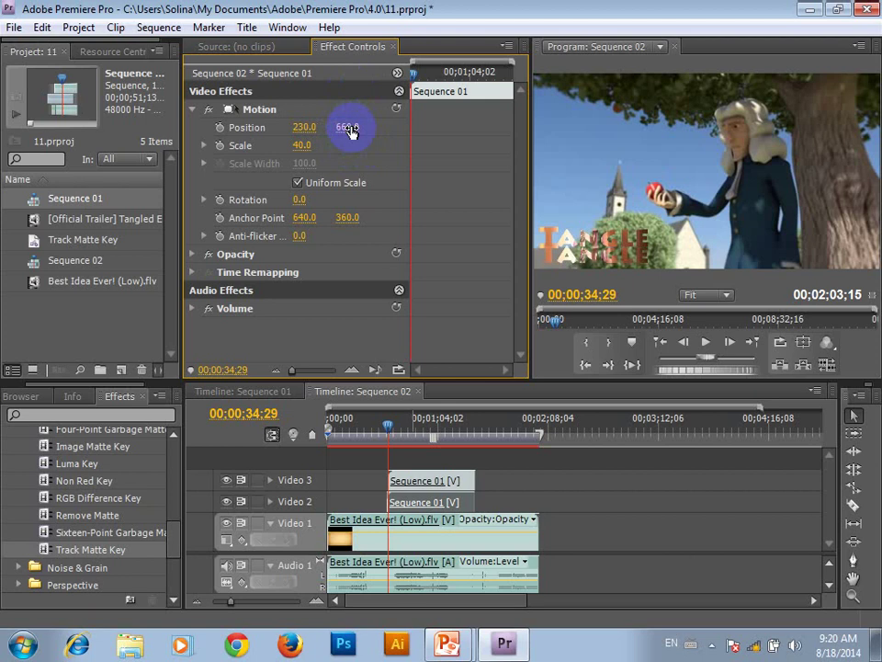
# - Play back and frame-step through the title section to check the two offset TANGLE titles
pyautogui.press('space')
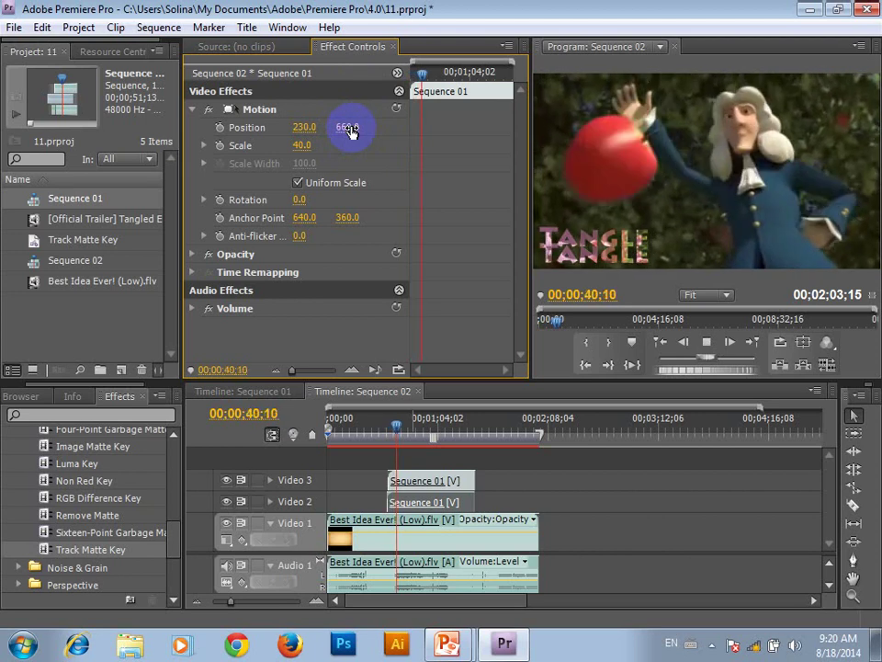
pyautogui.press('space')
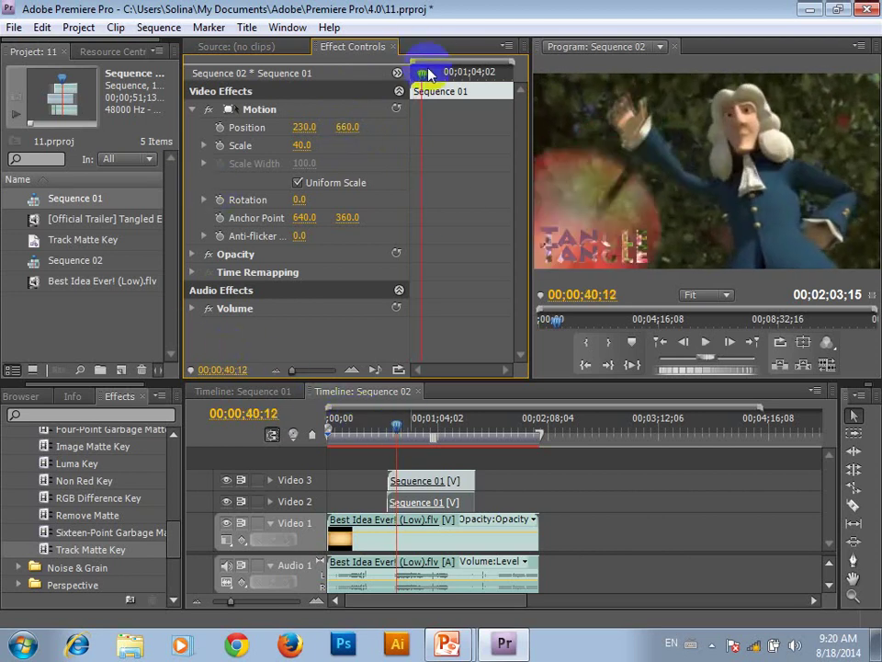
pyautogui.click(413, 74)
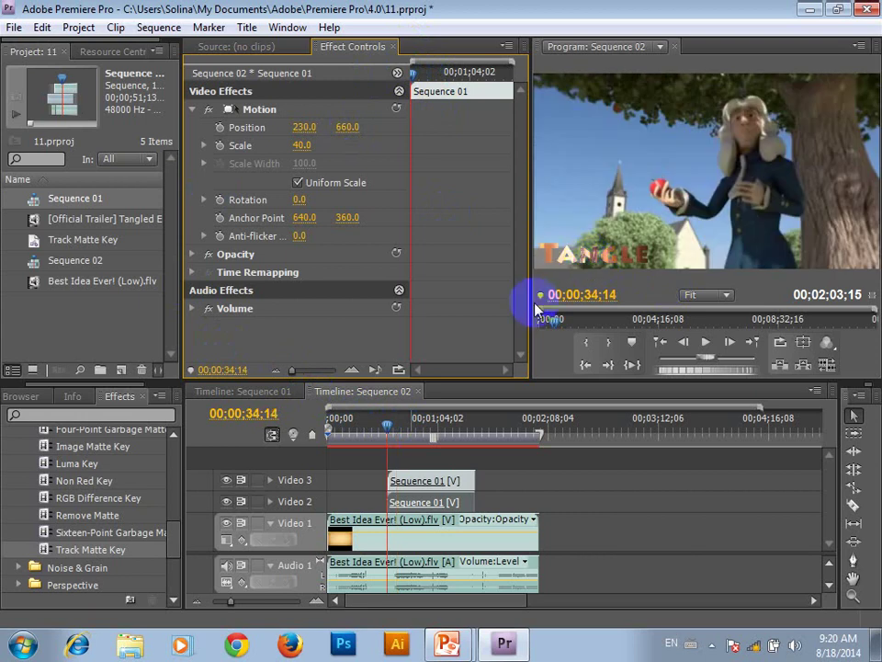
pyautogui.press('Right')
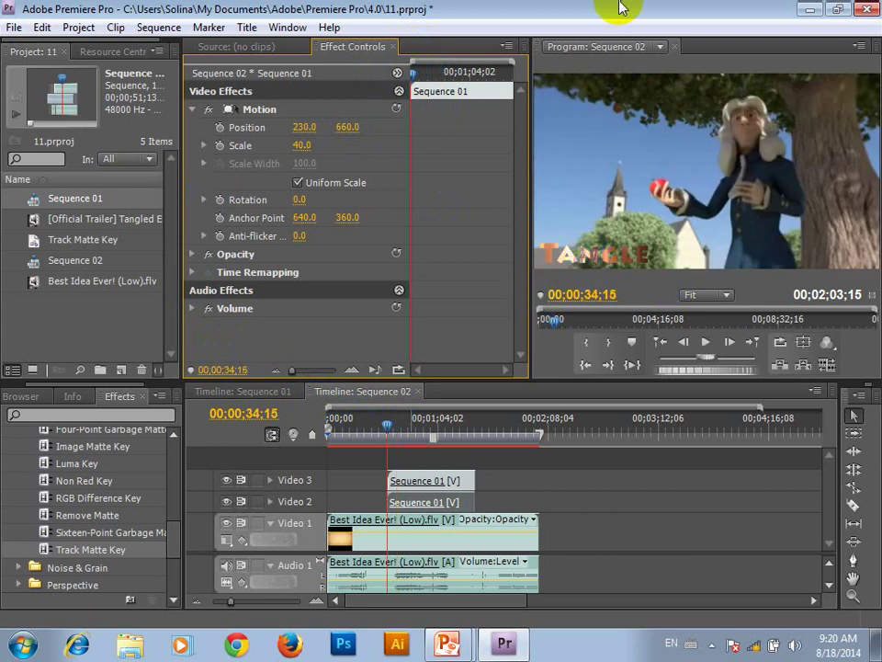
pyautogui.press('Right')
pyautogui.press('Right')
pyautogui.press('Right')
pyautogui.press('Right')
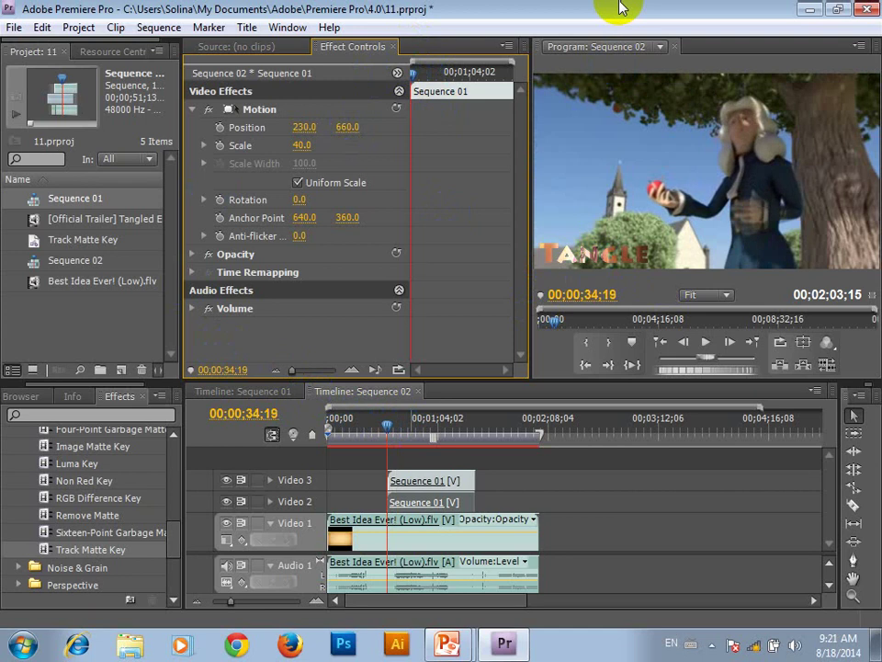
pyautogui.press('space')
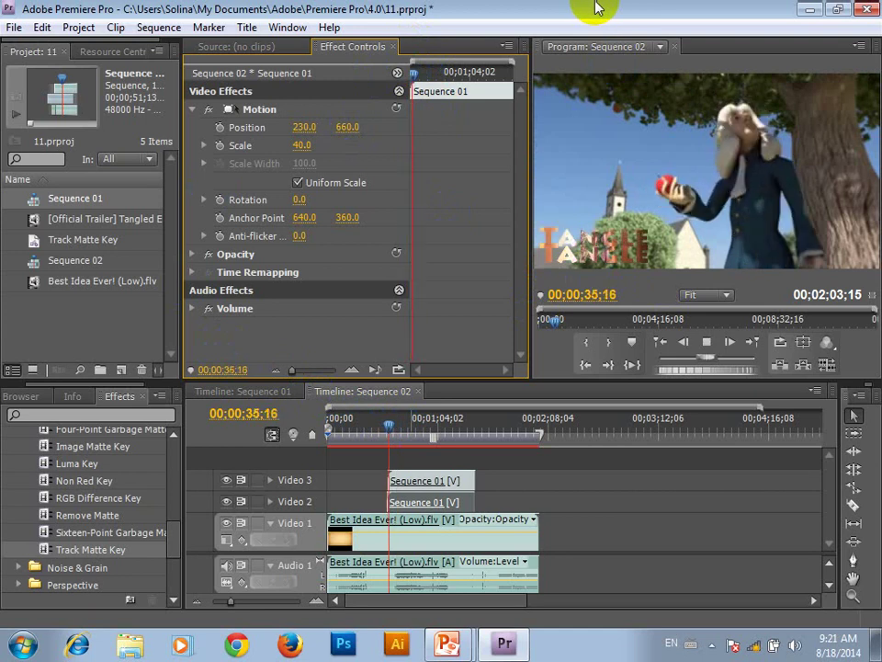
pyautogui.press('space')
pyautogui.press('Right')
pyautogui.press('Right')
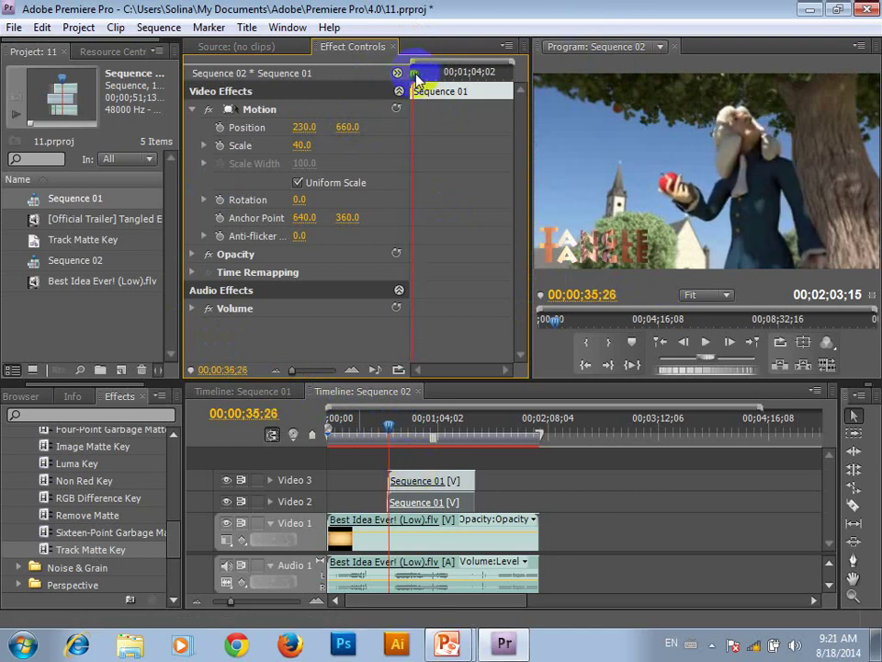
pyautogui.press('Up')
pyautogui.click(421, 483)
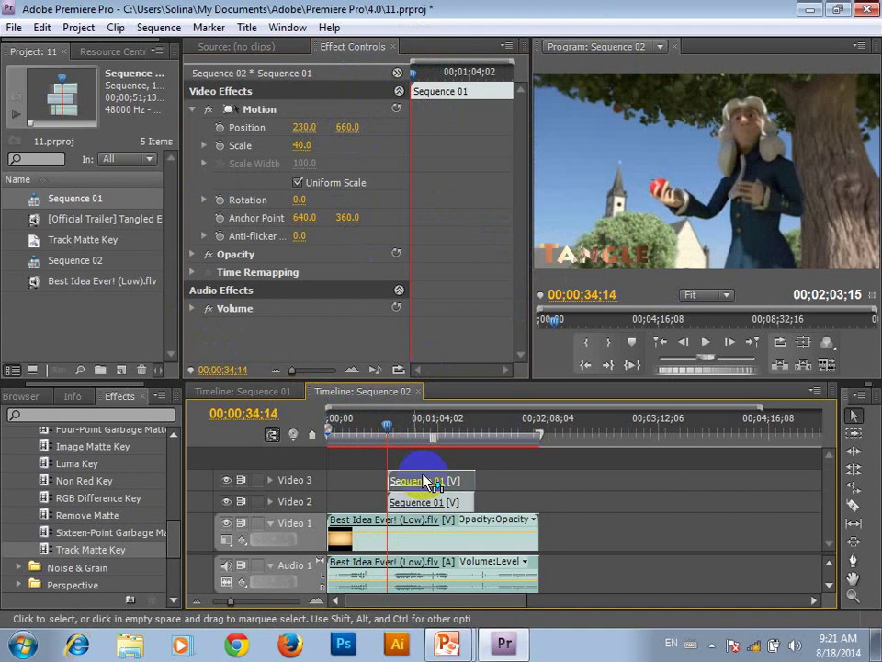
pyautogui.moveTo(420, 484)
pyautogui.mouseDown()
pyautogui.moveTo(414, 477)
pyautogui.moveTo(422, 501)
pyautogui.mouseUp()
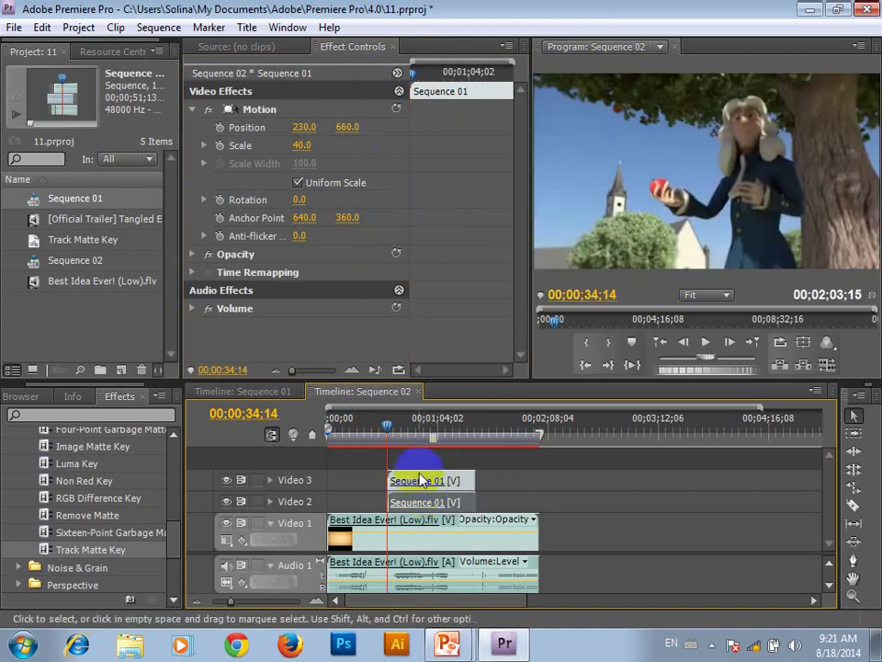
pyautogui.press('space')
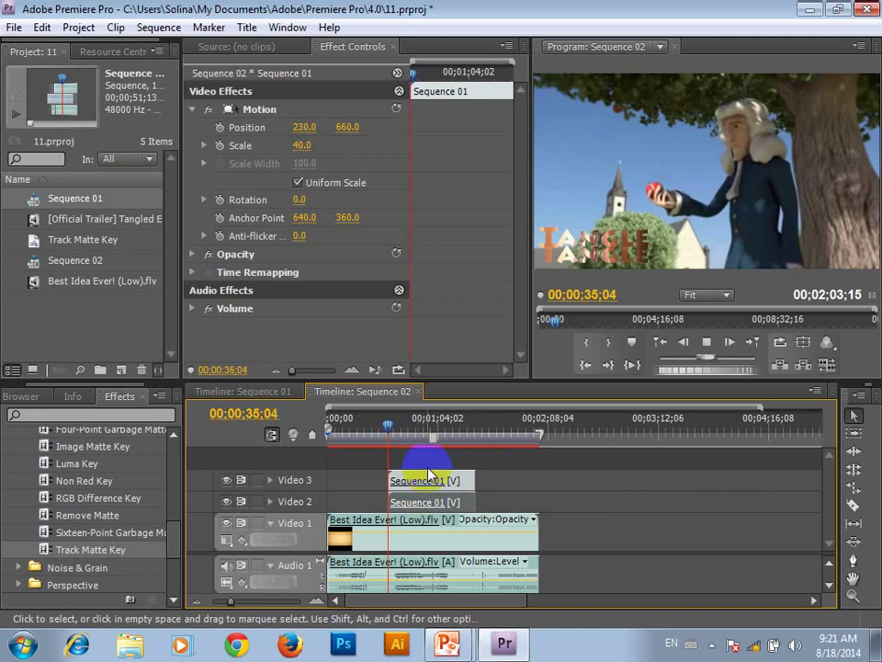
pyautogui.press('space')
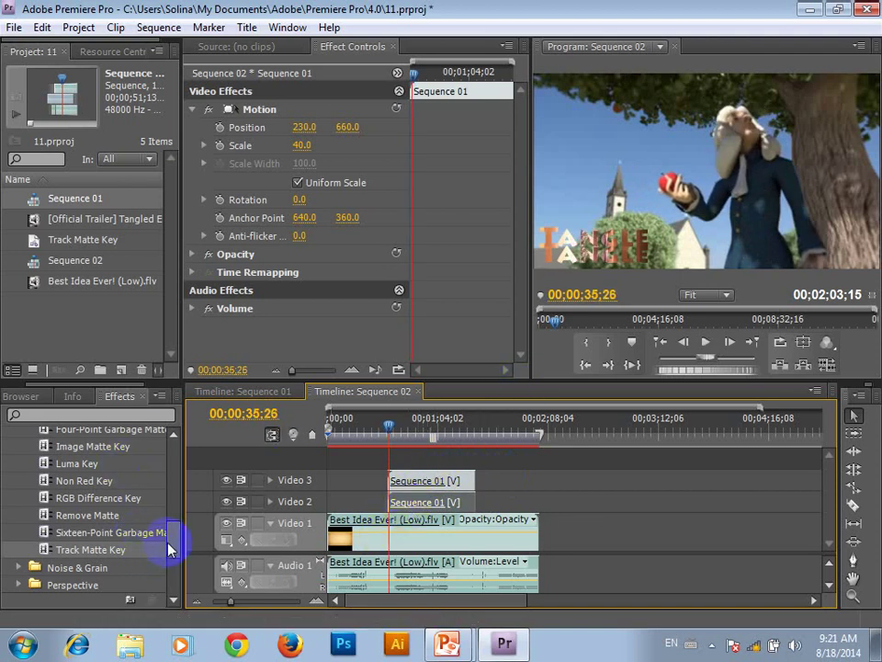
# - Apply Vertical Flip from Video Effects > Transform to the duplicate TANGLE title clip
pyautogui.scroll(-3, 172, 544)
pyautogui.scroll(7, 175, 479)
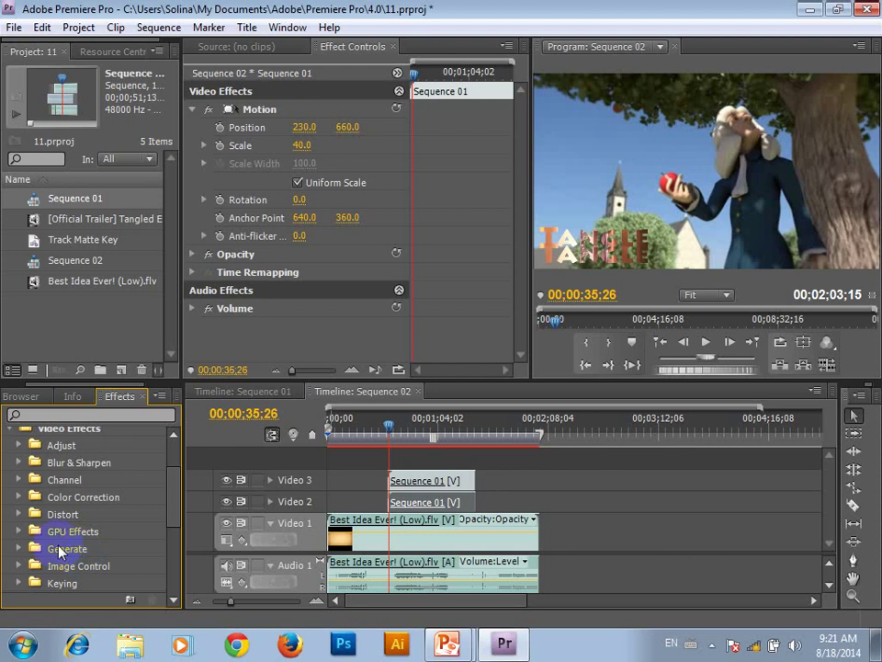
pyautogui.scroll(-1, 81, 578)
pyautogui.scroll(-2, 83, 581)
pyautogui.scroll(-2, 81, 581)
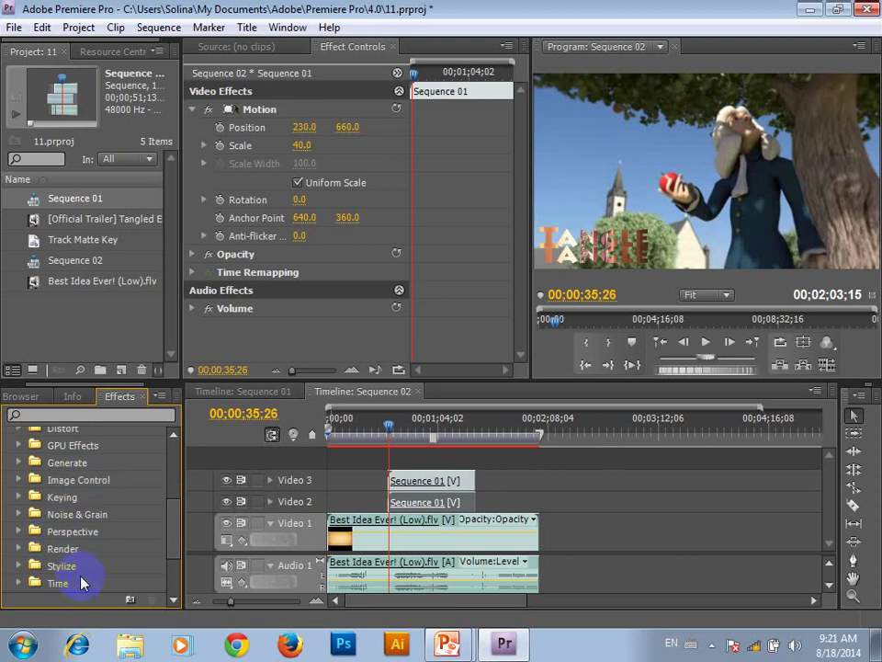
pyautogui.scroll(-3, 81, 593)
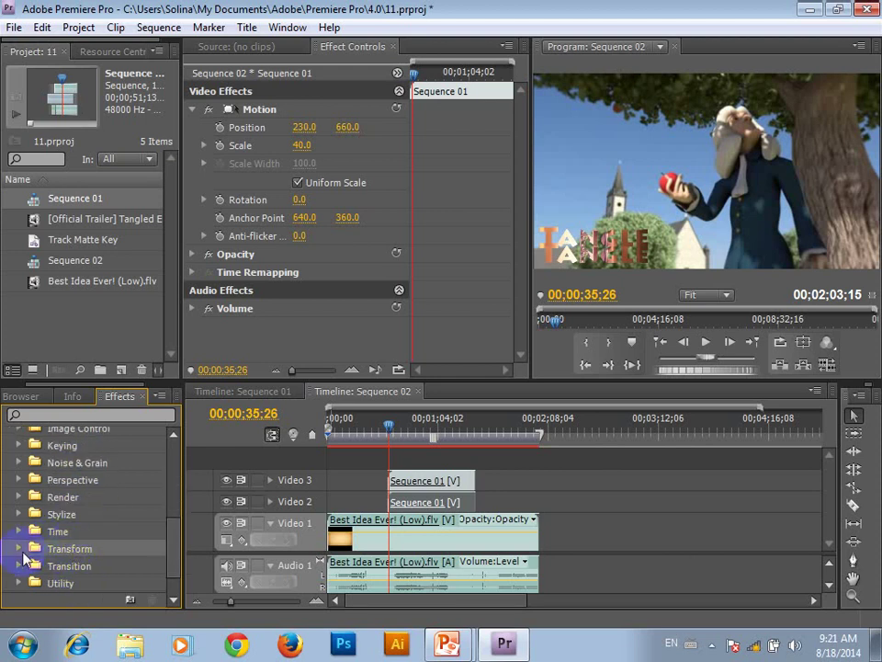
pyautogui.click(19, 549)
pyautogui.scroll(-3, 102, 528)
pyautogui.scroll(-2, 112, 531)
pyautogui.scroll(-1, 112, 531)
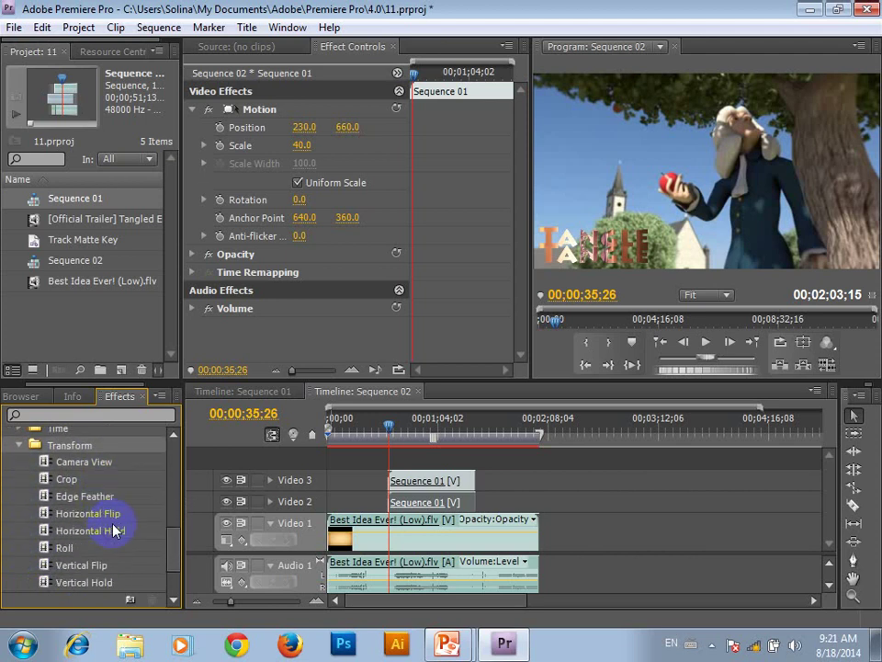
pyautogui.scroll(-2, 114, 530)
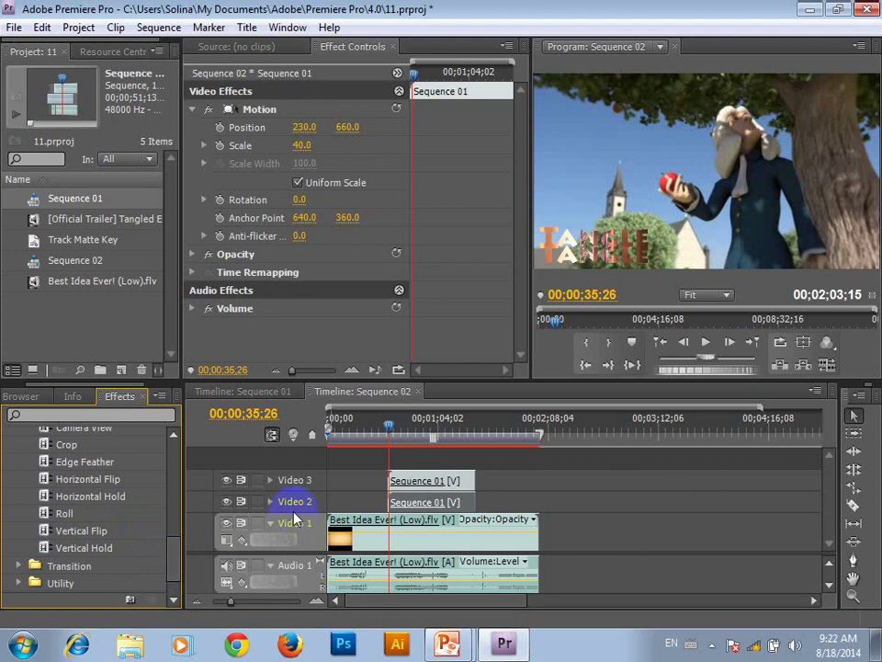
pyautogui.moveTo(84, 537)
pyautogui.mouseDown()
pyautogui.moveTo(341, 520)
pyautogui.moveTo(409, 503)
pyautogui.mouseUp()
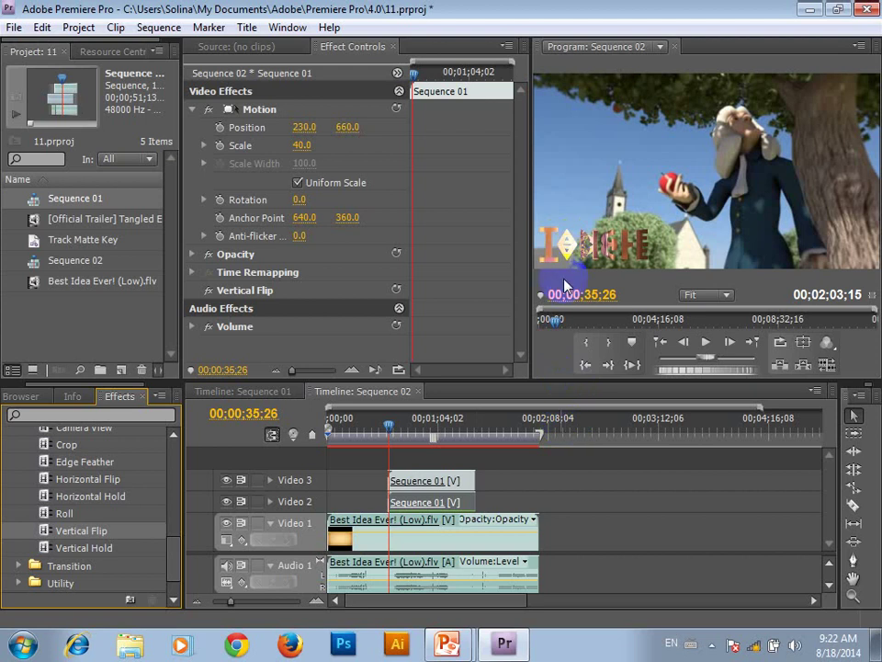
# - Preview the flipped title, lower it to Position 230, 680, and play it back again
pyautogui.press('space')
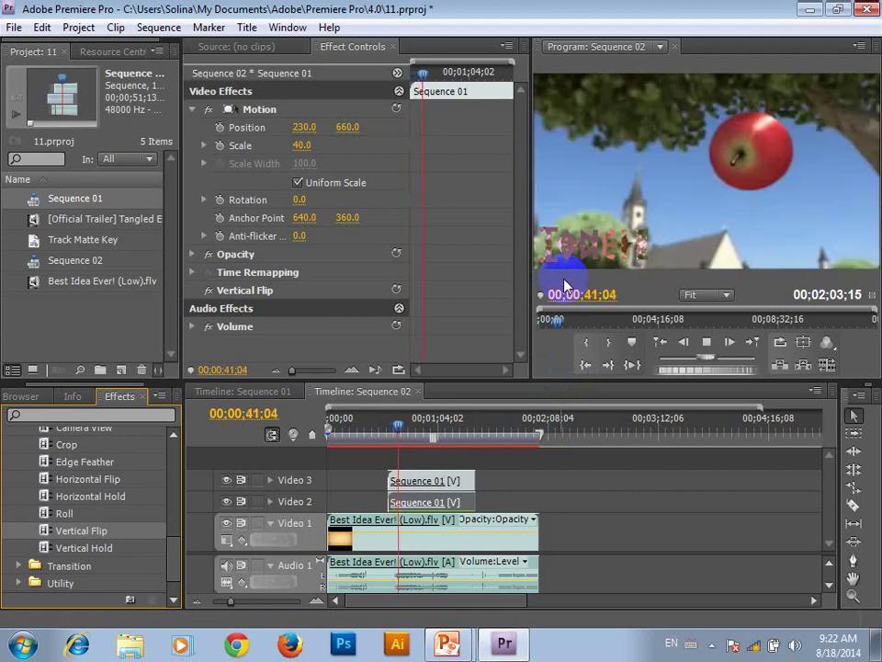
pyautogui.click(565, 282)
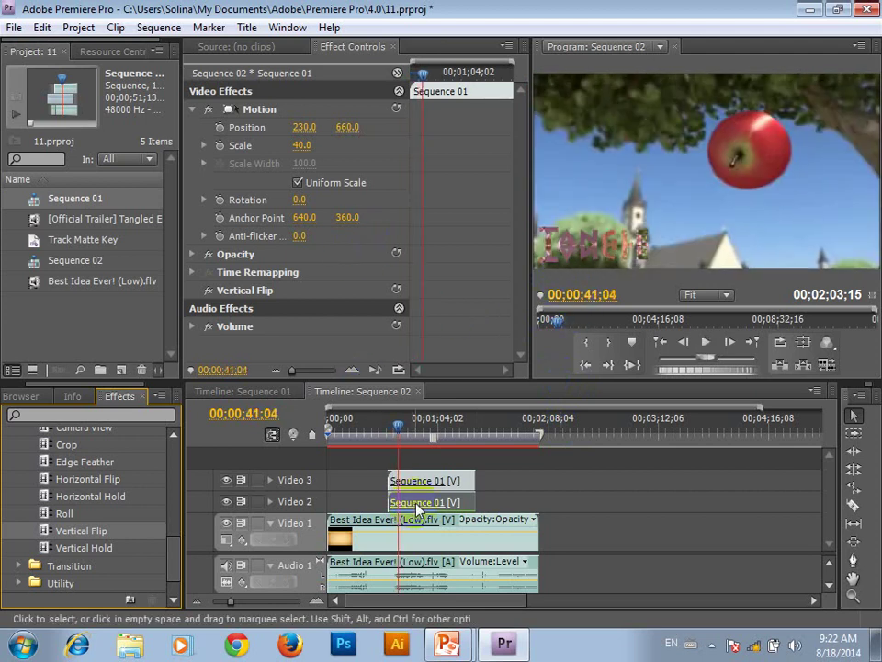
pyautogui.click(349, 127)
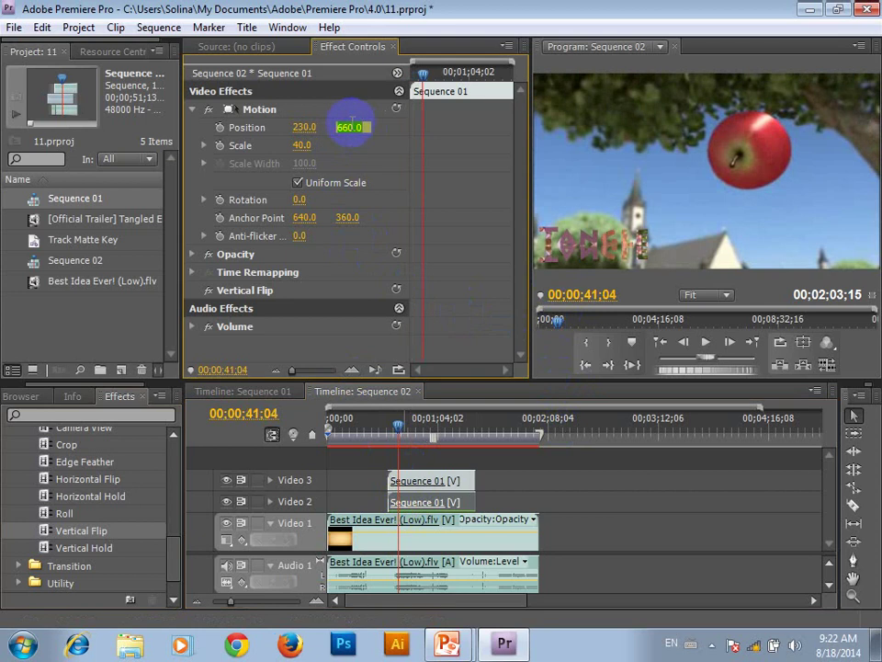
pyautogui.write('60.0')
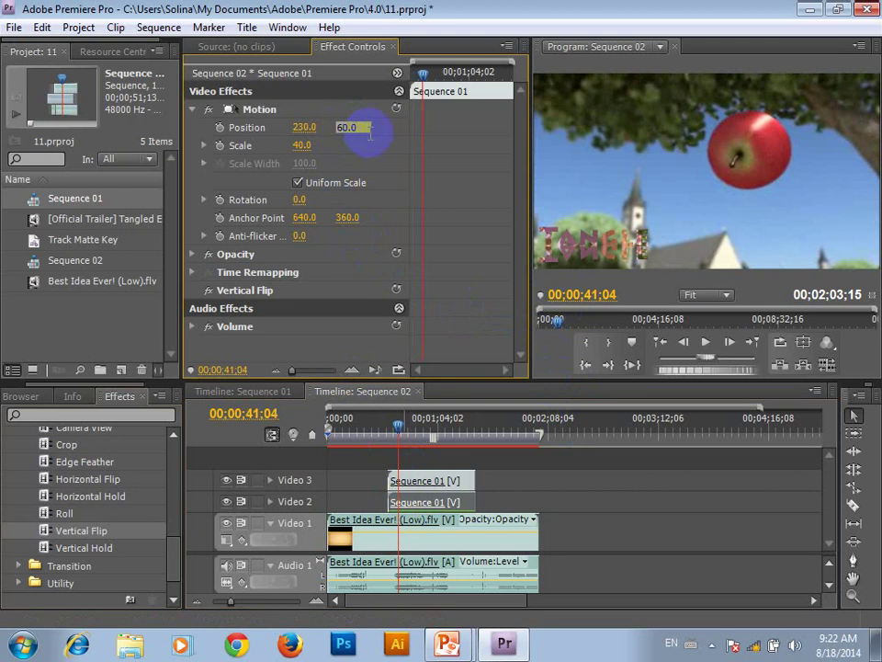
pyautogui.write('7')
pyautogui.press('Return')
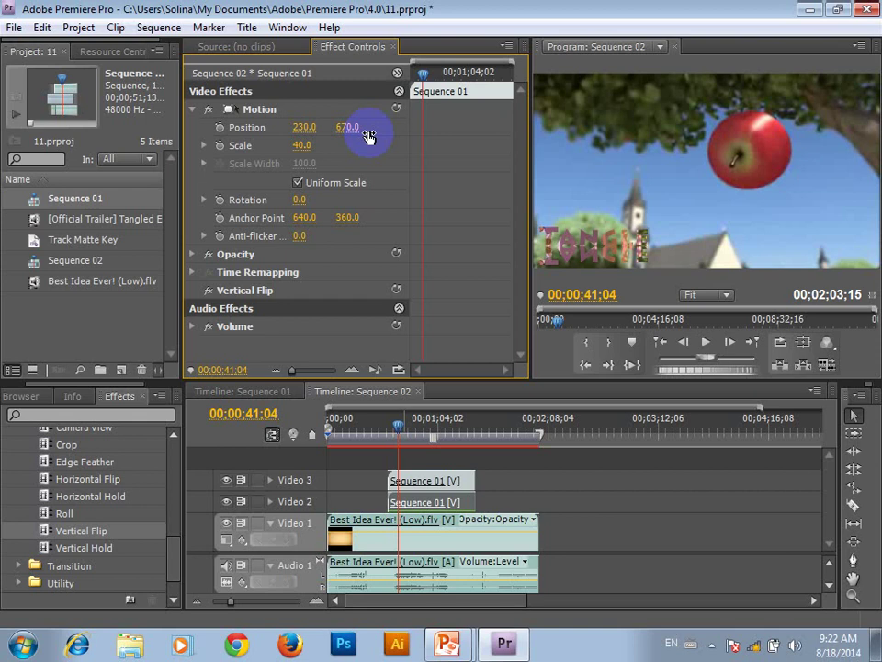
pyautogui.click(348, 128)
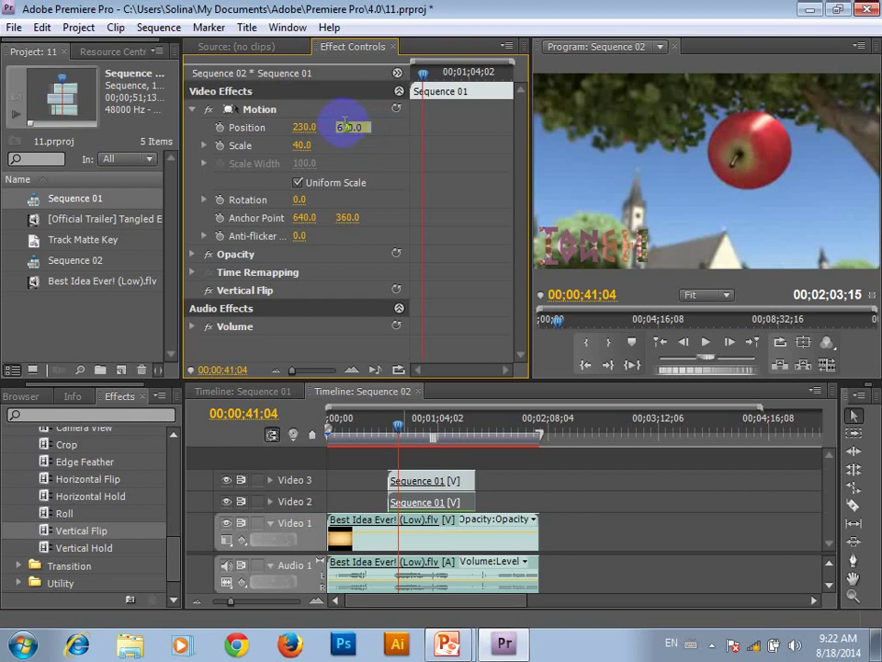
pyautogui.write('680')
pyautogui.press('Return')
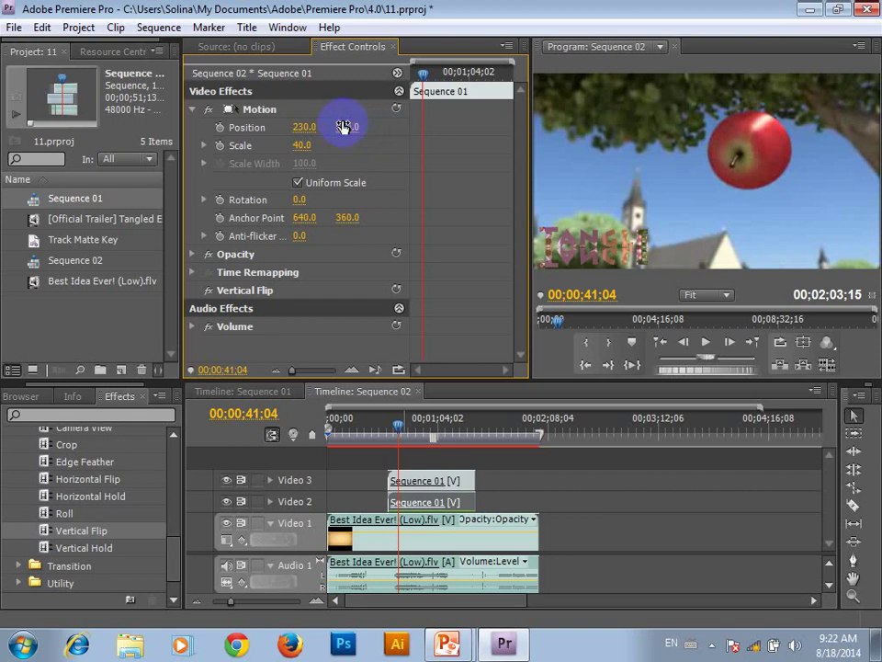
pyautogui.moveTo(342, 127); pyautogui.dragTo(352, 127)
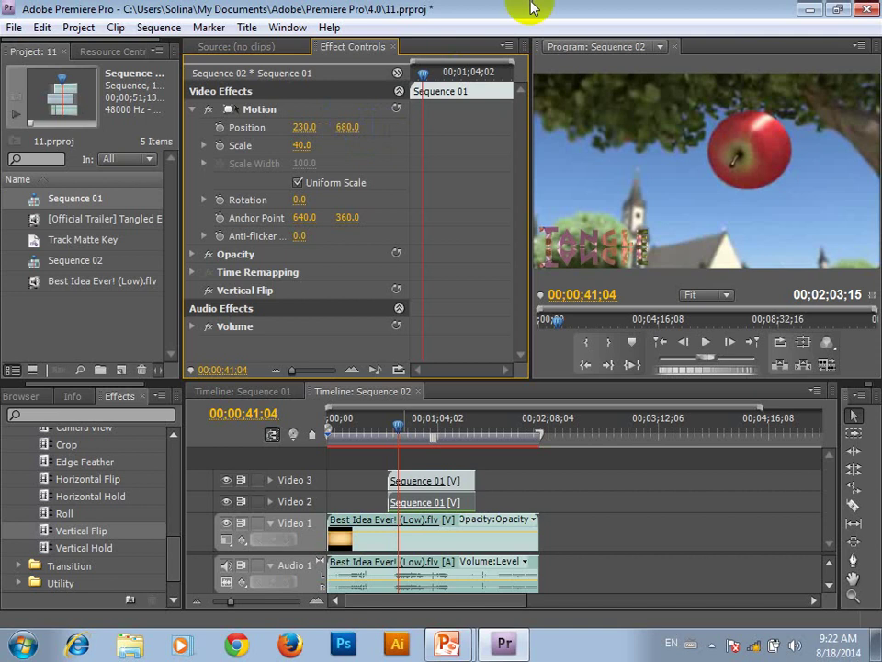
pyautogui.press('space')
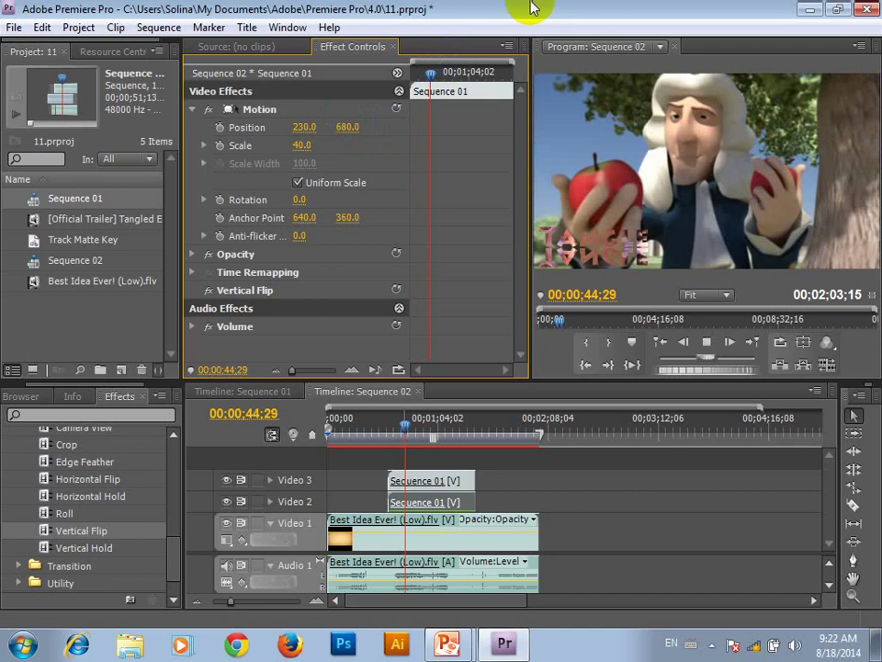
pyautogui.press('space')
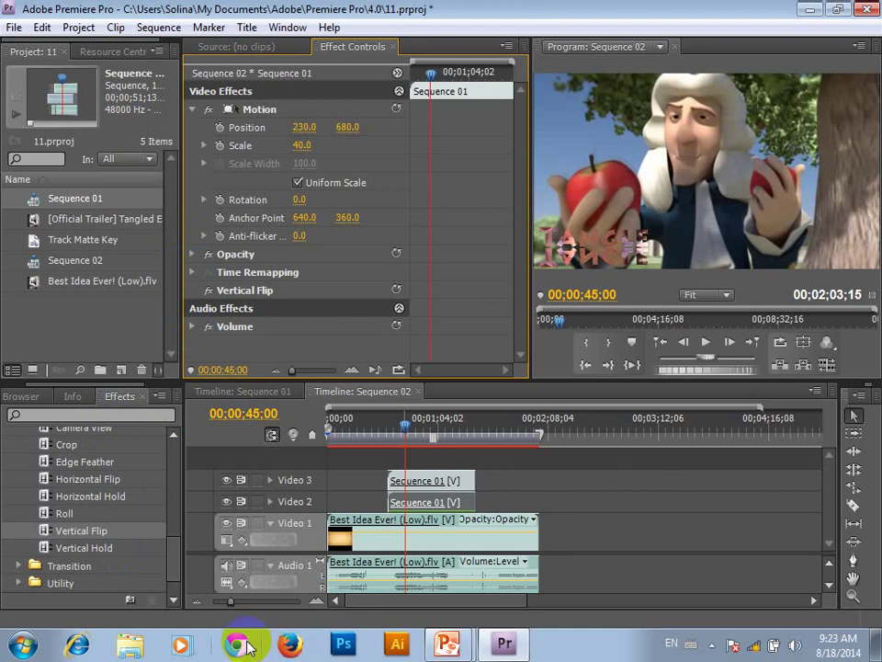
# - Search the Effects panel for 'linear' and drag Linear Wipe onto the Video 2 Sequence 01 clip
pyautogui.click(246, 643)
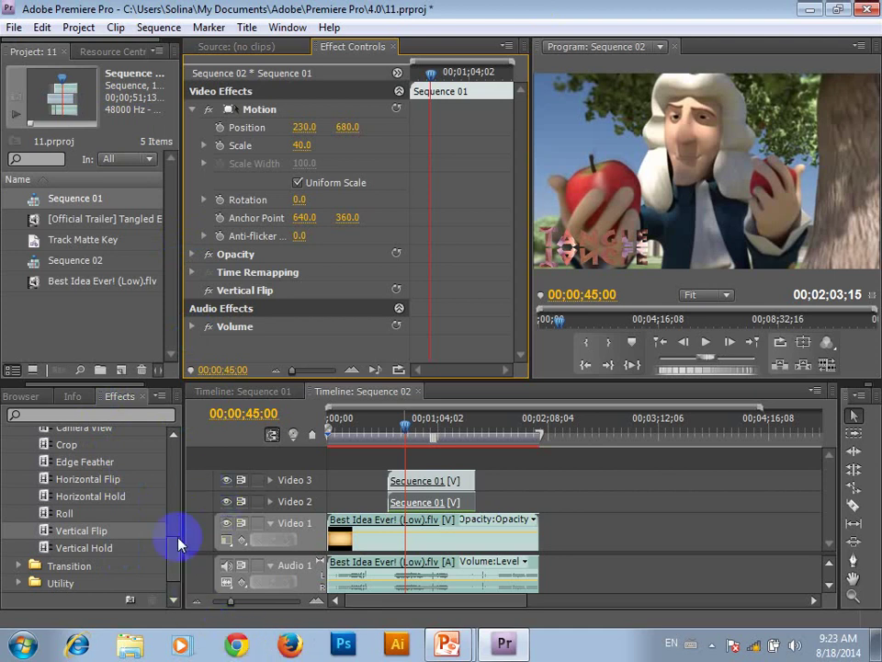
pyautogui.click(121, 415)
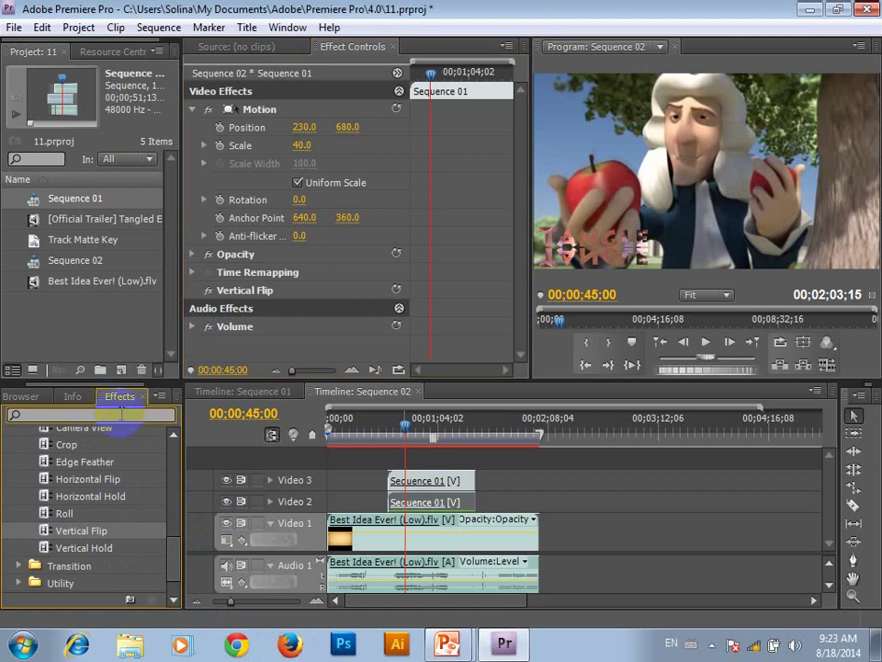
pyautogui.write('le')
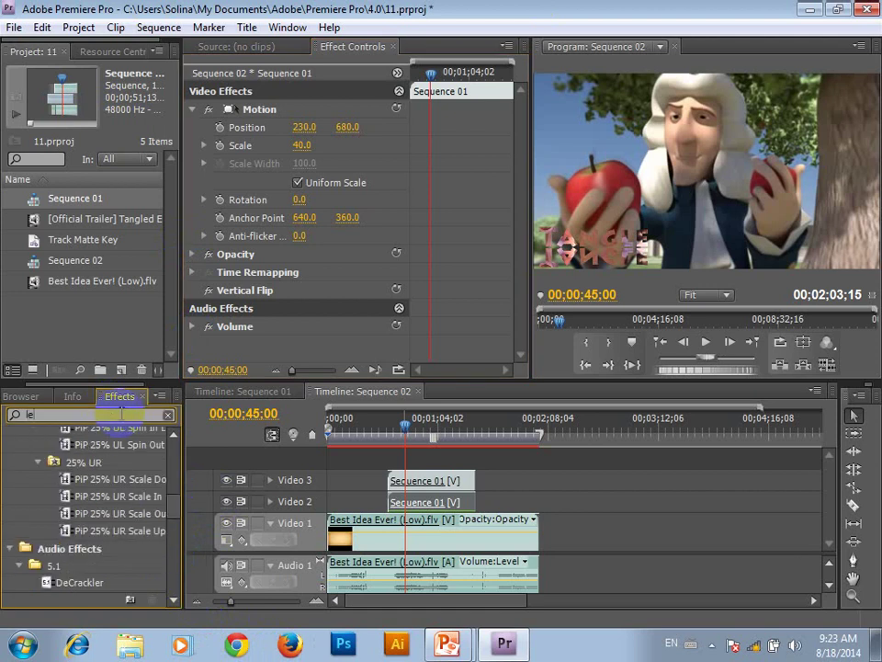
pyautogui.press('BackSpace')
pyautogui.write('inear')
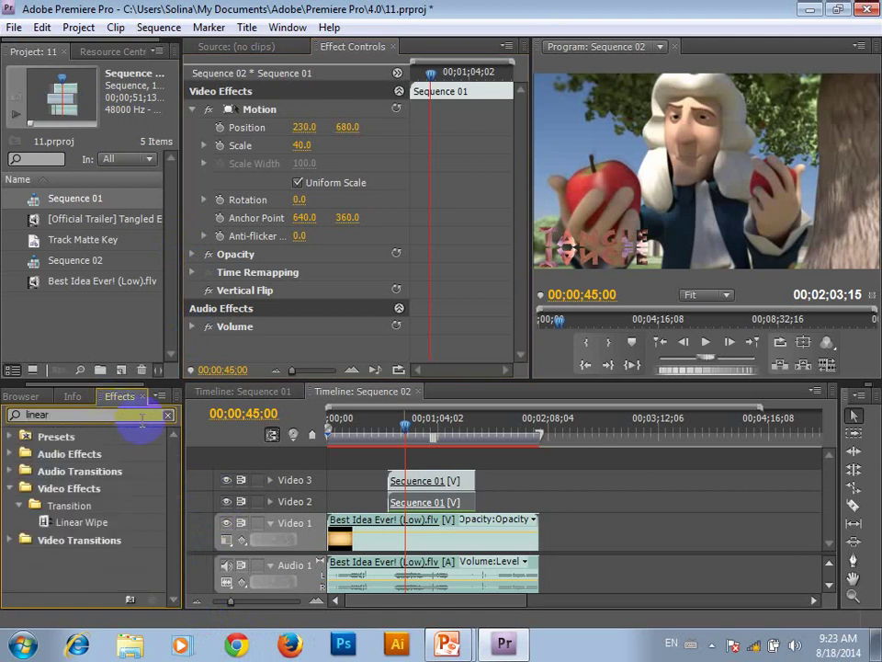
pyautogui.click(50, 523)
pyautogui.moveTo(48, 522); pyautogui.dragTo(429, 509)
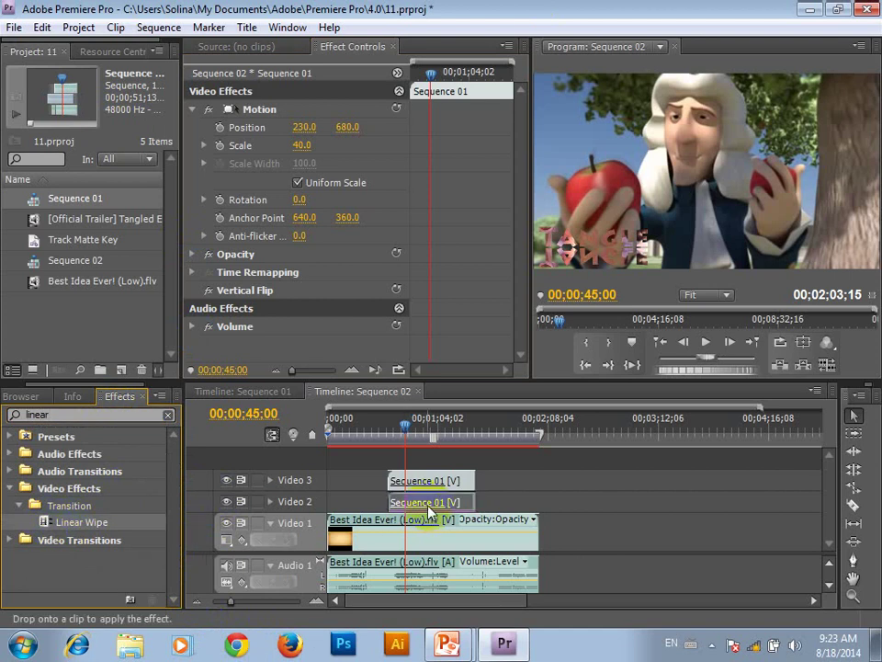
pyautogui.moveTo(429, 512); pyautogui.dragTo(430, 505)
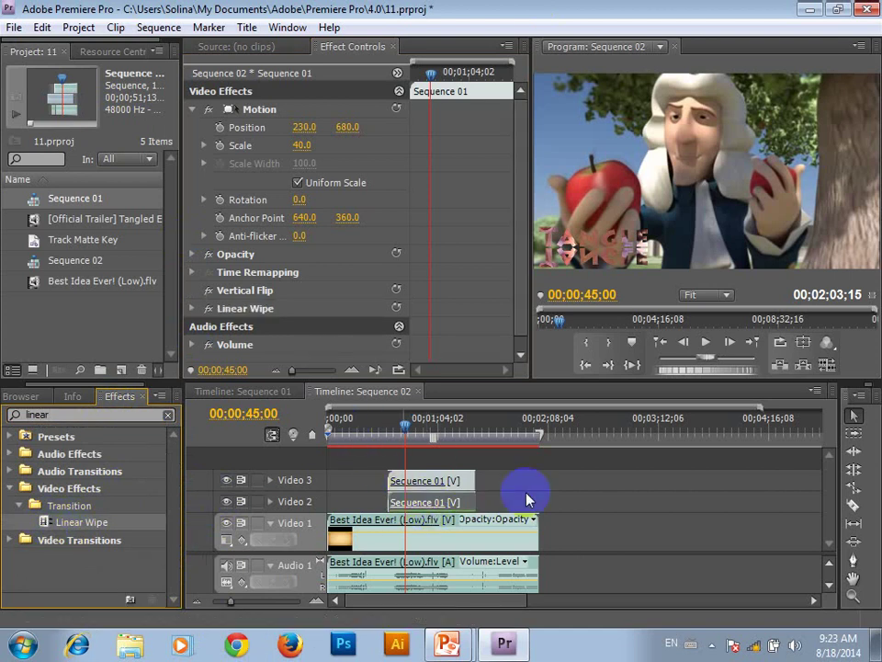
pyautogui.click(516, 354)
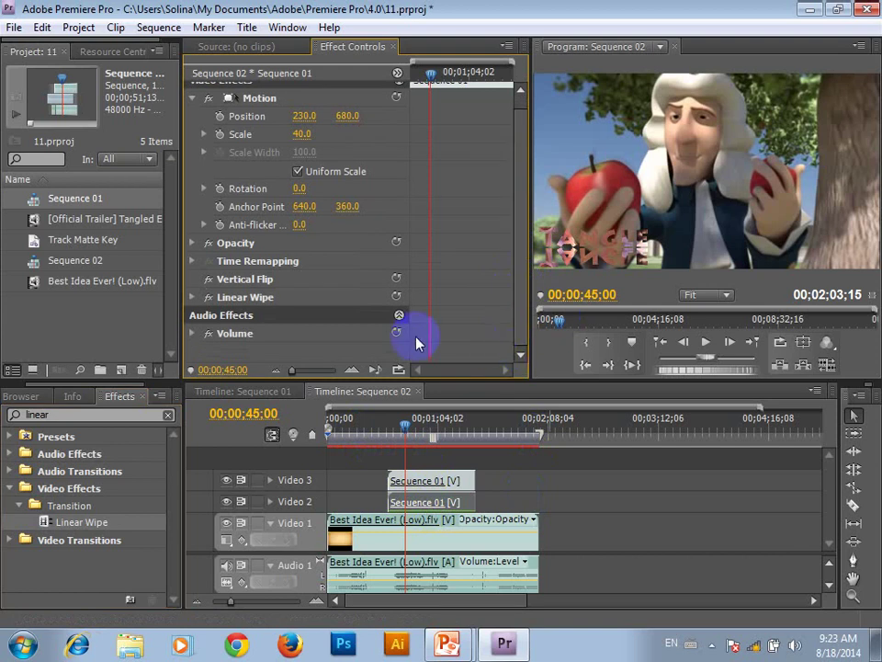
# - Expand Linear Wipe and try Wipe Angle values of 84°, 144° and 90°
pyautogui.click(192, 297)
pyautogui.scroll(-1, 397, 280)
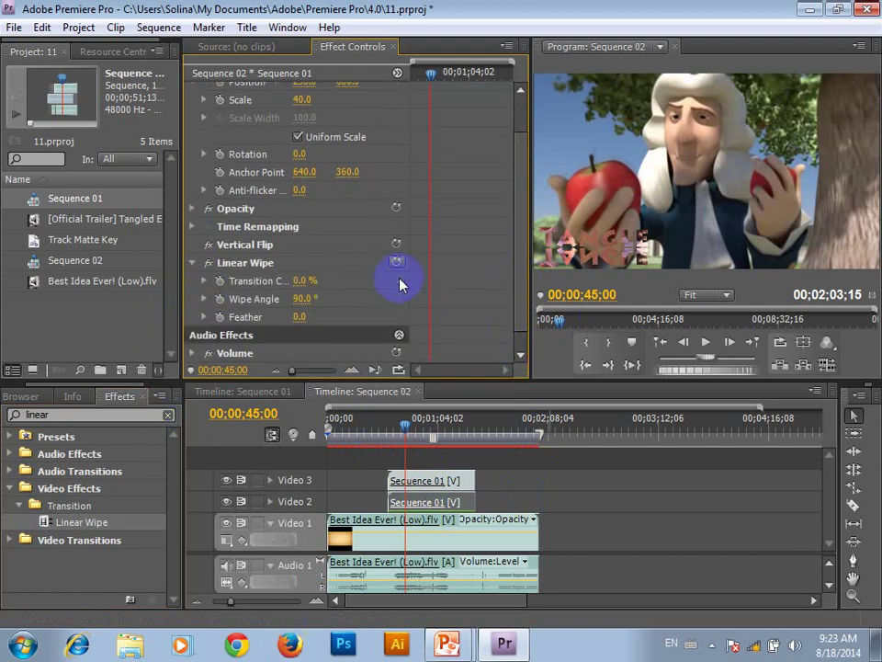
pyautogui.click(304, 298)
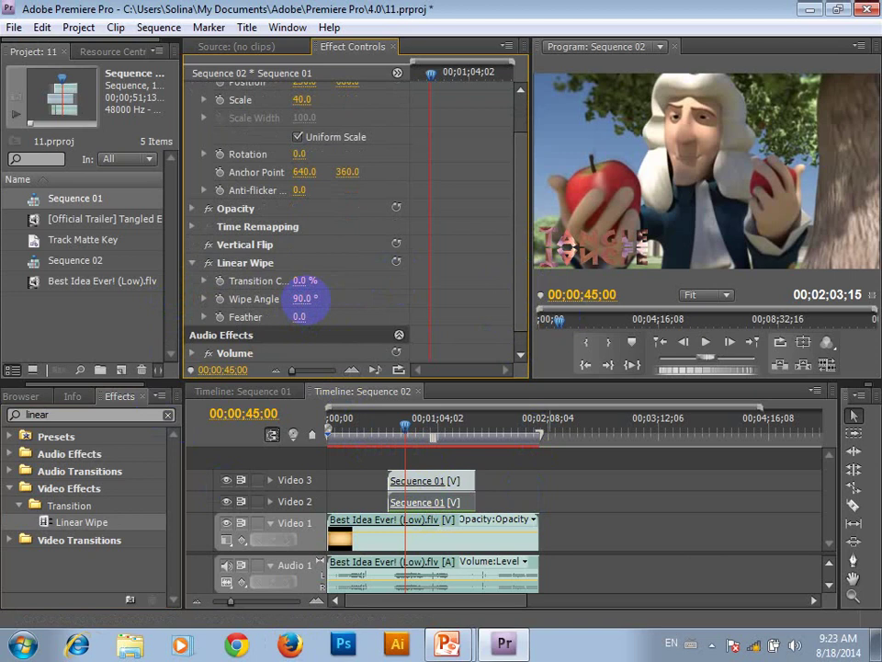
pyautogui.write('84')
pyautogui.press('Return')
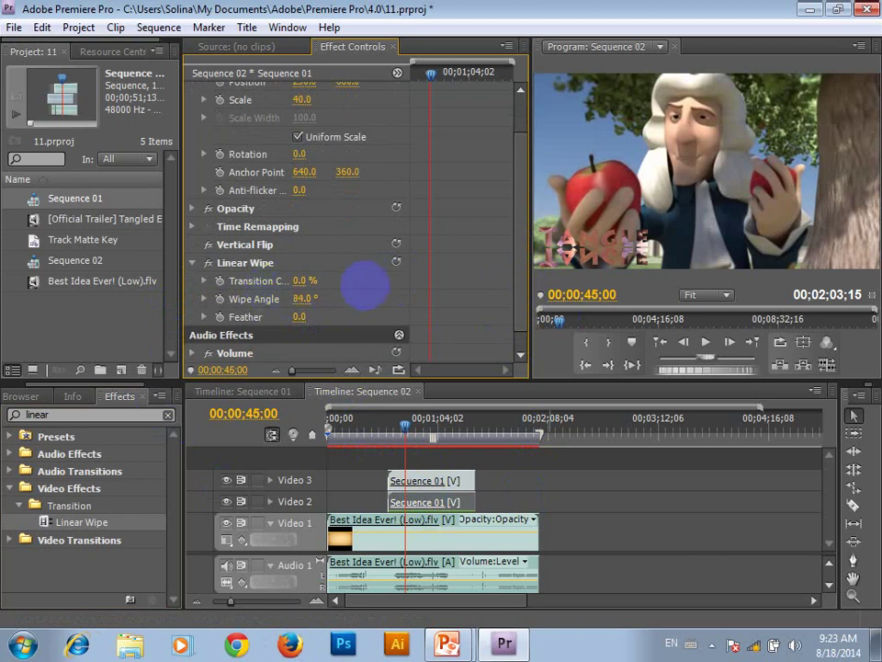
pyautogui.moveTo(365, 286)
pyautogui.mouseDown()
pyautogui.moveTo(323, 299)
pyautogui.moveTo(256, 299)
pyautogui.moveTo(313, 299)
pyautogui.mouseUp()
pyautogui.moveTo(312, 300); pyautogui.dragTo(362, 327)
pyautogui.write('90')
pyautogui.press('Return')
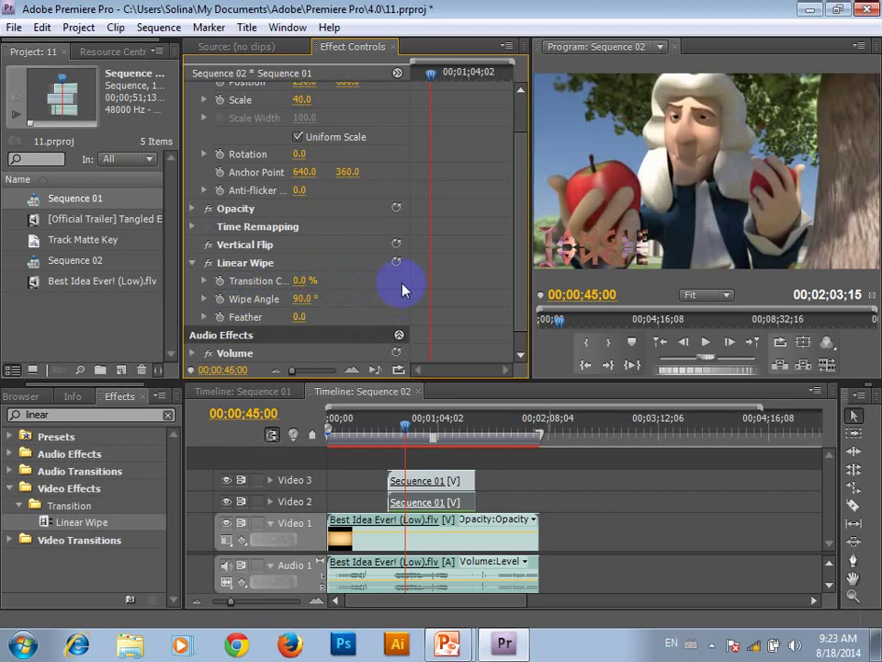
# - Set Linear Wipe Transition Completion to 0% and Wipe Angle to 0°
pyautogui.moveTo(299, 281)
pyautogui.mouseDown()
pyautogui.moveTo(354, 286)
pyautogui.moveTo(255, 280)
pyautogui.mouseUp()
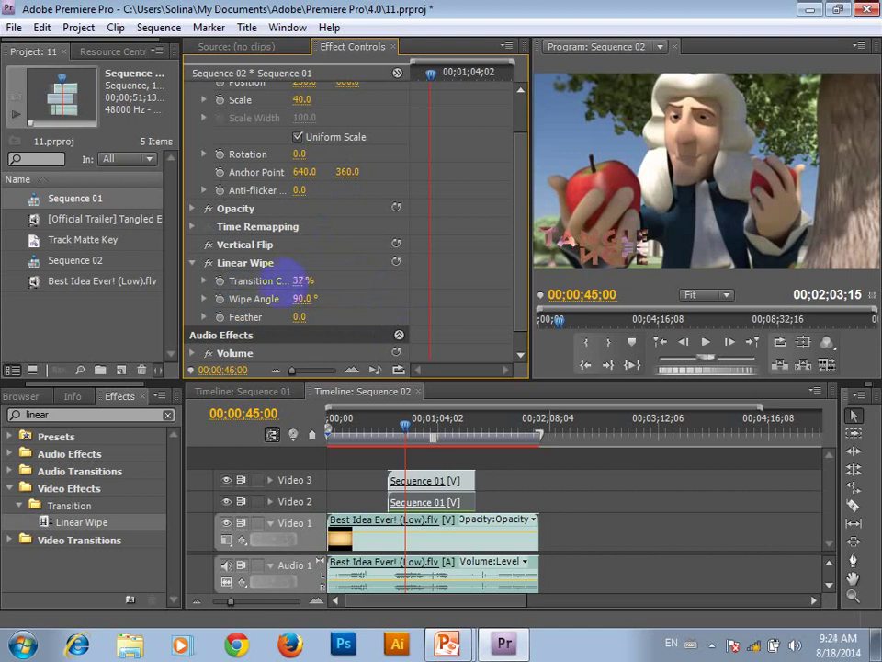
pyautogui.click(299, 282)
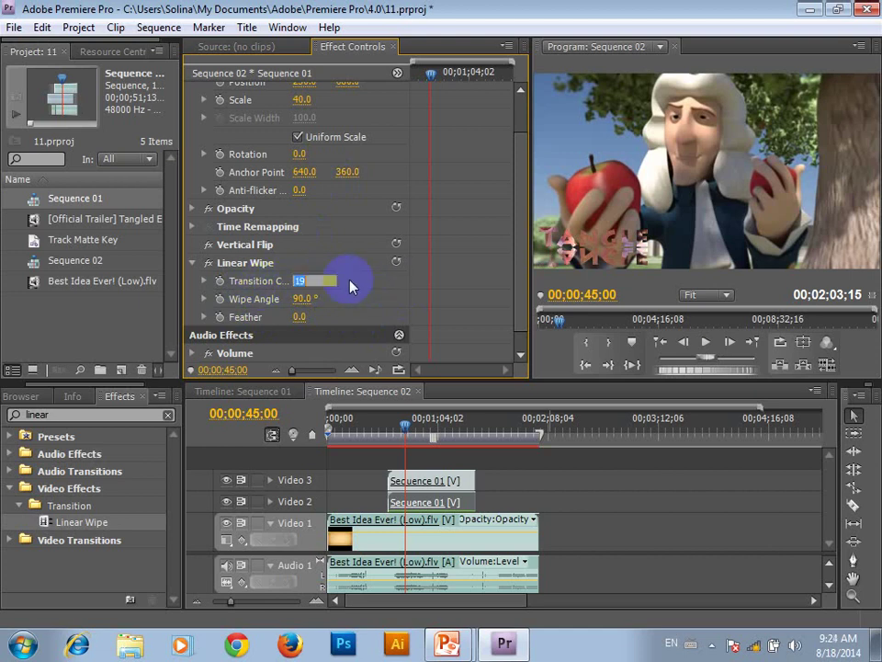
pyautogui.write('0')
pyautogui.press('Return')
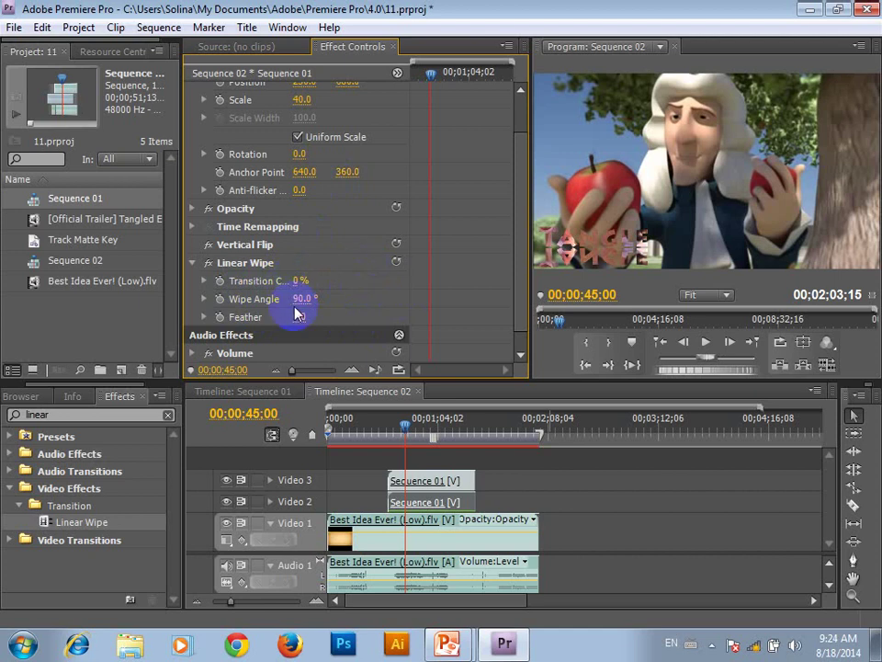
pyautogui.click(304, 298)
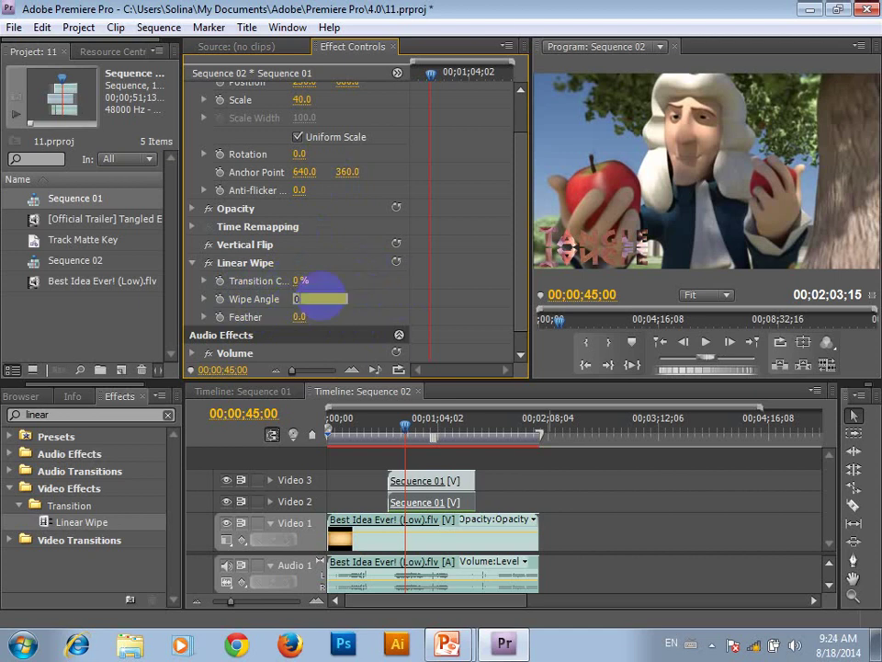
pyautogui.write('0')
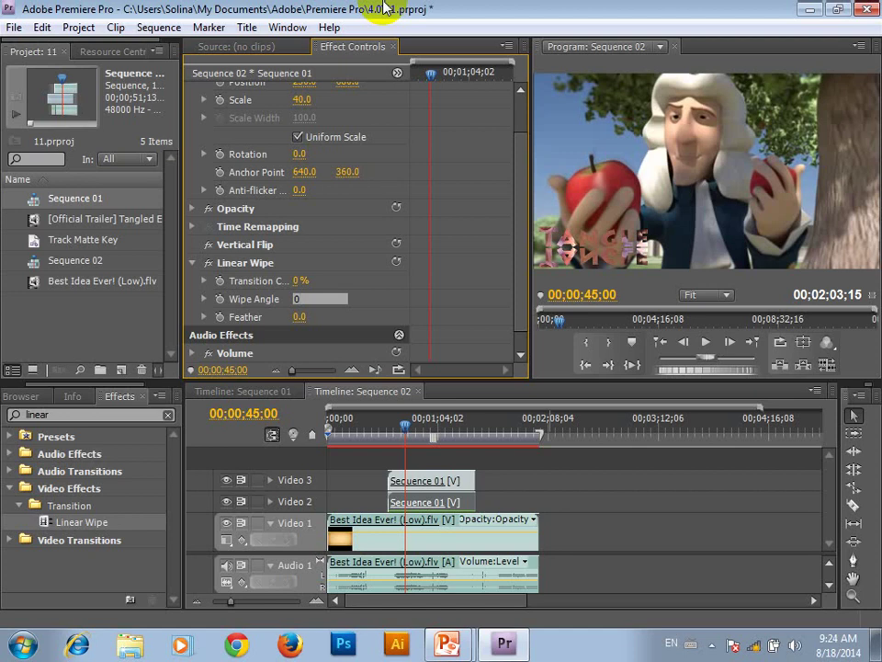
pyautogui.press('Return')
# - Set Transition Completion to 48% and try Feather values of 13 and 52
pyautogui.moveTo(296, 281)
pyautogui.mouseDown()
pyautogui.moveTo(337, 280)
pyautogui.moveTo(309, 289)
pyautogui.moveTo(318, 293)
pyautogui.mouseUp()
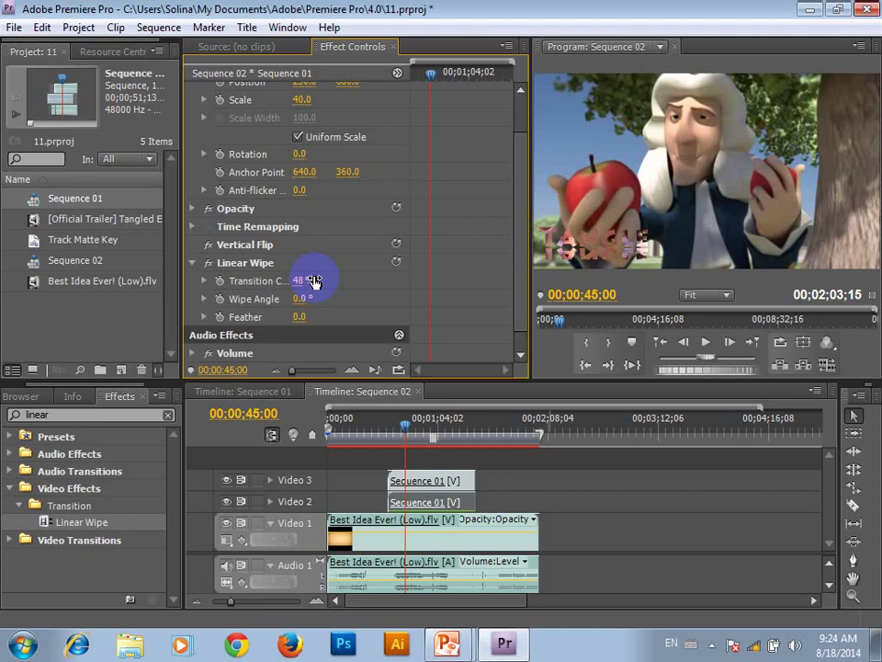
pyautogui.click(295, 315)
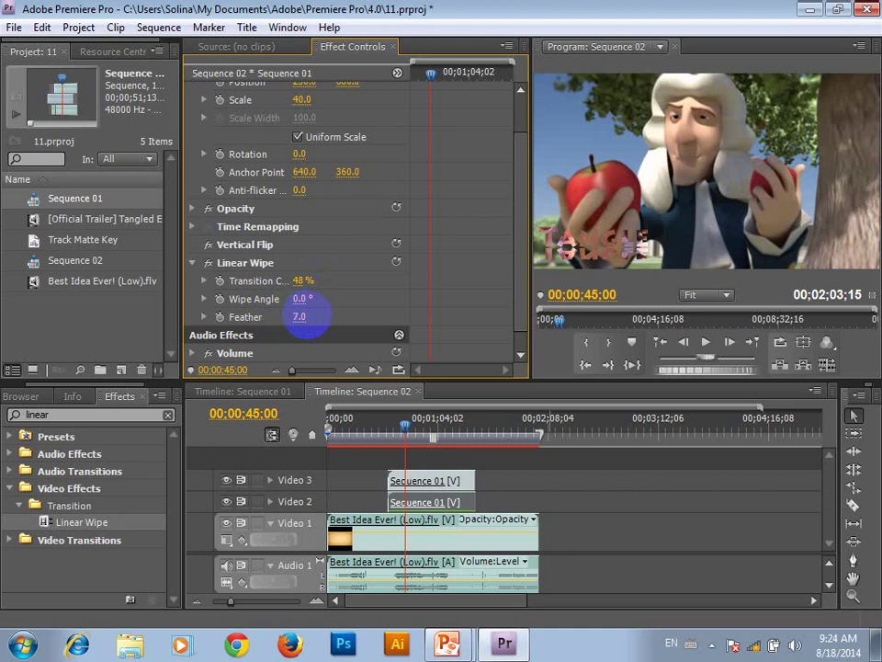
pyautogui.write('13')
pyautogui.press('Return')
pyautogui.moveTo(322, 317); pyautogui.dragTo(375, 312)
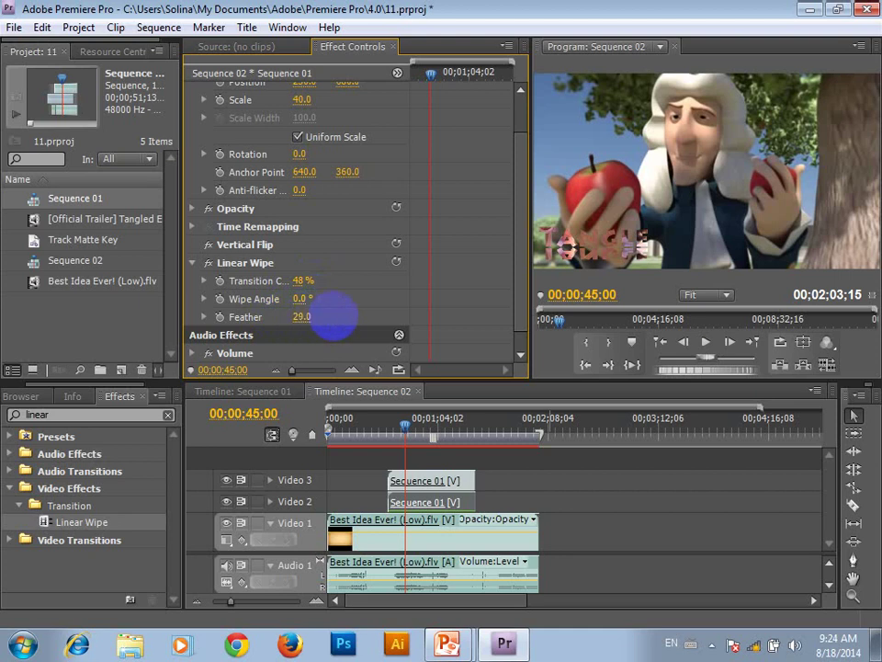
# - Raise the Linear Wipe Feather to 106 and drag the timeline divider down to enlarge the upper panels
pyautogui.click(303, 316)
pyautogui.write('93')
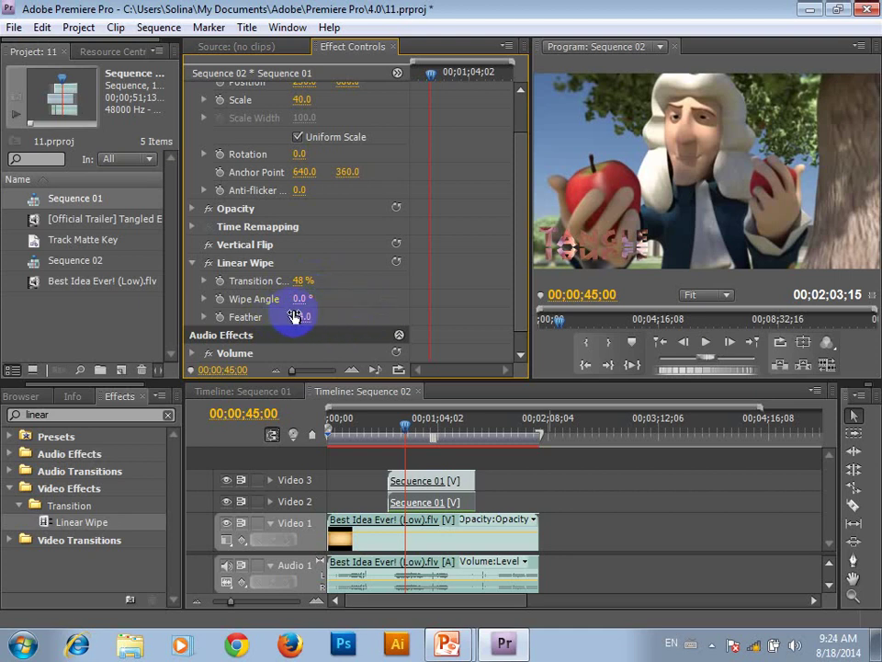
pyautogui.press('Return')
pyautogui.moveTo(358, 313); pyautogui.dragTo(319, 316)
pyautogui.write('106')
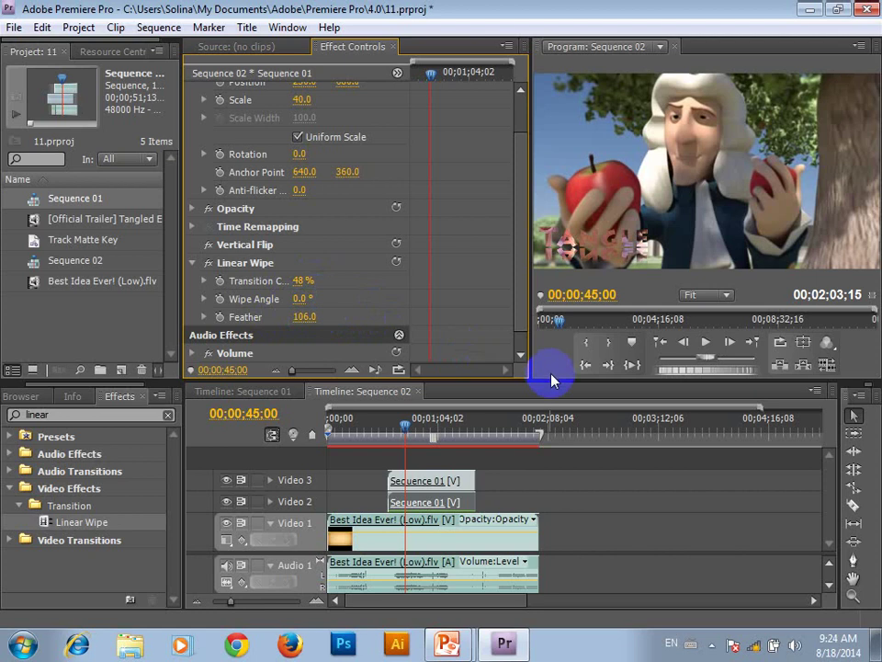
pyautogui.moveTo(562, 380); pyautogui.dragTo(555, 561)
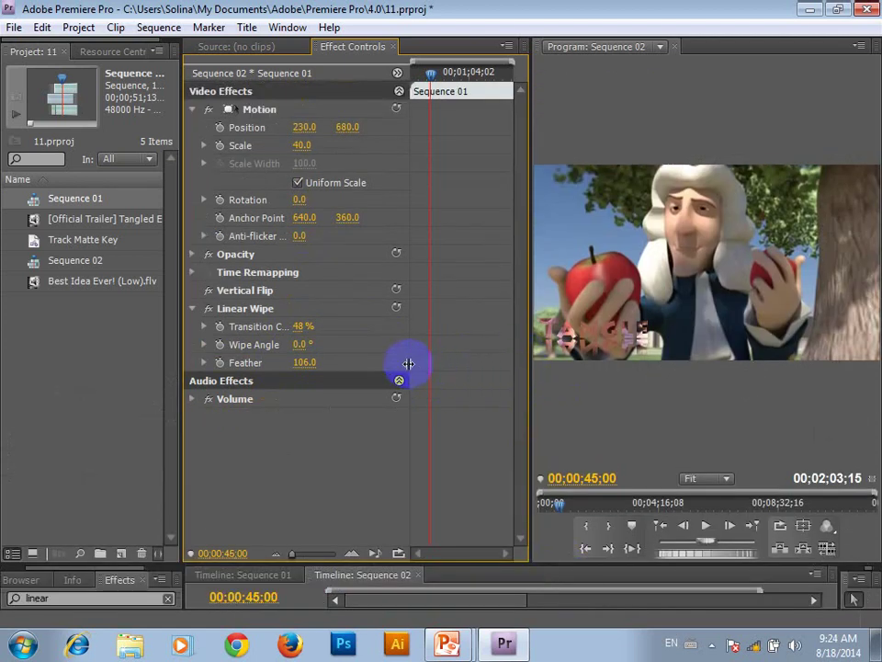
# - Widen Effect Controls and the Program monitor, then set Feather to 181 and completion to 55%
pyautogui.moveTo(181, 357); pyautogui.dragTo(71, 350)
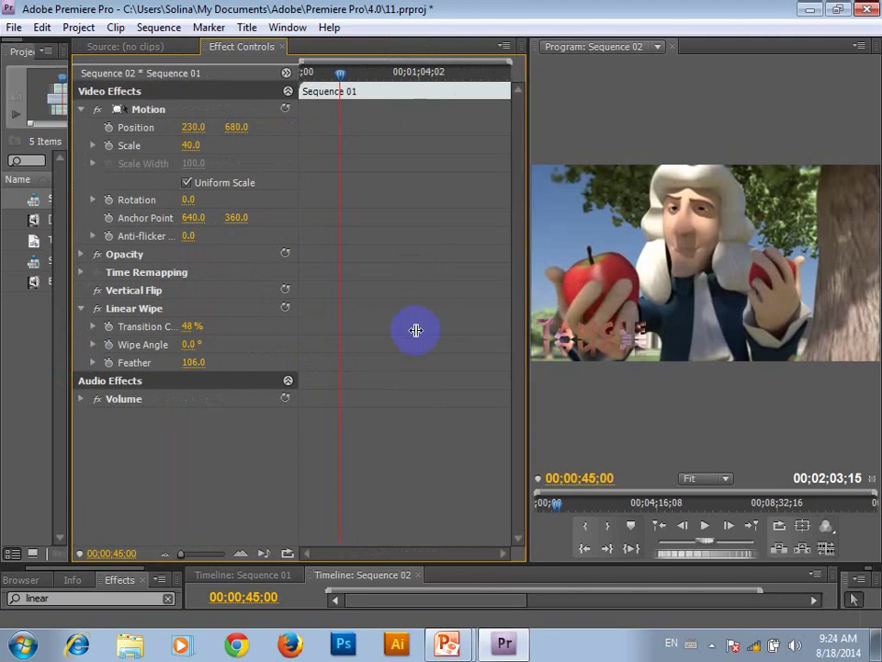
pyautogui.moveTo(526, 335); pyautogui.dragTo(381, 346)
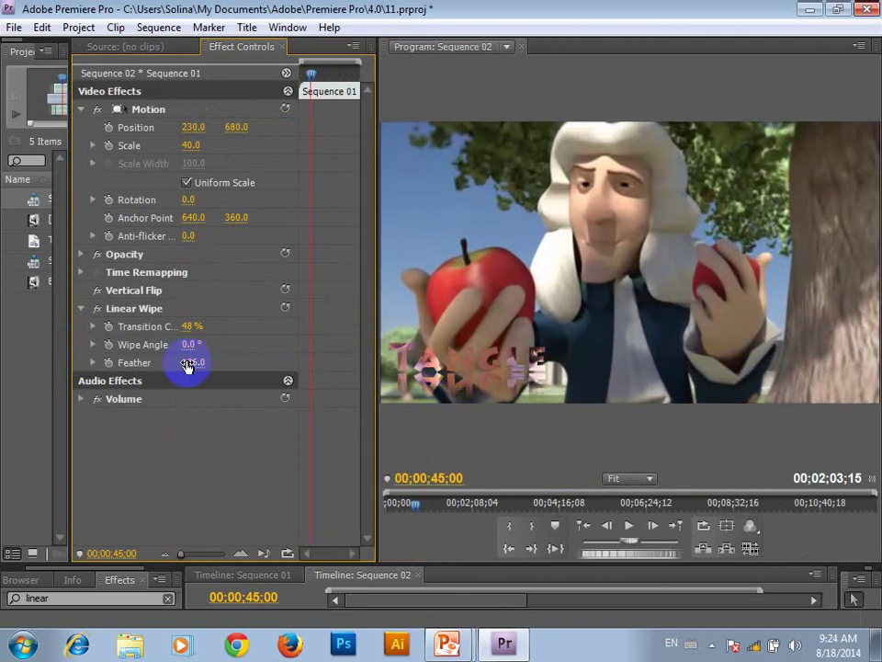
pyautogui.moveTo(187, 366); pyautogui.dragTo(204, 363)
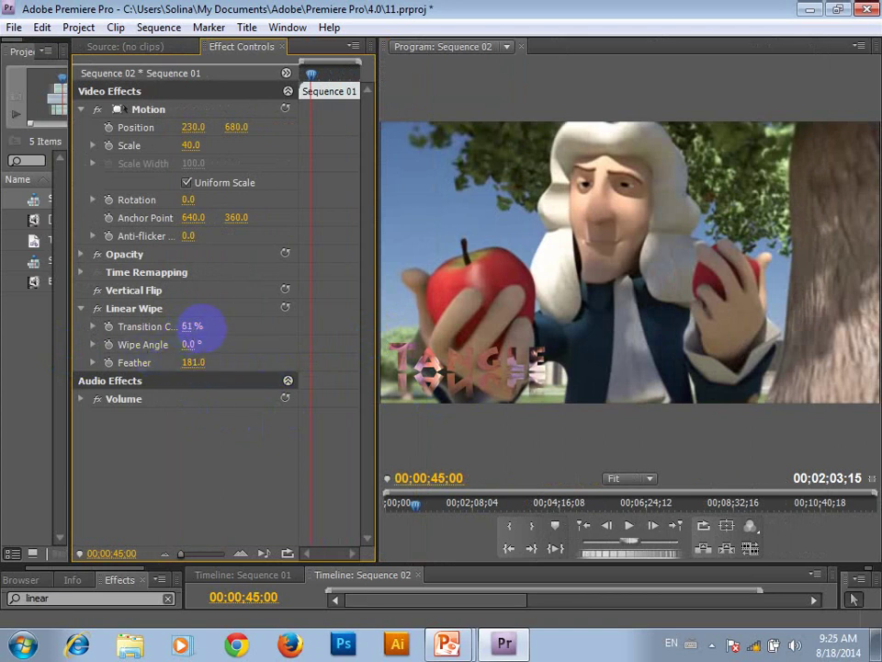
pyautogui.moveTo(201, 332); pyautogui.dragTo(204, 326)
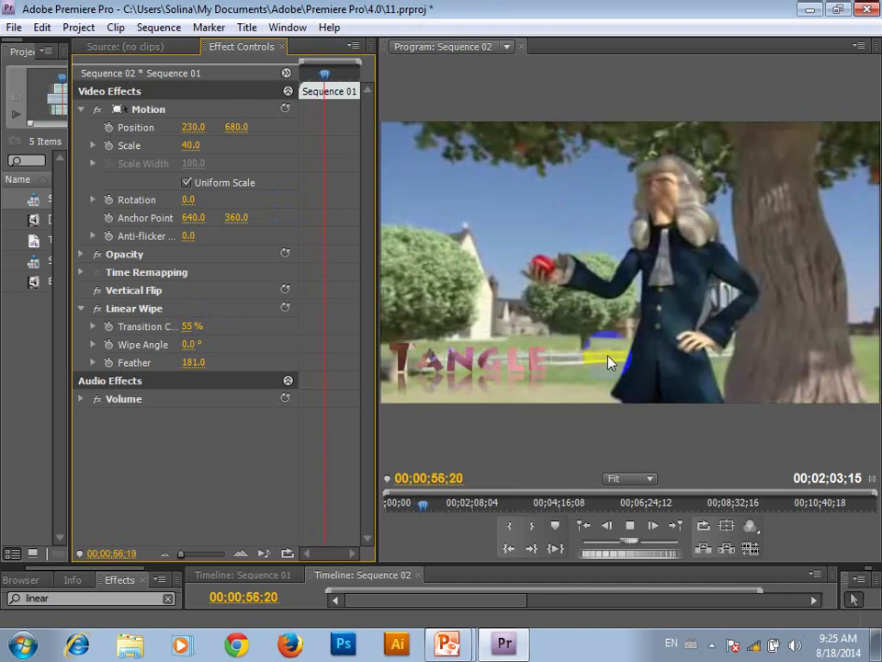
# - Let the sequence play to check the faded title, stopping at 00;01;28;06
pyautogui.click(504, 464)
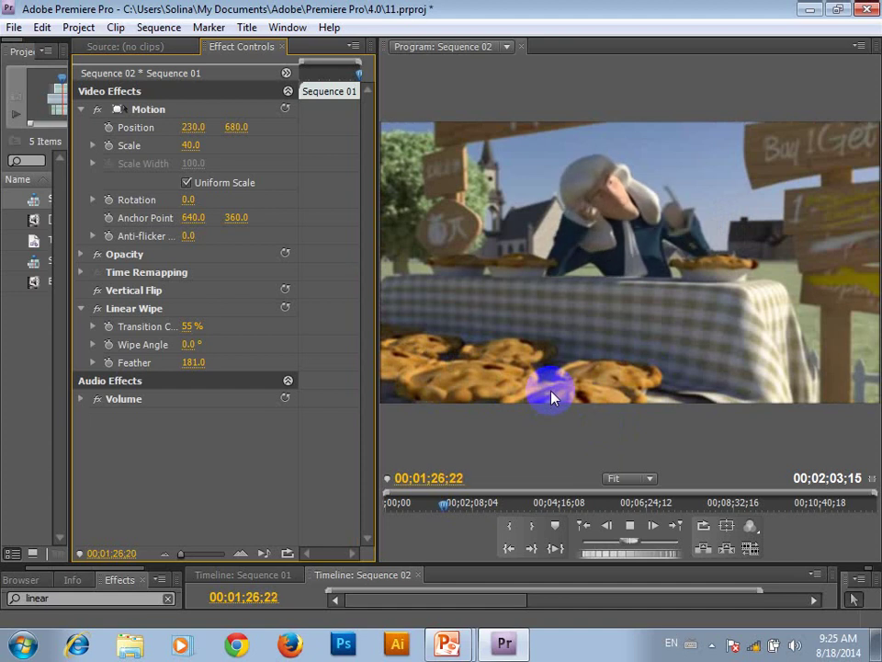
pyautogui.press('space')
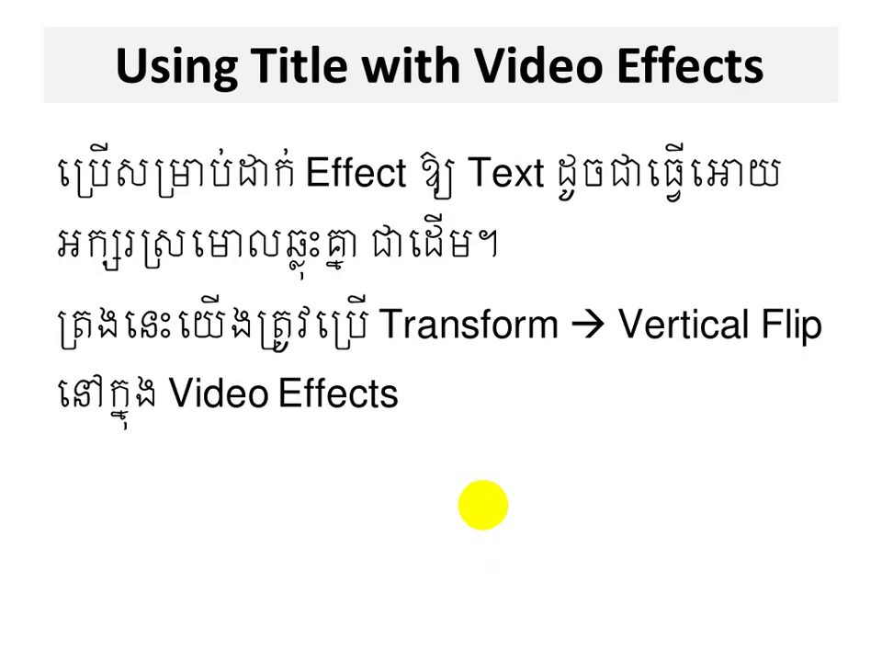
# - Advance the slideshow through Flip Video Shadow and Make Blue Screen Video to the Color Key example
pyautogui.click(482, 500)
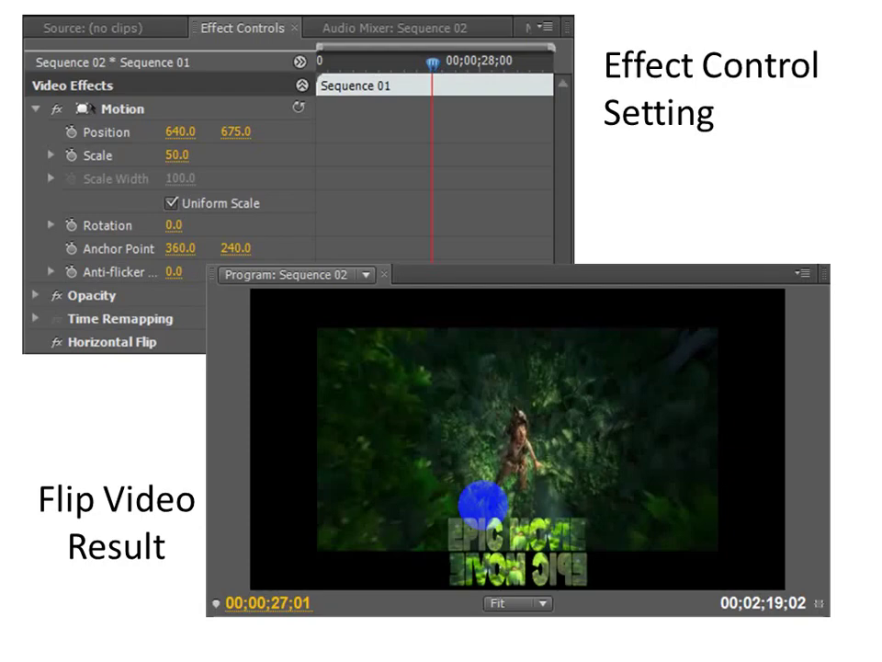
pyautogui.click(483, 501)
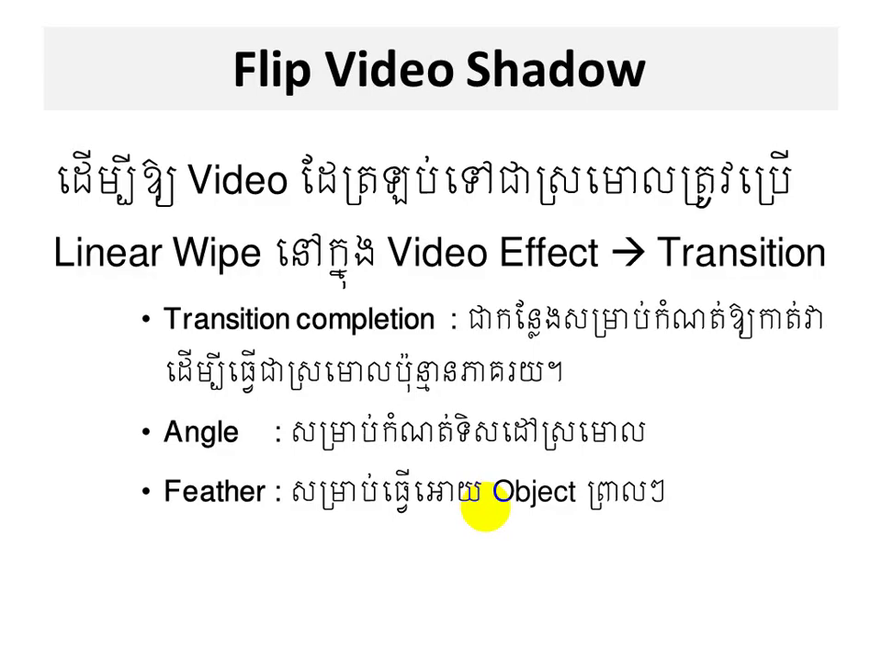
pyautogui.click(484, 505)
pyautogui.click(483, 506)
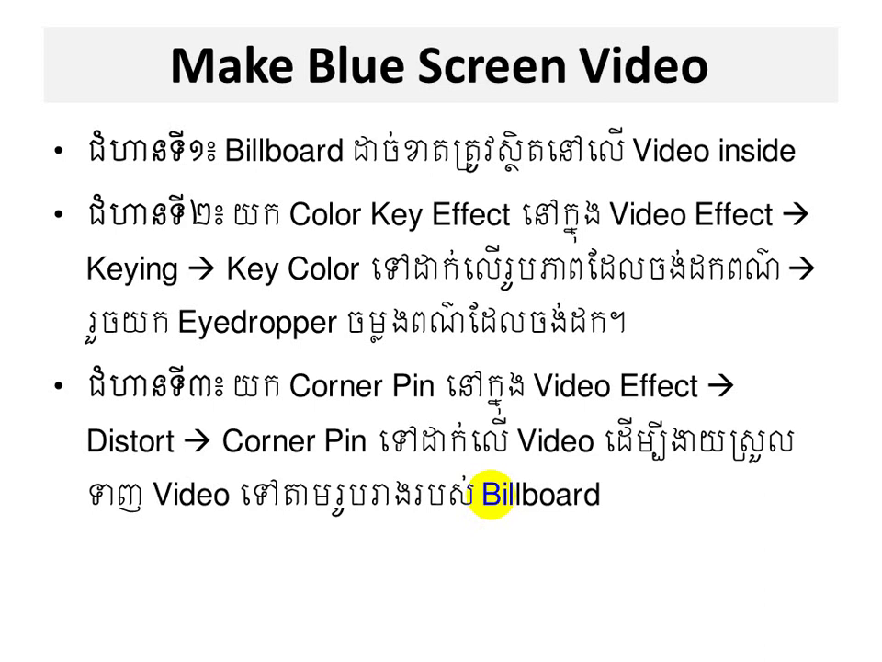
pyautogui.click(488, 497)
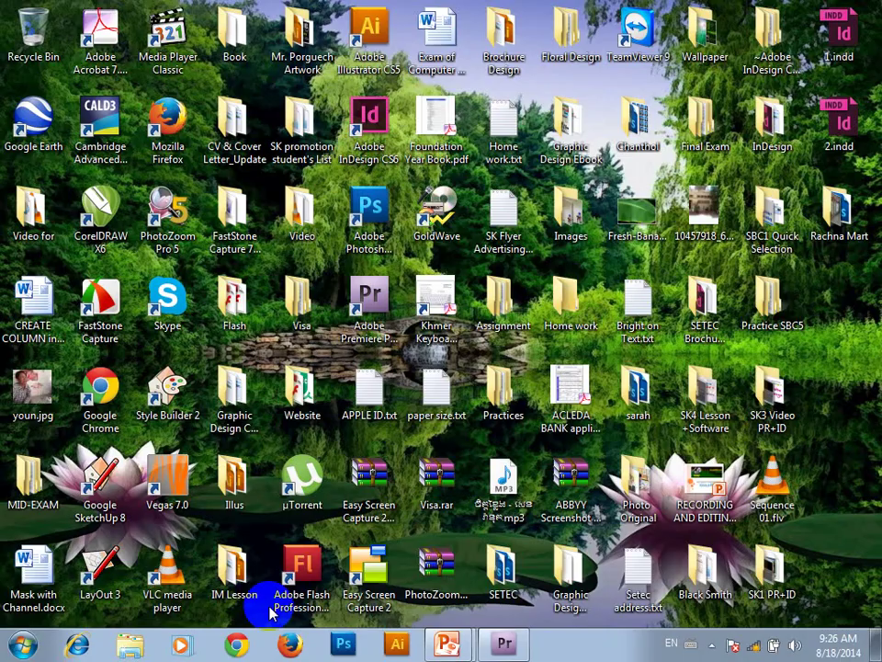
# - Bring Premiere back and resize the project, Effect Controls and timeline panels
pyautogui.click(490, 647)
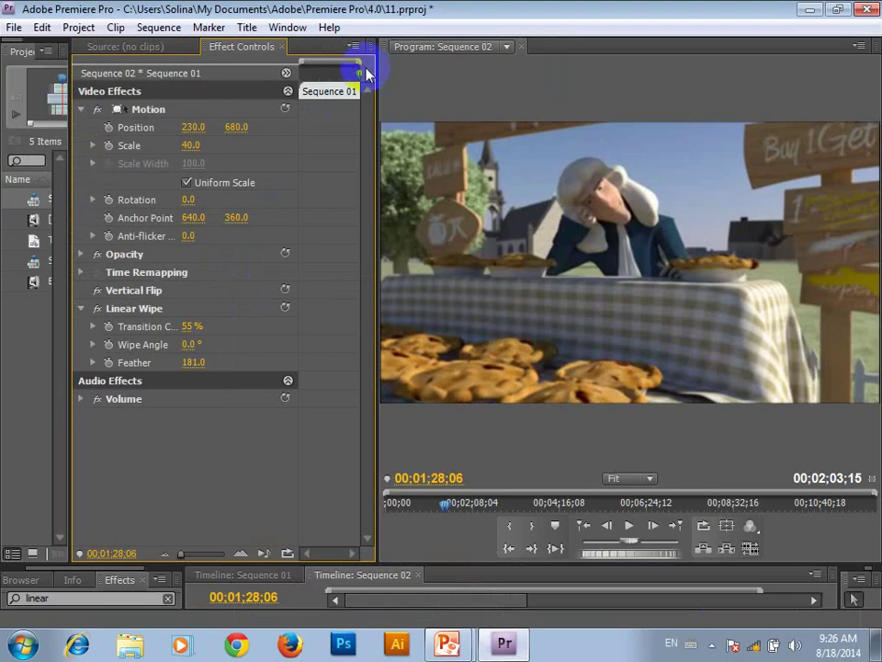
pyautogui.press('Left')
pyautogui.press('Left')
pyautogui.press('Left')
pyautogui.press('Left')
pyautogui.press('Left')
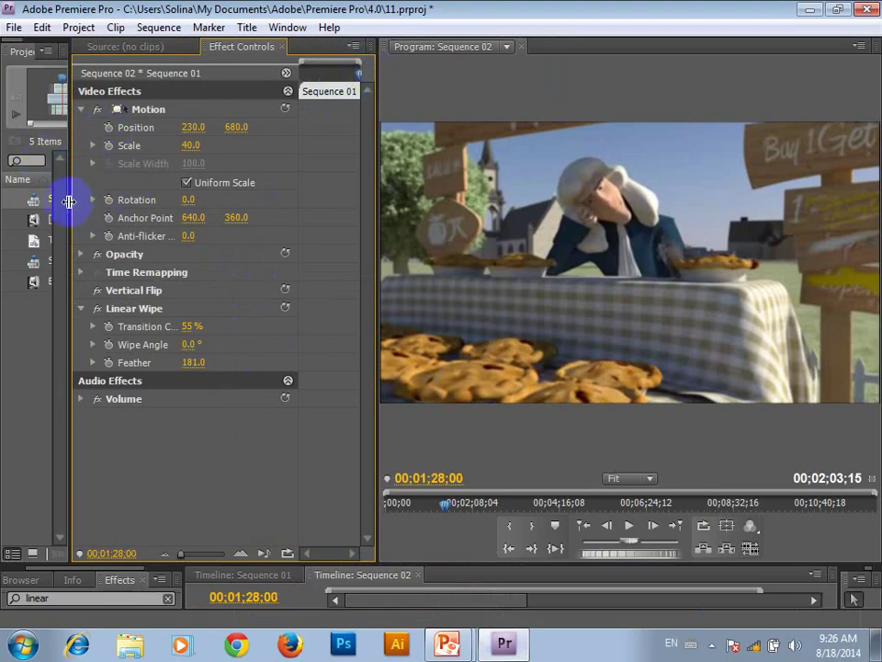
pyautogui.moveTo(69, 200); pyautogui.dragTo(129, 205)
pyautogui.moveTo(374, 253); pyautogui.dragTo(448, 263)
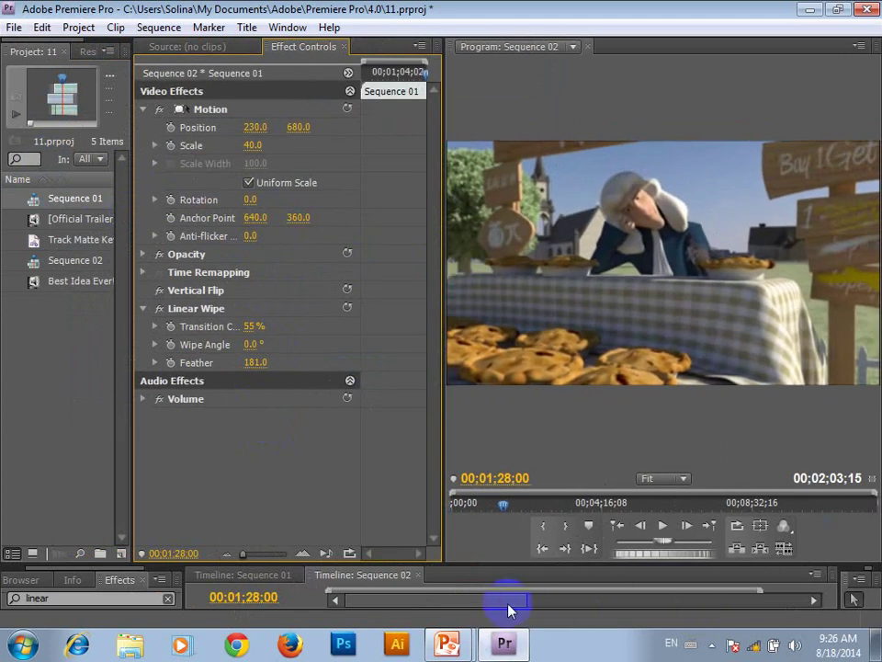
pyautogui.moveTo(487, 561); pyautogui.dragTo(498, 329)
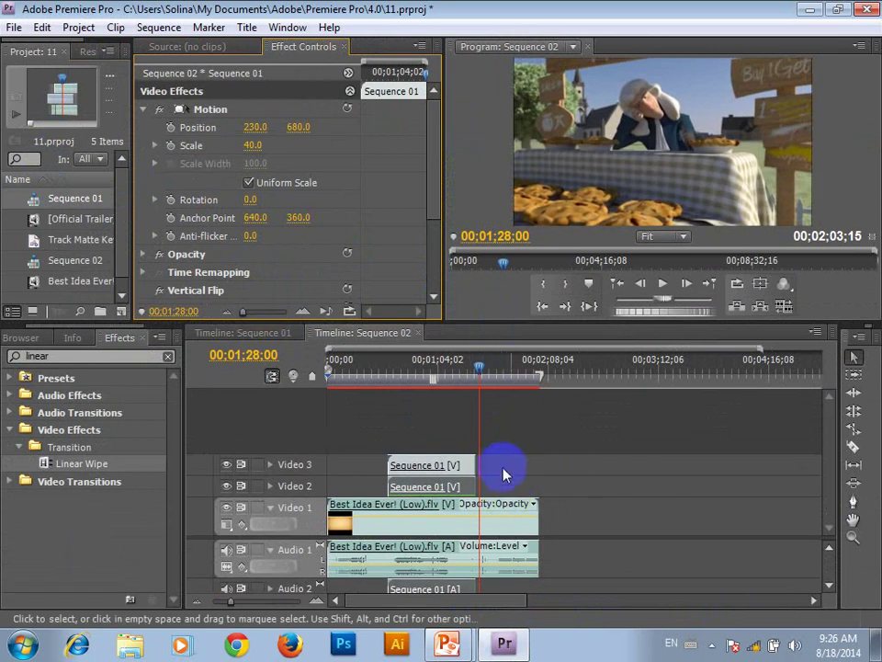
# - Delete both Sequence 01 clips and move the Best Idea Ever clip up to Video 2
pyautogui.moveTo(498, 462); pyautogui.dragTo(425, 493)
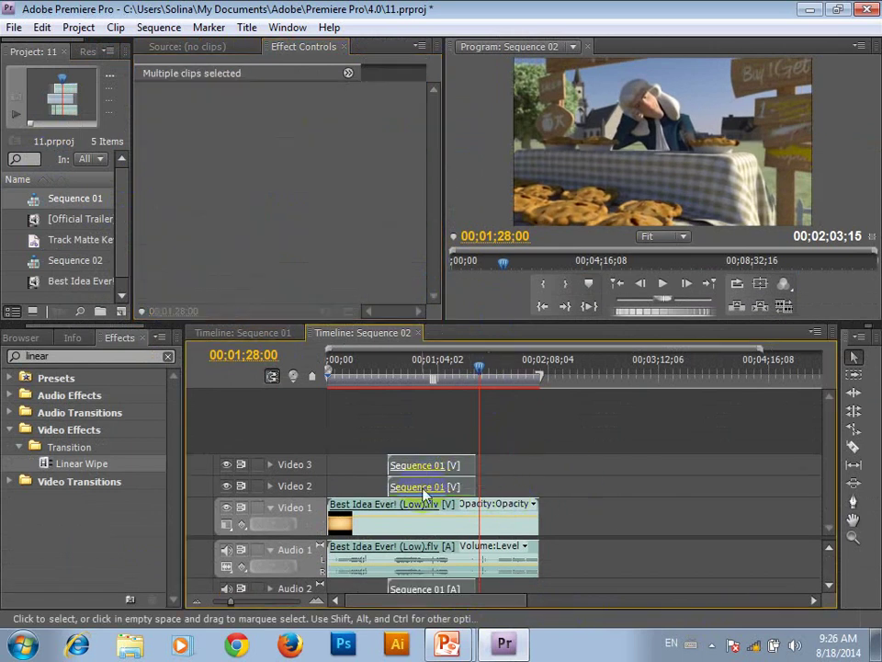
pyautogui.press('Delete')
pyautogui.moveTo(432, 531)
pyautogui.mouseDown()
pyautogui.moveTo(419, 489)
pyautogui.moveTo(432, 520)
pyautogui.moveTo(439, 487)
pyautogui.mouseUp()
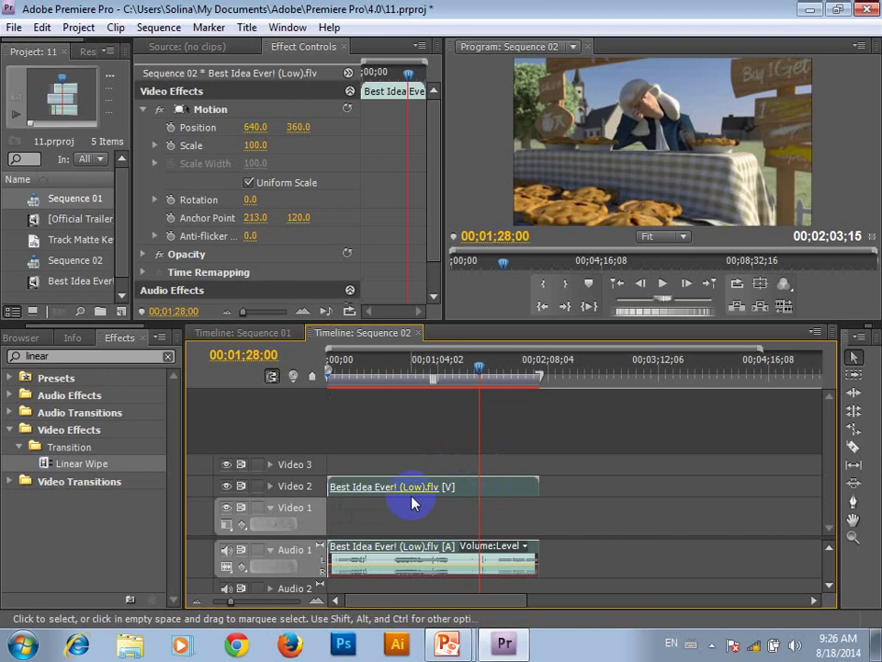
# - Import the red blank billboard image from the Billboard for premiere folder and place it on Video 1
pyautogui.click(14, 29)
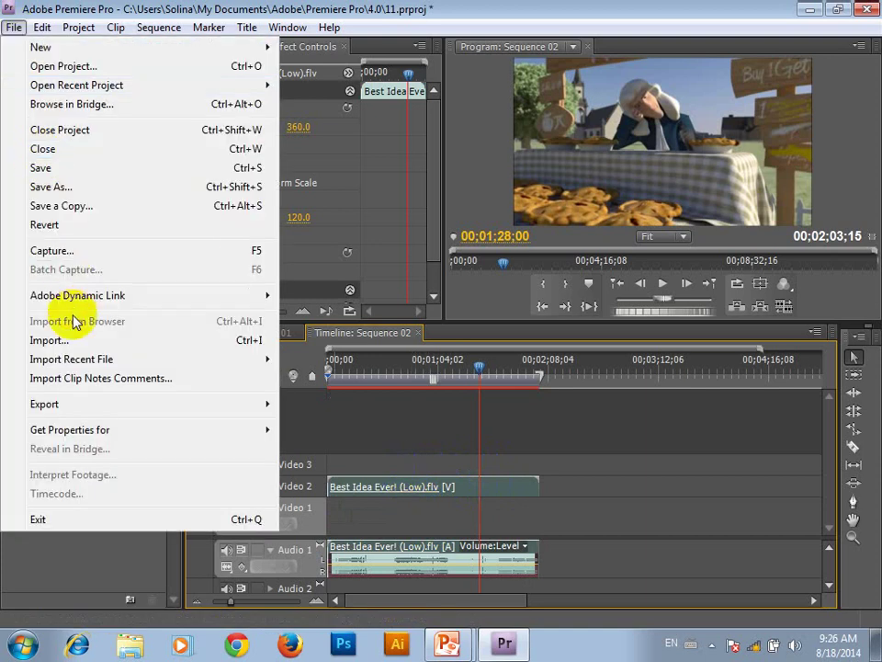
pyautogui.click(59, 338)
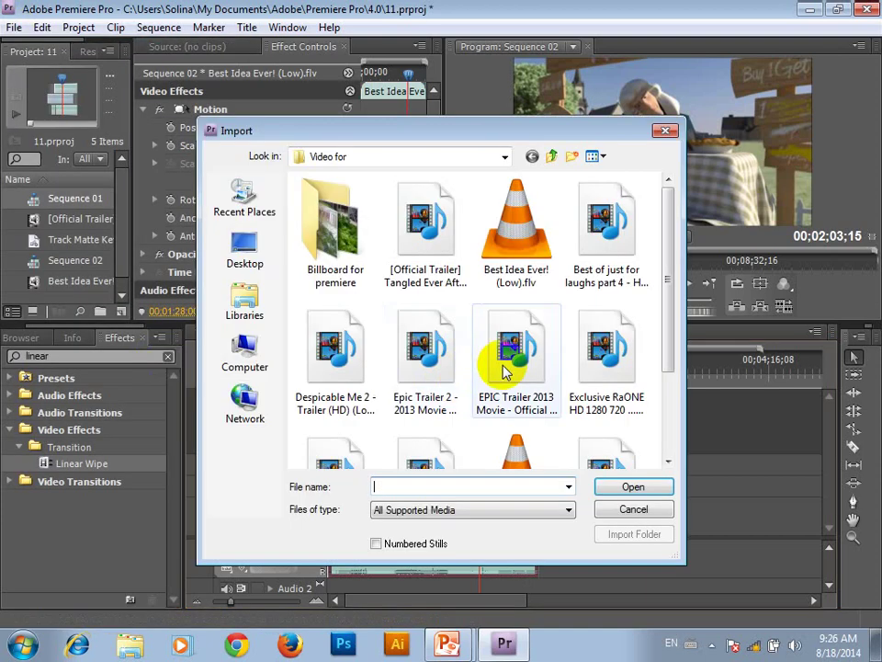
pyautogui.doubleClick(333, 225)
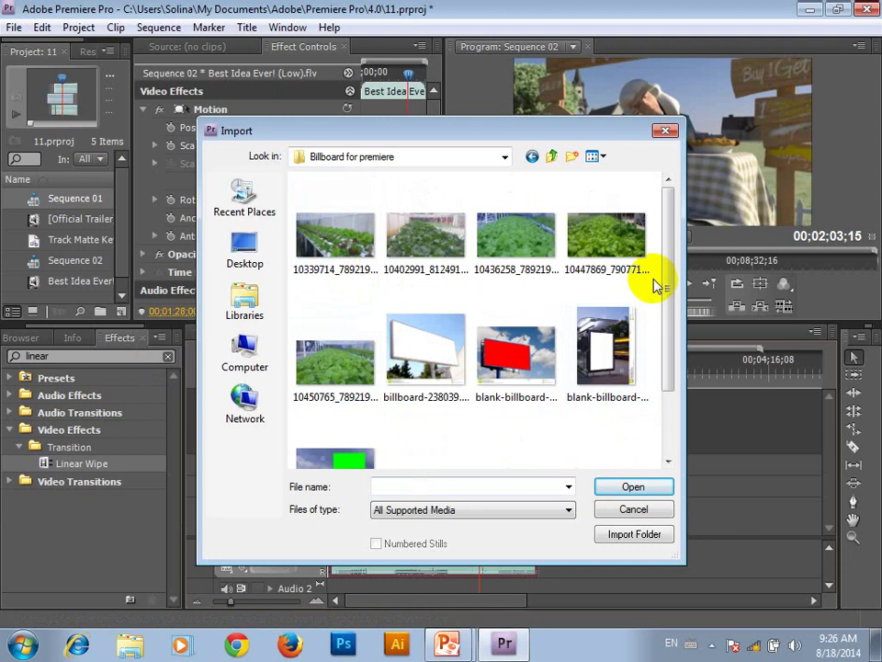
pyautogui.moveTo(669, 283); pyautogui.dragTo(680, 360)
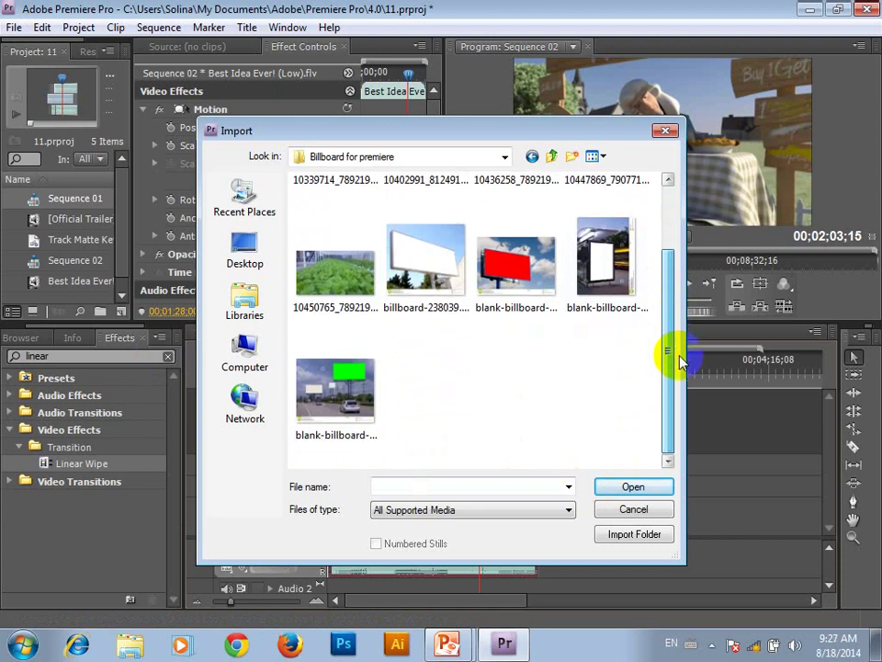
pyautogui.click(492, 257)
pyautogui.click(621, 488)
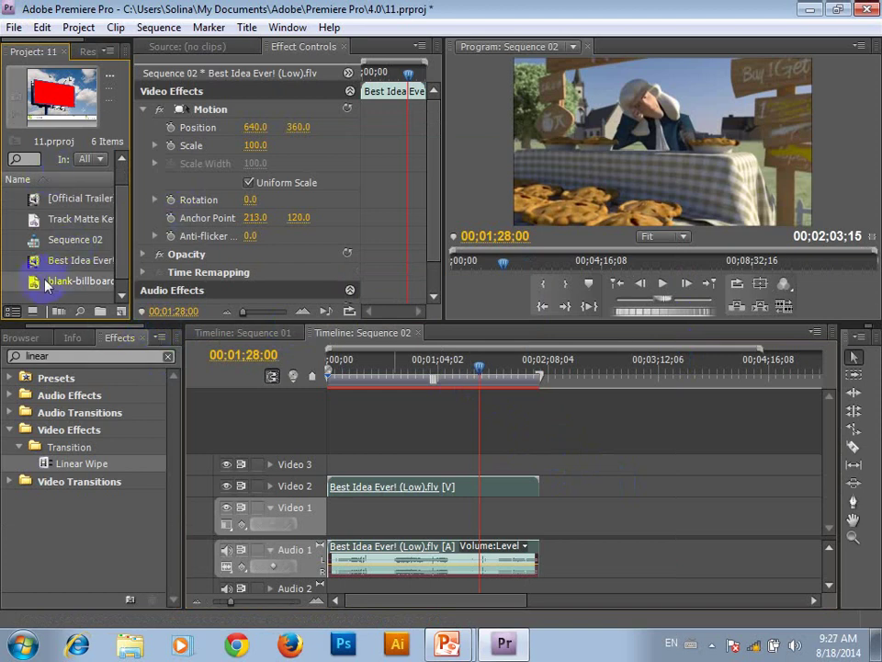
pyautogui.moveTo(41, 282)
pyautogui.mouseDown()
pyautogui.moveTo(401, 520)
pyautogui.moveTo(332, 508)
pyautogui.mouseUp()
# - Lengthen the billboard clip to match the video, shifting Best Idea Ever later and enlarging the preview
pyautogui.moveTo(473, 522); pyautogui.dragTo(536, 522)
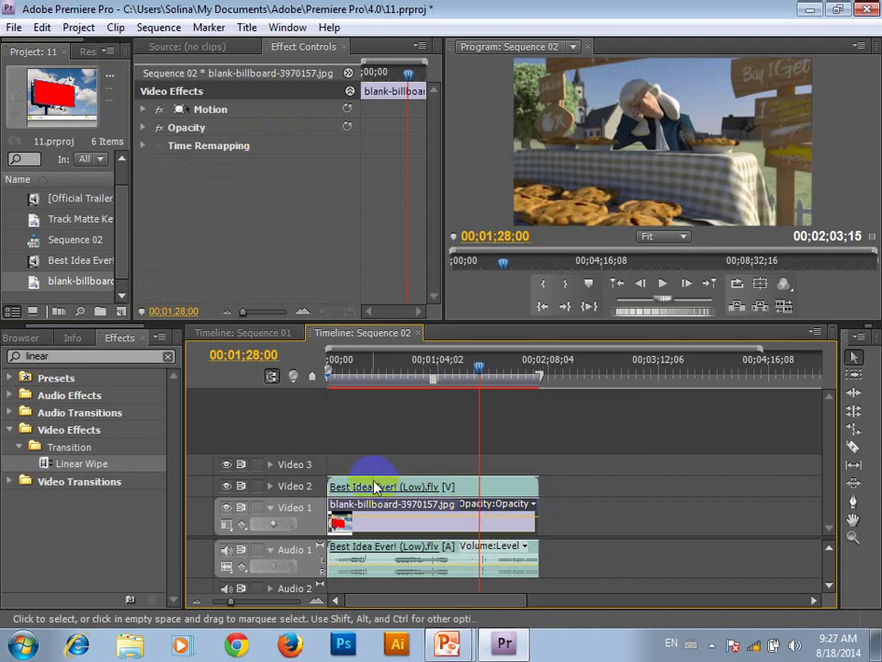
pyautogui.moveTo(364, 484)
pyautogui.mouseDown()
pyautogui.moveTo(615, 500)
pyautogui.moveTo(591, 492)
pyautogui.mouseUp()
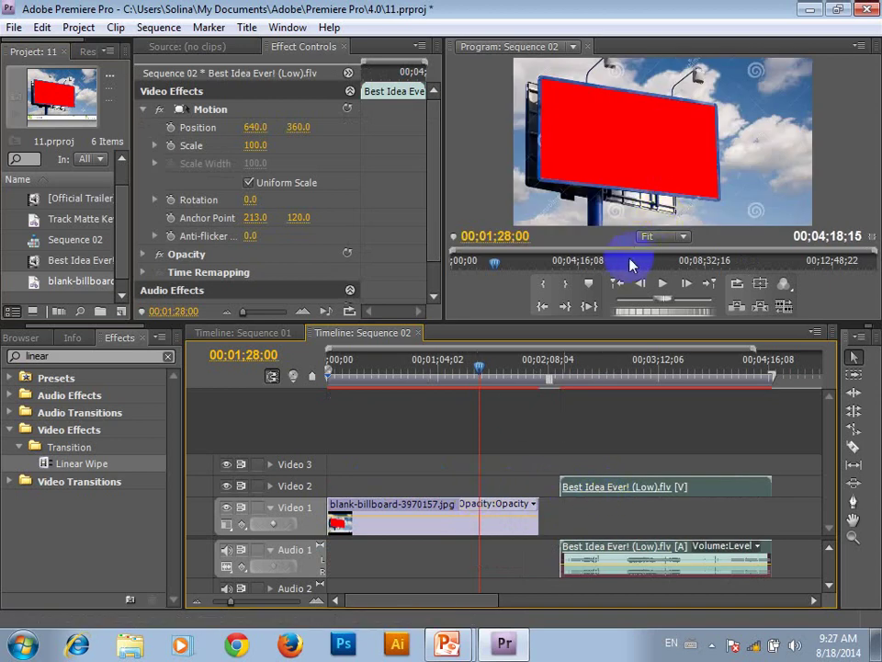
pyautogui.click(610, 134)
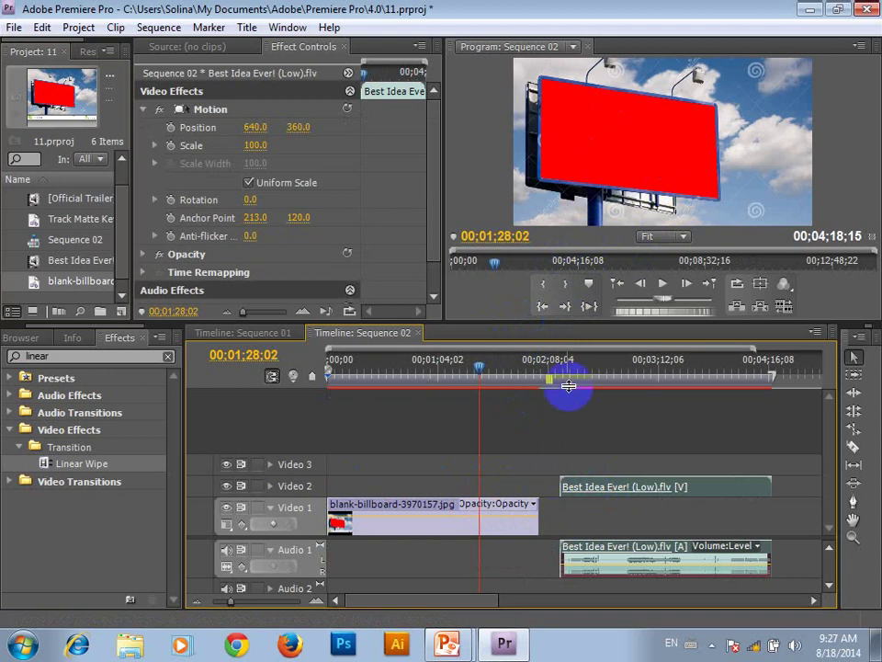
pyautogui.moveTo(572, 484); pyautogui.dragTo(586, 345)
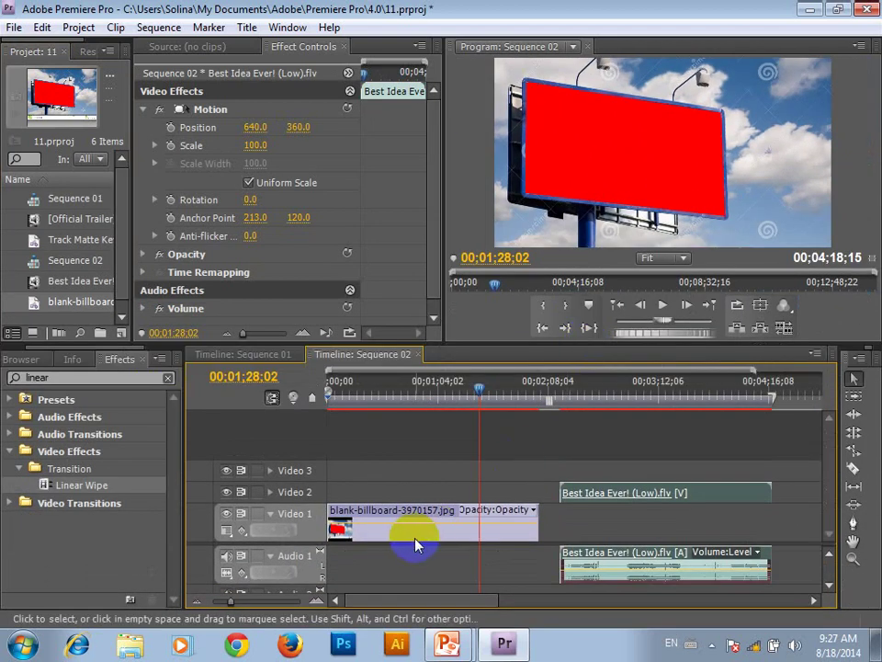
# - Apply Scale to Frame Size to the billboard and move Best Idea Ever back to the sequence start
pyautogui.rightClick(414, 542)
pyautogui.click(455, 453)
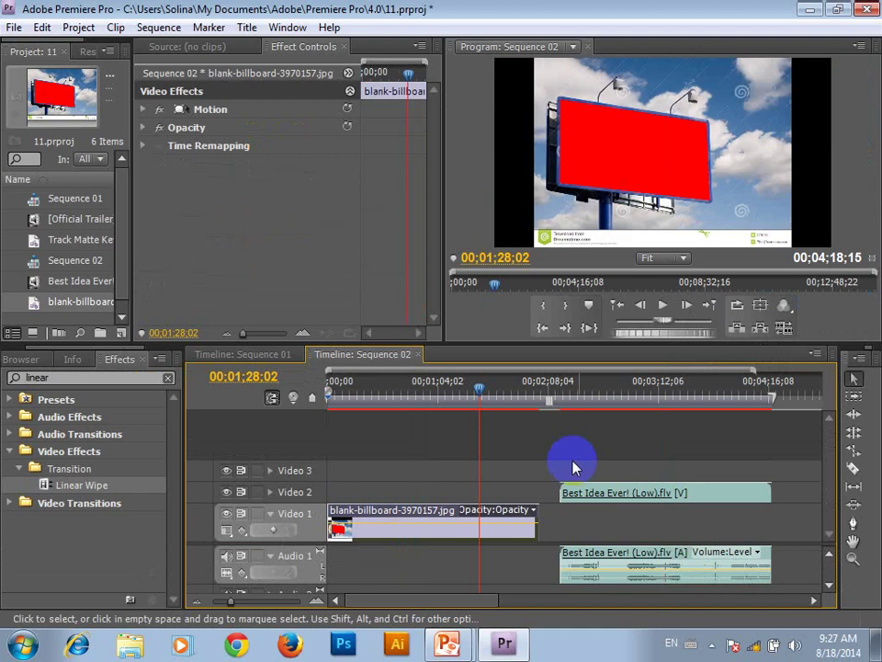
pyautogui.click(426, 547)
pyautogui.rightClick(425, 547)
pyautogui.click(469, 449)
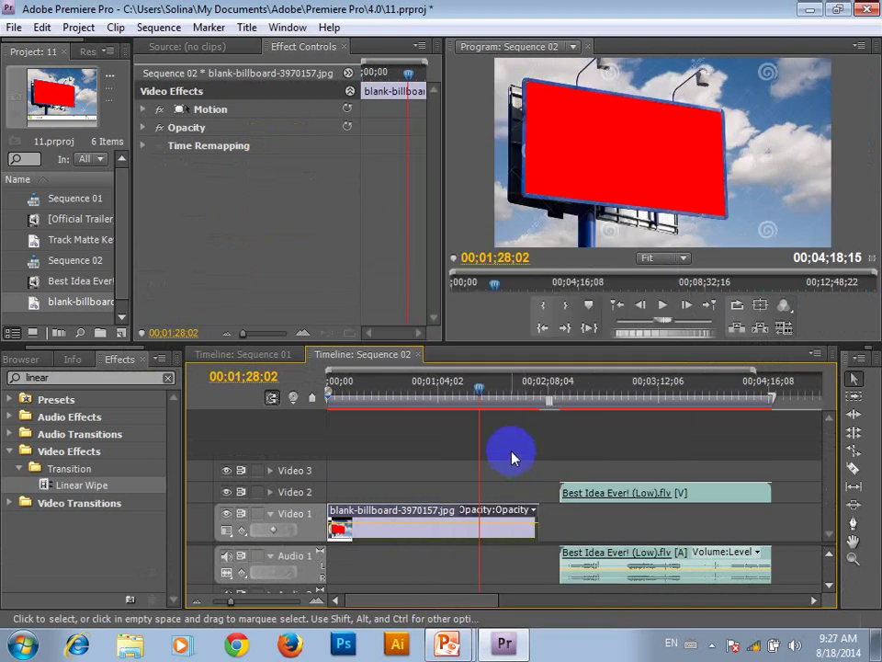
pyautogui.click(342, 539)
pyautogui.moveTo(606, 495); pyautogui.dragTo(369, 496)
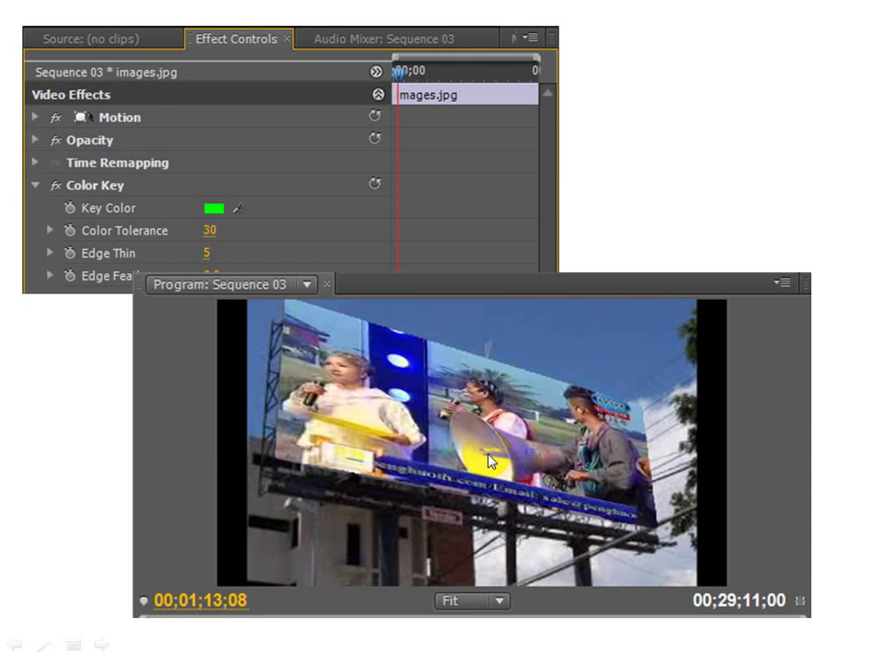
# - Advance the slideshow to the Make Blue Screen Video slide, then switch back to Premiere Pro
pyautogui.click(490, 461)
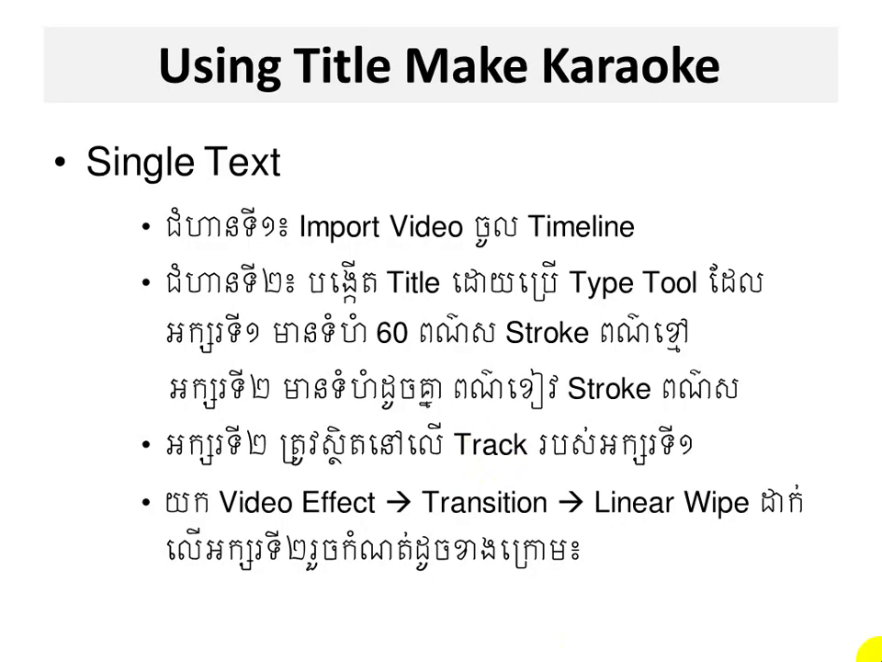
pyautogui.click(629, 511)
pyautogui.click(629, 511)
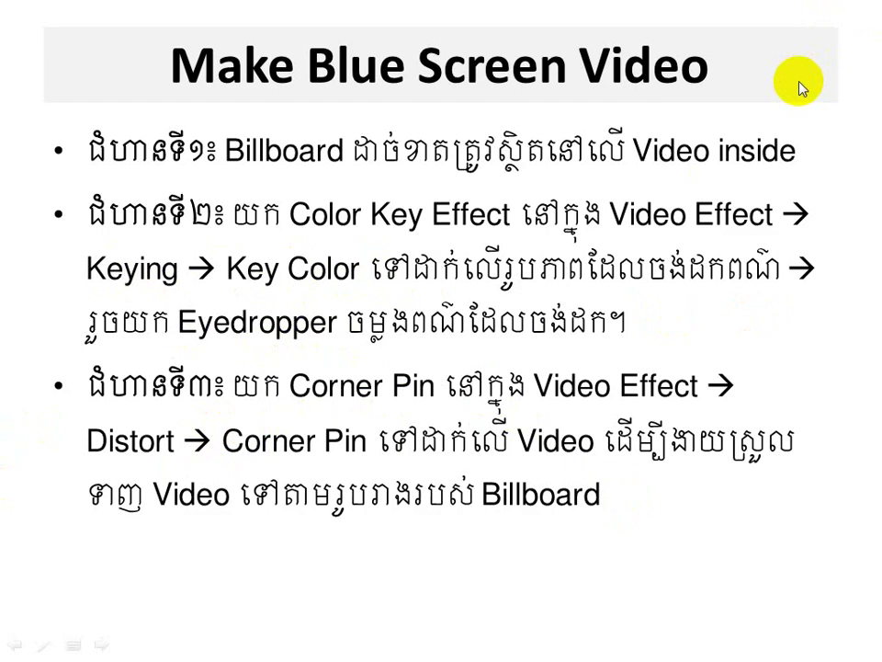
pyautogui.press('super+d')
pyautogui.click(504, 642)
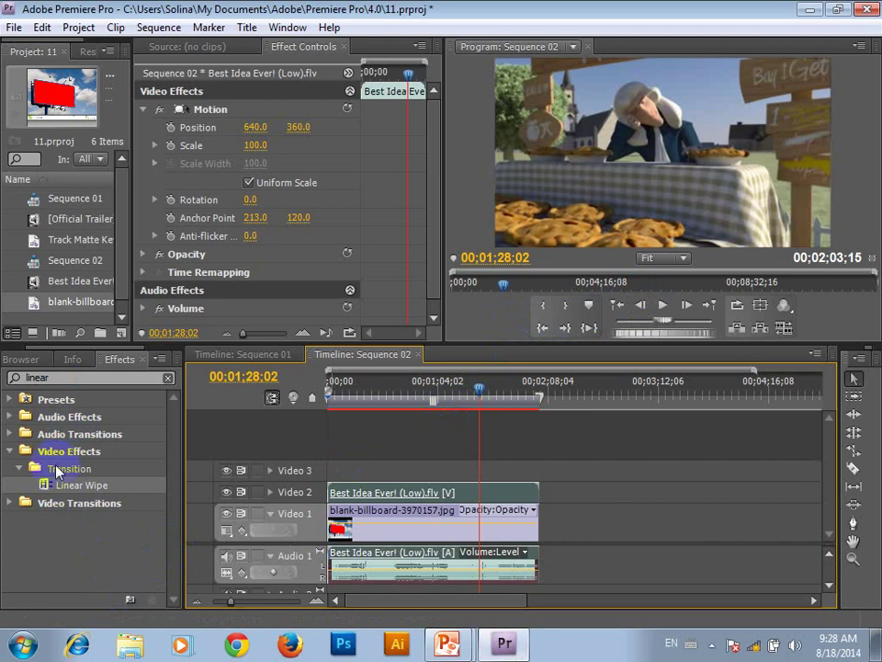
# - Search the Effects panel for 'color ke', select Keying > Color Key and drag it toward the timeline
pyautogui.doubleClick(82, 378)
pyautogui.press('BackSpace')
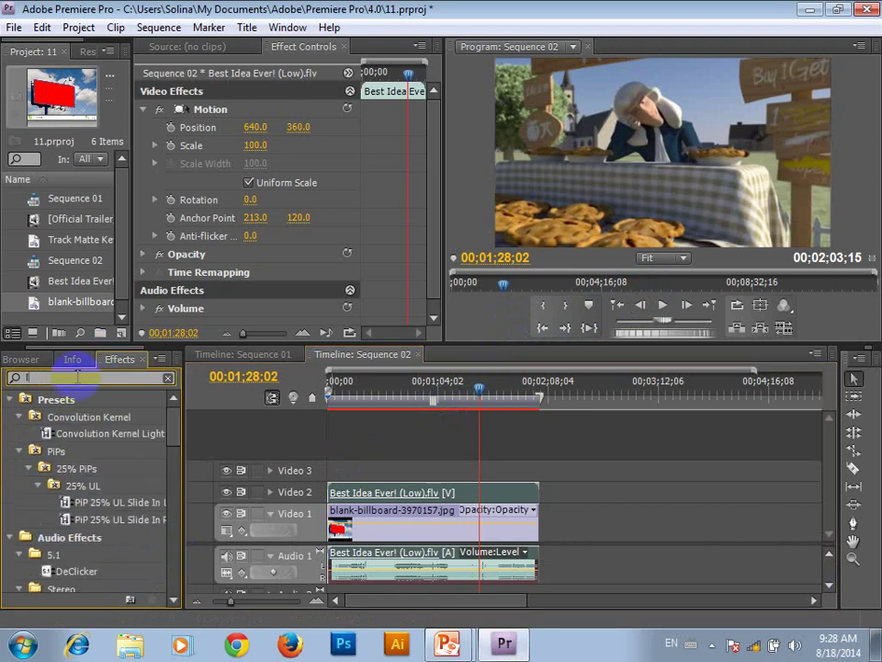
pyautogui.write('key')
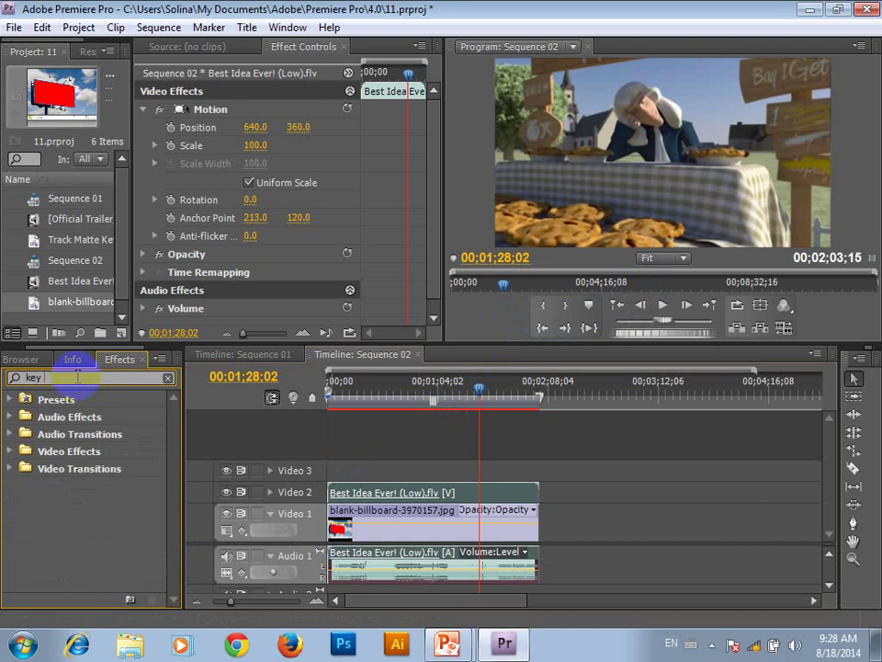
pyautogui.press('BackSpace')
pyautogui.press('BackSpace')
pyautogui.press('BackSpace')
pyautogui.press('BackSpace')
pyautogui.write('color')
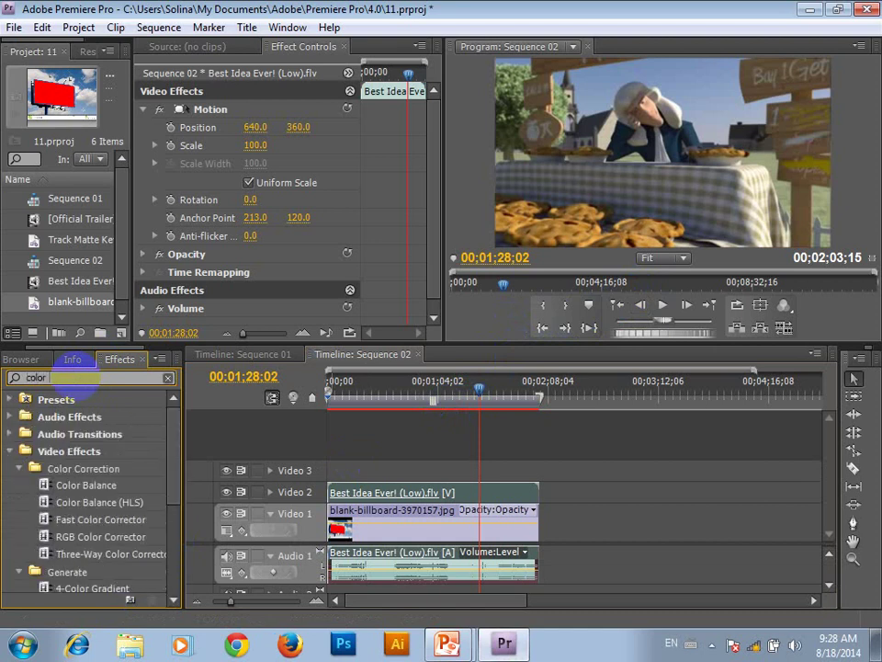
pyautogui.write(' ke')
pyautogui.click(59, 486)
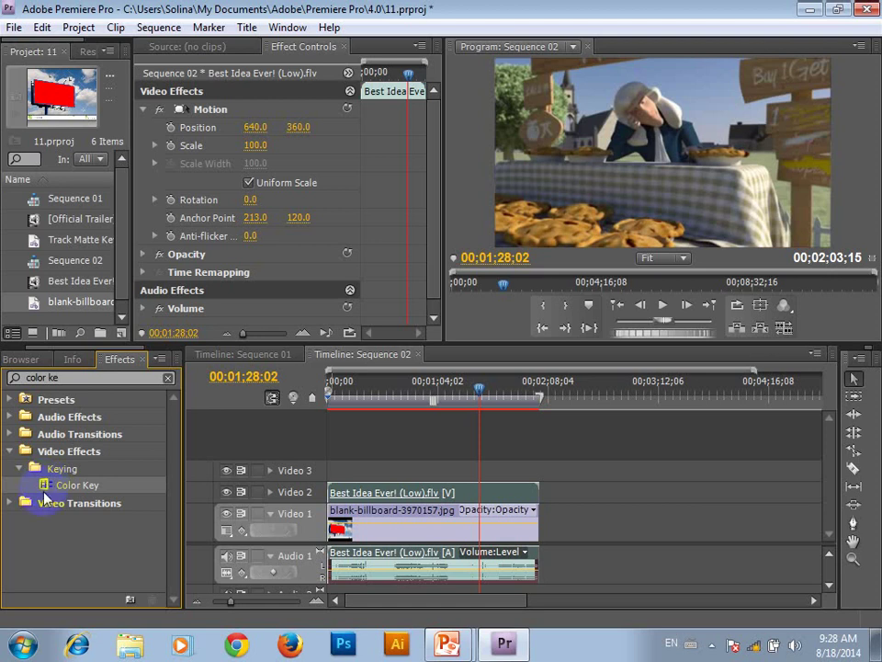
pyautogui.moveTo(46, 487)
pyautogui.mouseDown()
pyautogui.moveTo(227, 513)
pyautogui.moveTo(354, 440)
pyautogui.moveTo(43, 491)
pyautogui.moveTo(365, 496)
pyautogui.moveTo(391, 473)
pyautogui.moveTo(377, 538)
pyautogui.mouseUp()
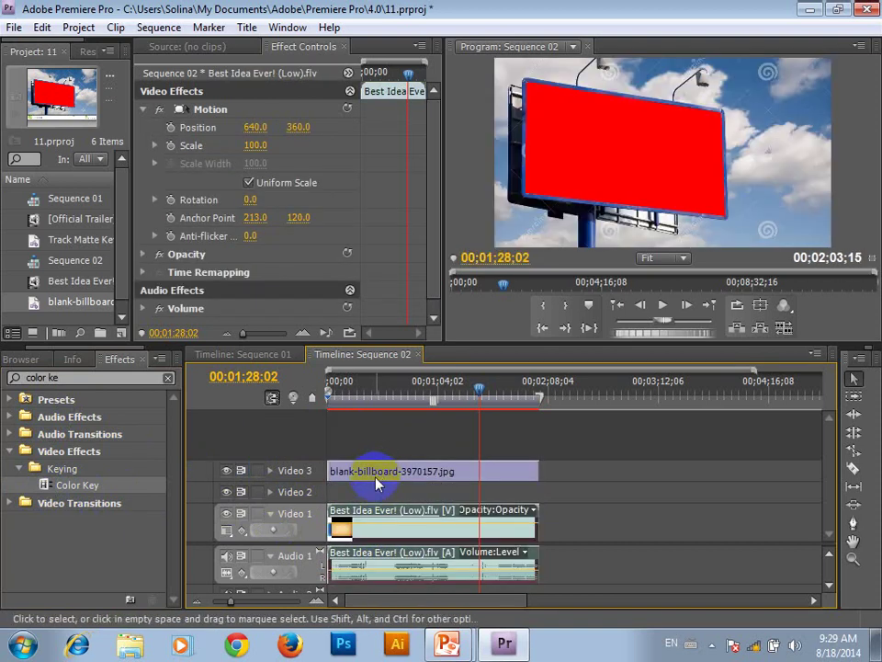
# - Put Best Idea Ever on Video 1, apply Color Key to the billboard and eyedrop its red
pyautogui.moveTo(378, 478); pyautogui.dragTo(366, 503)
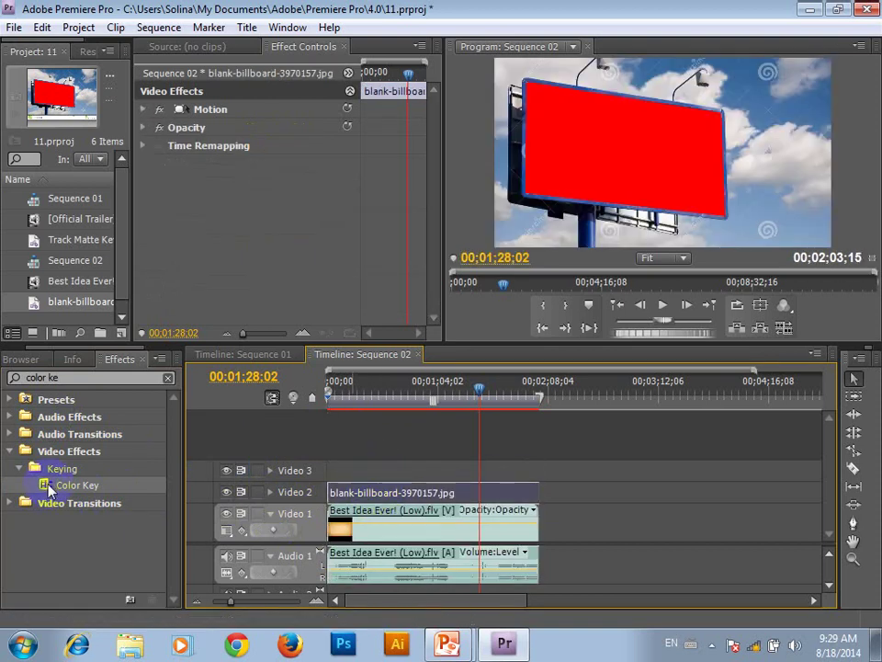
pyautogui.moveTo(59, 484); pyautogui.dragTo(388, 501)
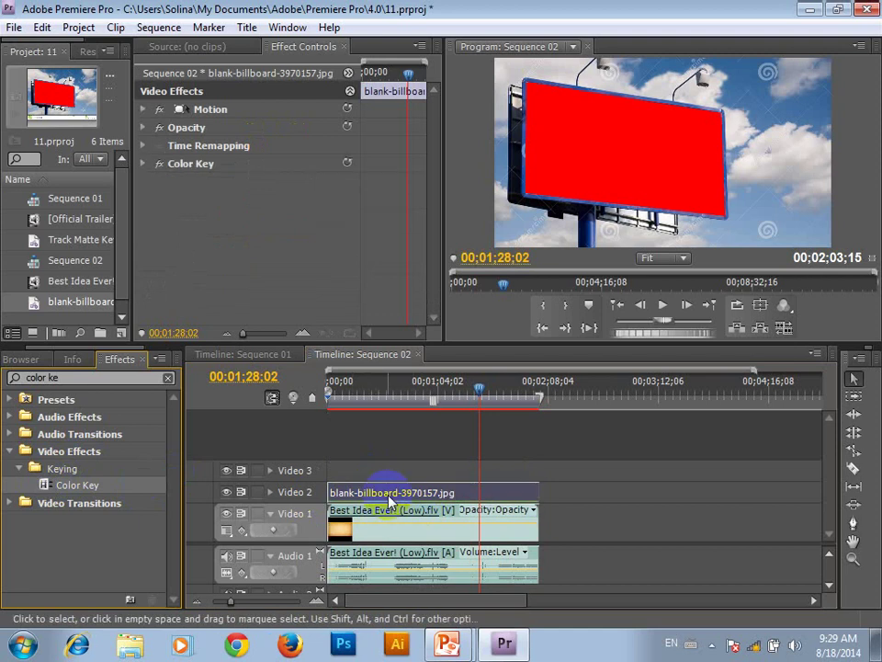
pyautogui.click(142, 164)
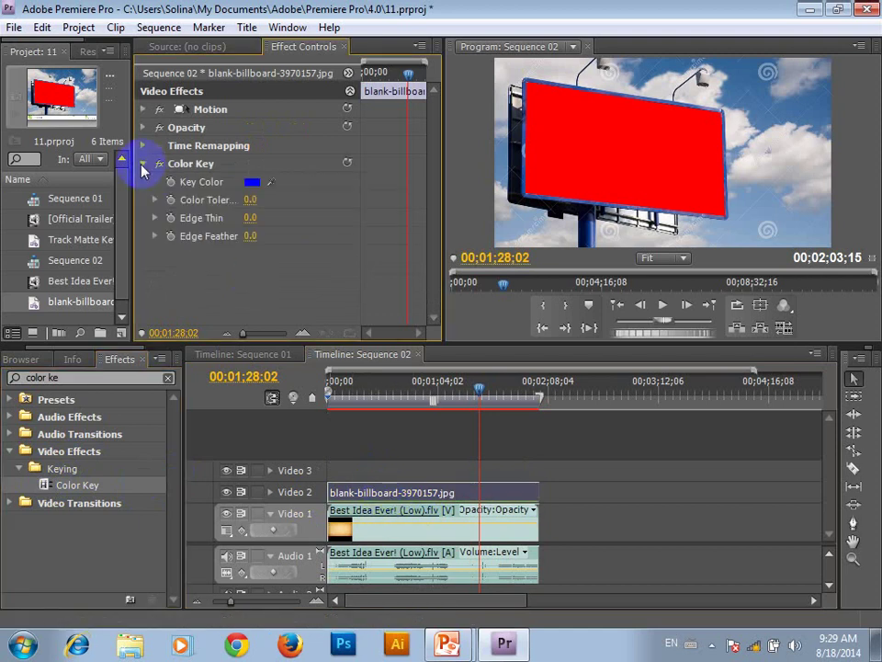
pyautogui.click(273, 182)
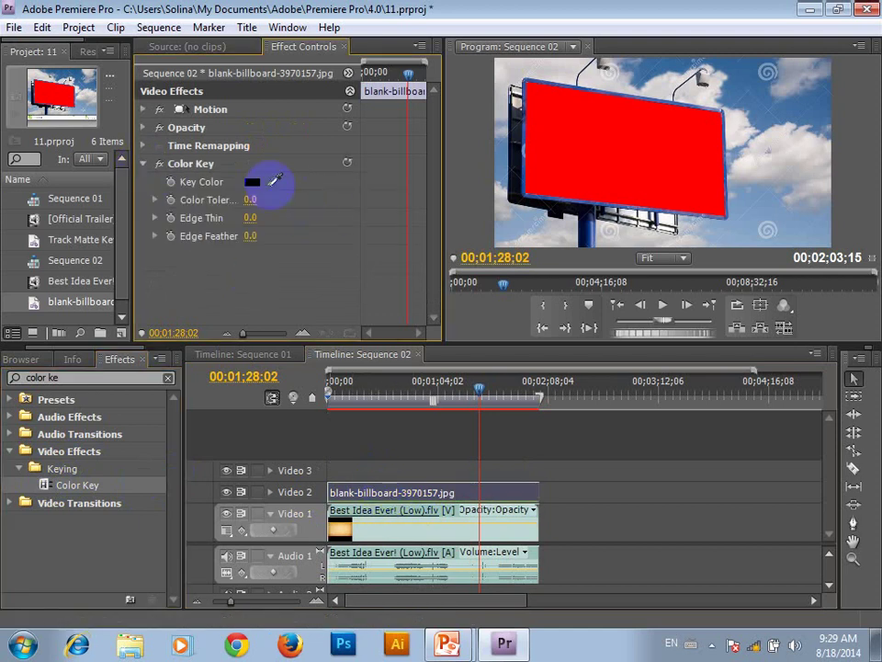
pyautogui.moveTo(274, 182)
pyautogui.mouseDown()
pyautogui.moveTo(485, 389)
pyautogui.moveTo(634, 131)
pyautogui.moveTo(633, 141)
pyautogui.mouseUp()
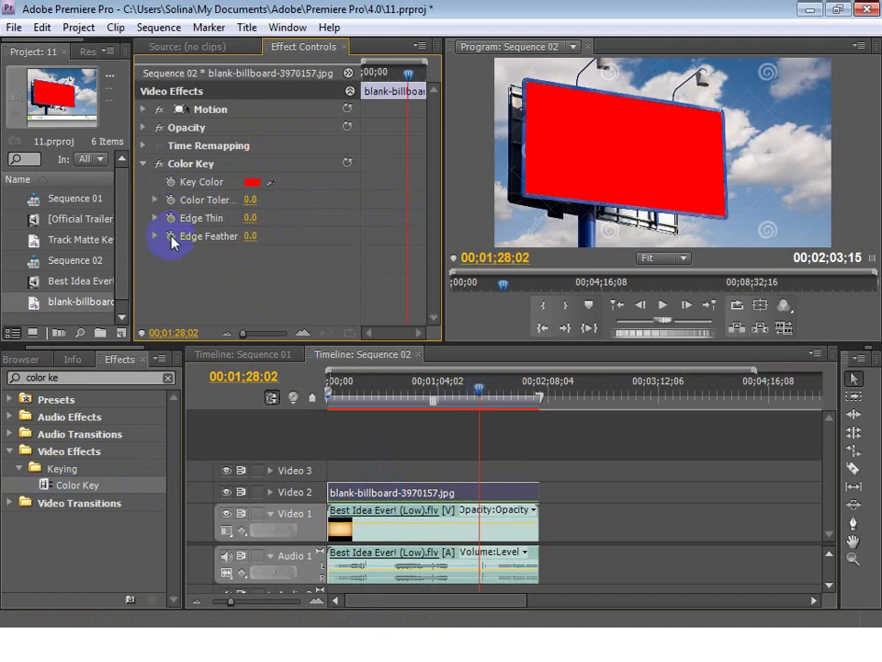
# - Set Color Key Tolerance to 50, Edge Thin to 5 and Edge Feather to 1.9
pyautogui.click(250, 204)
pyautogui.moveTo(262, 204); pyautogui.dragTo(268, 204)
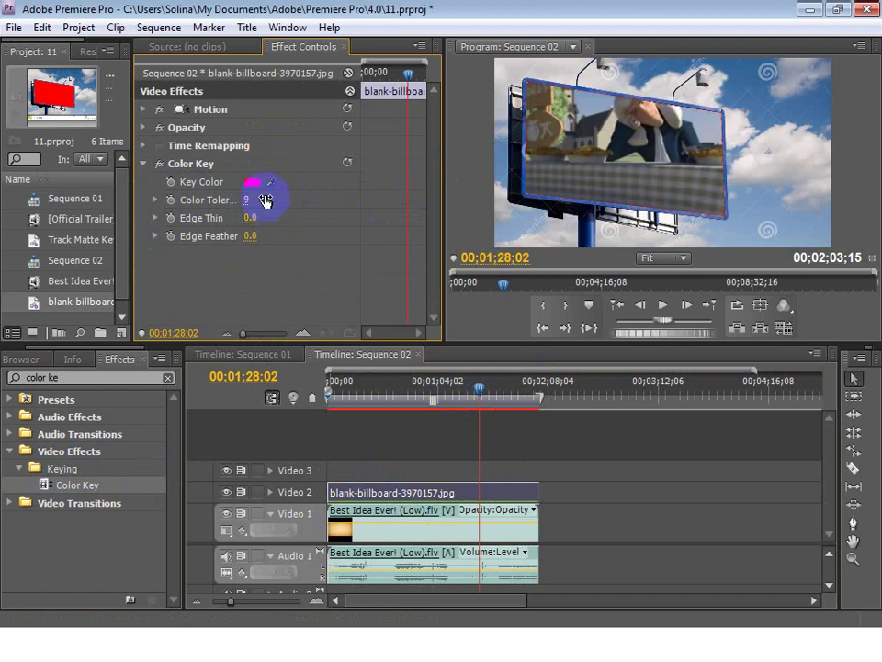
pyautogui.click(248, 218)
pyautogui.write('0')
pyautogui.moveTo(269, 214); pyautogui.dragTo(285, 218)
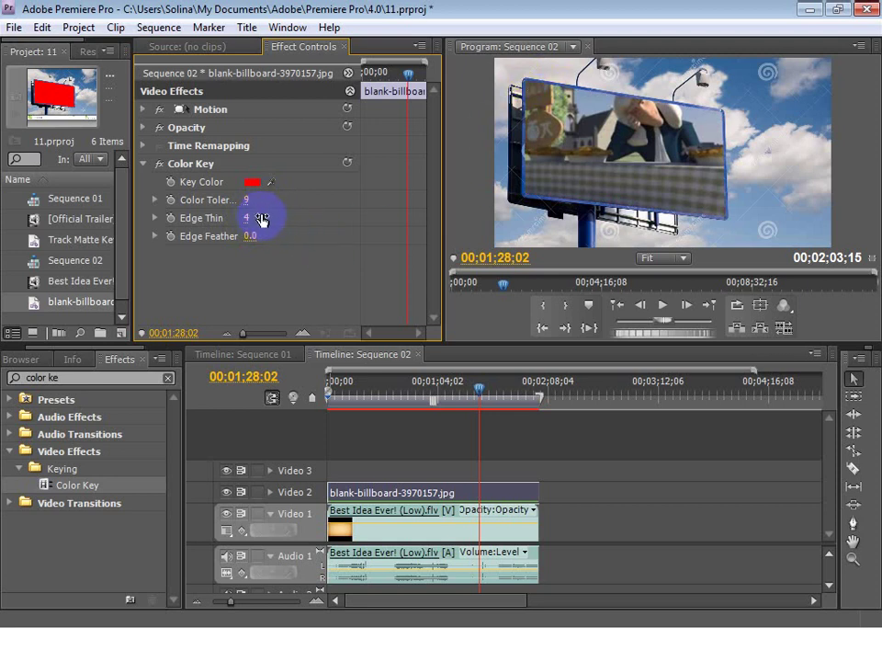
pyautogui.moveTo(248, 218)
pyautogui.mouseDown()
pyautogui.moveTo(265, 216)
pyautogui.moveTo(313, 246)
pyautogui.mouseUp()
pyautogui.moveTo(312, 246); pyautogui.dragTo(209, 246)
pyautogui.click(252, 182)
pyautogui.moveTo(245, 202)
pyautogui.mouseDown()
pyautogui.moveTo(324, 219)
pyautogui.moveTo(314, 220)
pyautogui.mouseUp()
pyautogui.moveTo(269, 182); pyautogui.dragTo(562, 122)
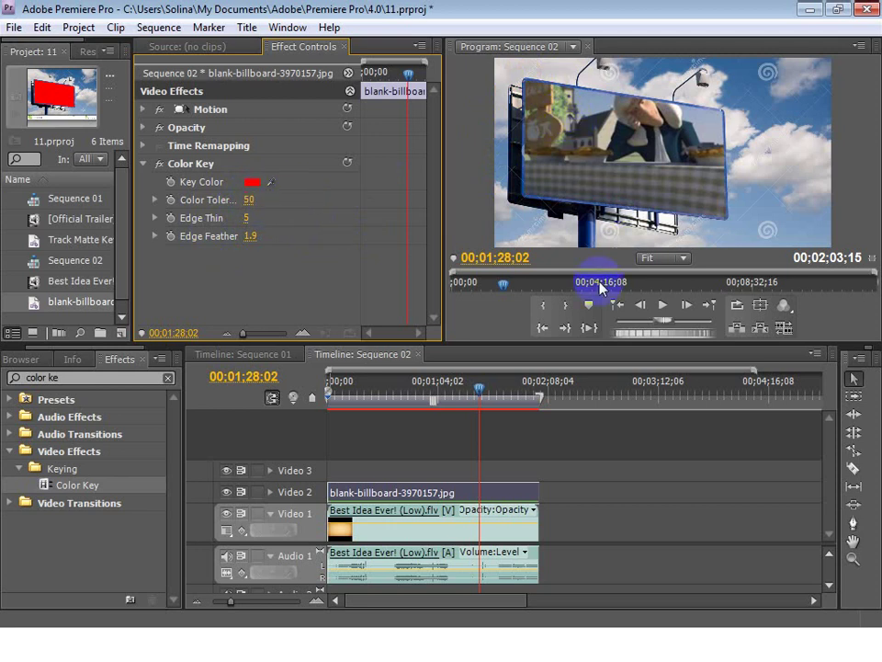
# - Play the keyed composite from 00;00;00;00 and stop at 00;00;13;07 to review it
pyautogui.moveTo(477, 392); pyautogui.dragTo(326, 397)
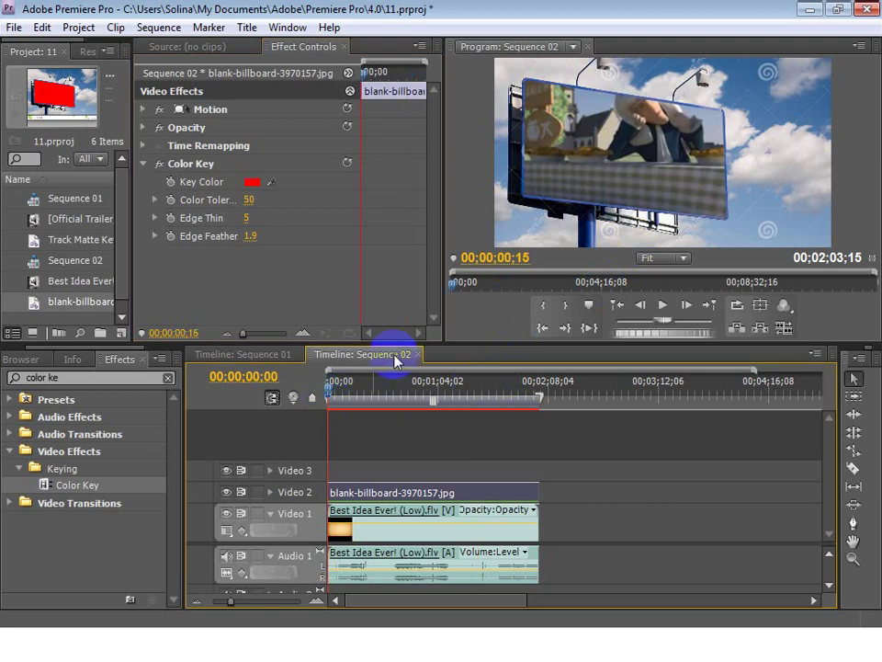
pyautogui.press('space')
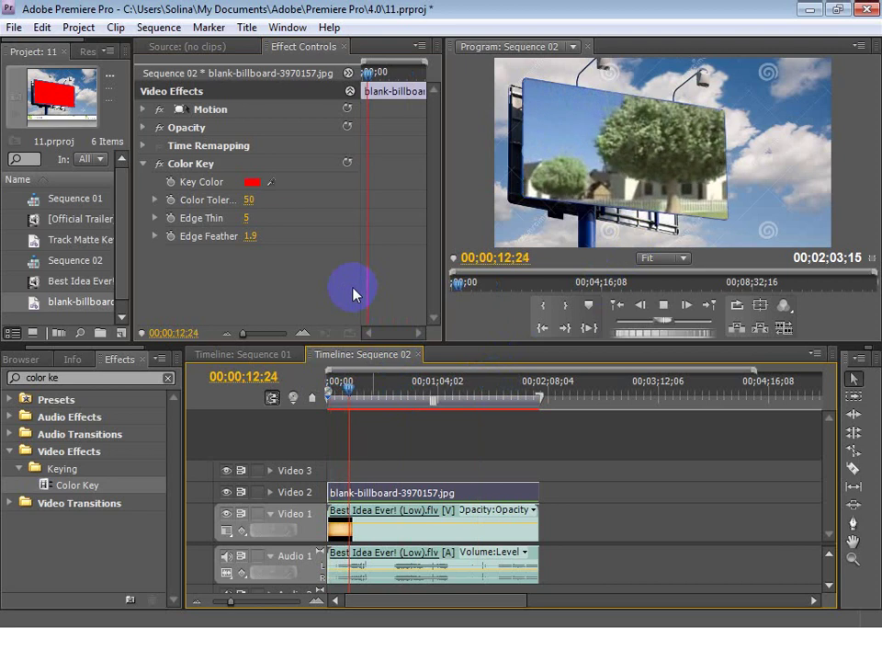
pyautogui.press('space')
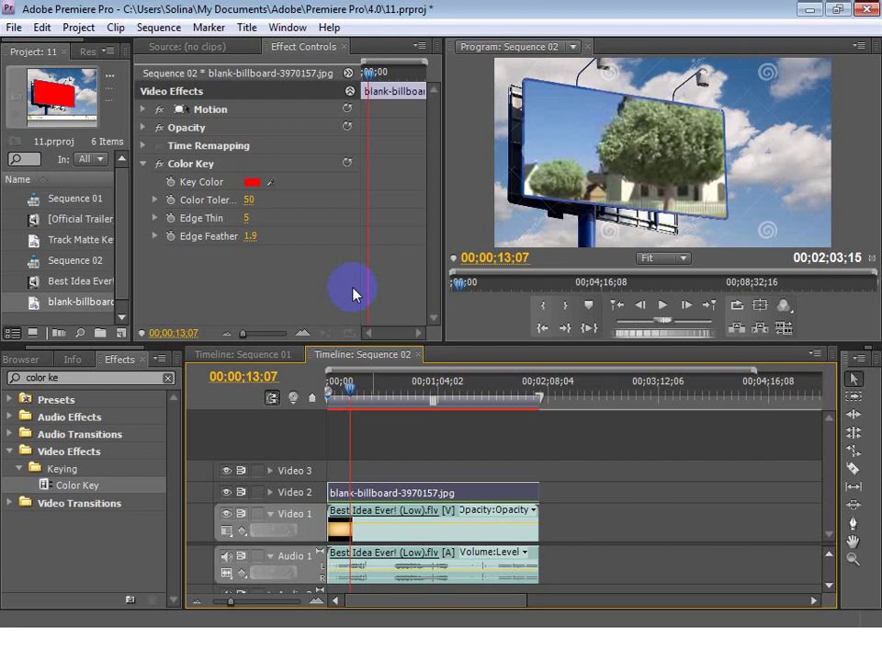
pyautogui.click(540, 71)
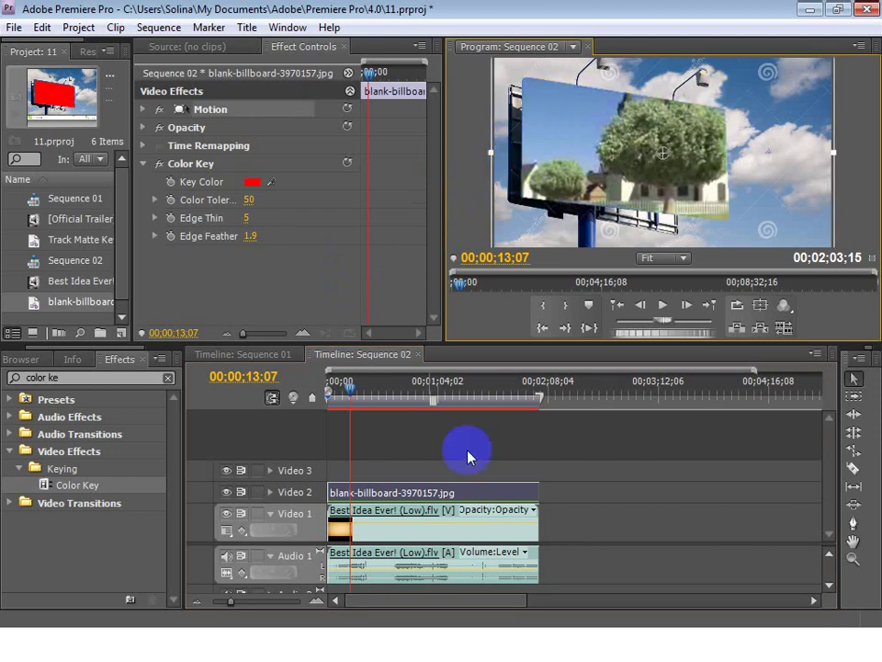
# - Select the Best Idea Ever! clip and search effects for 'corner' to select Distort > Corner Pin
pyautogui.click(380, 508)
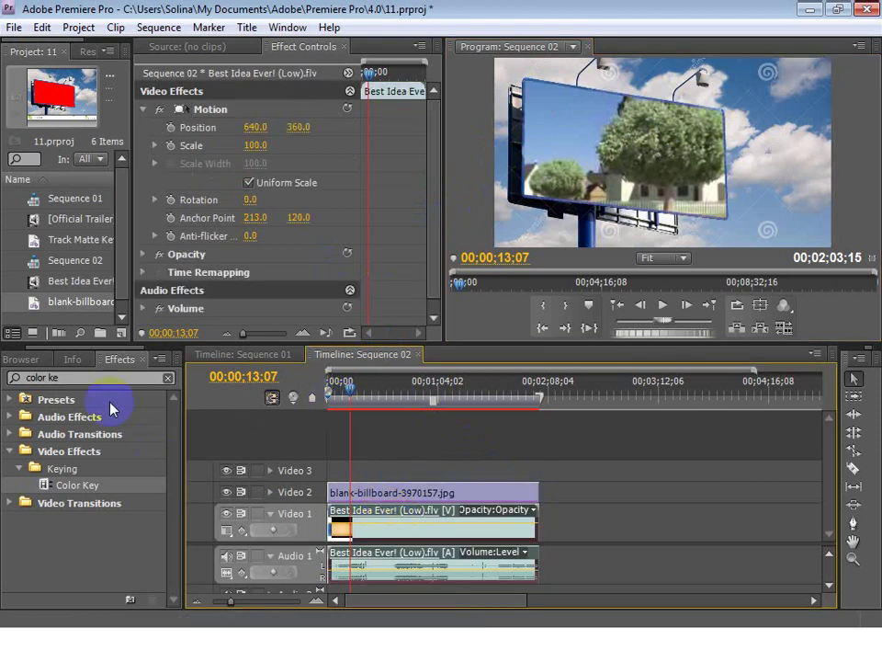
pyautogui.click(90, 378)
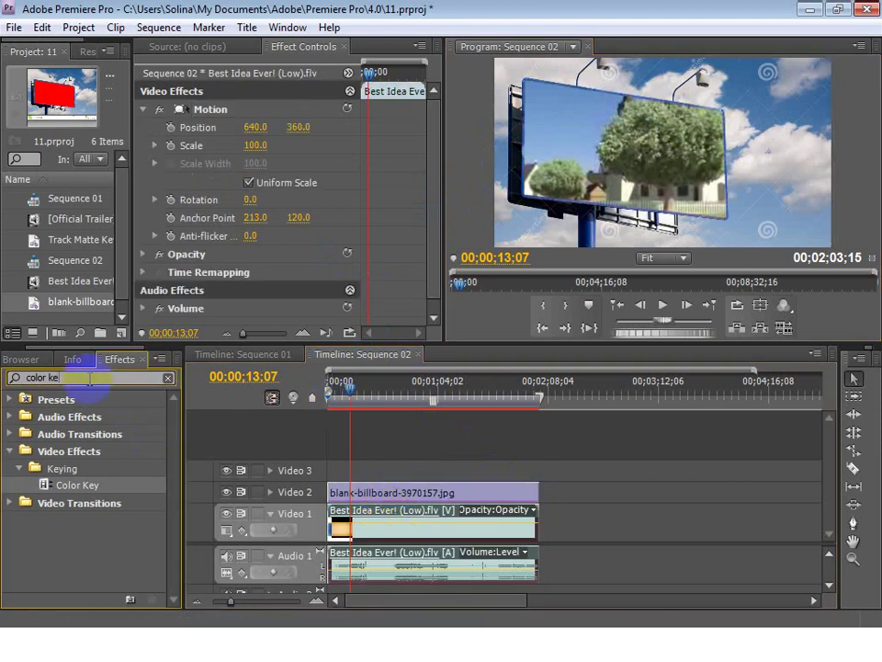
pyautogui.press('BackSpace')
pyautogui.press('BackSpace')
pyautogui.press('BackSpace')
pyautogui.press('BackSpace')
pyautogui.press('BackSpace')
pyautogui.press('BackSpace')
pyautogui.press('BackSpace')
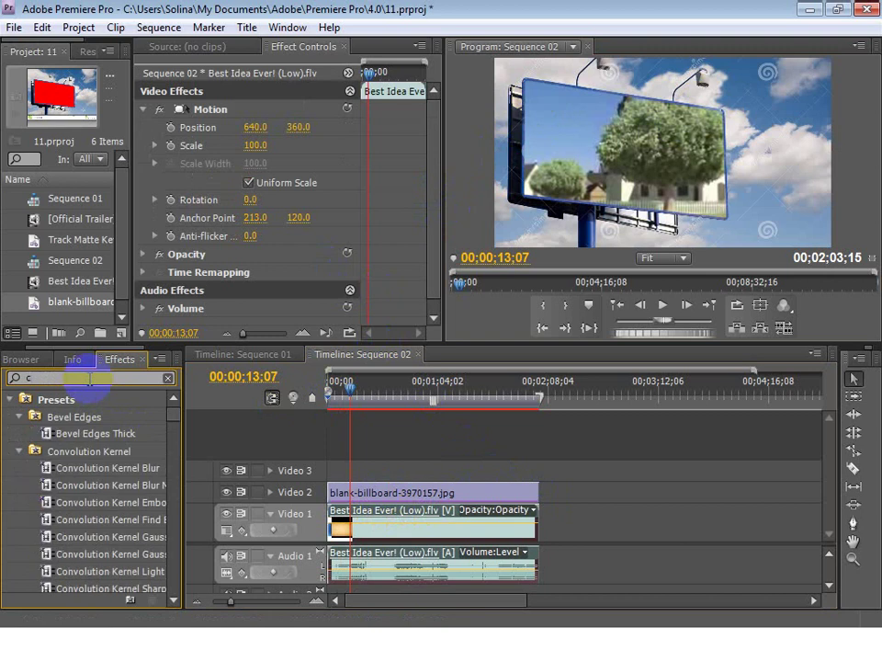
pyautogui.write('mer')
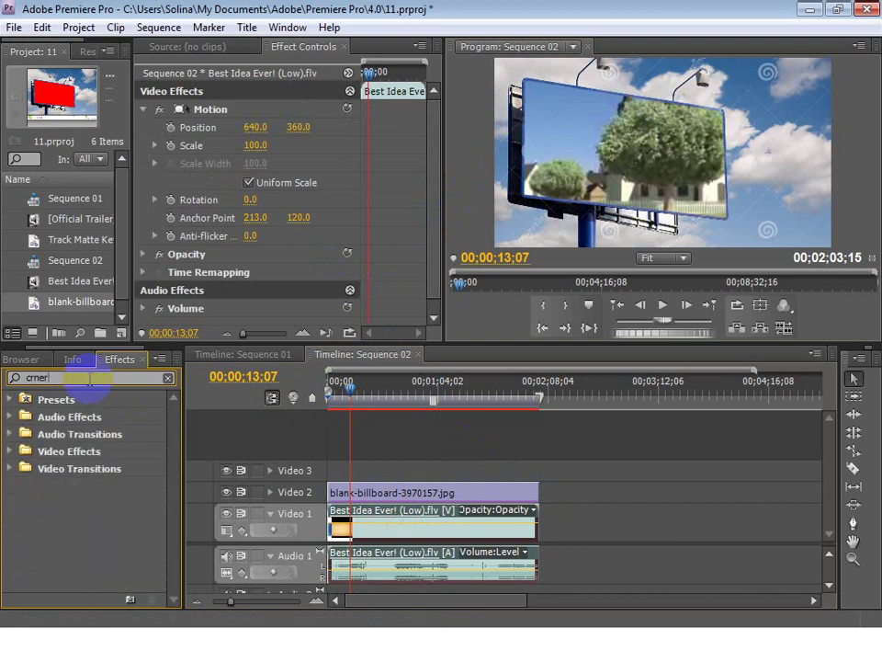
pyautogui.press('BackSpace')
pyautogui.write('orn')
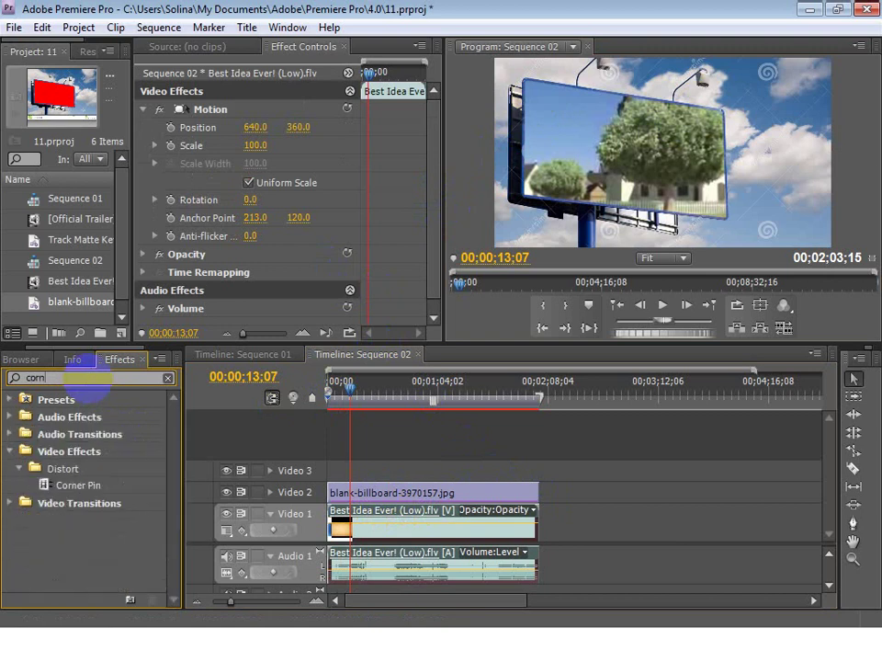
pyautogui.write('er')
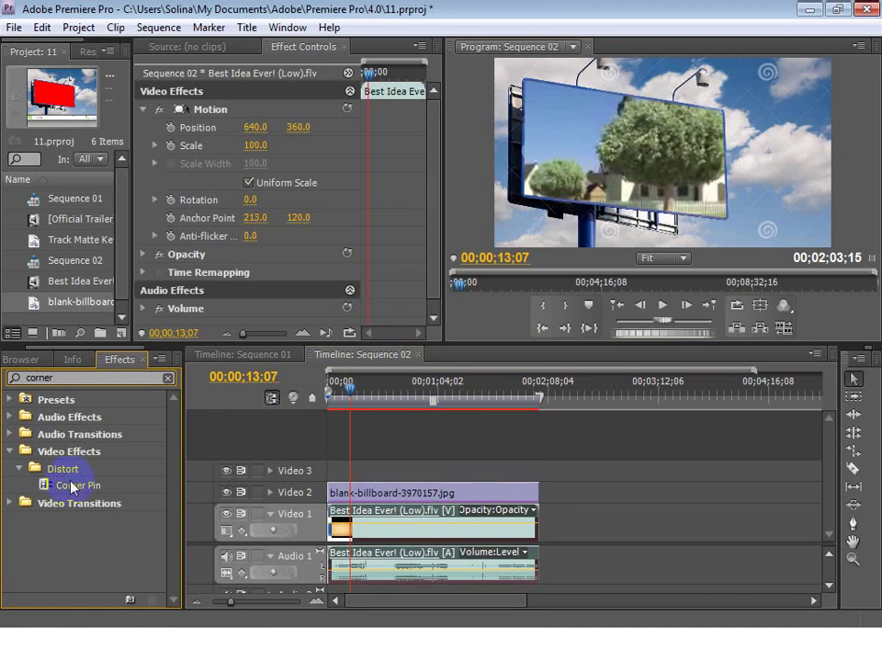
pyautogui.click(66, 485)
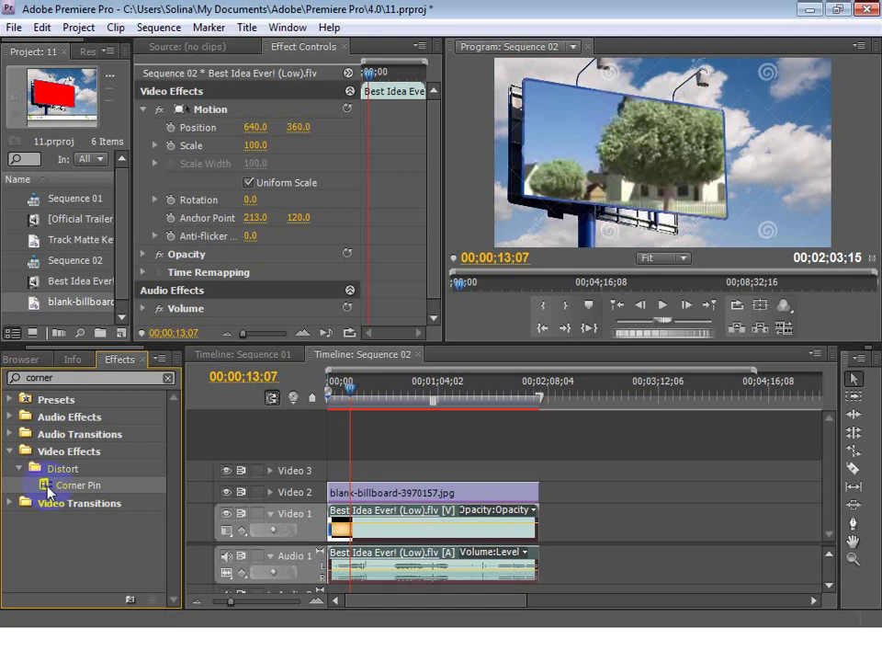
# - Apply Corner Pin to the Best Idea Ever! clip and show its corner handles
pyautogui.moveTo(48, 490); pyautogui.dragTo(416, 527)
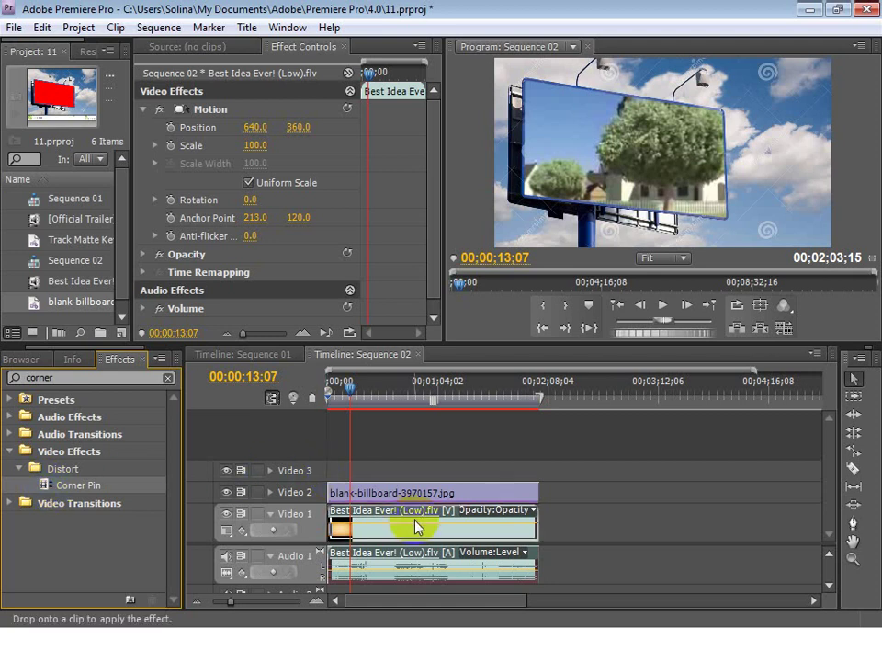
pyautogui.moveTo(416, 526); pyautogui.dragTo(415, 527)
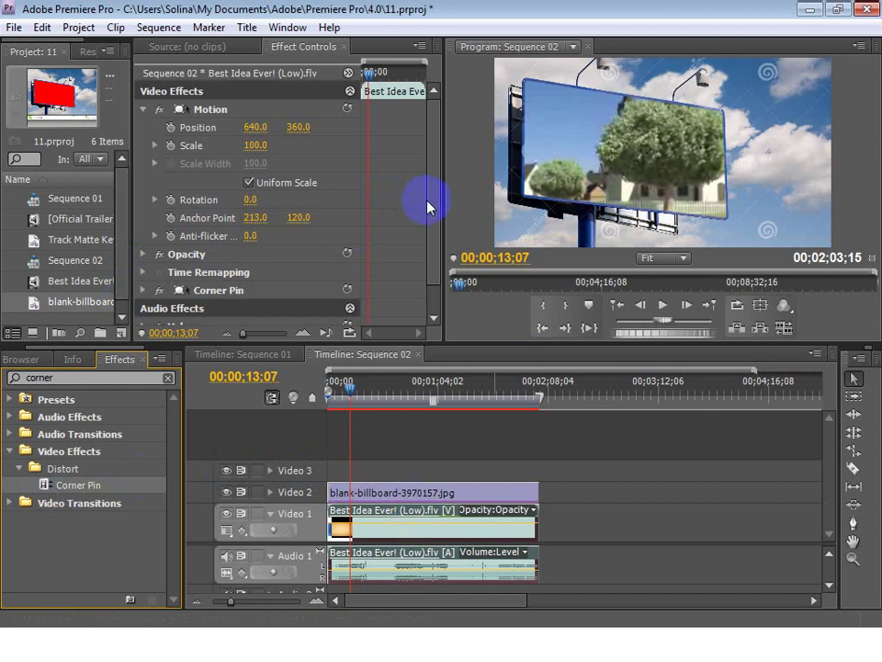
pyautogui.scroll(-2, 413, 248)
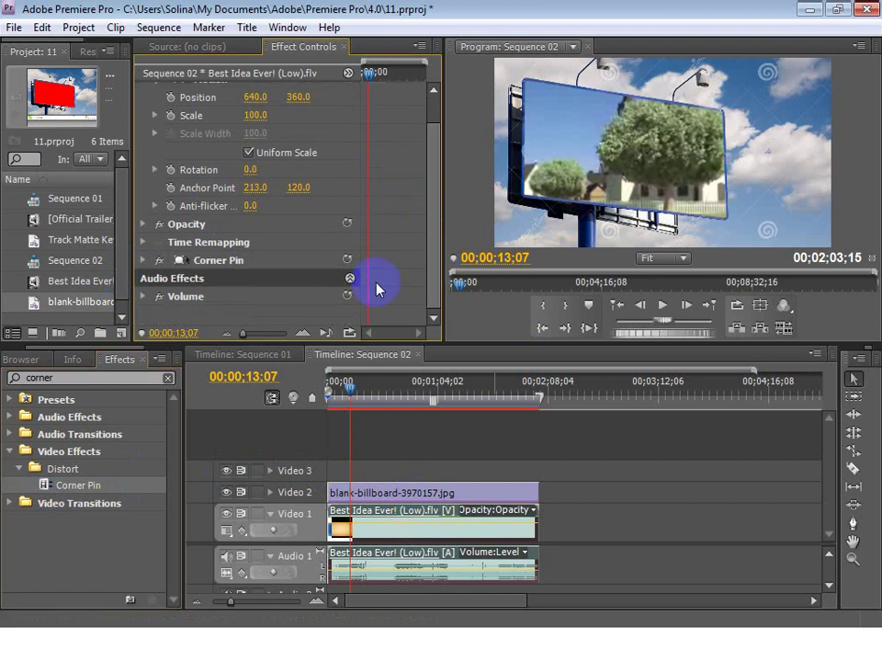
pyautogui.click(199, 262)
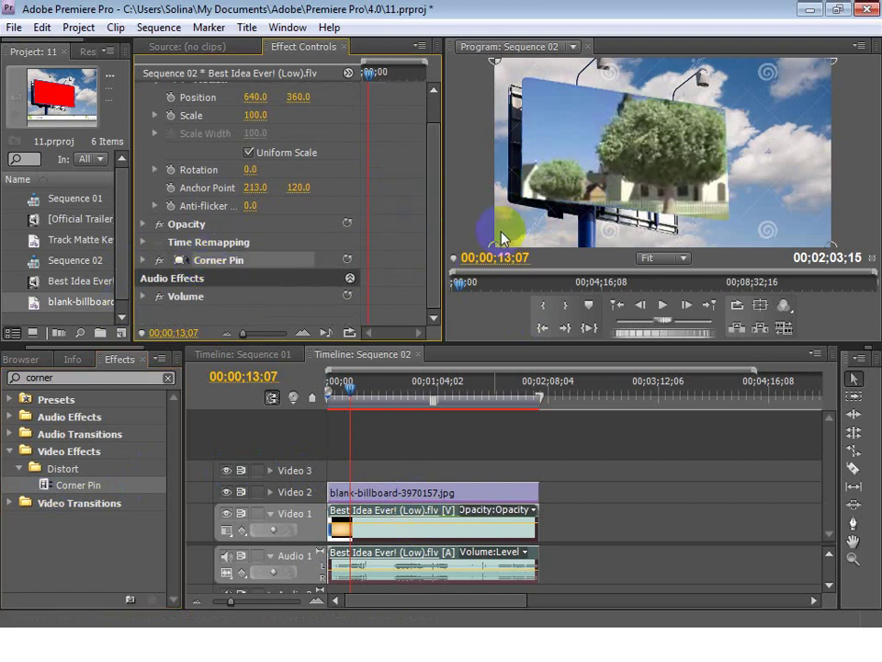
# - Pin the video's four corners onto the billboard's corners and fine-tune the fit
pyautogui.moveTo(492, 247)
pyautogui.mouseDown()
pyautogui.moveTo(501, 188)
pyautogui.moveTo(516, 198)
pyautogui.mouseUp()
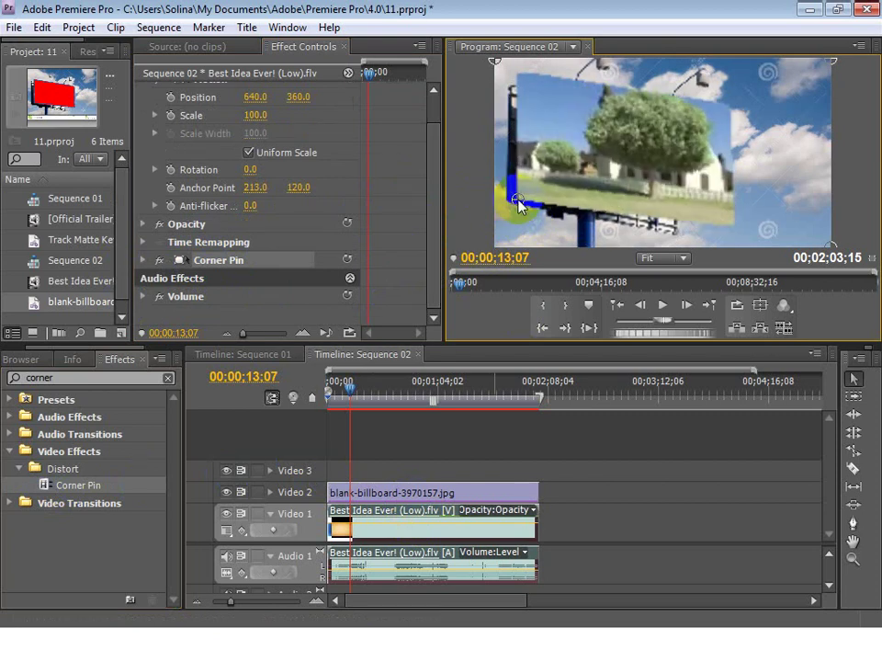
pyautogui.moveTo(833, 249); pyautogui.dragTo(734, 230)
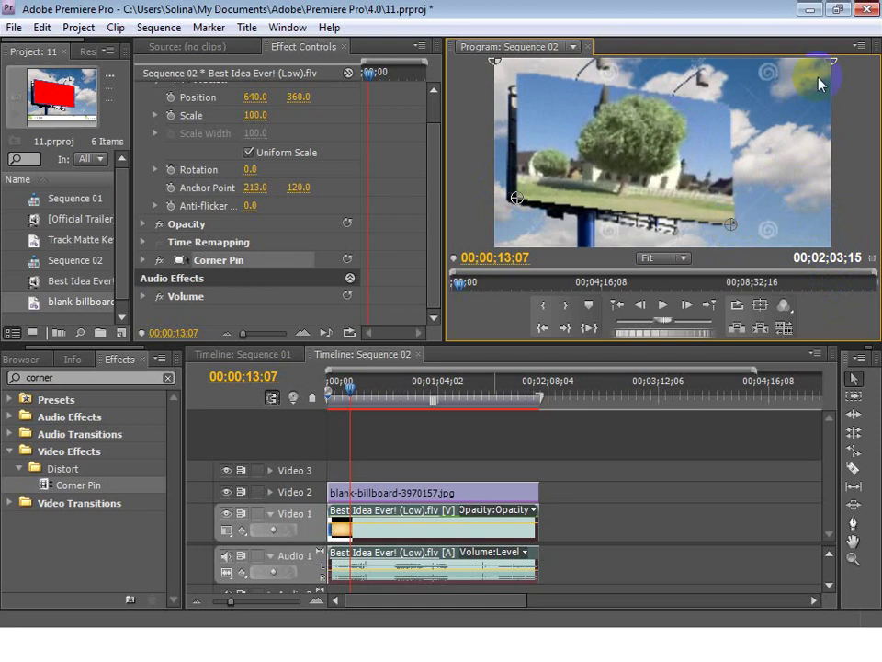
pyautogui.moveTo(834, 61); pyautogui.dragTo(726, 108)
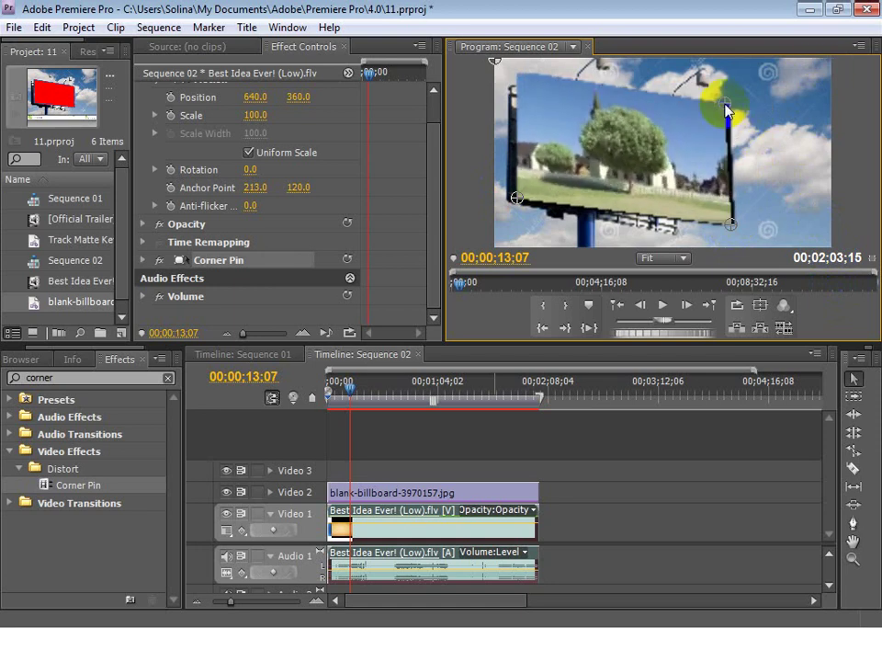
pyautogui.moveTo(496, 61)
pyautogui.mouseDown()
pyautogui.moveTo(520, 85)
pyautogui.moveTo(519, 72)
pyautogui.mouseUp()
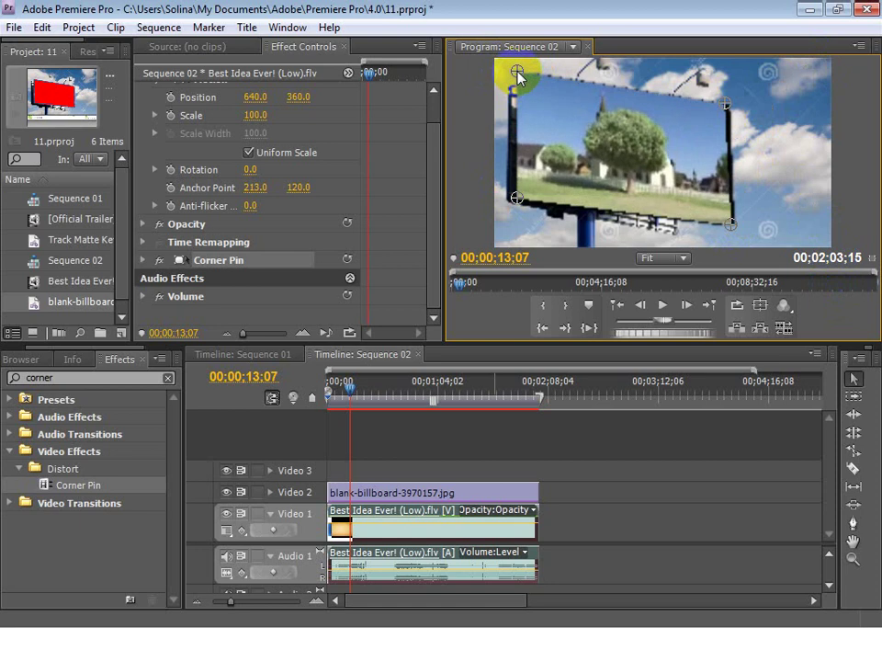
pyautogui.moveTo(726, 108); pyautogui.dragTo(733, 111)
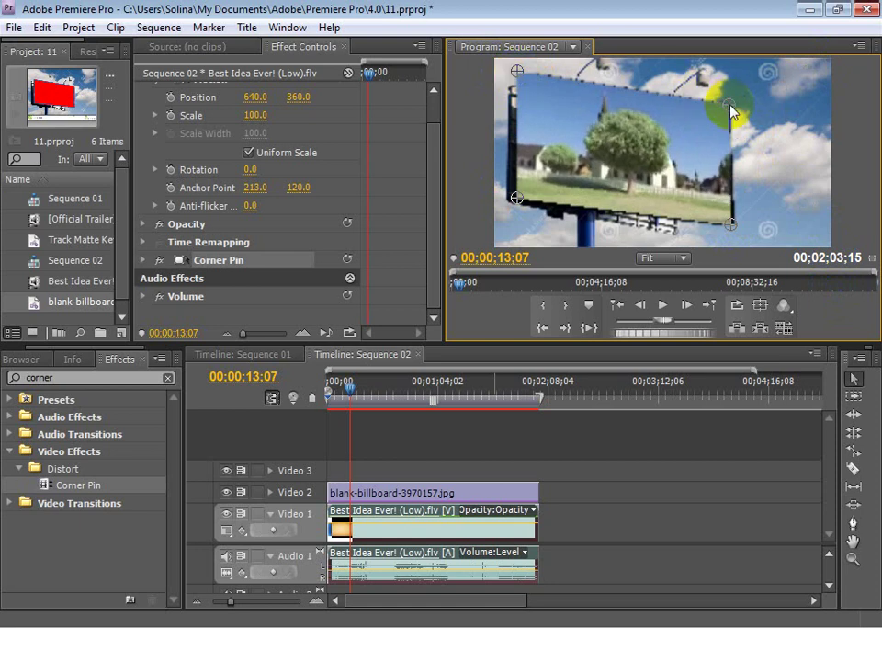
pyautogui.moveTo(614, 195); pyautogui.dragTo(527, 213)
pyautogui.click(794, 212)
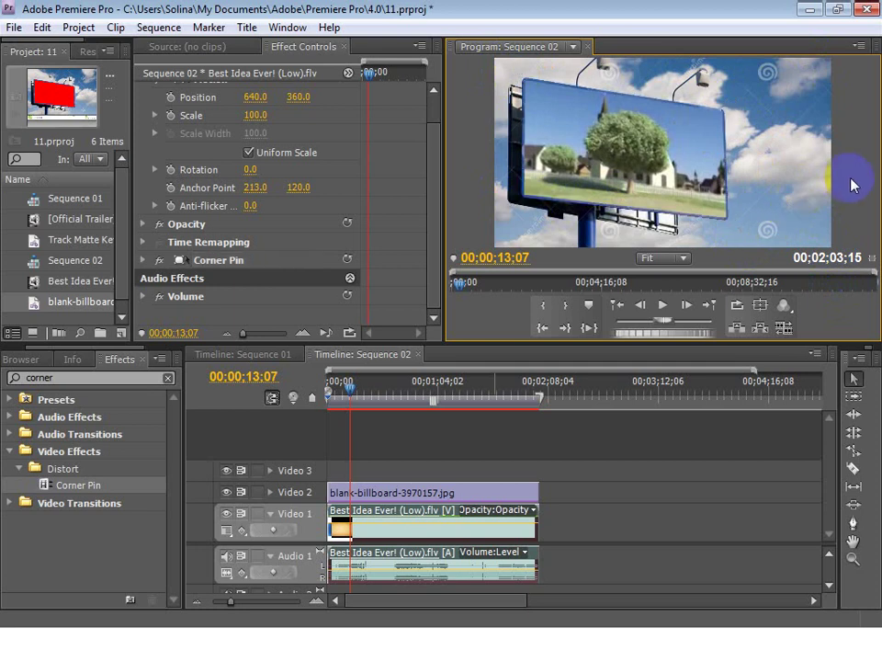
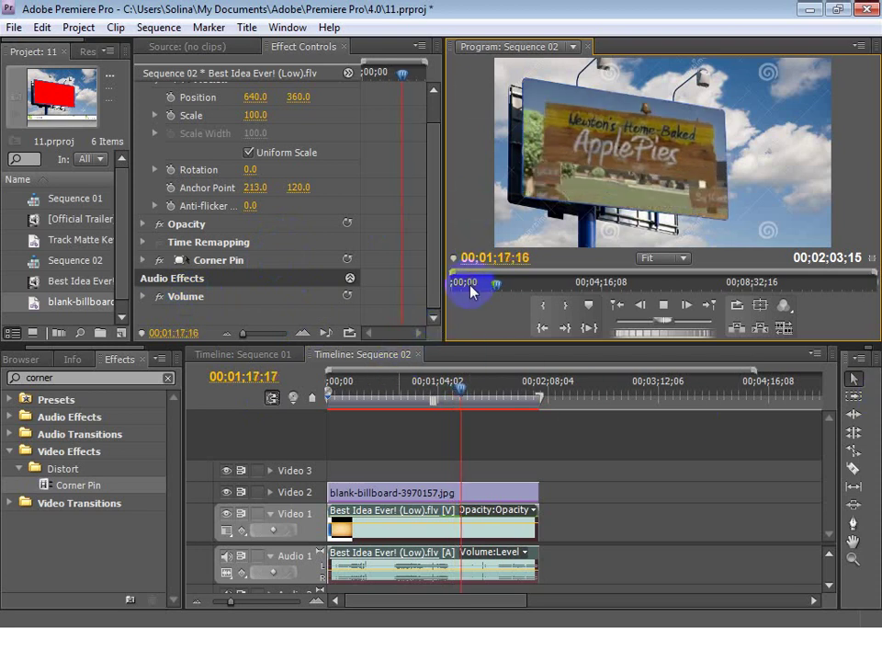
# - Stop the billboard sequence playback at 00;01;18;01 and bring up the Start menu
pyautogui.press('space')
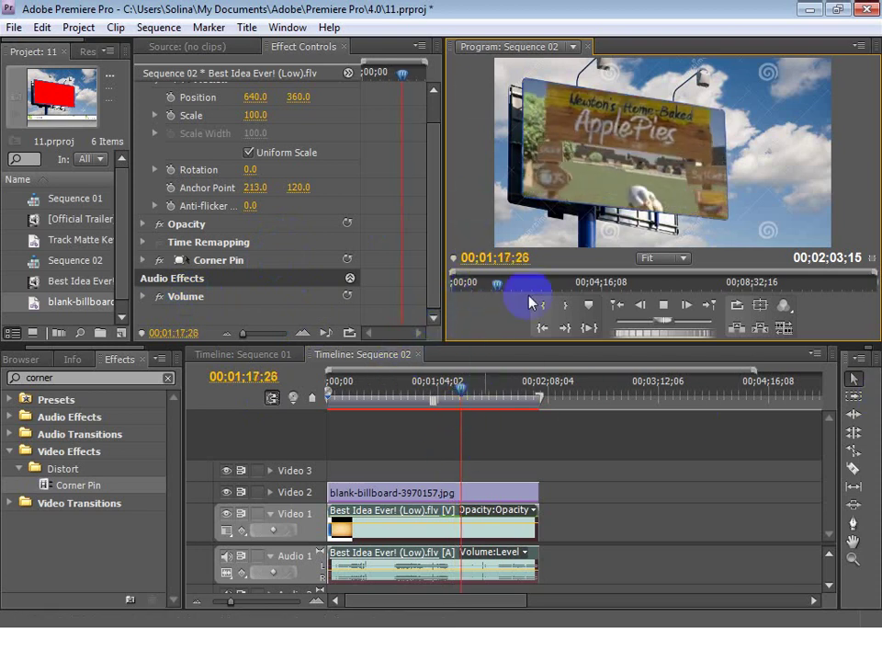
pyautogui.press('space')
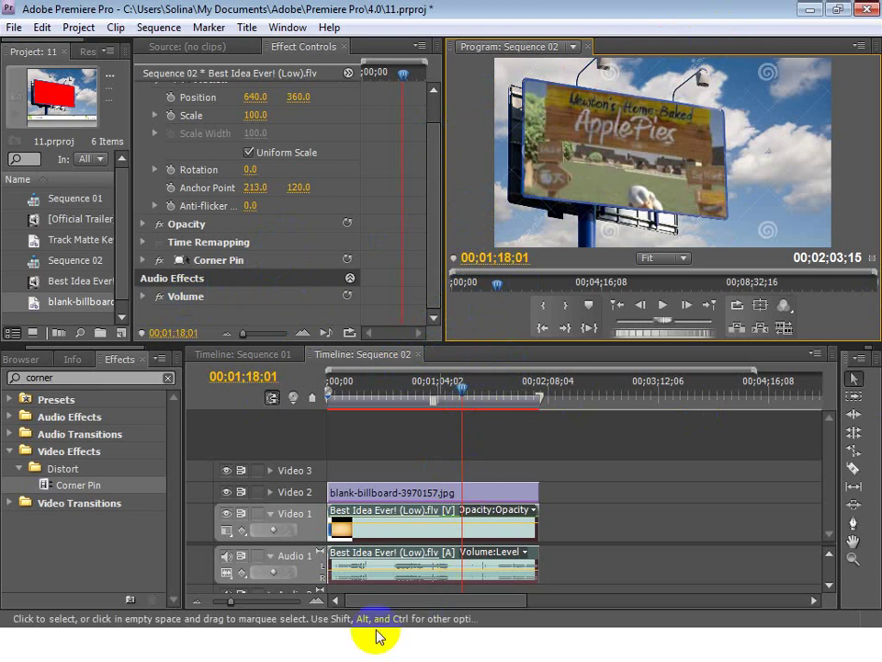
pyautogui.press('super')
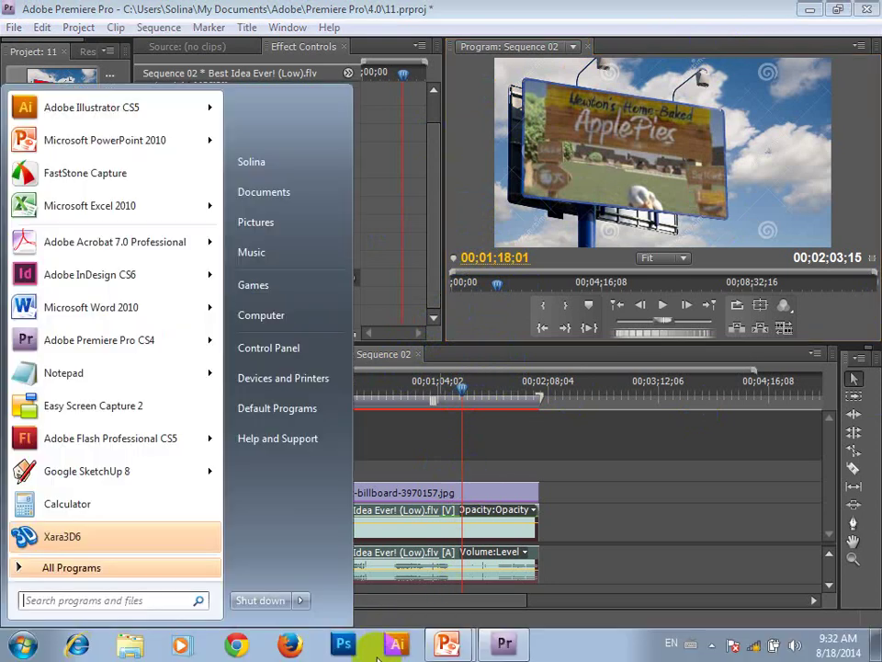
# - Page through the PowerPoint notes to the Using Title with Roll slide, then return to Premiere Pro
pyautogui.click(487, 614)
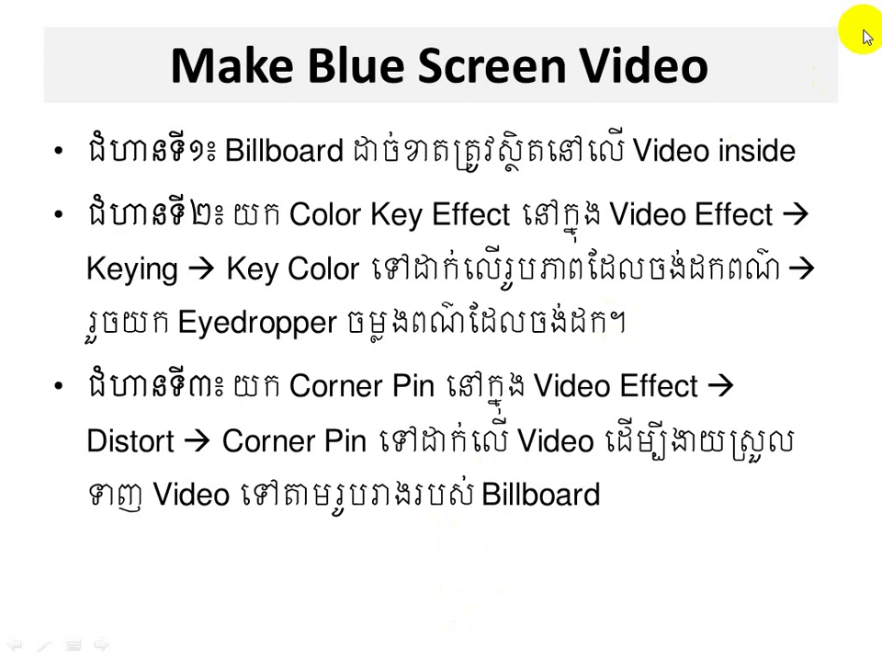
pyautogui.press('Right')
pyautogui.press('Right')
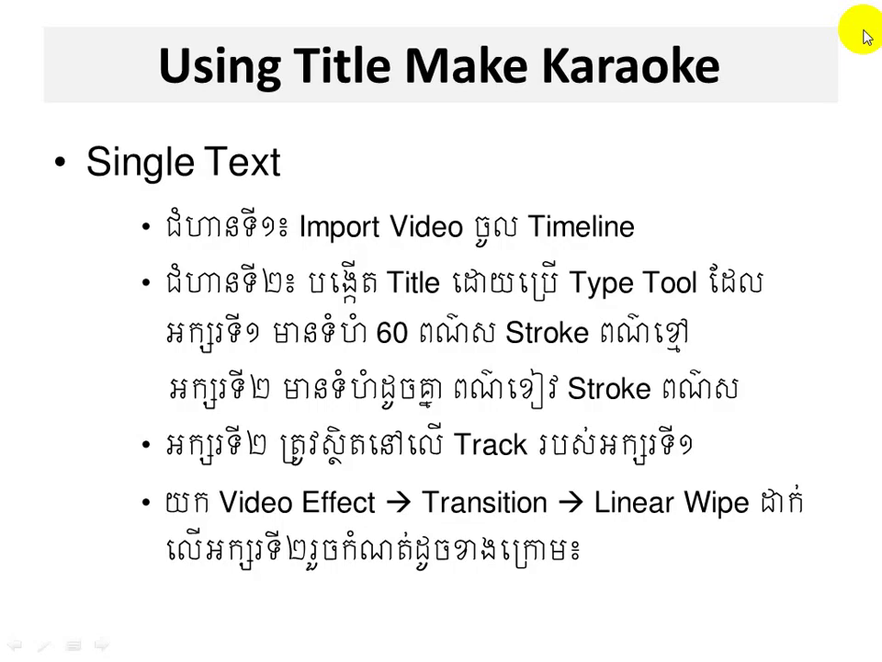
pyautogui.press('Right')
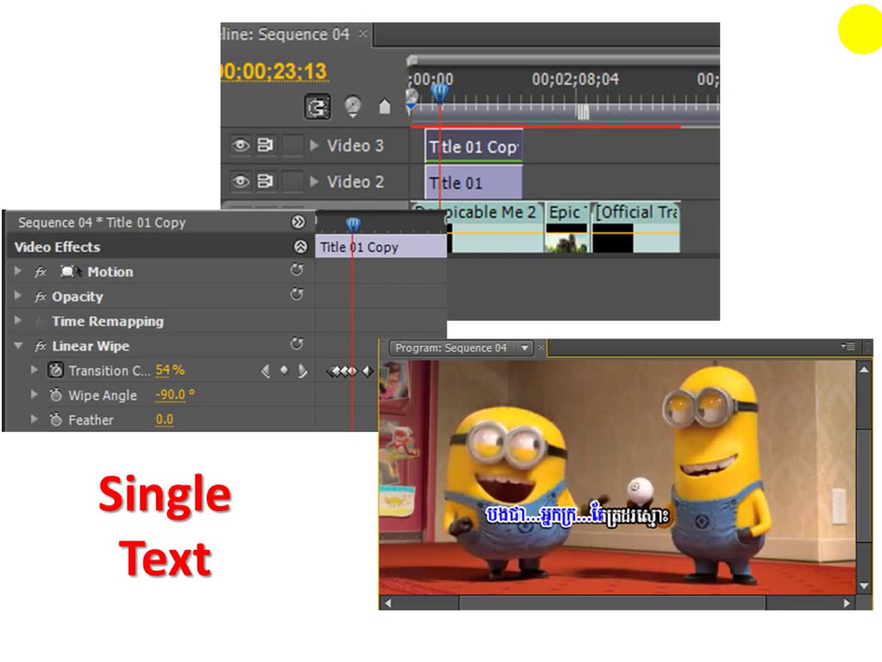
pyautogui.press('Right')
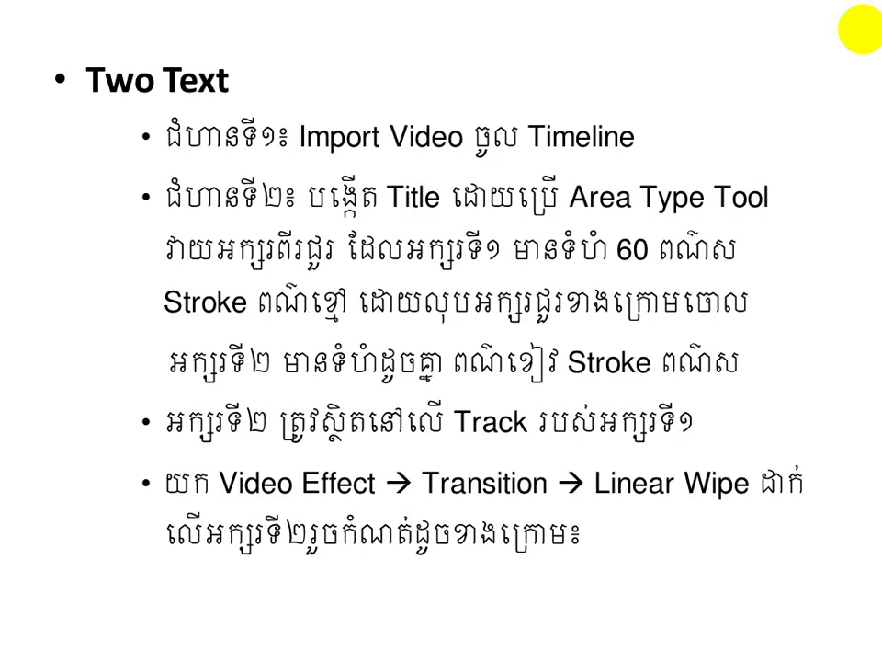
pyautogui.press('Right')
pyautogui.press('Right')
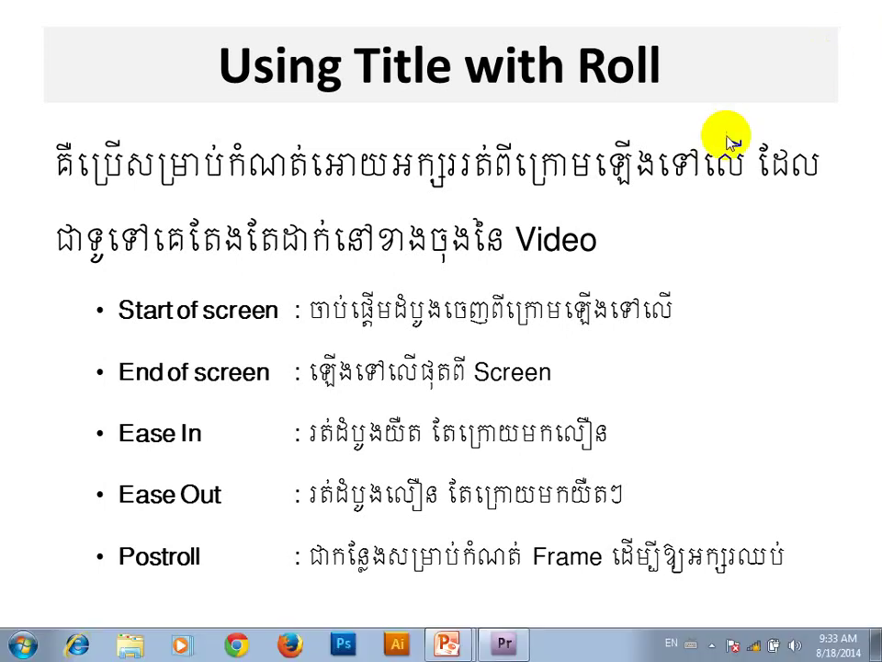
pyautogui.click(448, 643)
pyautogui.click(504, 643)
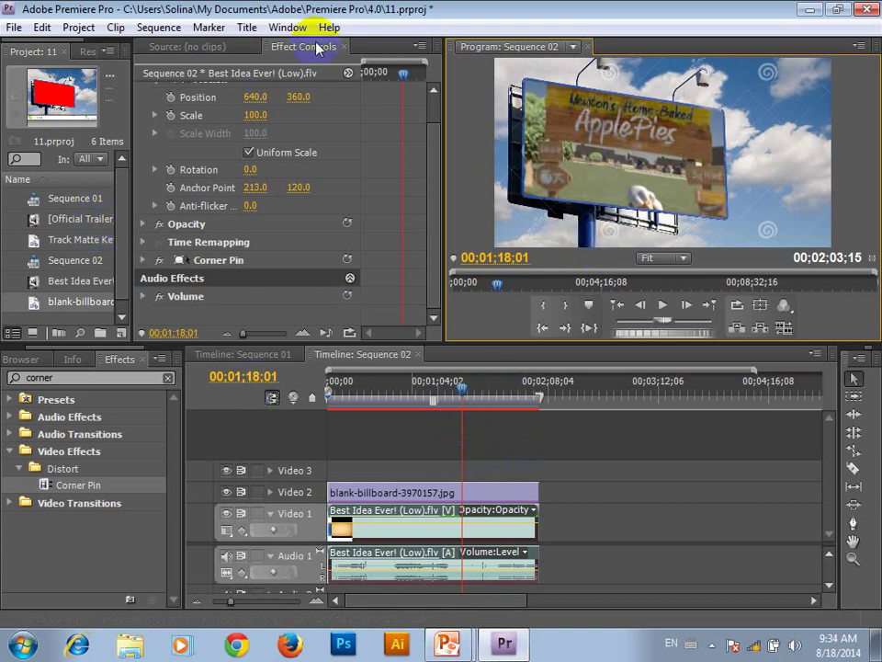
# - Create a new Default Roll title named 'Roll Title'
pyautogui.click(246, 28)
pyautogui.moveTo(312, 47)
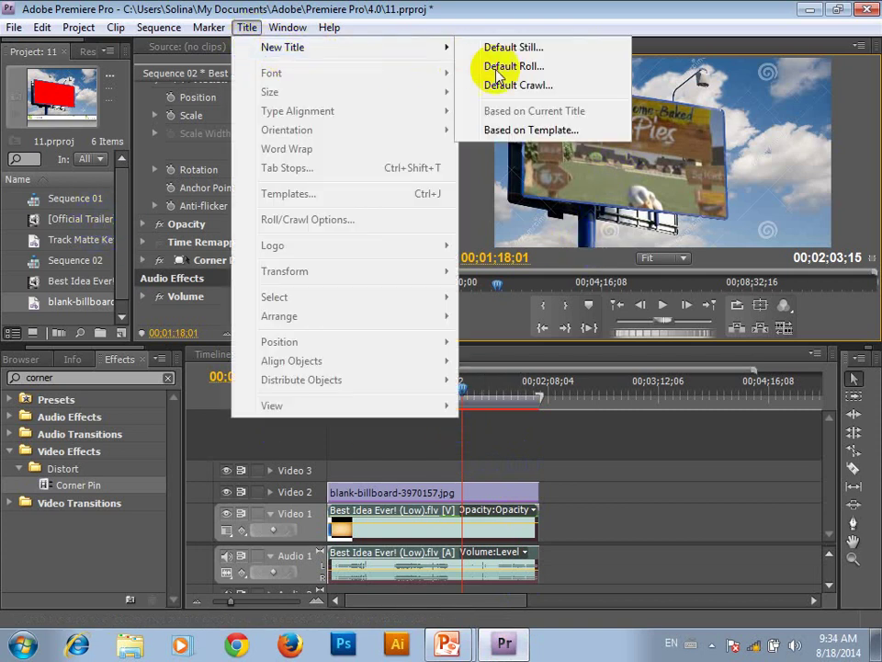
pyautogui.click(554, 73)
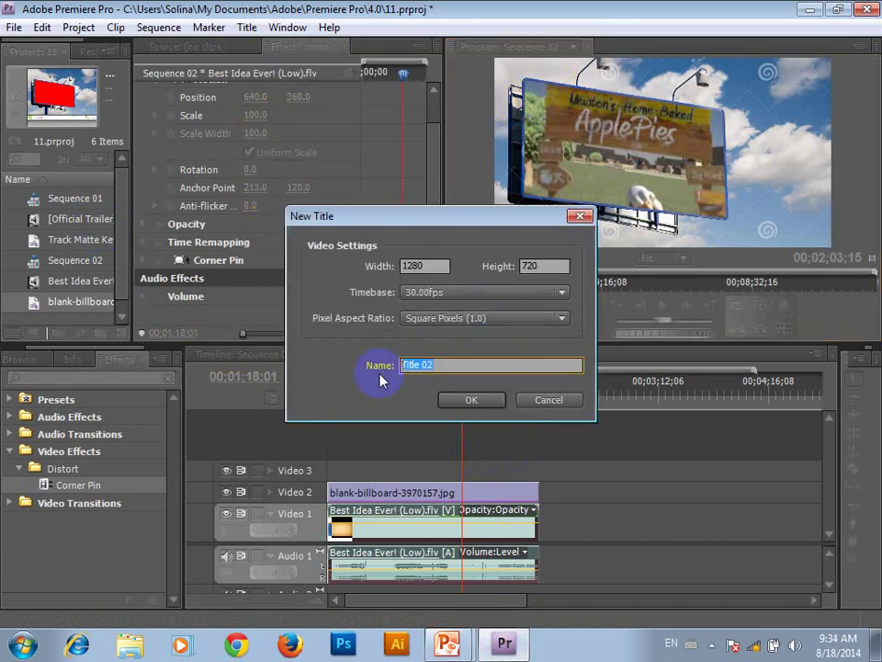
pyautogui.write('Roo')
pyautogui.press('BackSpace')
pyautogui.write('l T')
pyautogui.write('itl')
pyautogui.press('Return')
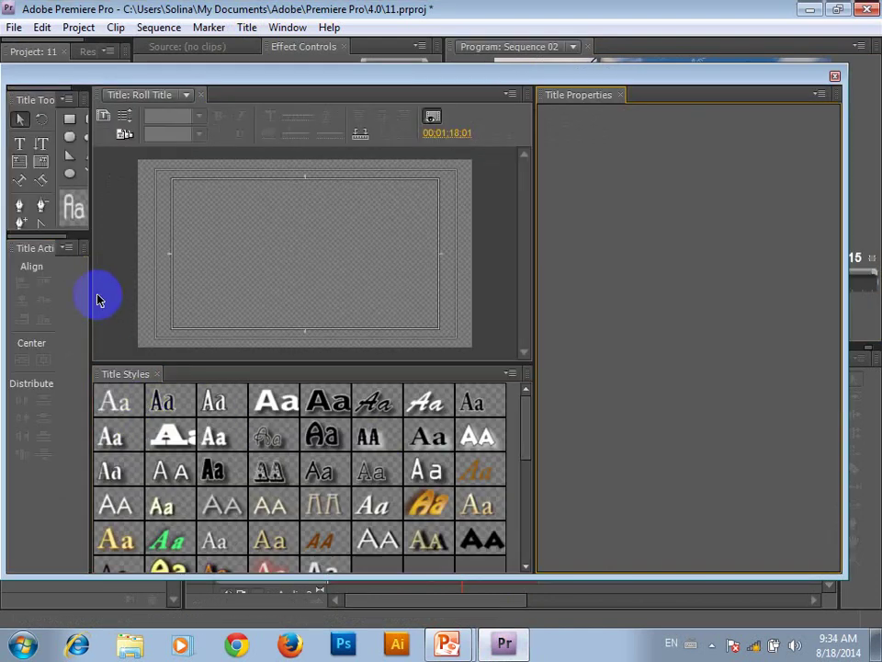
# - Draw an area text box and type several lines of 'asdf asdhfjk' placeholder text
pyautogui.click(19, 162)
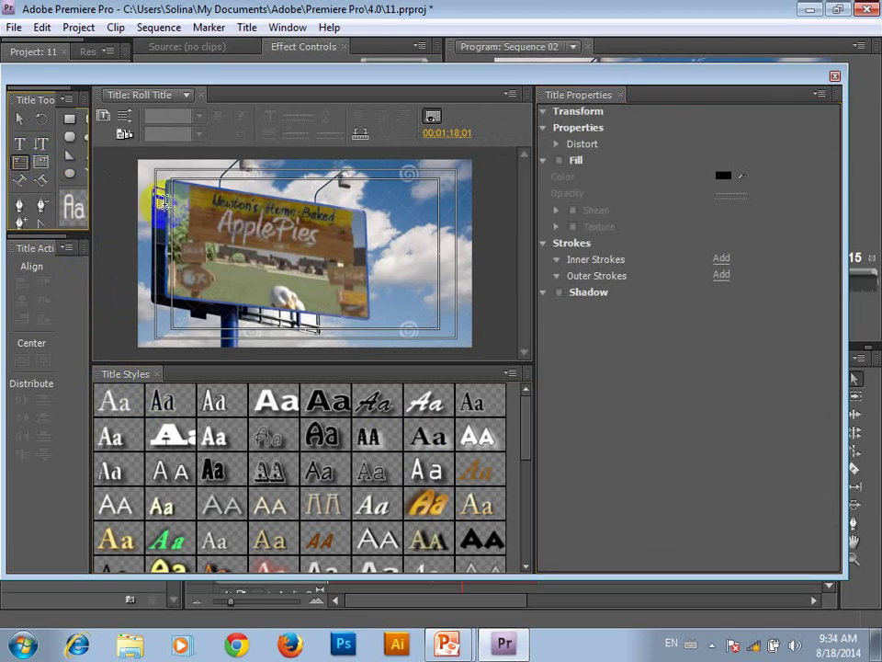
pyautogui.moveTo(158, 204)
pyautogui.mouseDown()
pyautogui.moveTo(464, 341)
pyautogui.moveTo(443, 354)
pyautogui.mouseUp()
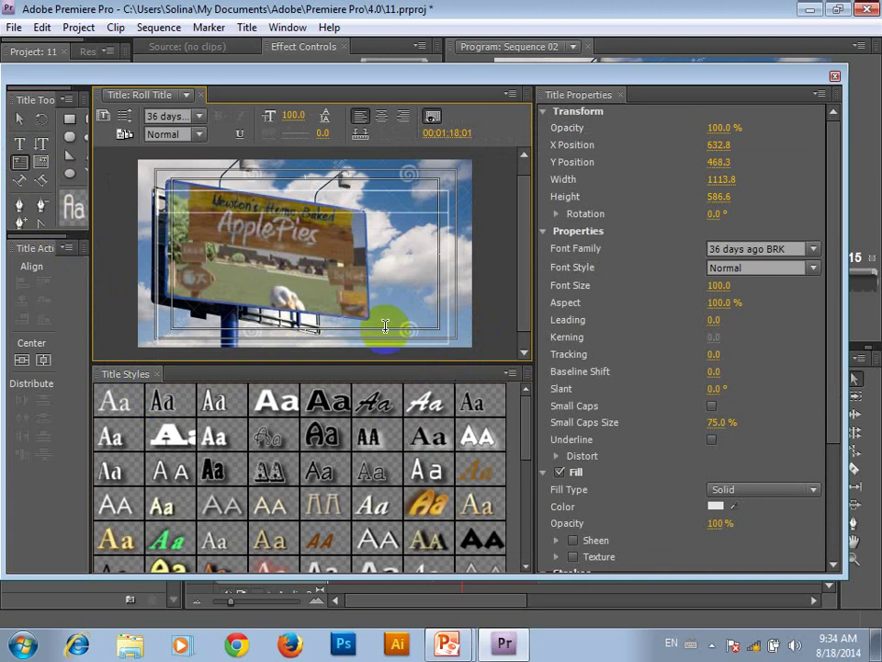
pyautogui.write('asdf asdhfjh asd')
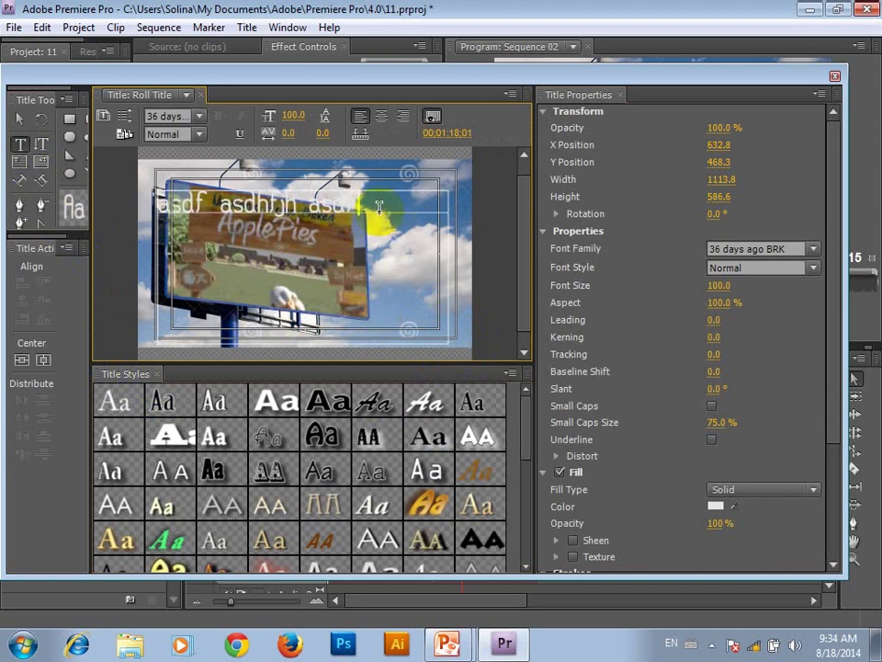
pyautogui.write('f asdf asdhfjk asdfasdf asdhfjh asdfasdf as')
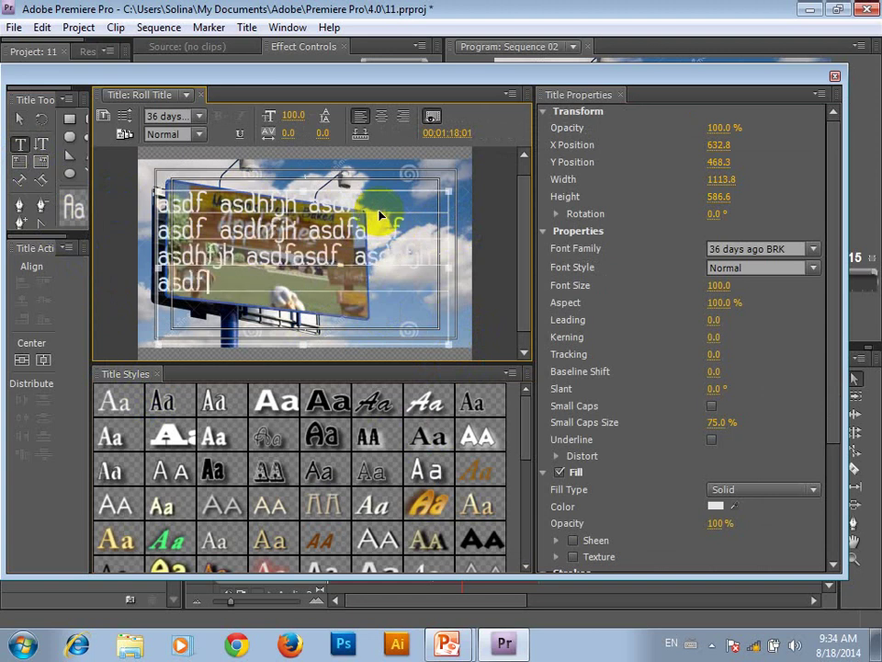
pyautogui.write('df asdfasdf asdhfjk asdfasdf asdhfjk asdf asdf')
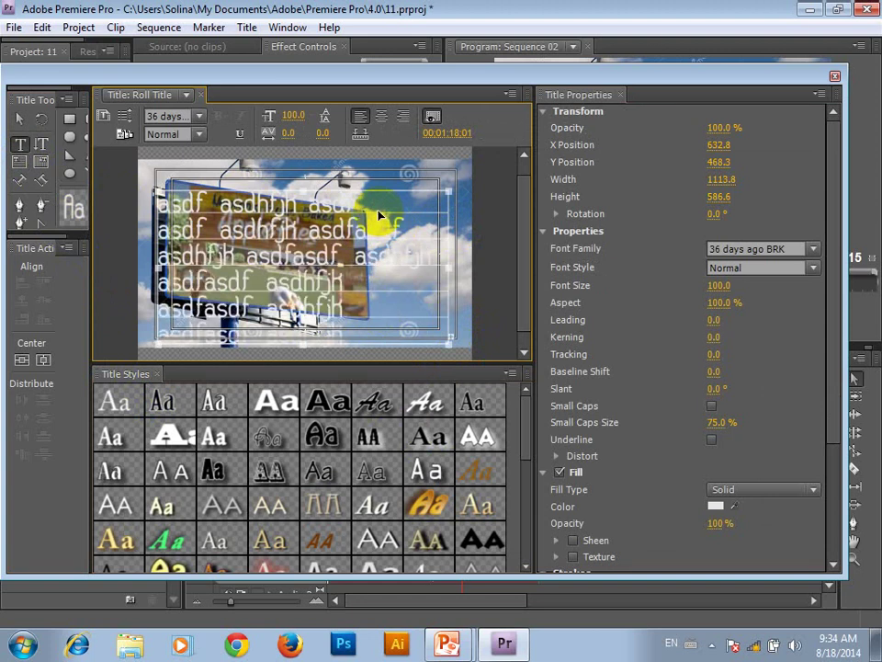
# - Stretch the text box taller to fit all lines and centre-align the text
pyautogui.click(18, 119)
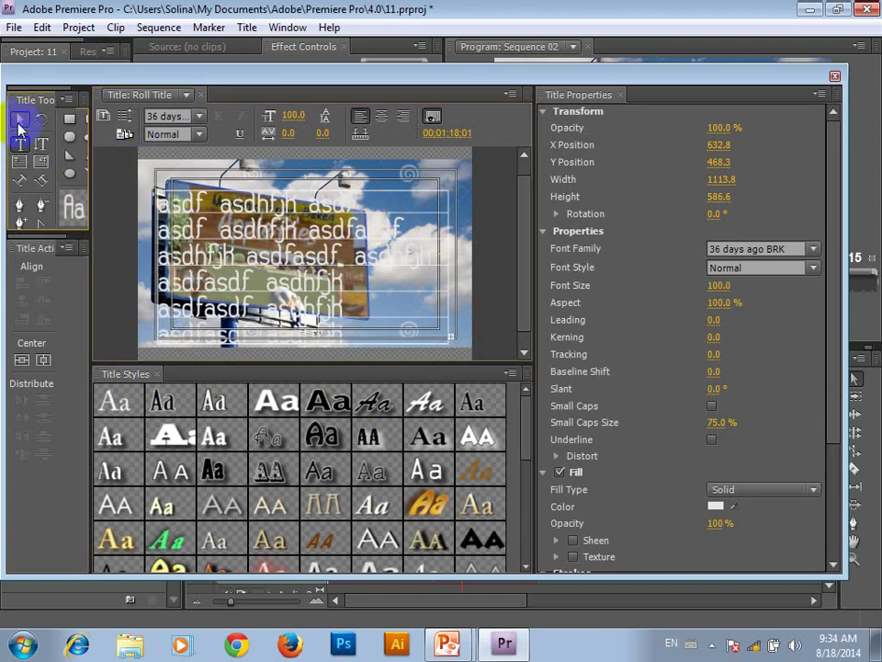
pyautogui.moveTo(305, 337); pyautogui.dragTo(286, 513)
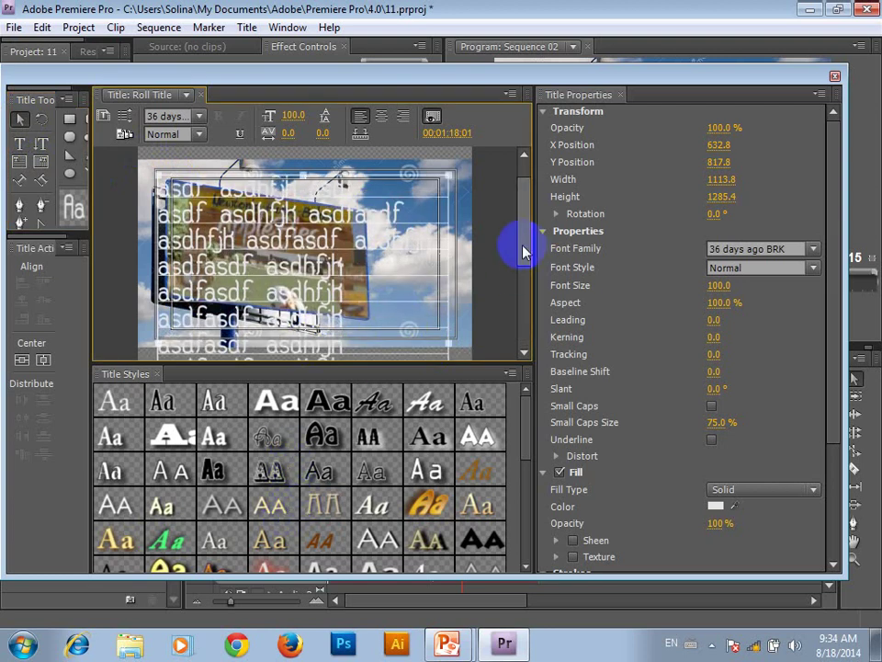
pyautogui.moveTo(522, 246)
pyautogui.mouseDown()
pyautogui.moveTo(516, 349)
pyautogui.moveTo(491, 357)
pyautogui.mouseUp()
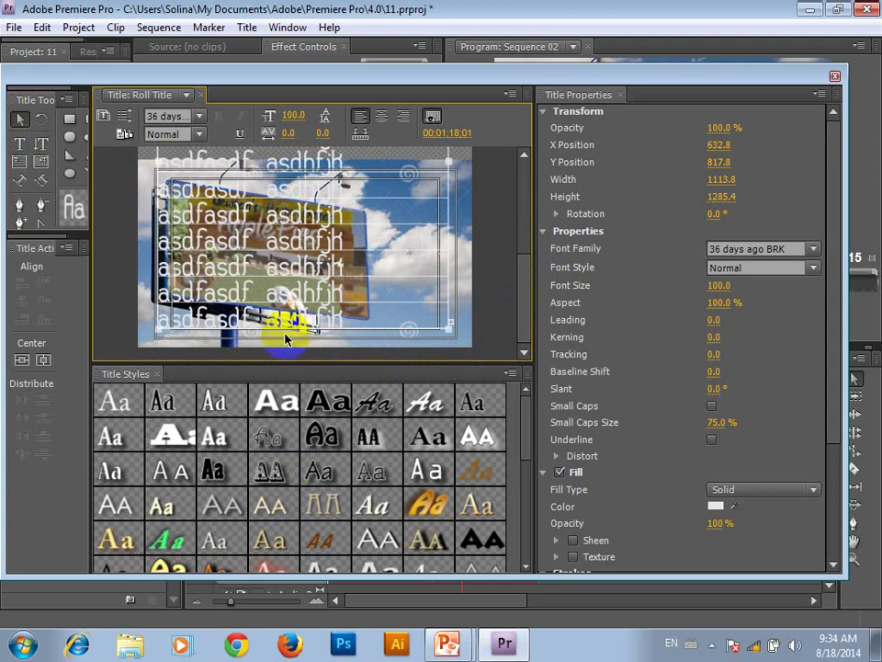
pyautogui.moveTo(319, 338)
pyautogui.mouseDown()
pyautogui.moveTo(304, 384)
pyautogui.moveTo(521, 315)
pyautogui.mouseUp()
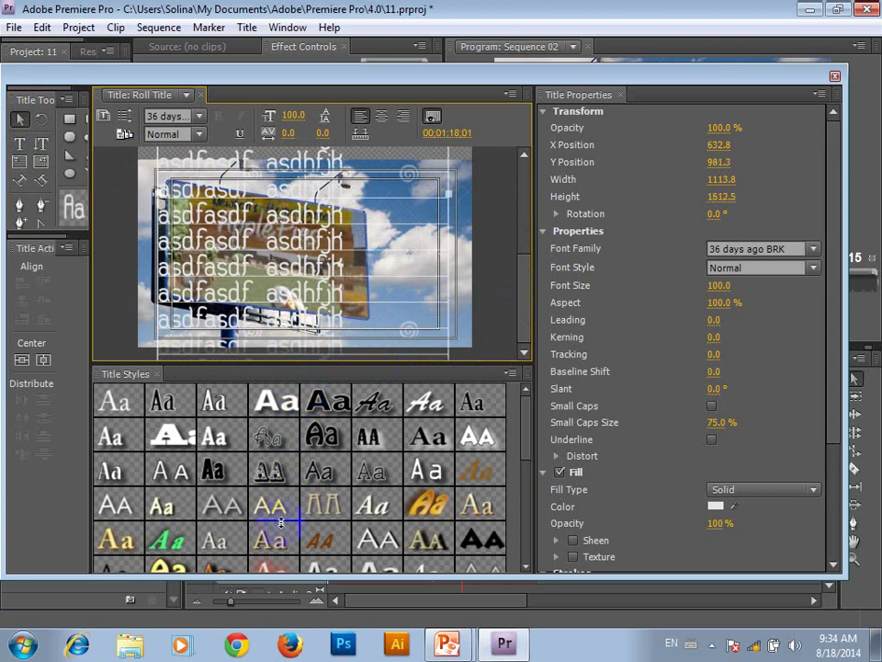
pyautogui.click(524, 352)
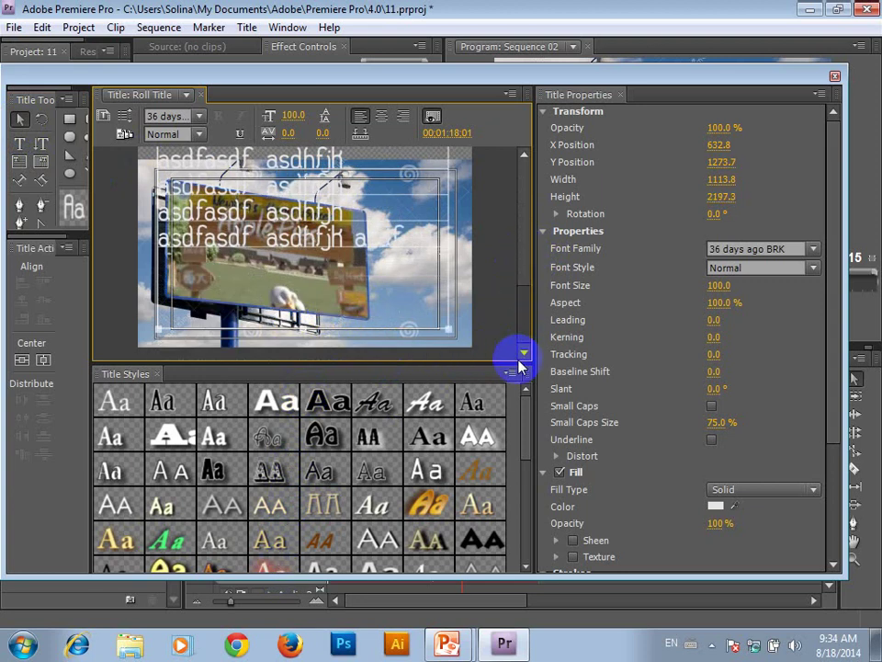
pyautogui.moveTo(523, 308); pyautogui.dragTo(530, 164)
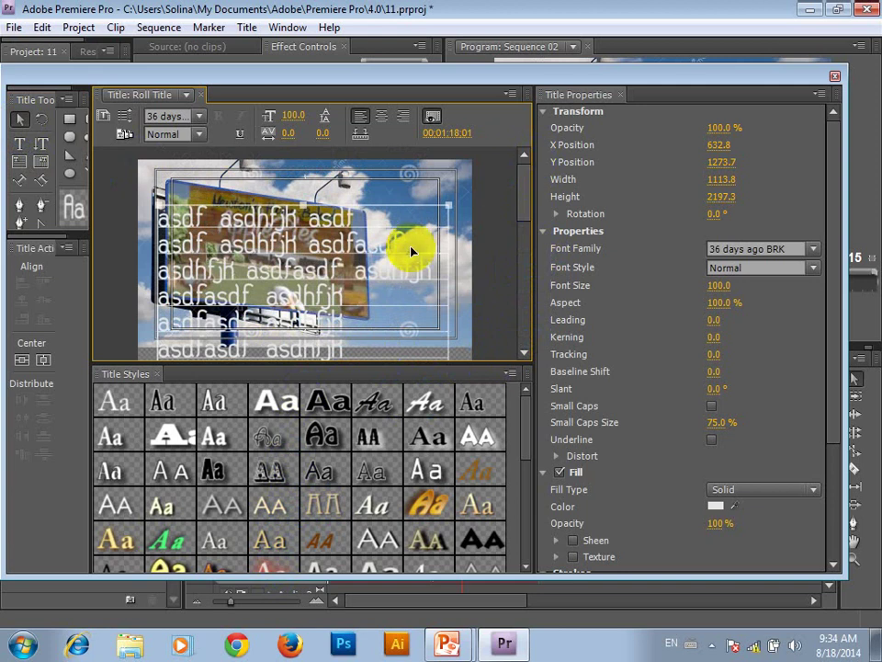
pyautogui.click(375, 117)
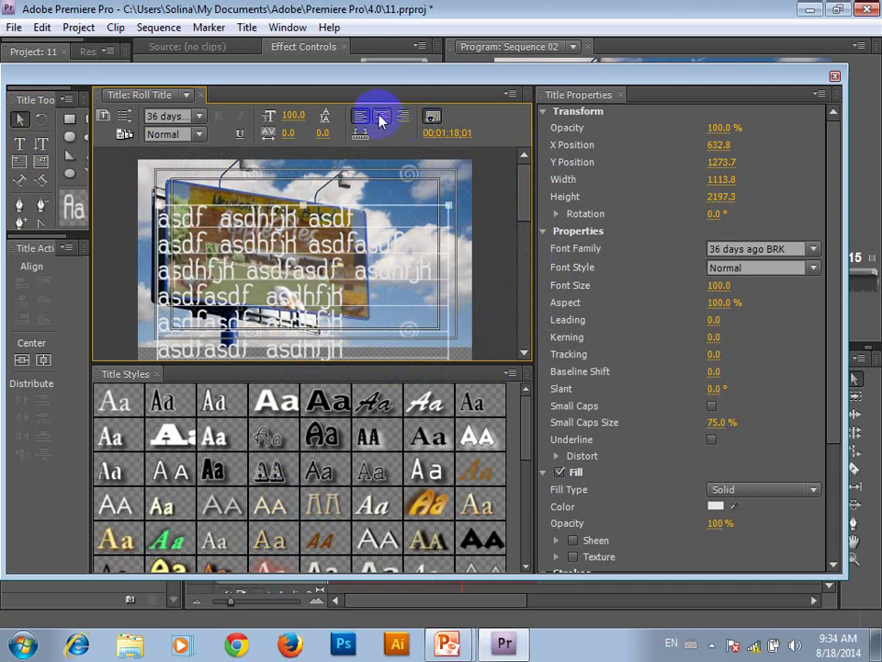
pyautogui.click(379, 120)
# - Set the title text fill colour to bright red
pyautogui.click(714, 507)
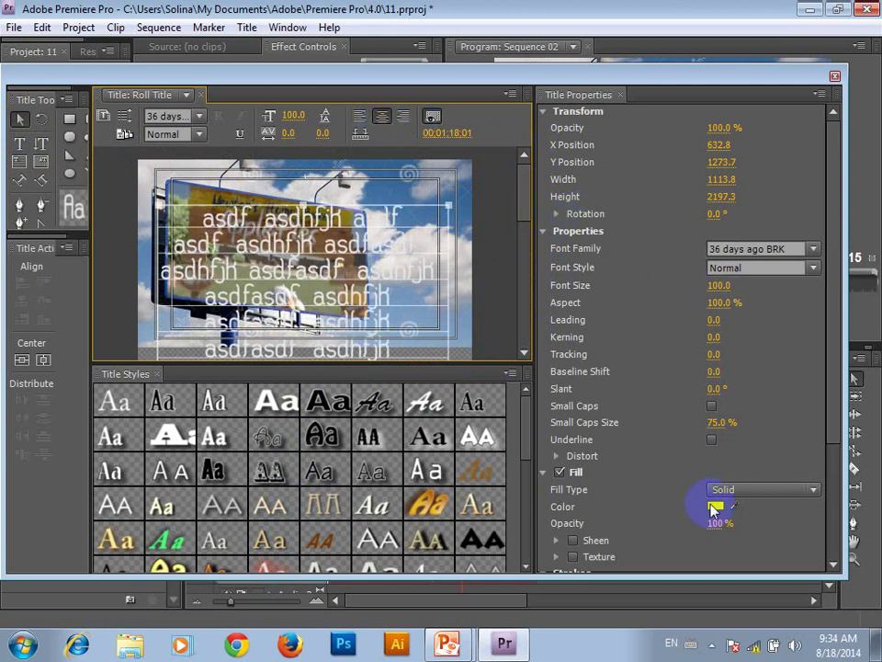
pyautogui.click(467, 446)
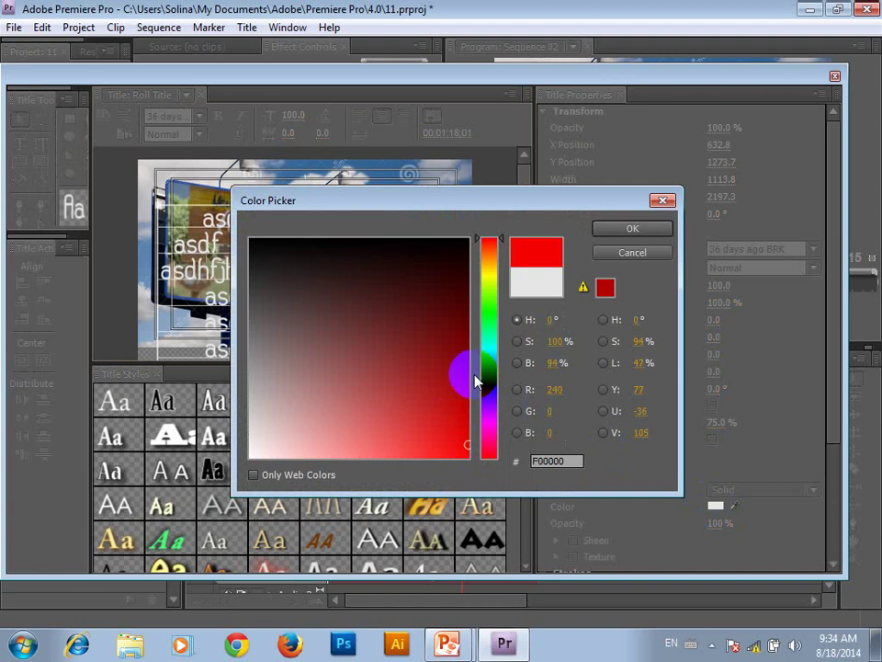
pyautogui.click(467, 283)
pyautogui.click(469, 294)
pyautogui.click(605, 229)
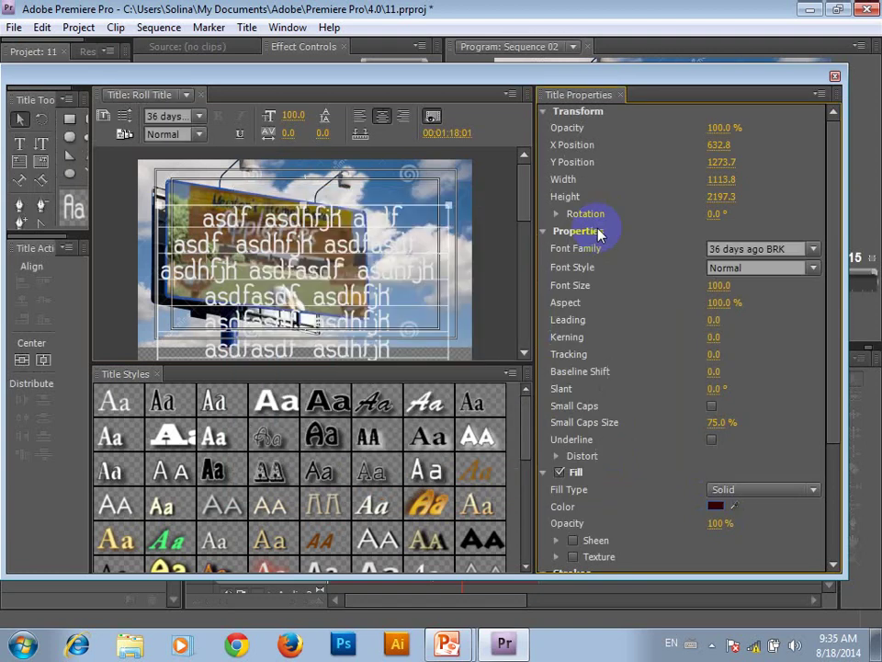
pyautogui.click(715, 507)
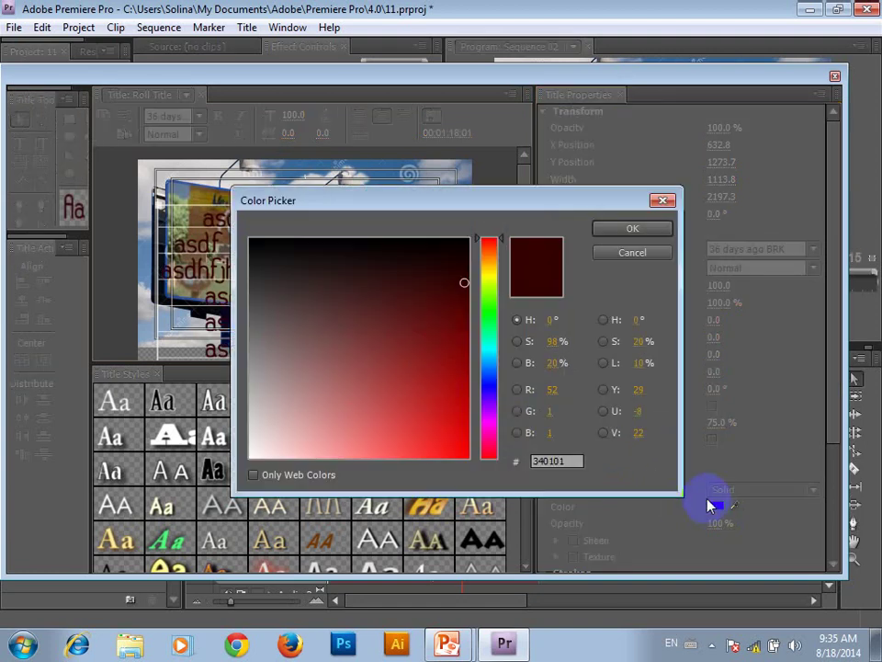
pyautogui.click(456, 457)
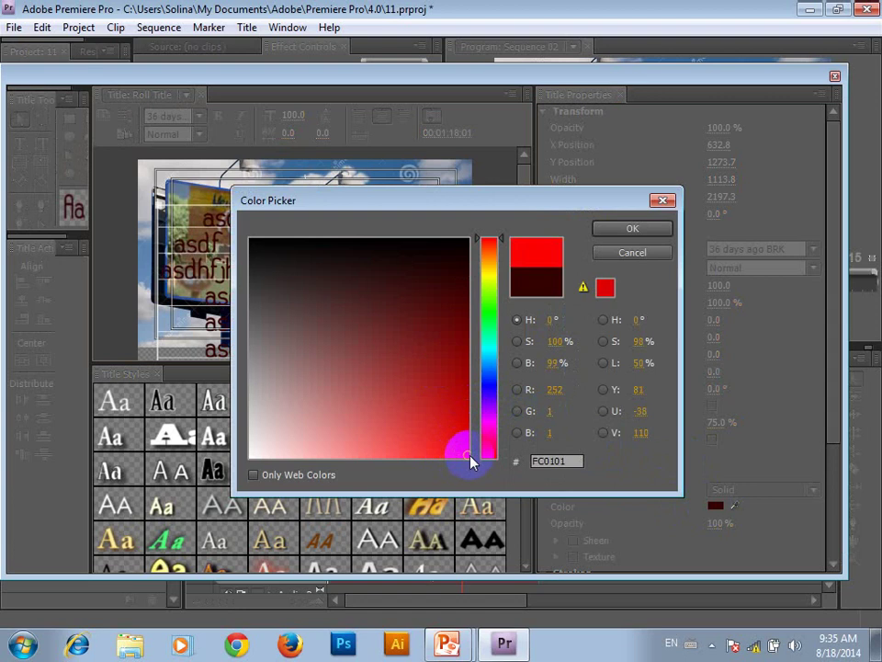
pyautogui.click(616, 228)
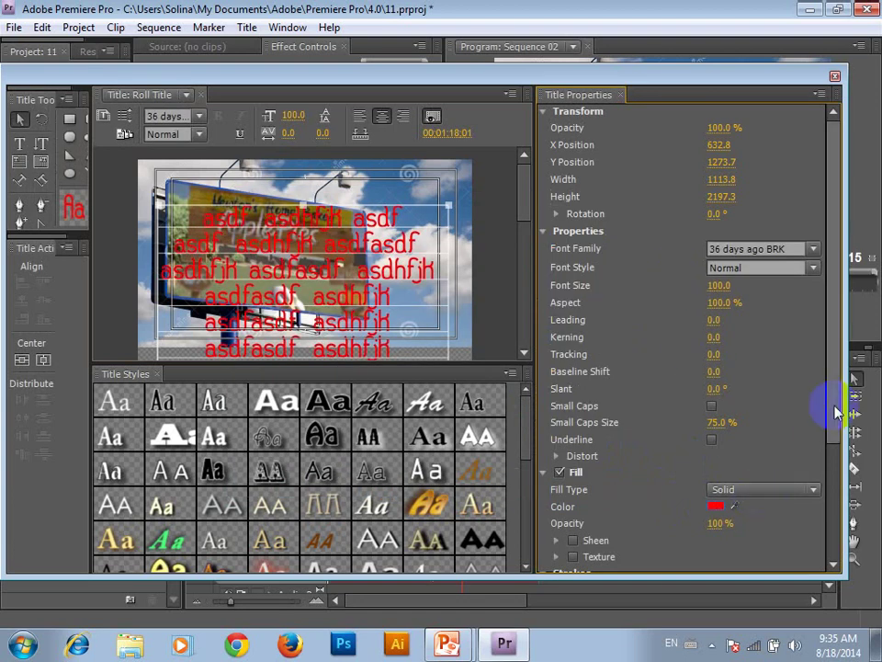
# - Add a white Outer Stroke of size 25 and close the Titler
pyautogui.moveTo(836, 410); pyautogui.dragTo(831, 549)
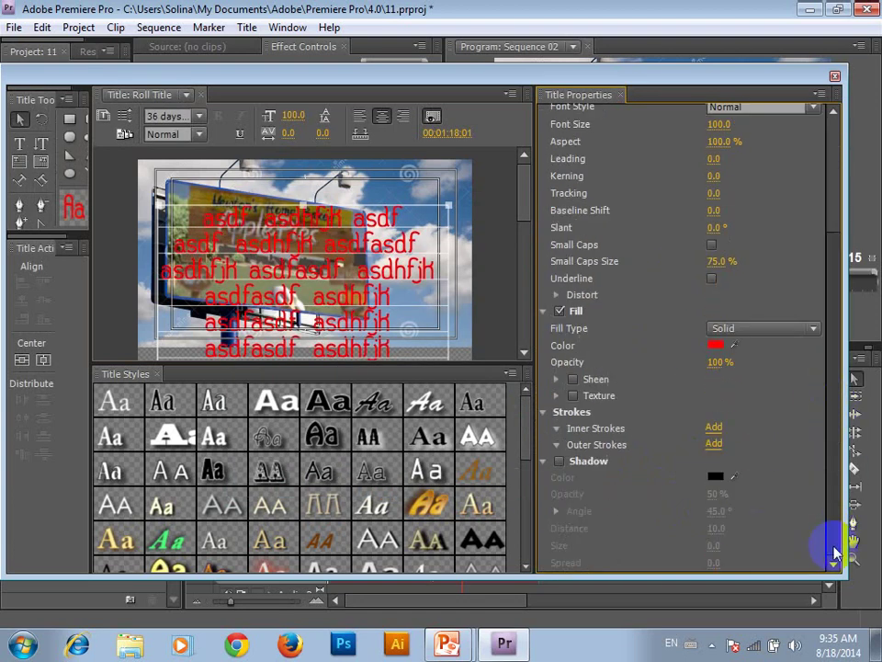
pyautogui.click(716, 445)
pyautogui.click(716, 531)
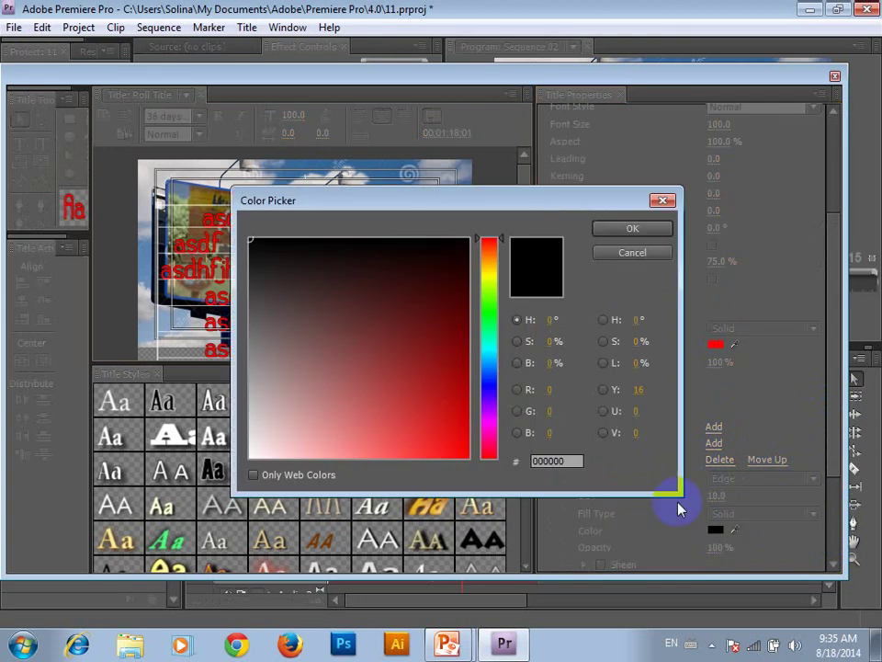
pyautogui.click(251, 456)
pyautogui.click(664, 233)
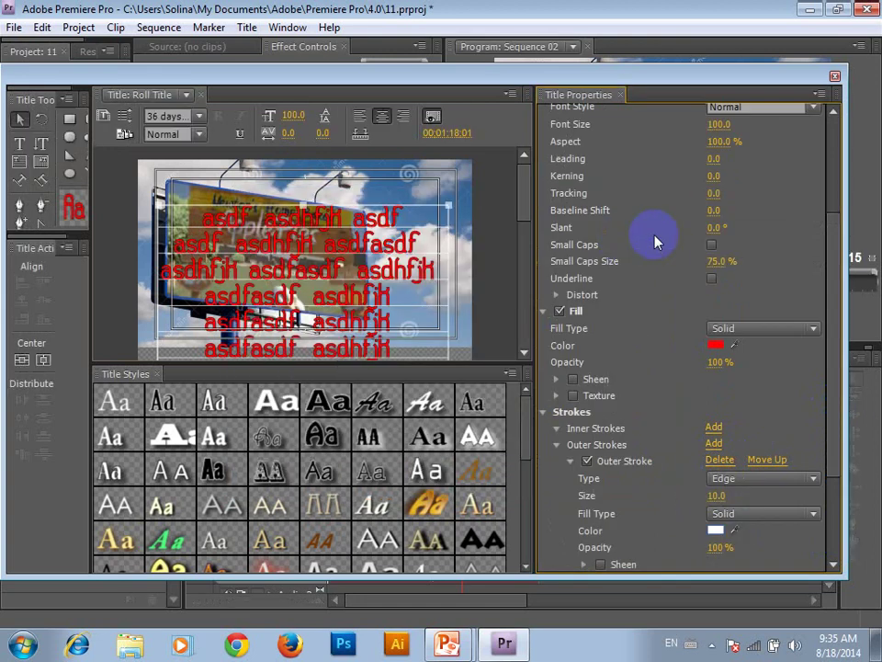
pyautogui.click(720, 529)
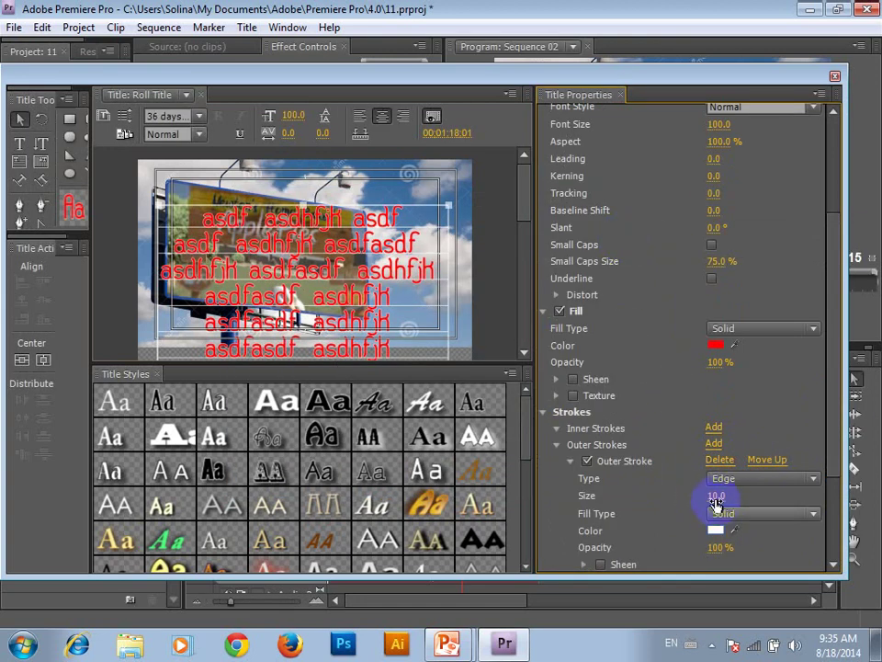
pyautogui.write('20')
pyautogui.moveTo(741, 497); pyautogui.dragTo(746, 497)
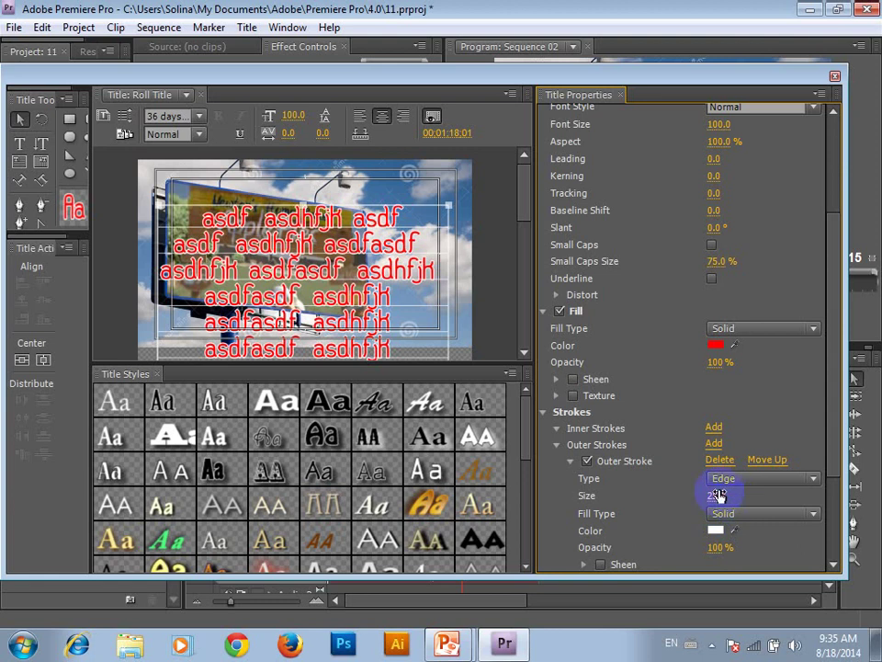
pyautogui.click(409, 211)
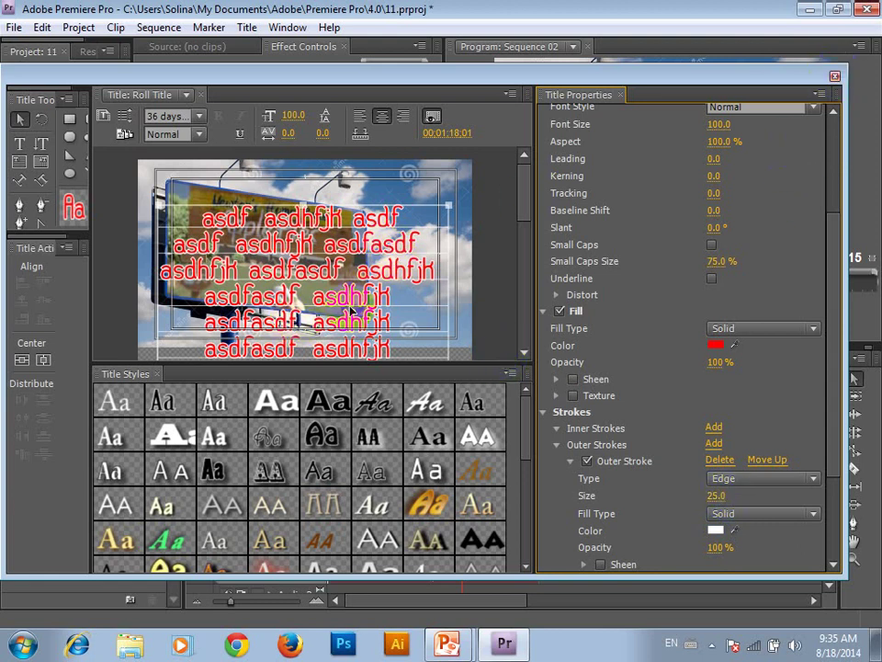
pyautogui.click(834, 76)
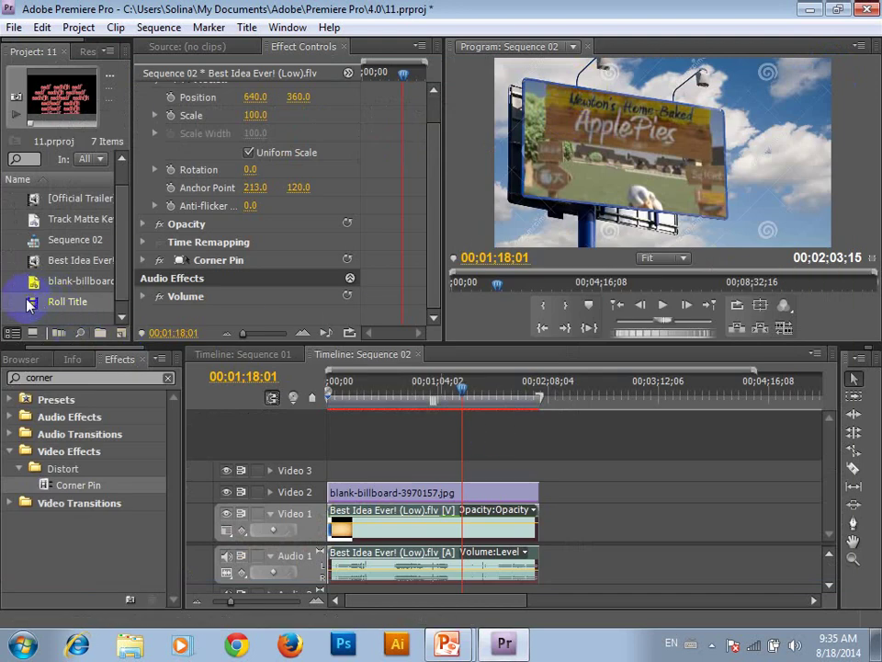
# - Place Roll Title on Video 3 above the billboard, preview it, and shorten its end
pyautogui.moveTo(27, 305)
pyautogui.mouseDown()
pyautogui.moveTo(467, 471)
pyautogui.moveTo(528, 476)
pyautogui.mouseUp()
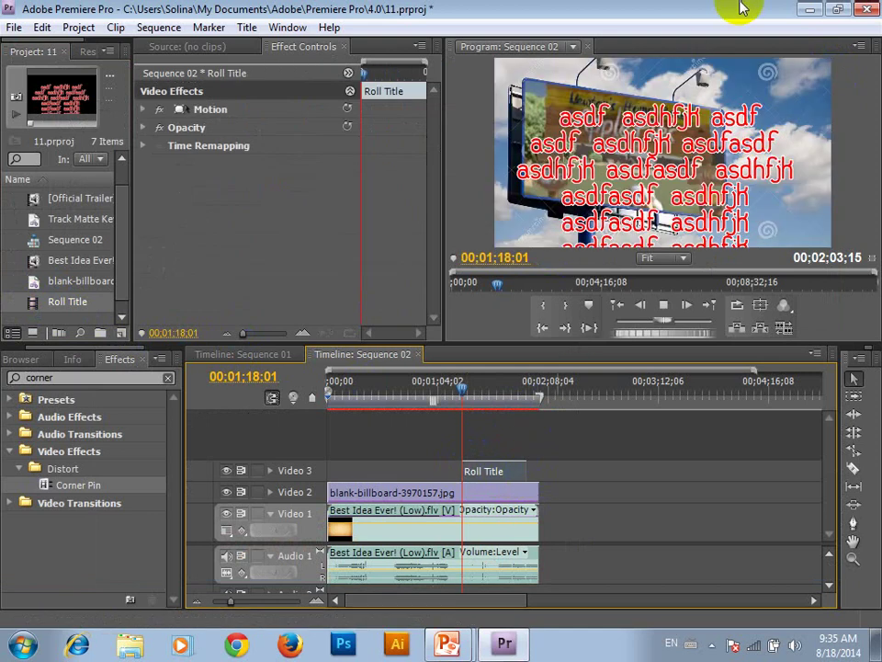
pyautogui.press('space')
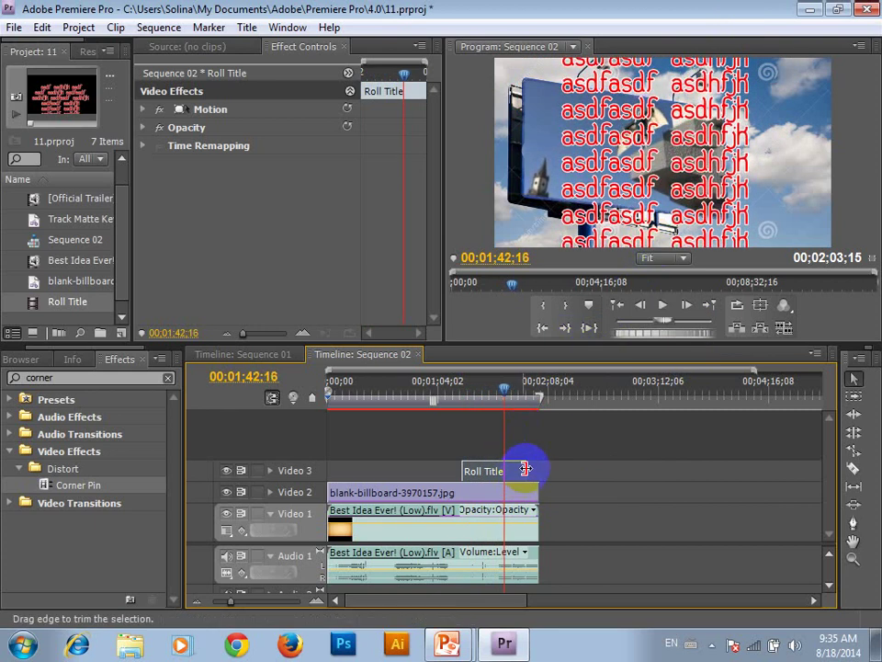
pyautogui.moveTo(526, 470); pyautogui.dragTo(482, 471)
# - Replay from the title's start and lengthen the Roll Title clip slightly
pyautogui.moveTo(503, 388); pyautogui.dragTo(459, 398)
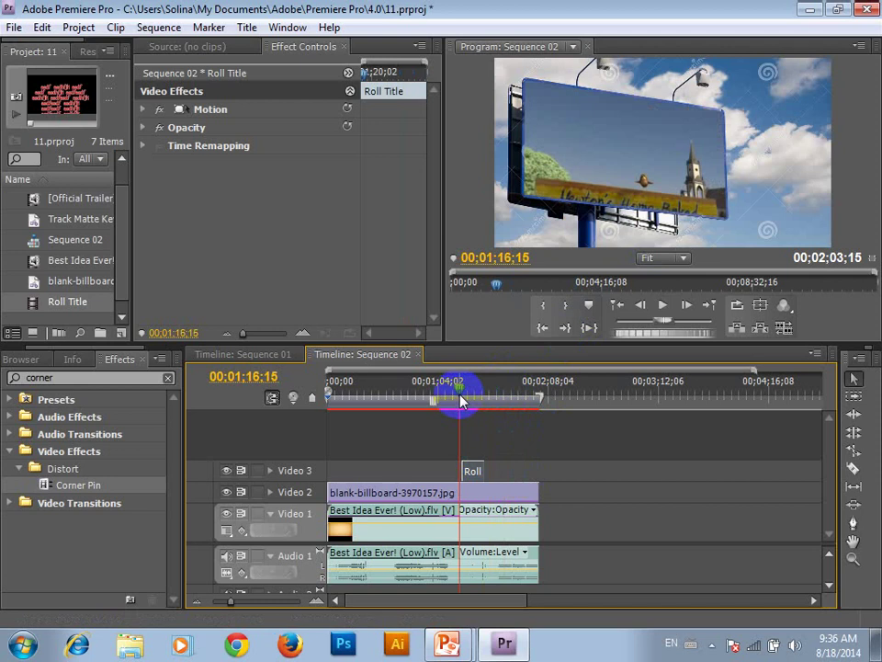
pyautogui.press('space')
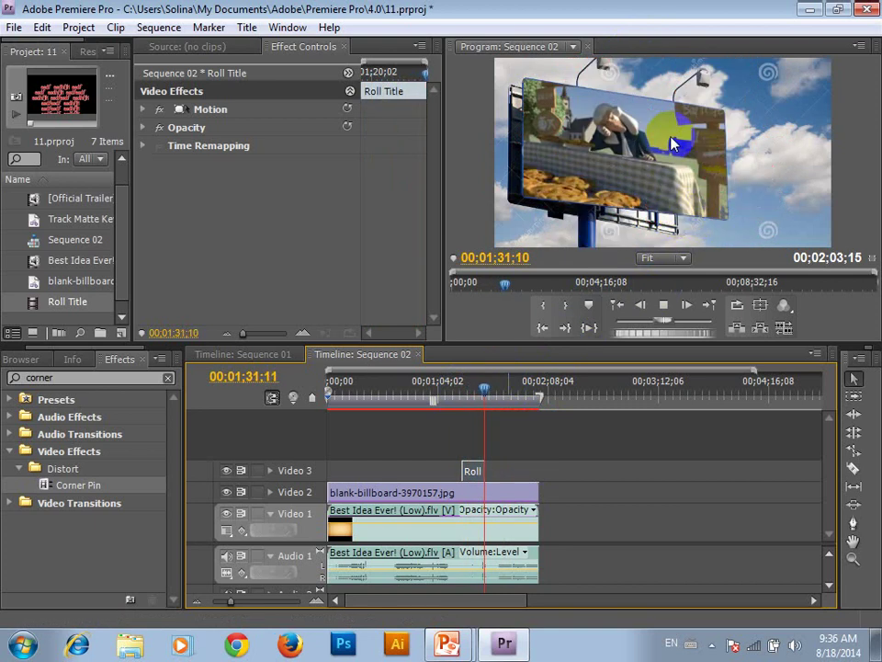
pyautogui.moveTo(487, 397); pyautogui.dragTo(462, 397)
pyautogui.moveTo(484, 470)
pyautogui.mouseDown()
pyautogui.moveTo(524, 476)
pyautogui.moveTo(501, 476)
pyautogui.mouseUp()
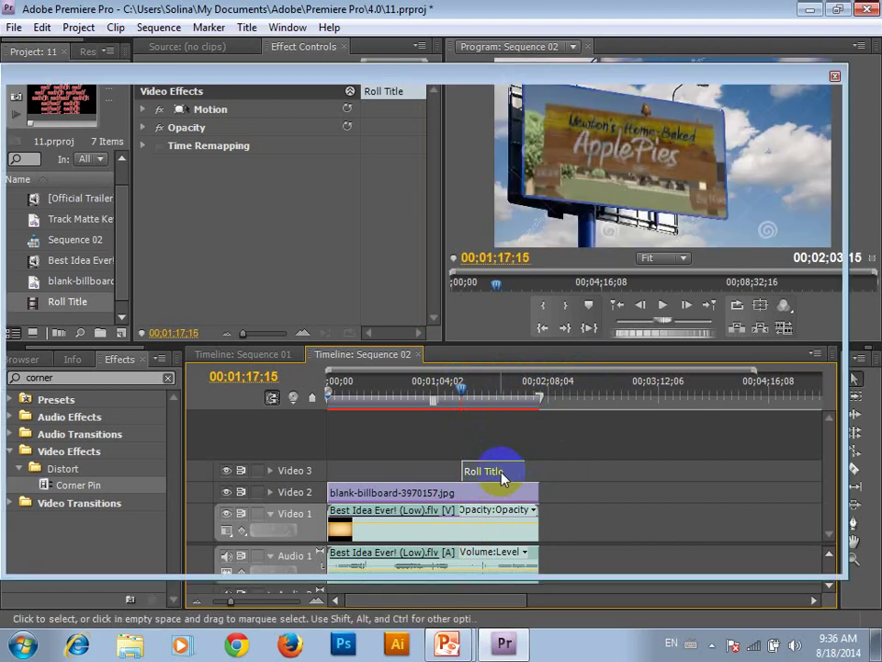
# - Reopen Roll Title, enlarge its text block, and set the roll to Start and End Off Screen
pyautogui.doubleClick(502, 473)
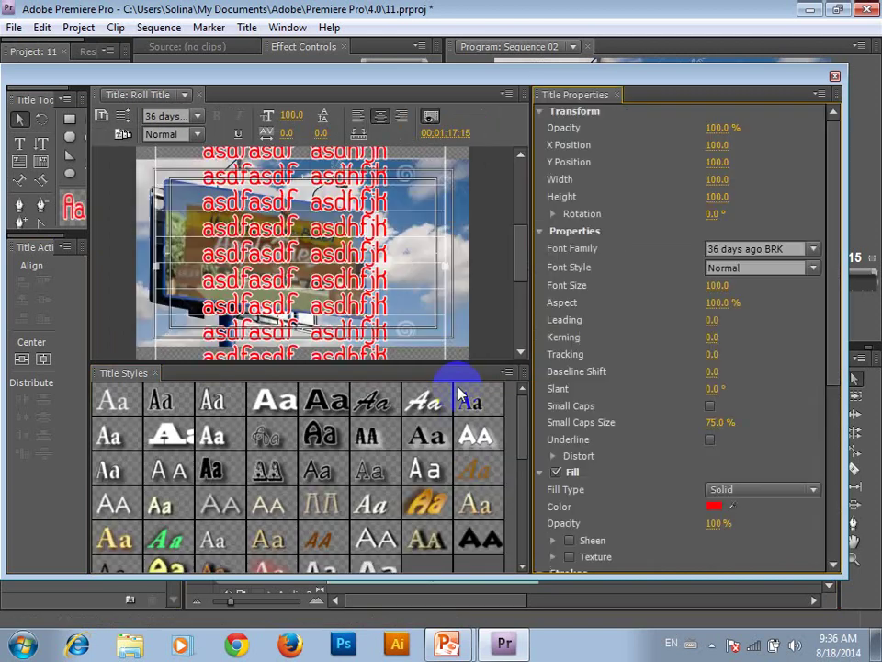
pyautogui.moveTo(322, 187); pyautogui.dragTo(337, 355)
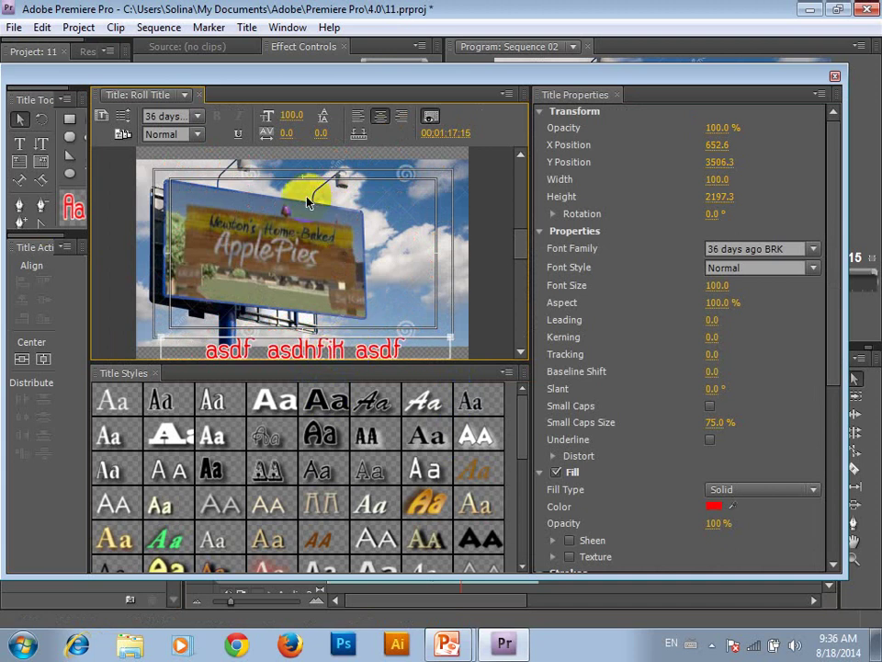
pyautogui.click(122, 120)
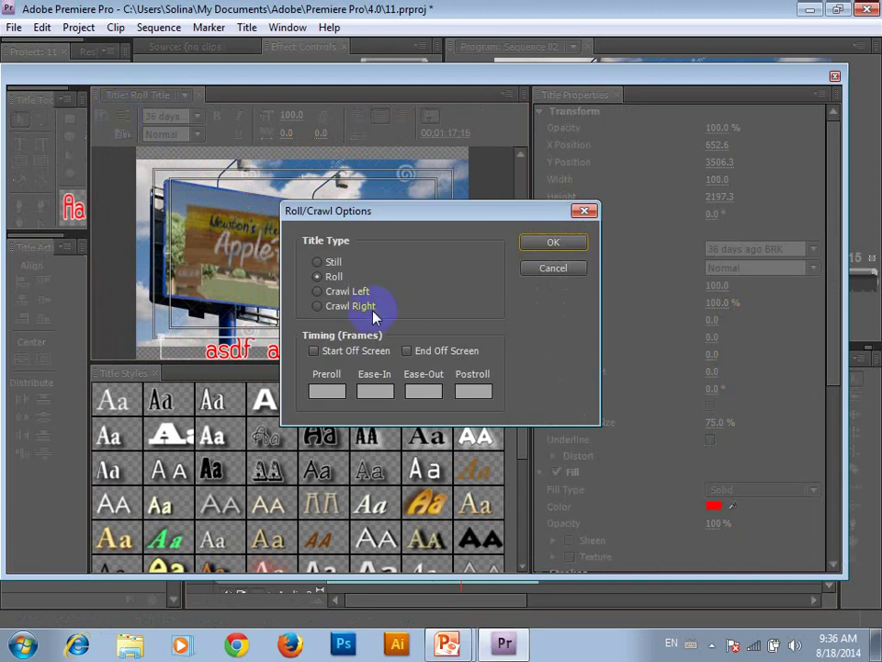
pyautogui.click(322, 355)
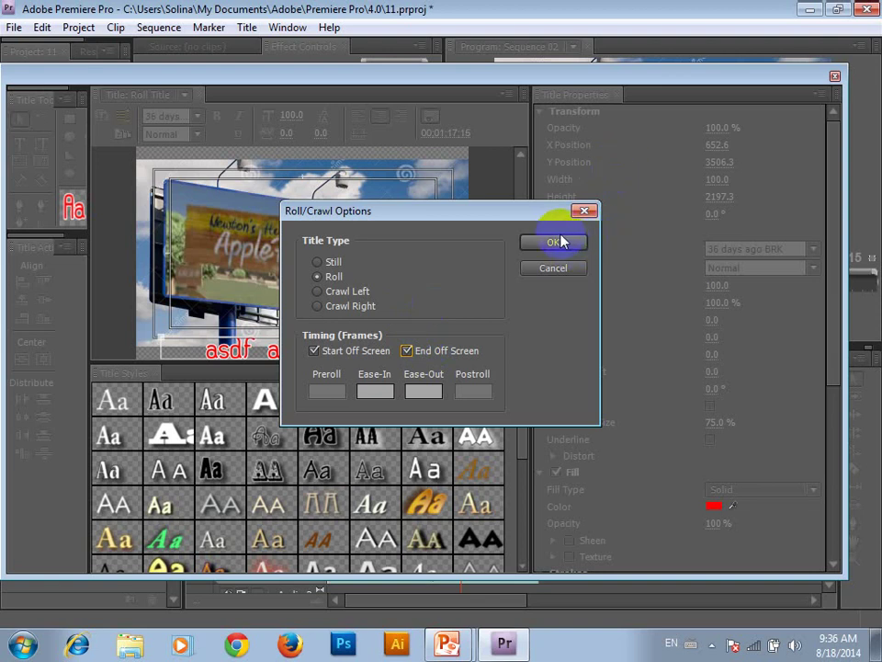
pyautogui.moveTo(457, 214); pyautogui.dragTo(519, 229)
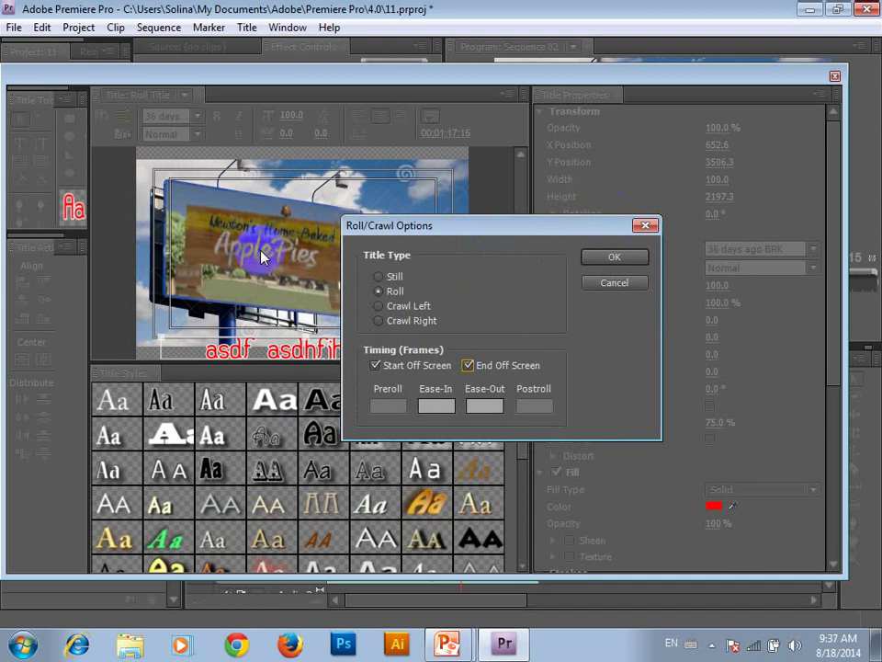
pyautogui.click(613, 257)
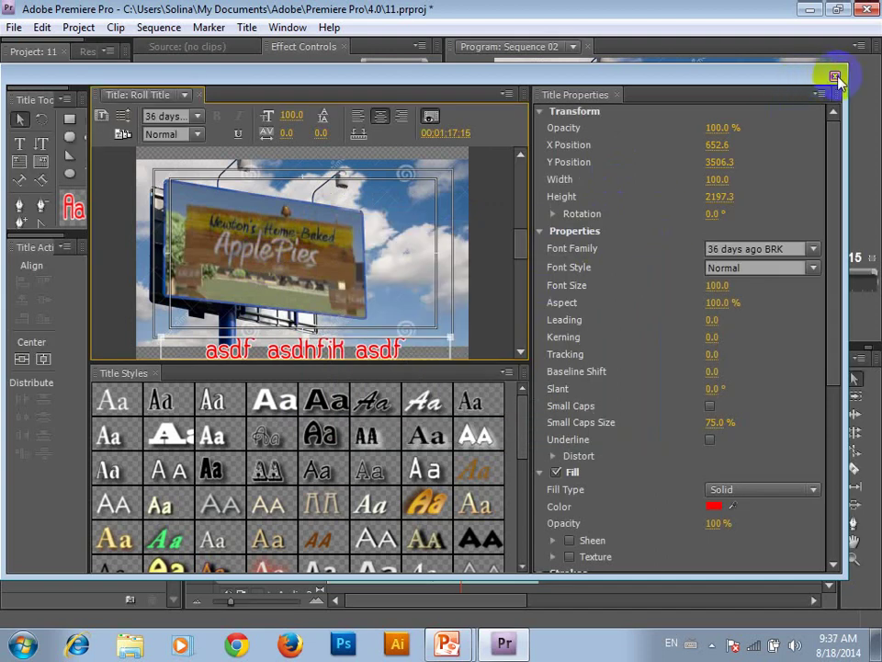
# - Close the Titler, play Sequence 02 to watch the text roll off the billboard, then select Roll Title
pyautogui.click(806, 92)
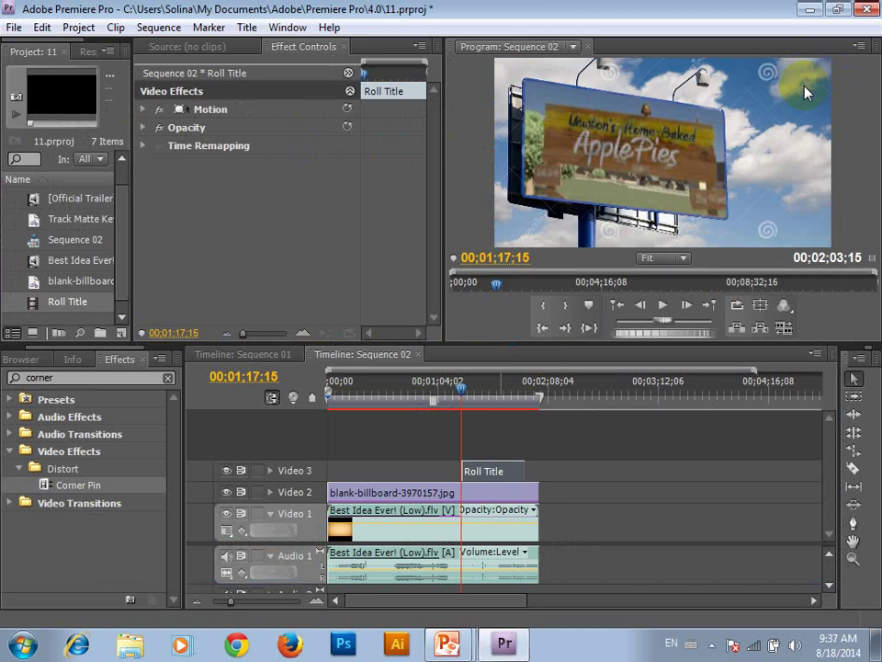
pyautogui.click(650, 417)
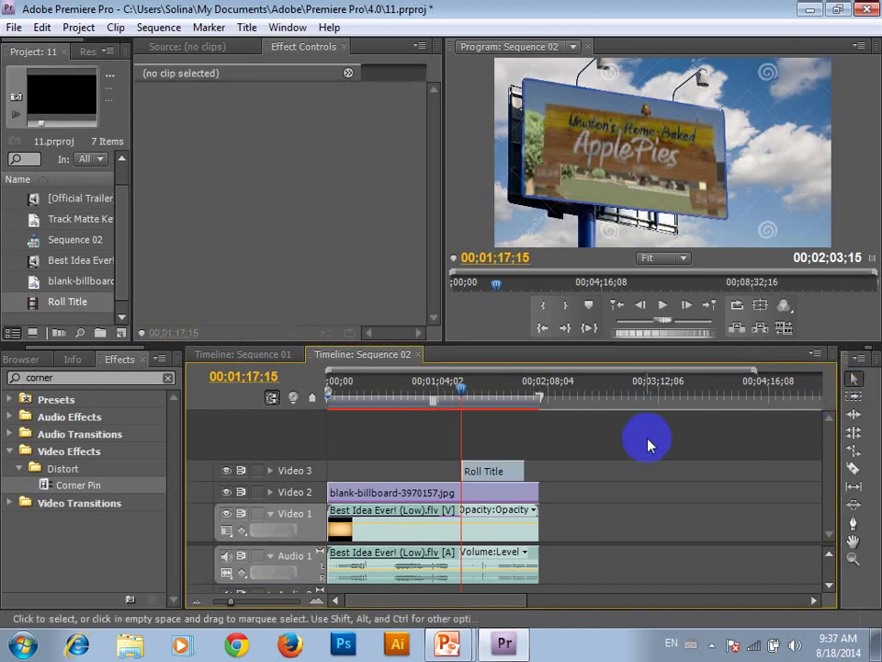
pyautogui.press('space')
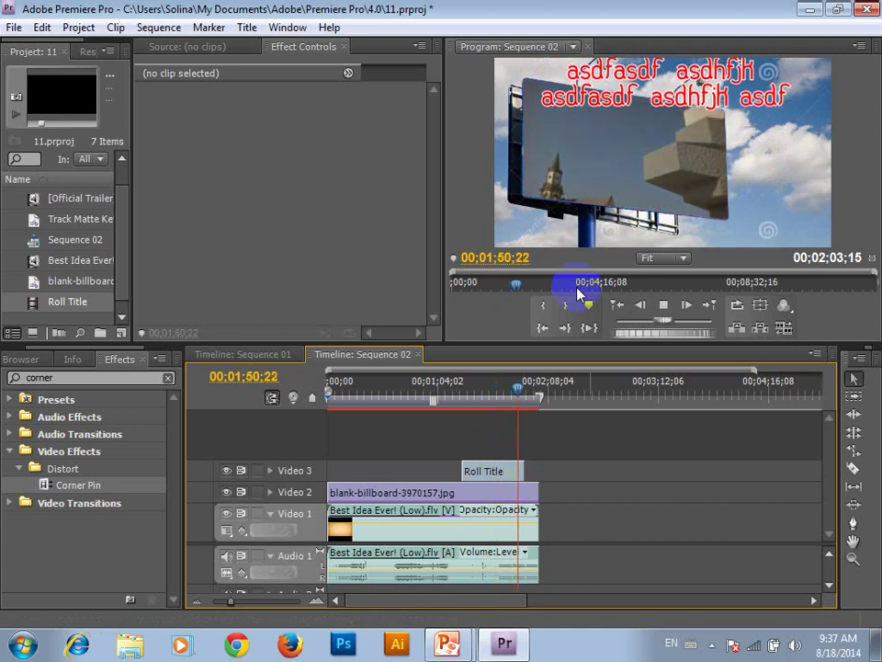
pyautogui.moveTo(517, 399); pyautogui.dragTo(466, 399)
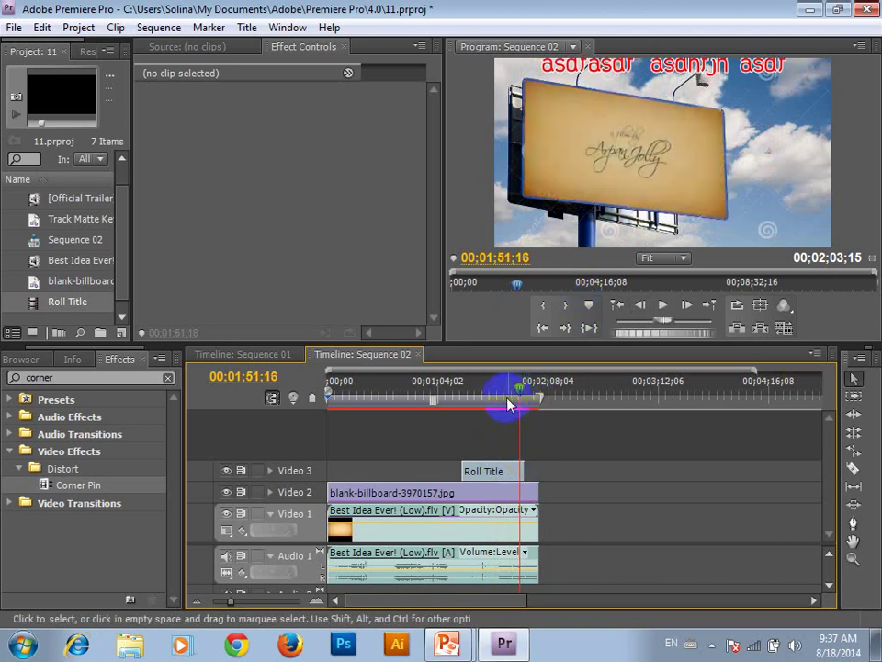
pyautogui.click(501, 470)
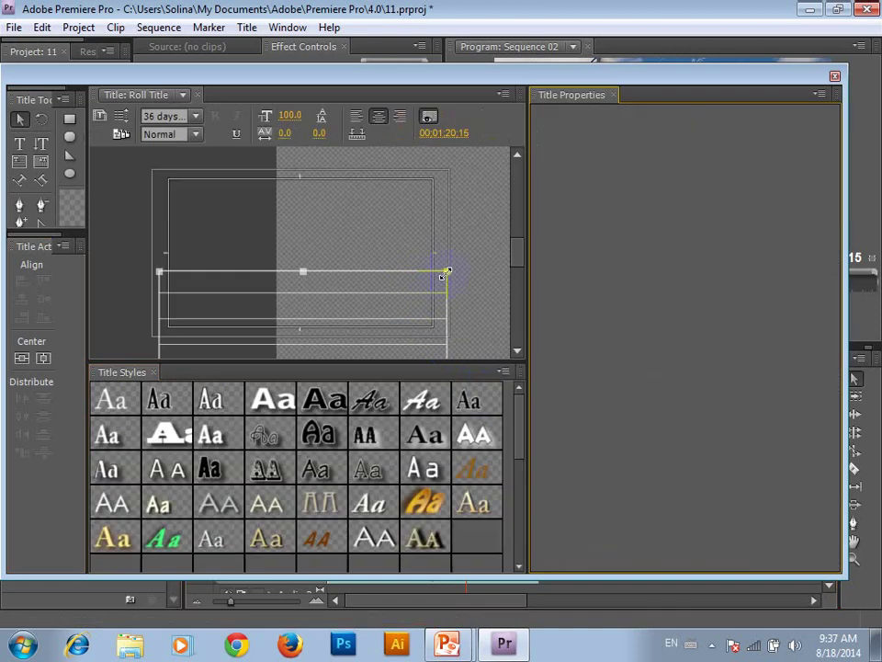
# - Move the roll text higher and turn off End Off Screen in Roll/Crawl Options
pyautogui.moveTo(324, 309); pyautogui.dragTo(324, 215)
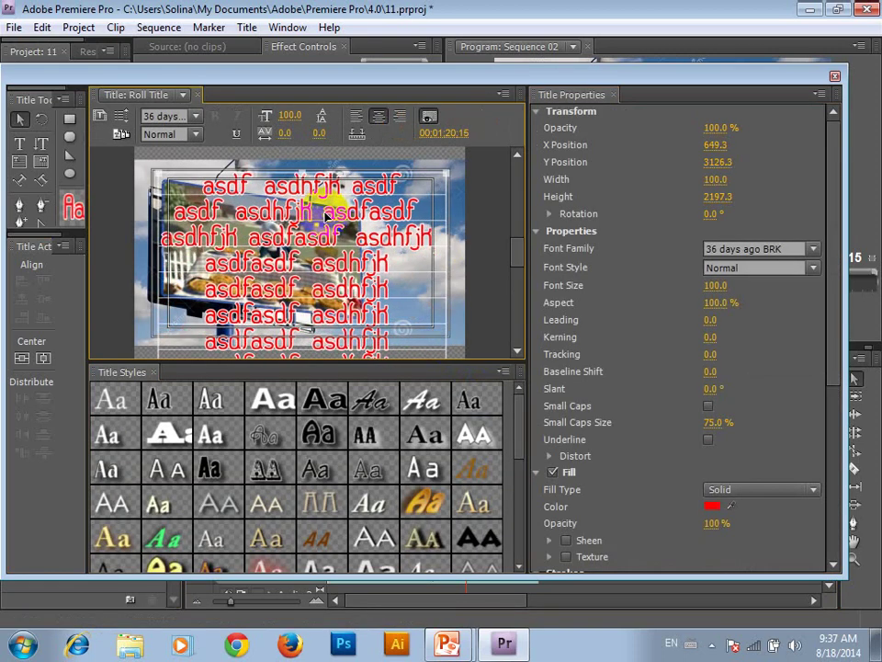
pyautogui.click(118, 114)
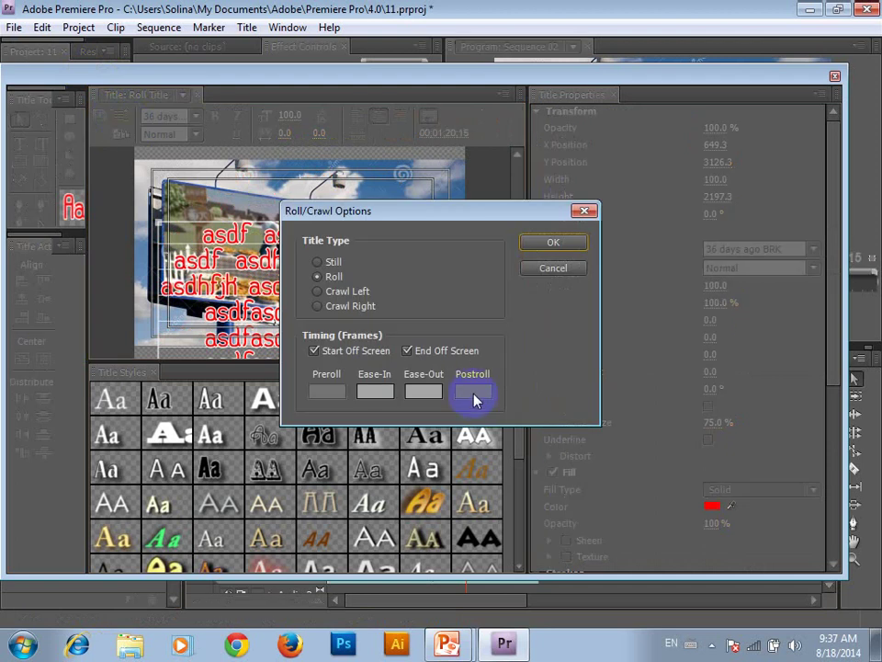
pyautogui.click(421, 355)
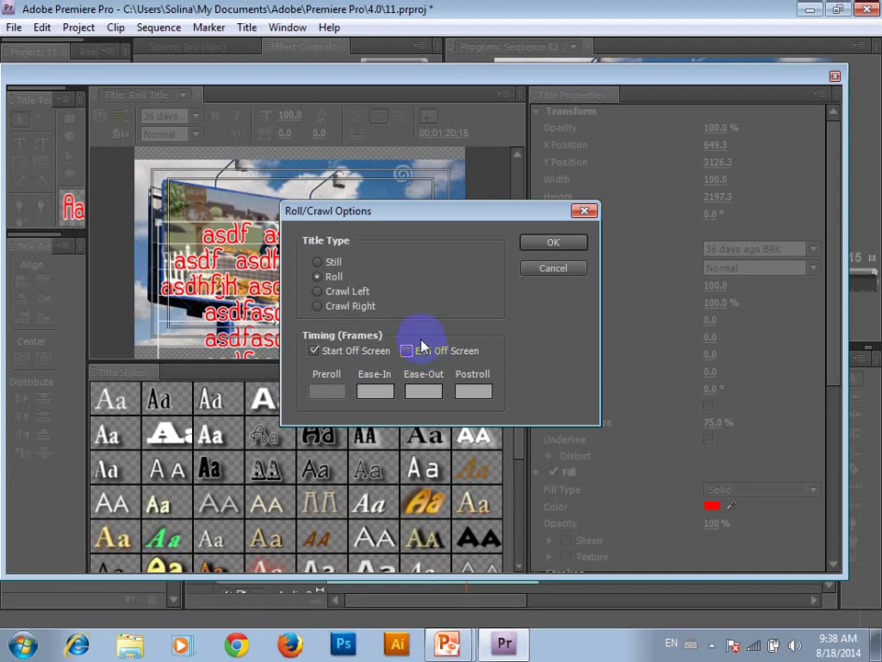
pyautogui.click(377, 390)
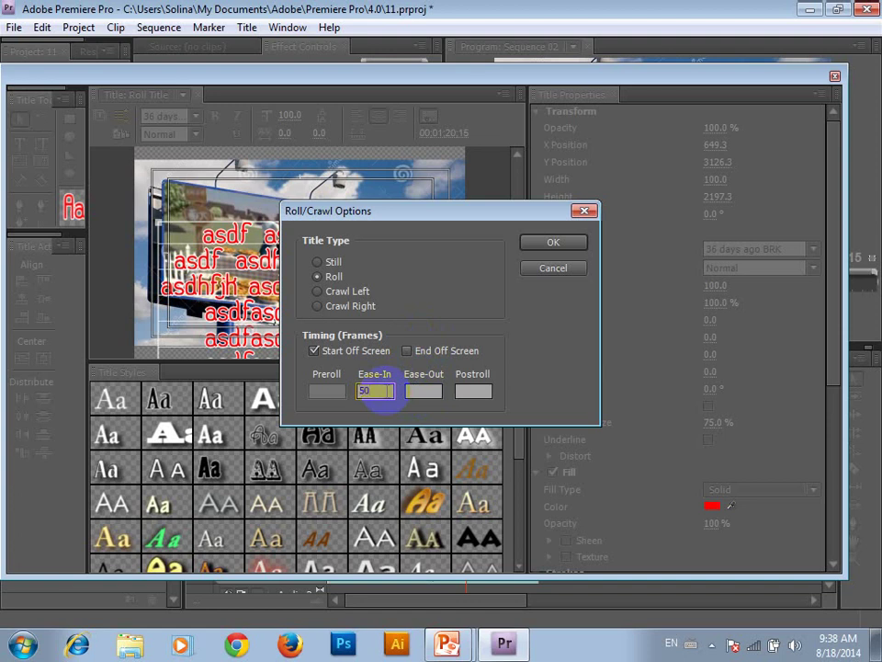
pyautogui.press('Return')
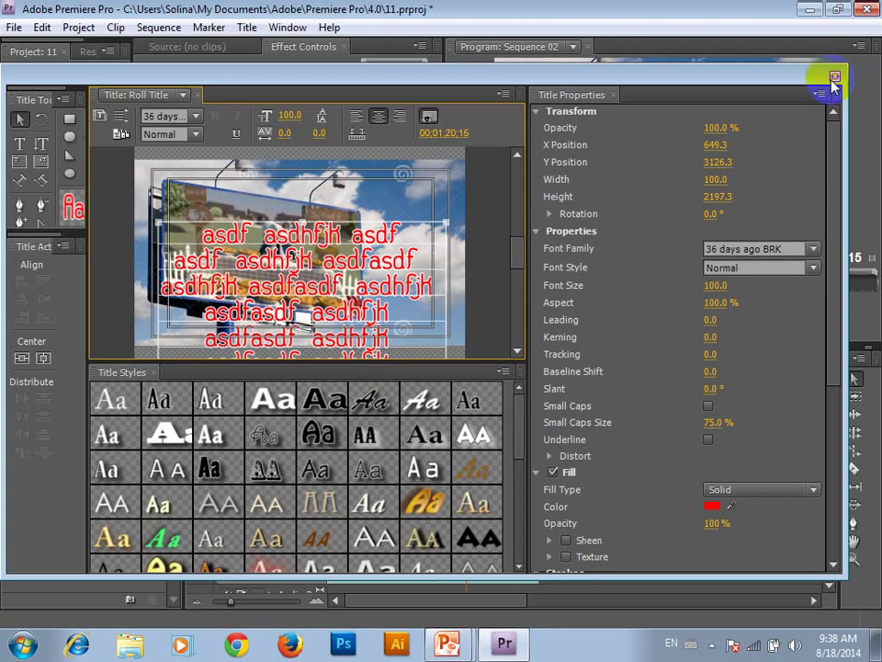
# - Close the Titler, play the revised roll over the billboard, then scrub back and select Roll Title
pyautogui.click(834, 78)
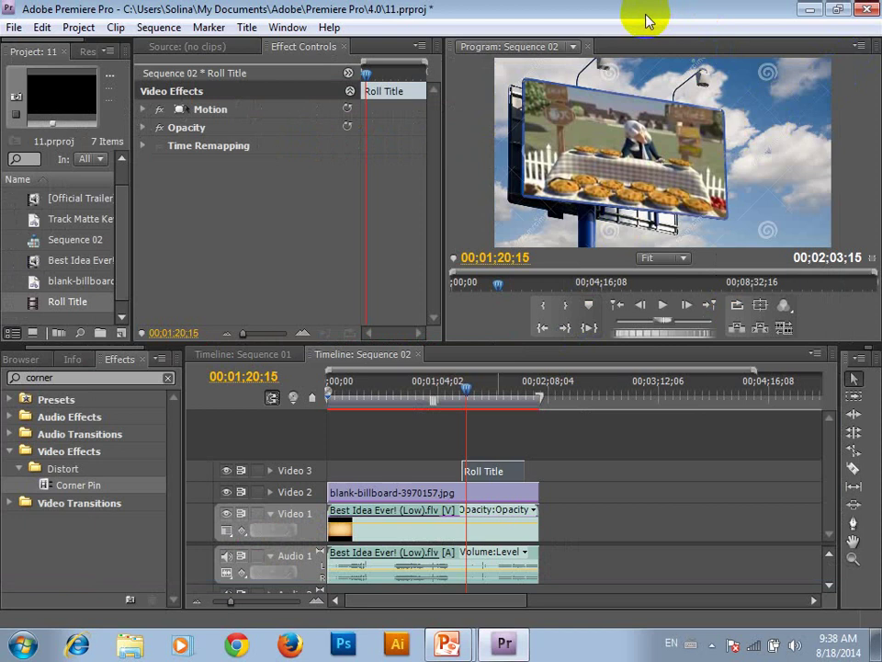
pyautogui.click(624, 467)
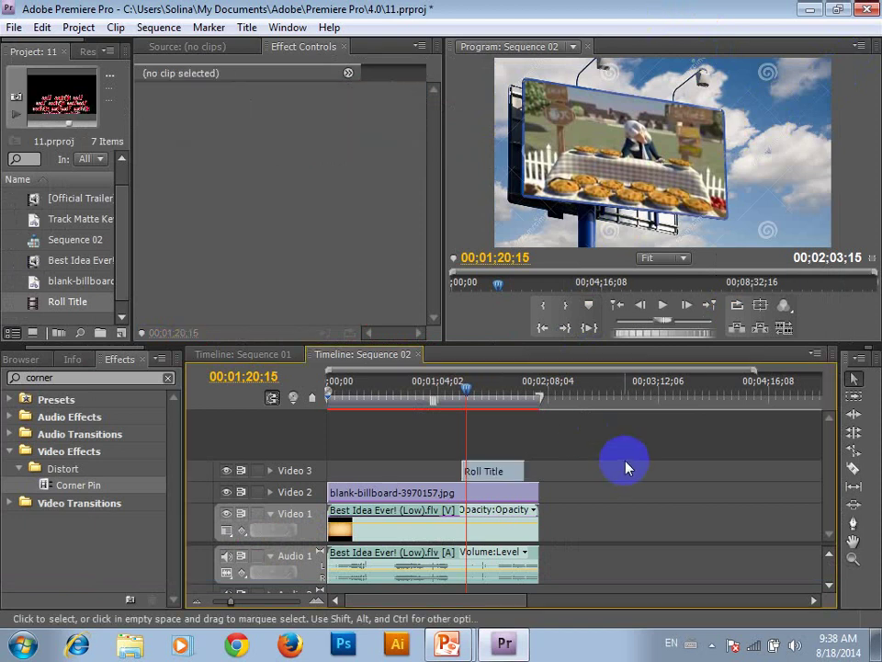
pyautogui.press('space')
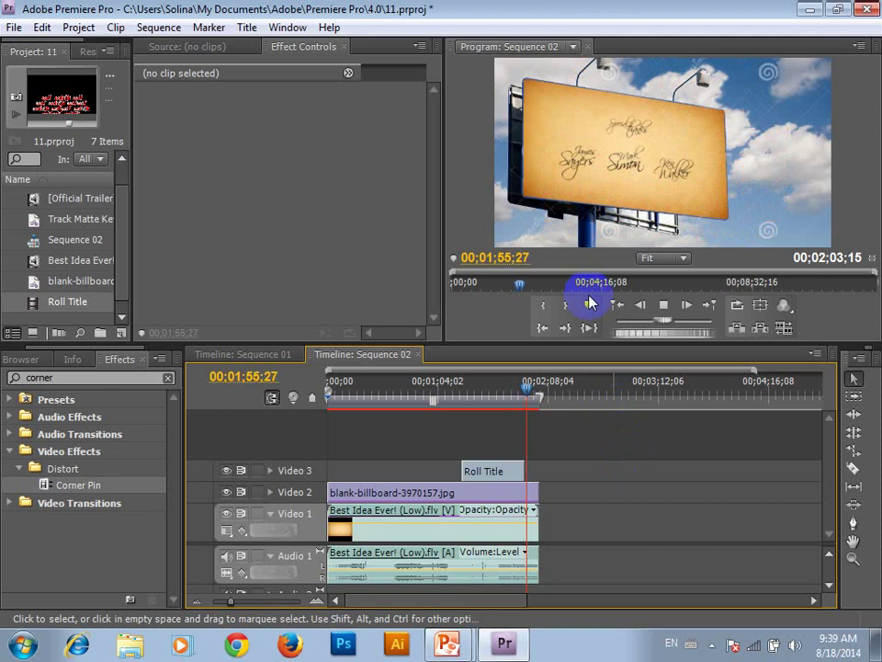
pyautogui.click(514, 283)
pyautogui.click(466, 577)
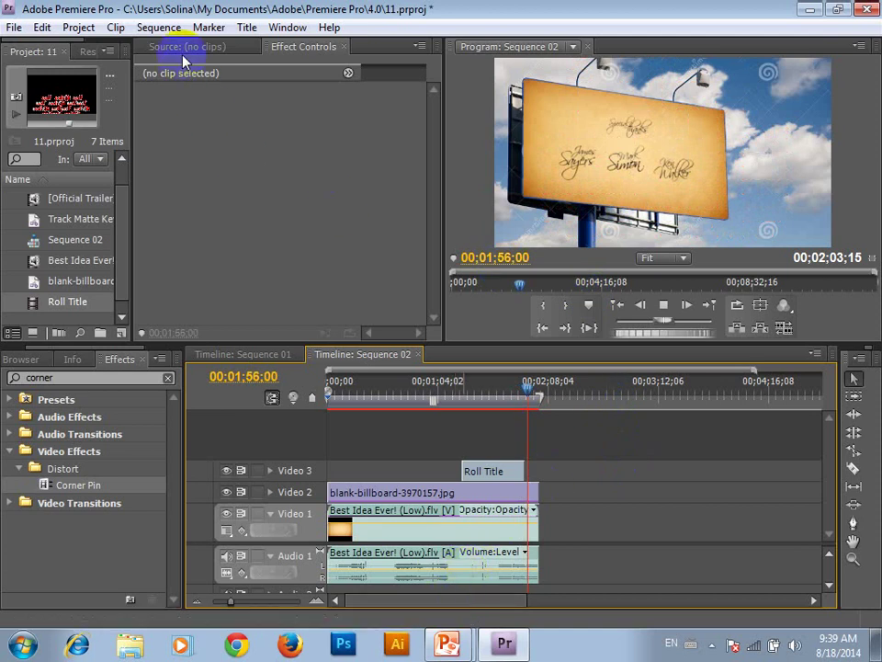
pyautogui.moveTo(536, 398); pyautogui.dragTo(474, 398)
pyautogui.click(493, 468)
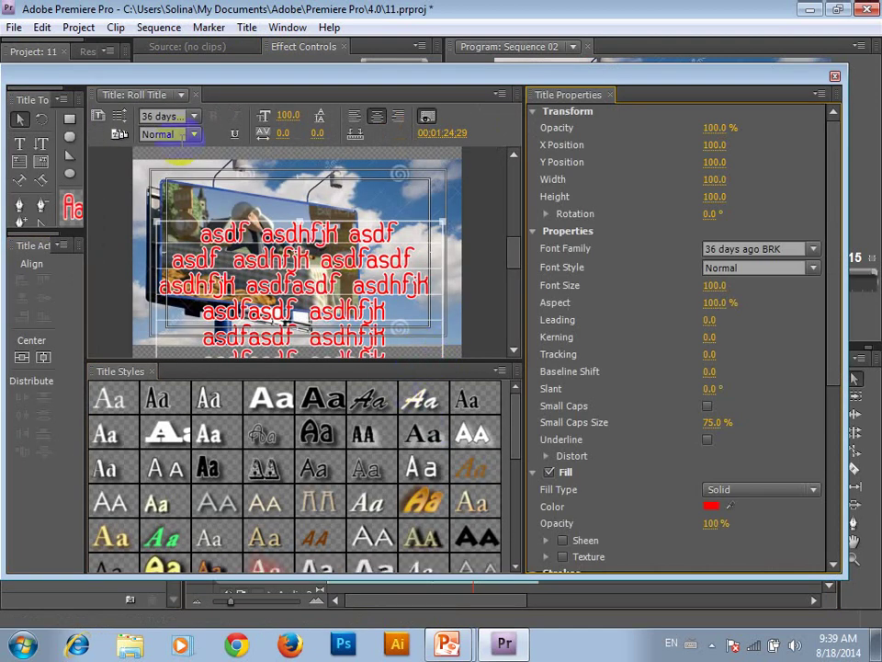
# - Set the roll title's Roll/Crawl timing to Ease-In 0 and Postroll 80 frames
pyautogui.click(120, 117)
pyautogui.click(363, 390)
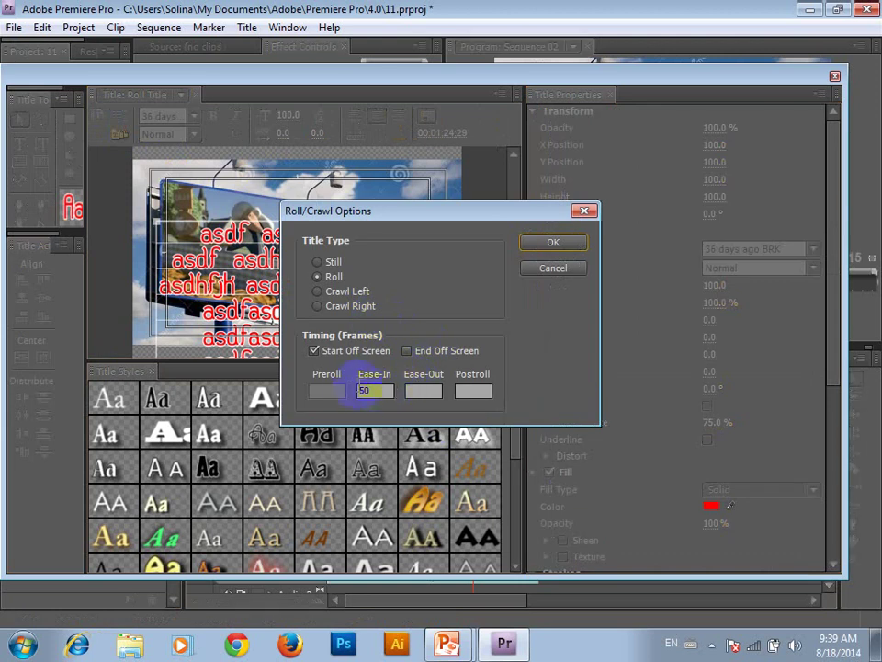
pyautogui.write('0')
pyautogui.click(464, 392)
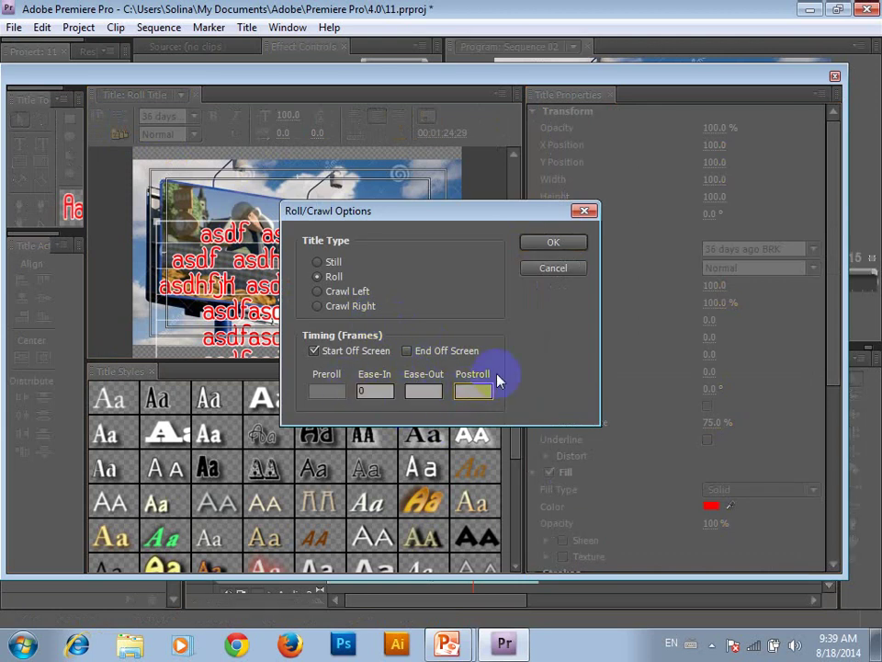
pyautogui.write('80')
pyautogui.press('Return')
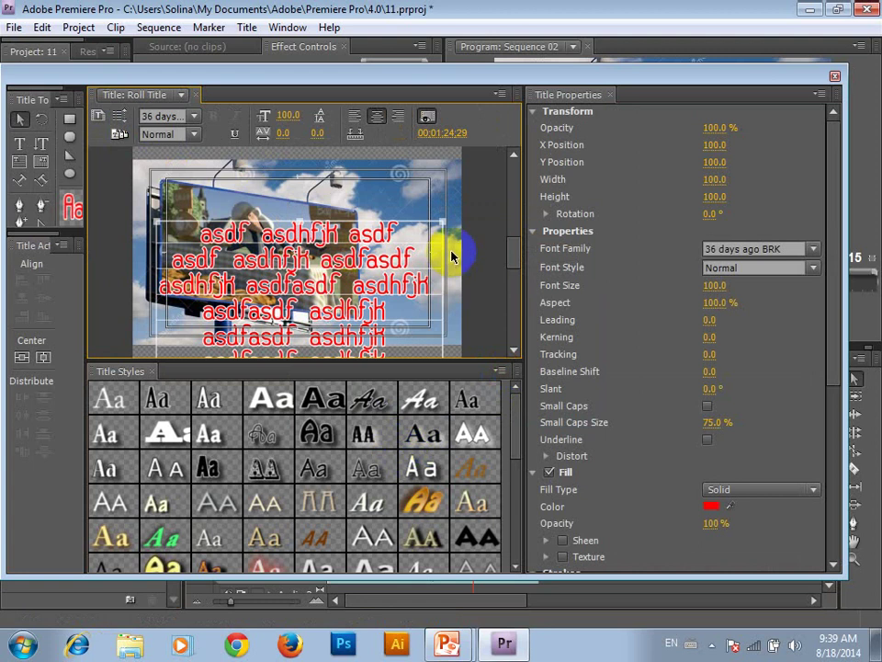
# - Delete characters after the fourth line to join up the roll title's filler text
pyautogui.scroll(-1, 518, 315)
pyautogui.scroll(-5, 517, 315)
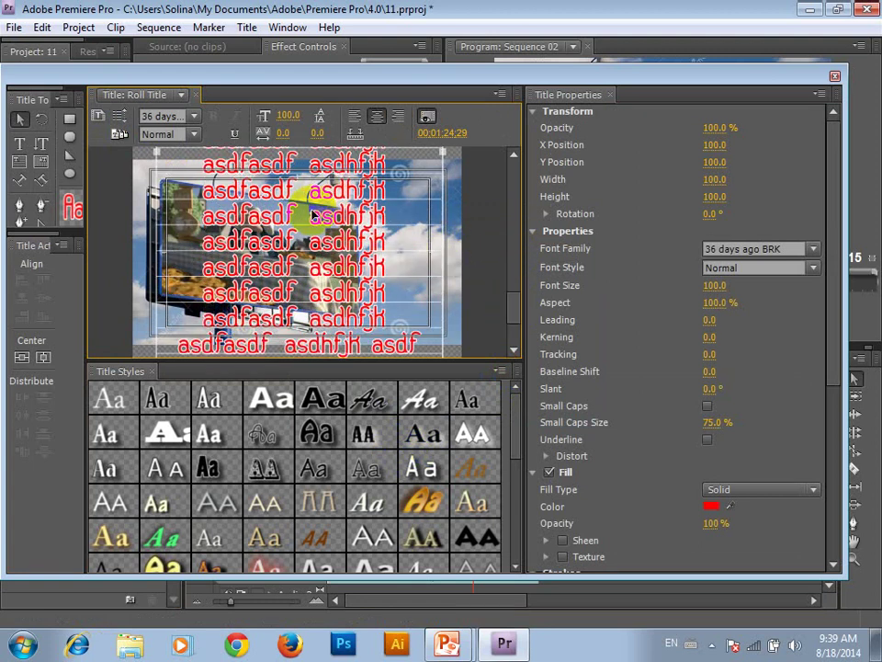
pyautogui.doubleClick(200, 213)
pyautogui.click(398, 242)
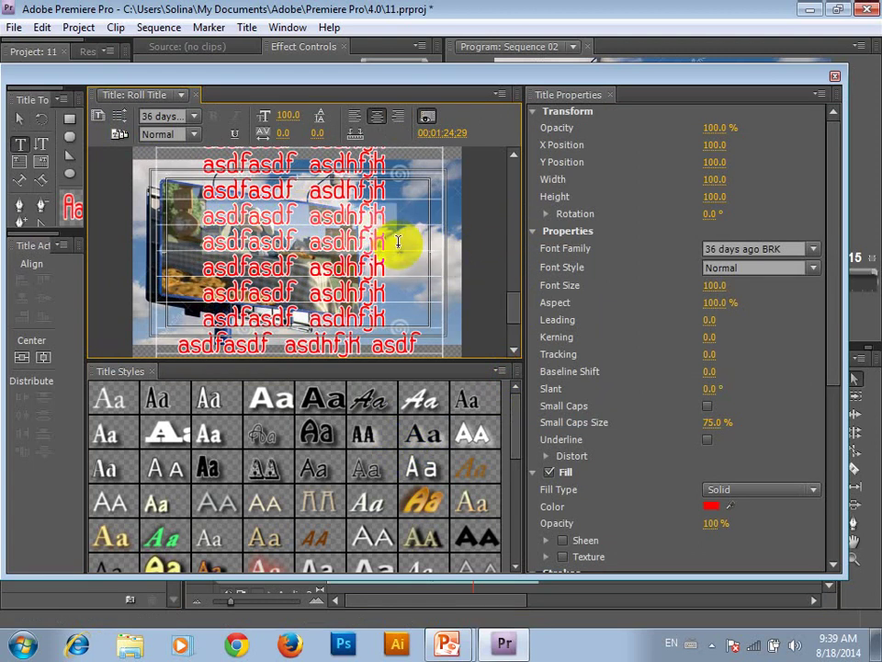
pyautogui.press('BackSpace')
pyautogui.press('BackSpace')
pyautogui.press('BackSpace')
pyautogui.press('BackSpace')
pyautogui.press('BackSpace')
pyautogui.press('BackSpace')
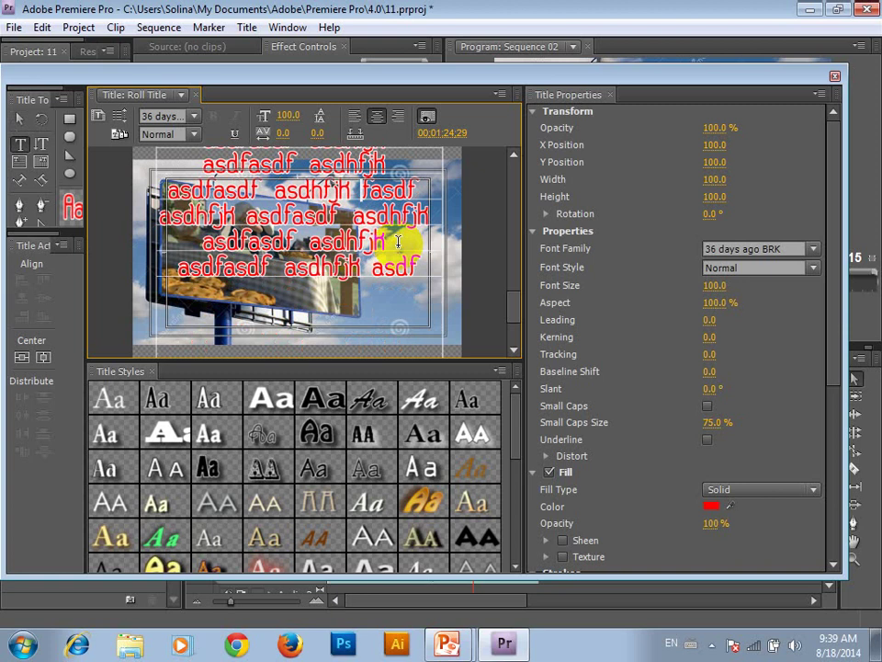
pyautogui.press('BackSpace')
pyautogui.press('BackSpace')
pyautogui.press('BackSpace')
pyautogui.press('BackSpace')
pyautogui.press('BackSpace')
pyautogui.press('BackSpace')
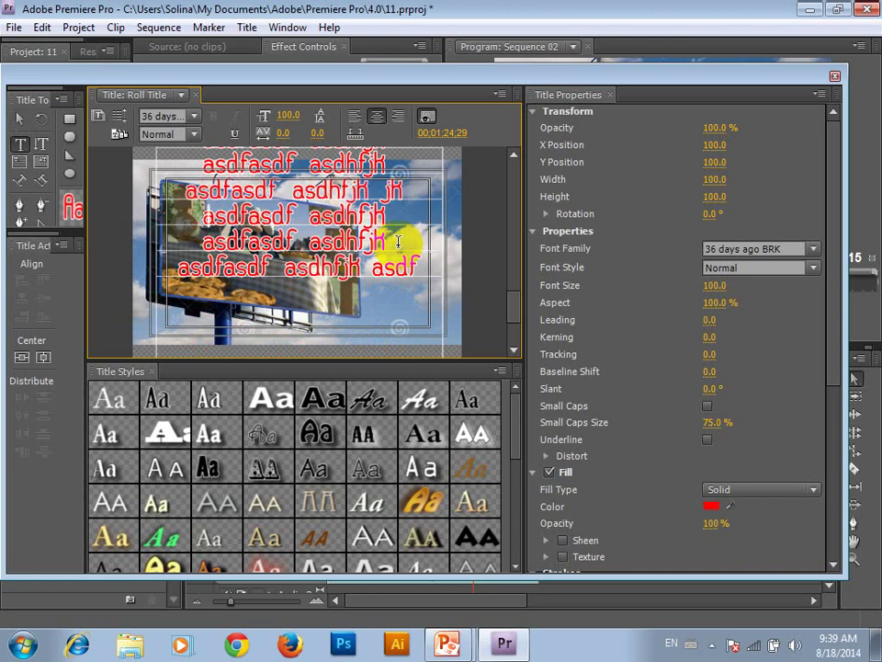
pyautogui.press('BackSpace')
pyautogui.press('BackSpace')
pyautogui.press('BackSpace')
pyautogui.press('BackSpace')
pyautogui.press('BackSpace')
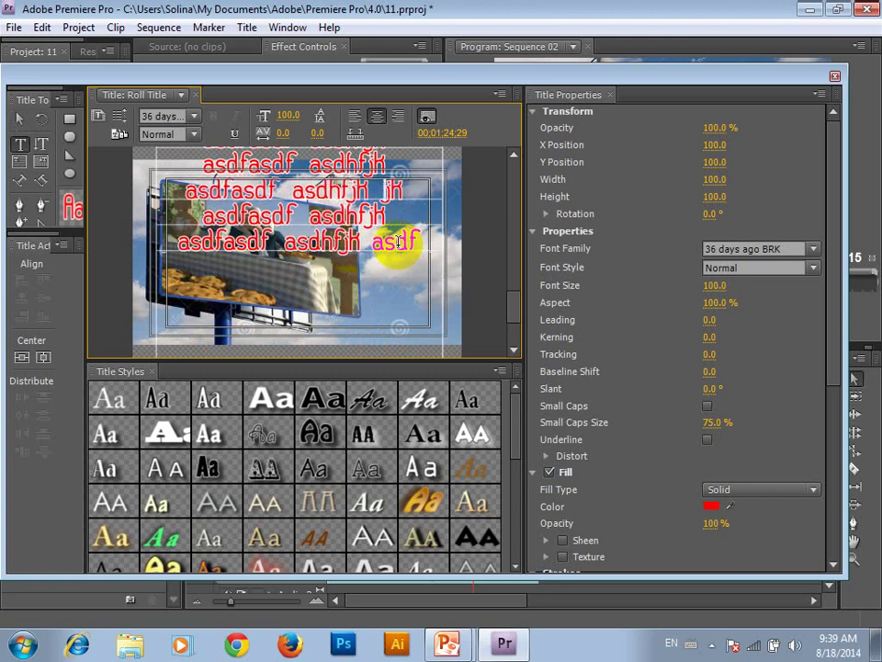
pyautogui.press('BackSpace')
pyautogui.press('BackSpace')
pyautogui.press('BackSpace')
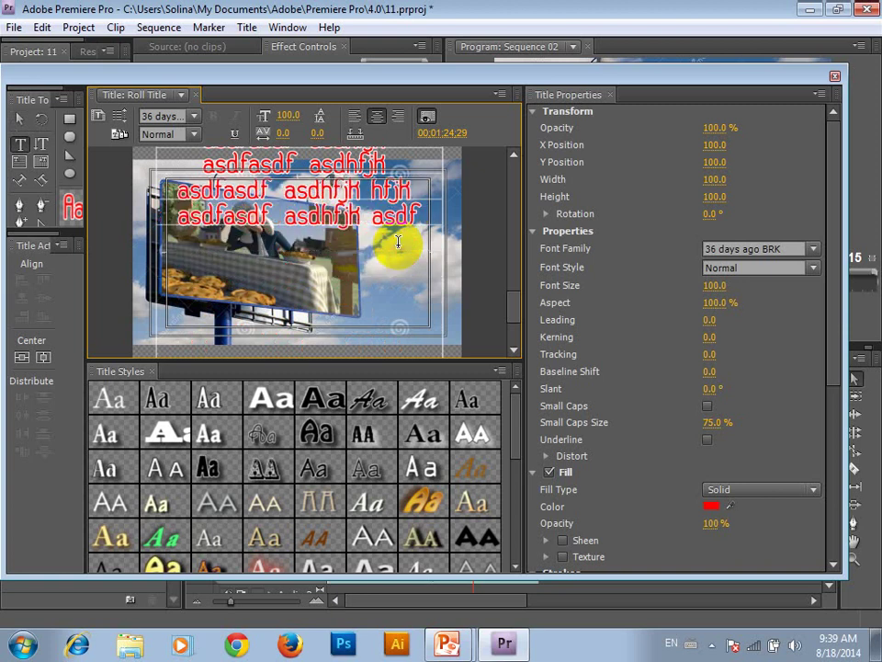
pyautogui.press('BackSpace')
pyautogui.press('BackSpace')
pyautogui.press('BackSpace')
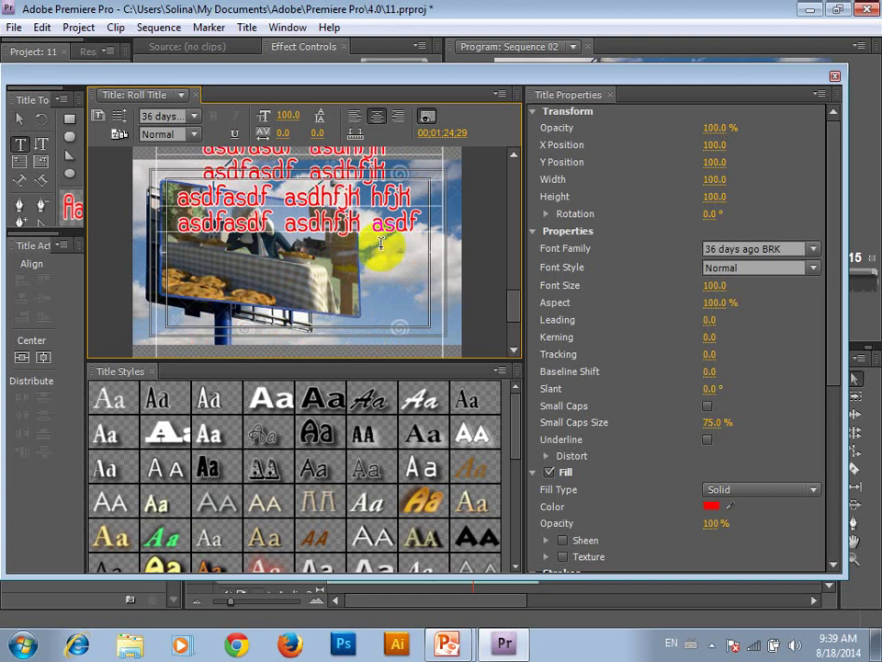
pyautogui.press('BackSpace')
# - Remove the last two 'asdfasdf asdhfjk' lines, adjust the text box, and resume text editing
pyautogui.moveTo(425, 219); pyautogui.dragTo(181, 200)
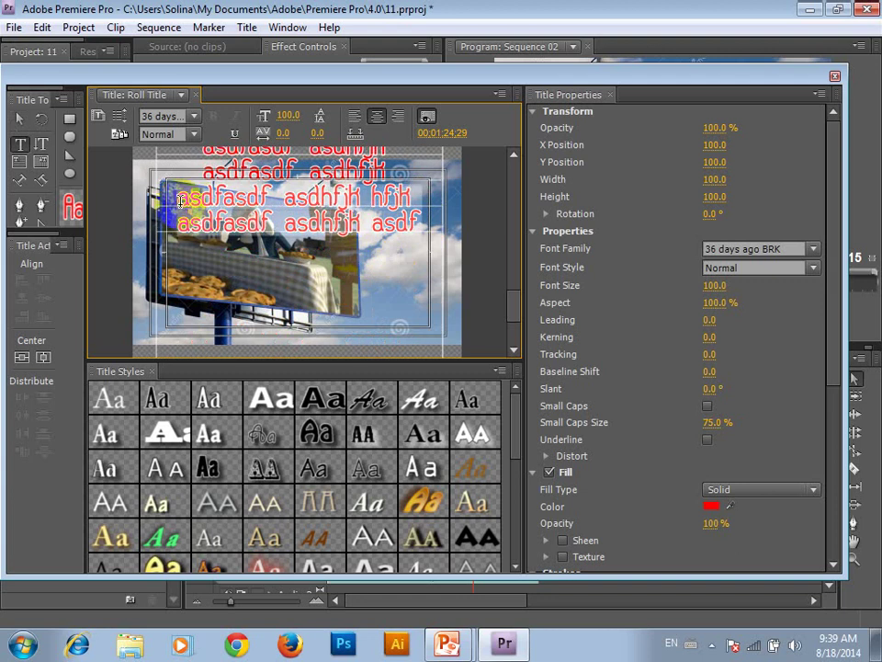
pyautogui.press('BackSpace')
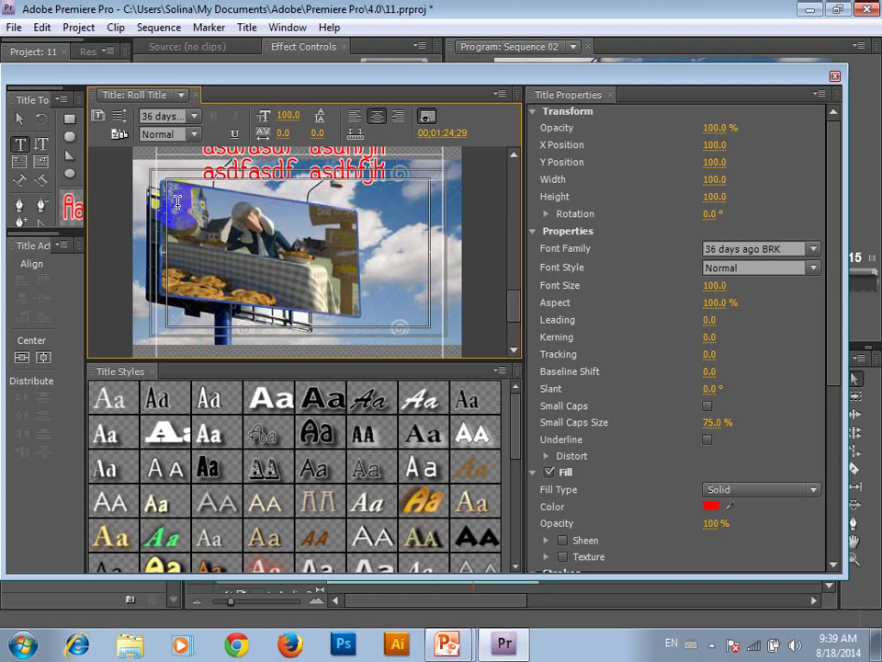
pyautogui.click(391, 236)
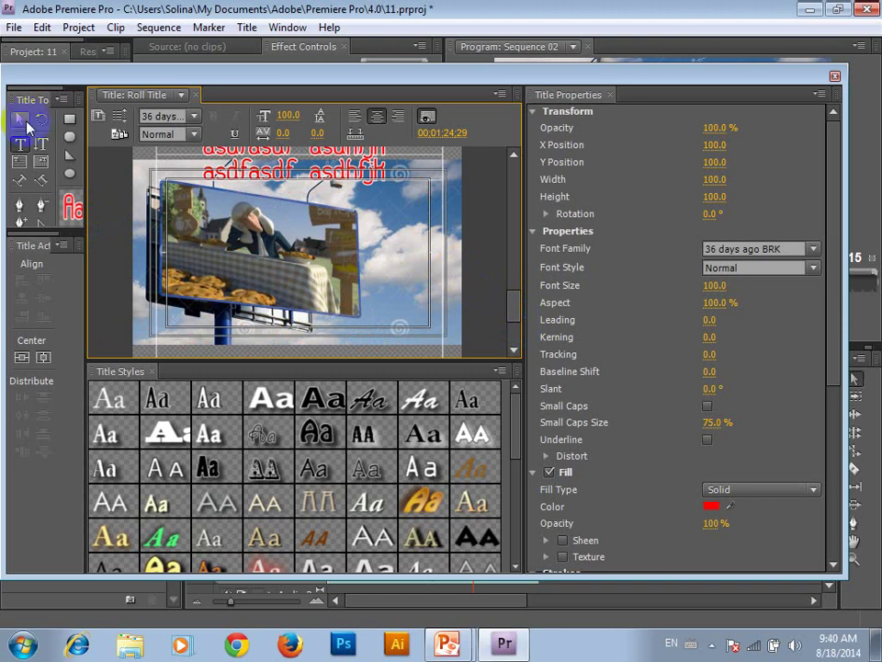
pyautogui.click(21, 120)
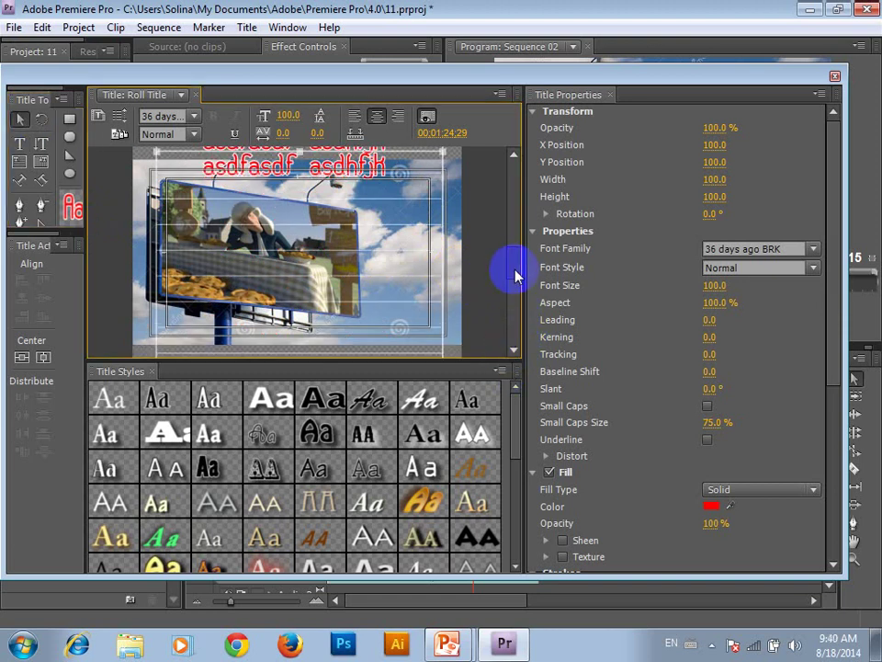
pyautogui.moveTo(514, 275); pyautogui.dragTo(515, 299)
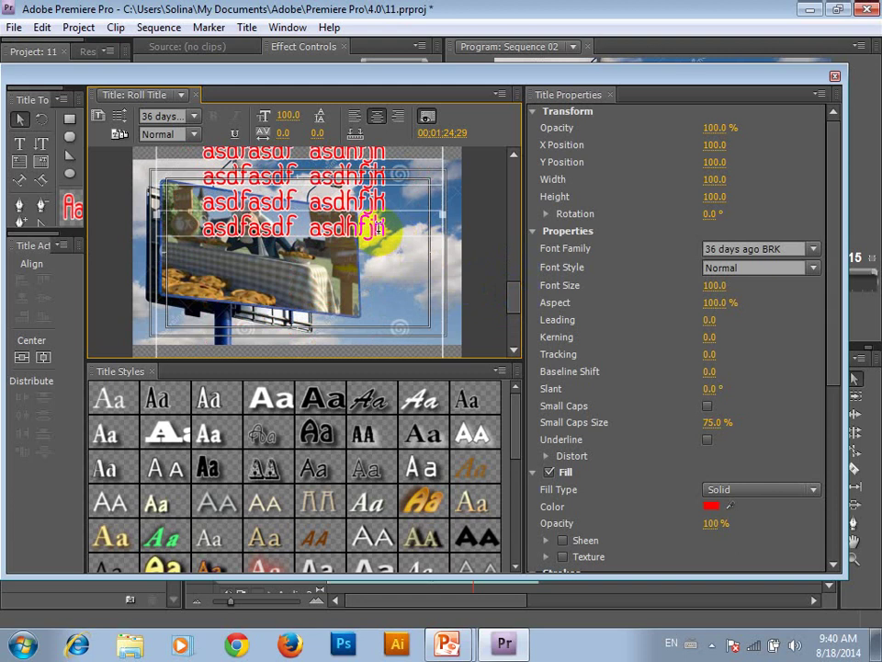
pyautogui.press('t')
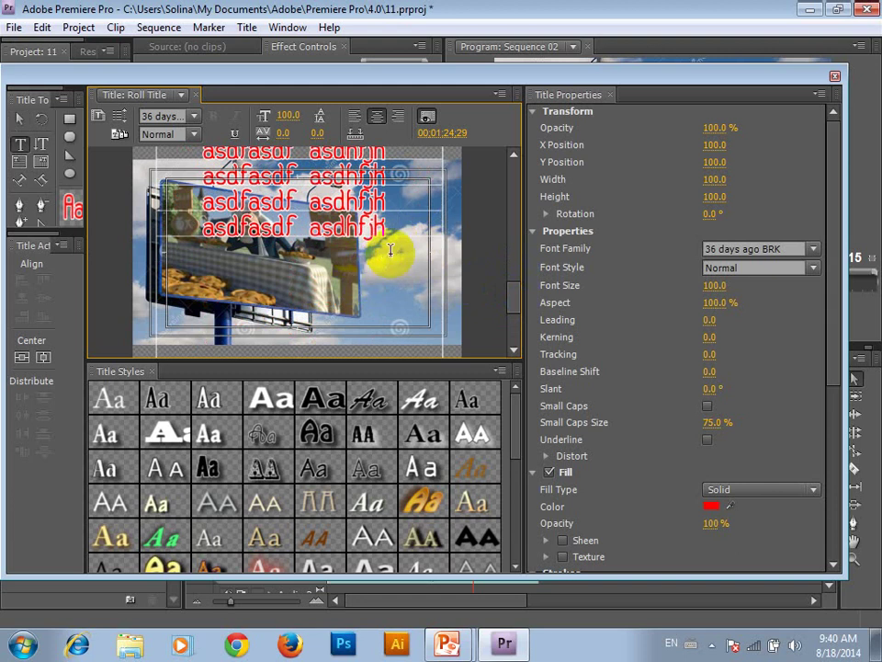
pyautogui.click(391, 250)
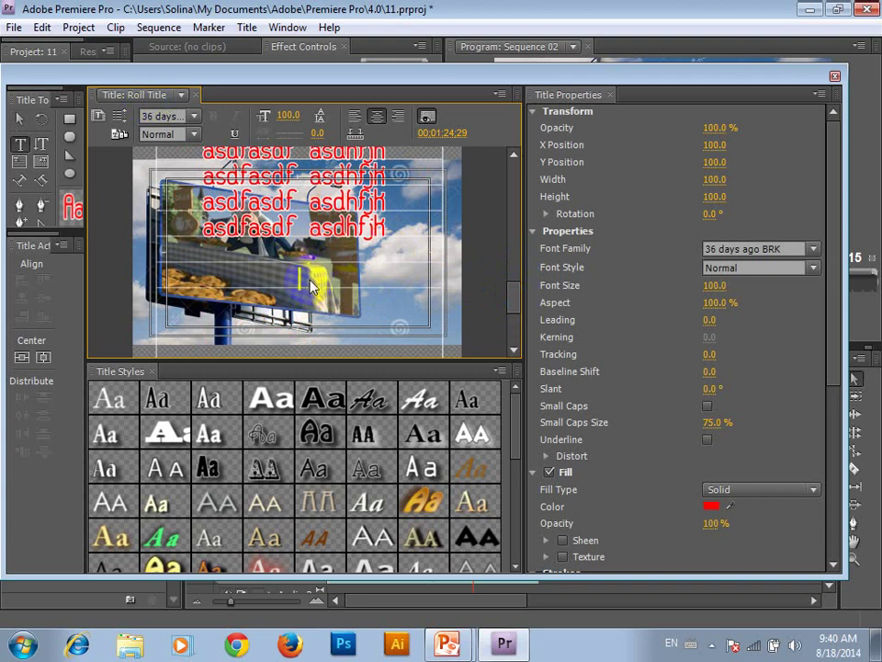
# - Insert SETEC_Institute_Logo.PNG from Desktop > SETEC > Setec Logo inline into the roll text
pyautogui.rightClick(312, 285)
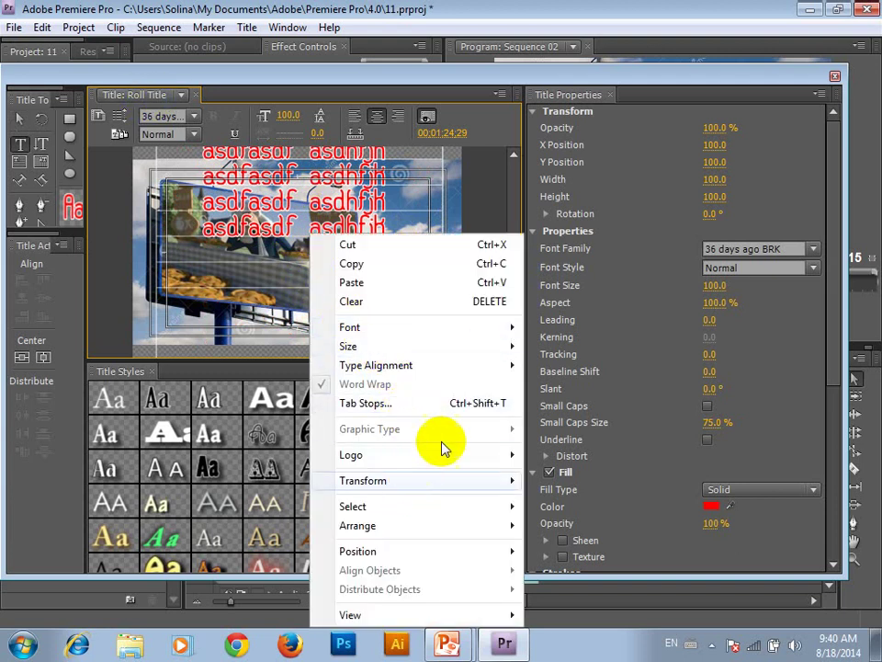
pyautogui.moveTo(472, 457)
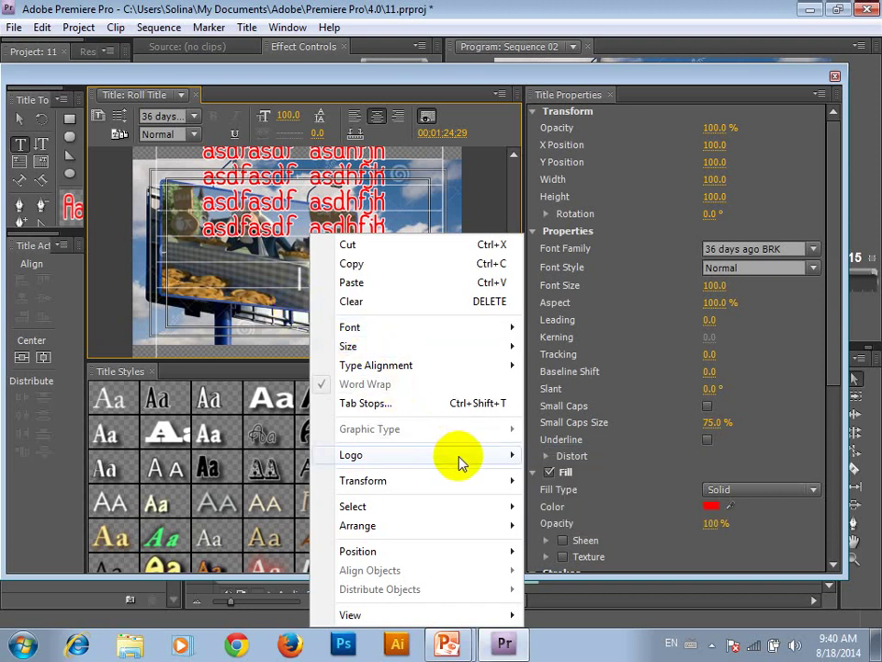
pyautogui.click(598, 474)
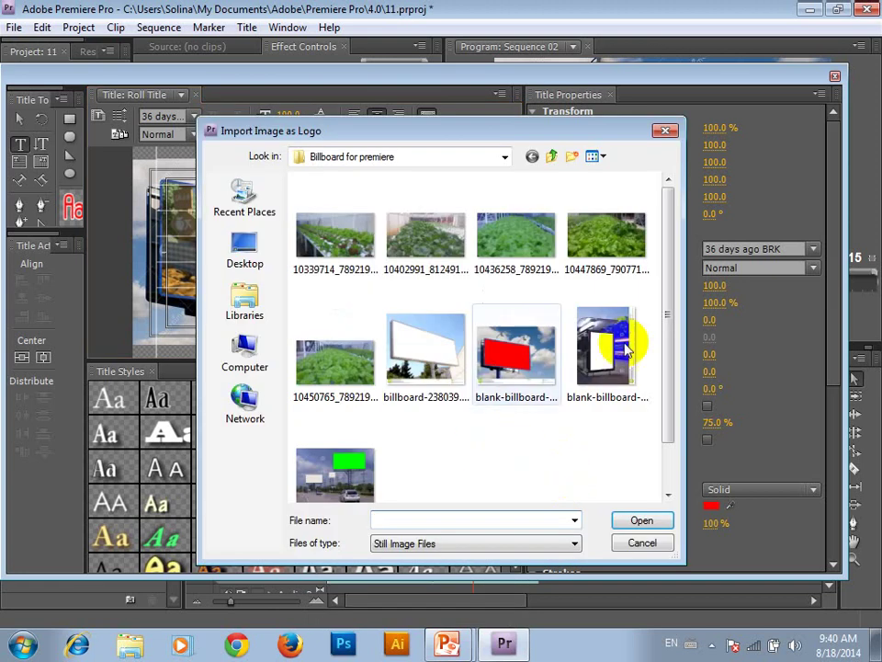
pyautogui.click(552, 156)
pyautogui.click(554, 157)
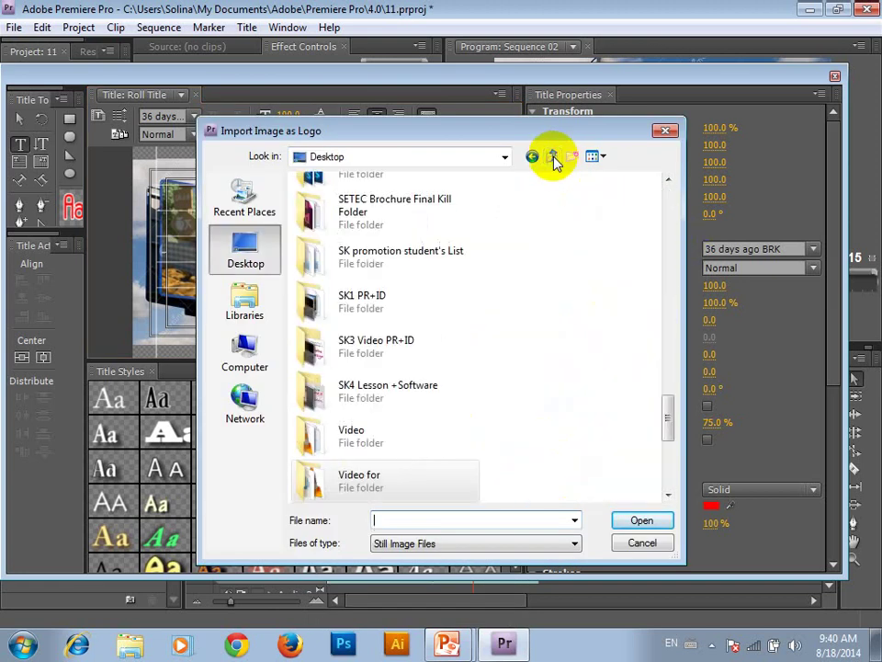
pyautogui.scroll(-5, 451, 389)
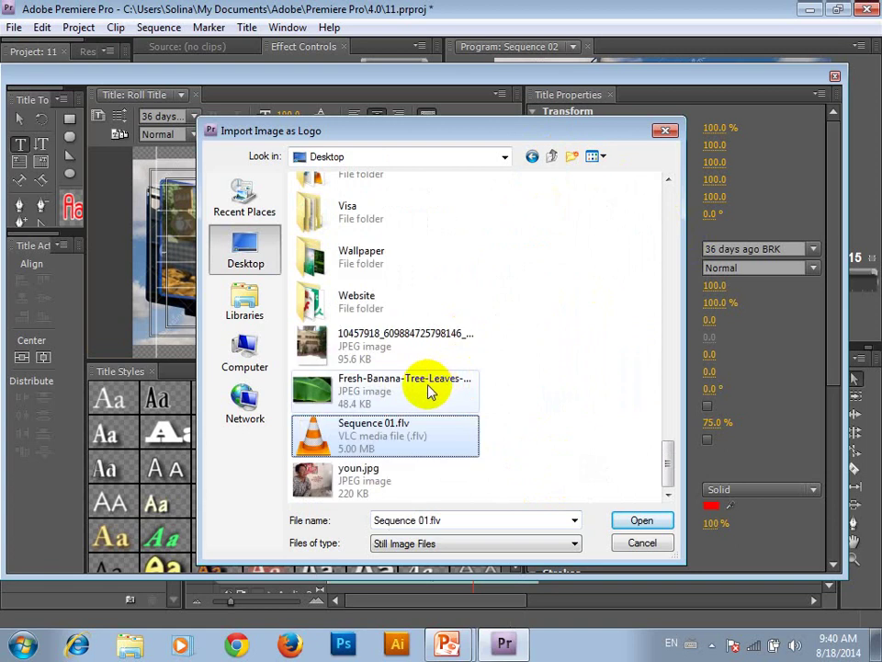
pyautogui.scroll(5, 432, 388)
pyautogui.doubleClick(311, 204)
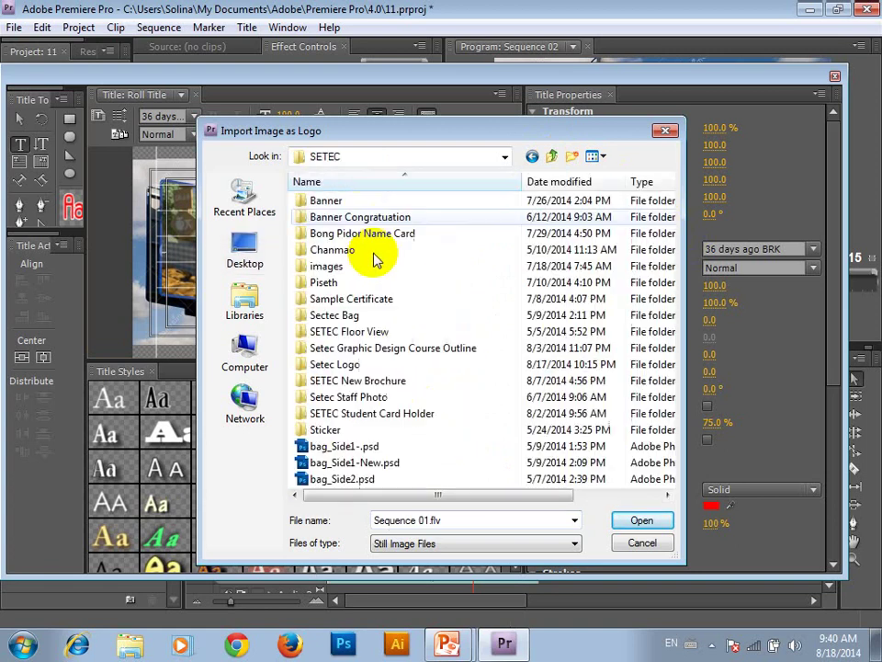
pyautogui.doubleClick(349, 365)
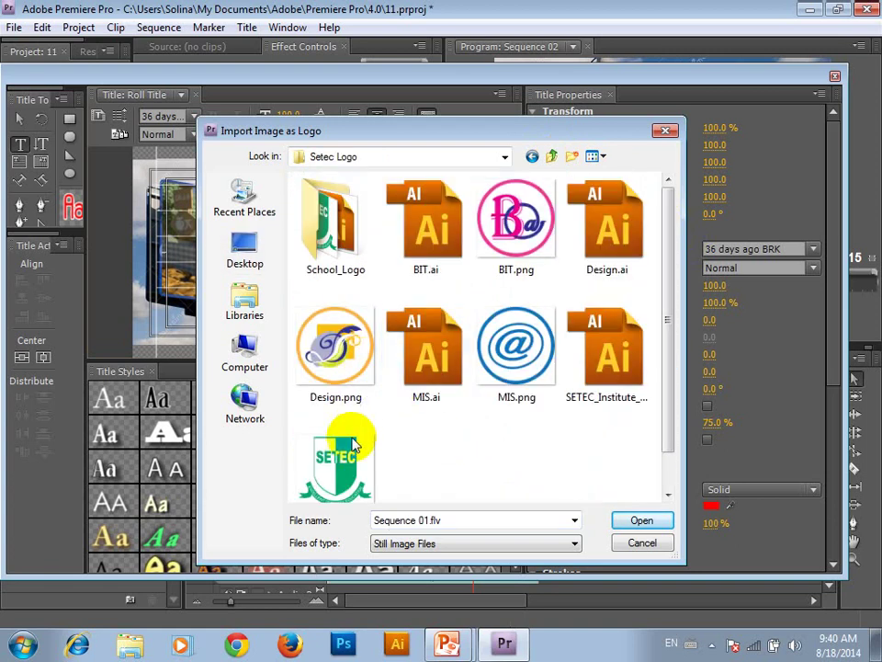
pyautogui.click(337, 450)
pyautogui.click(634, 522)
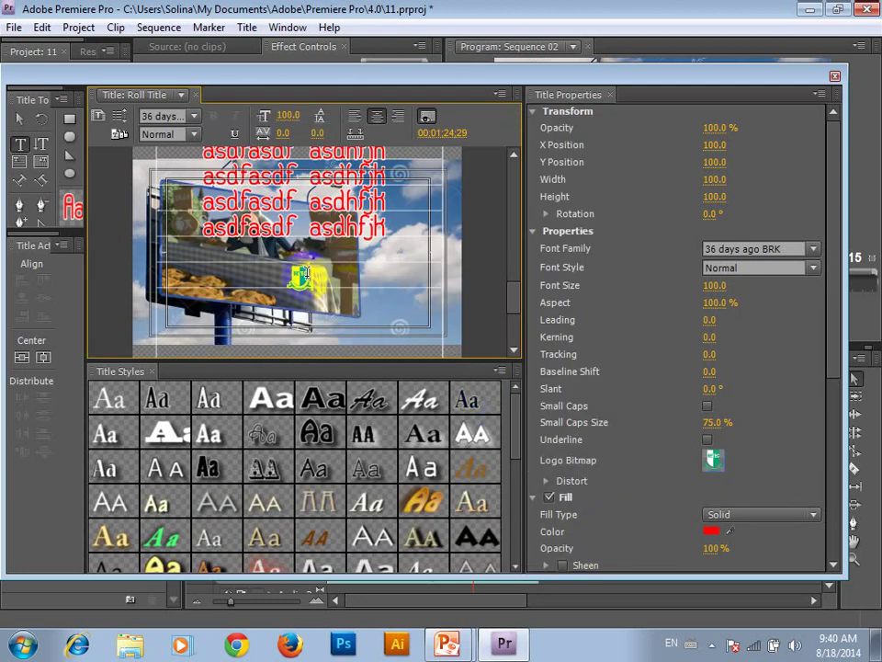
# - Enlarge the logo to font size 300 and turn off the title text's outer stroke
pyautogui.click(715, 286)
pyautogui.write('300.')
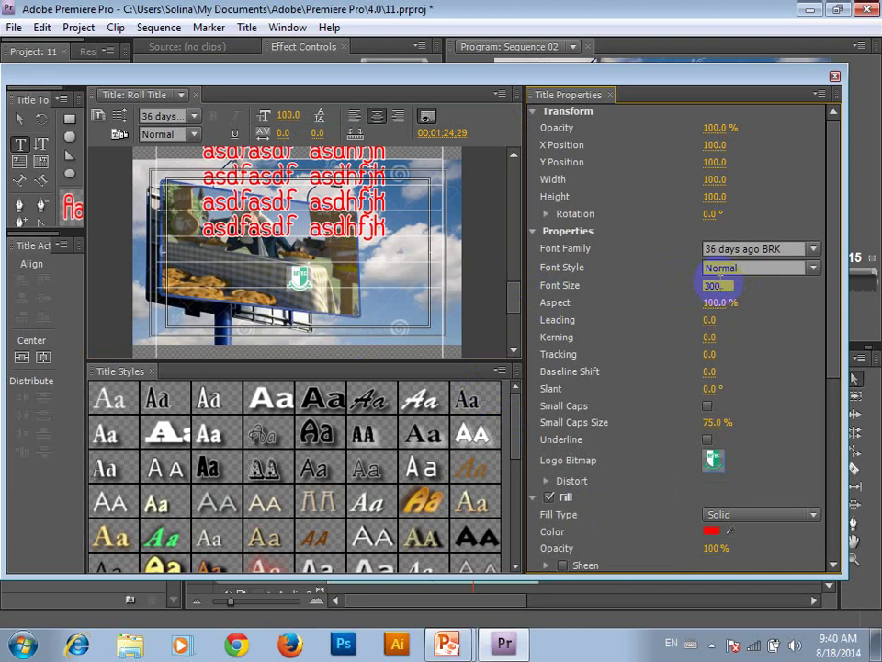
pyautogui.press('Return')
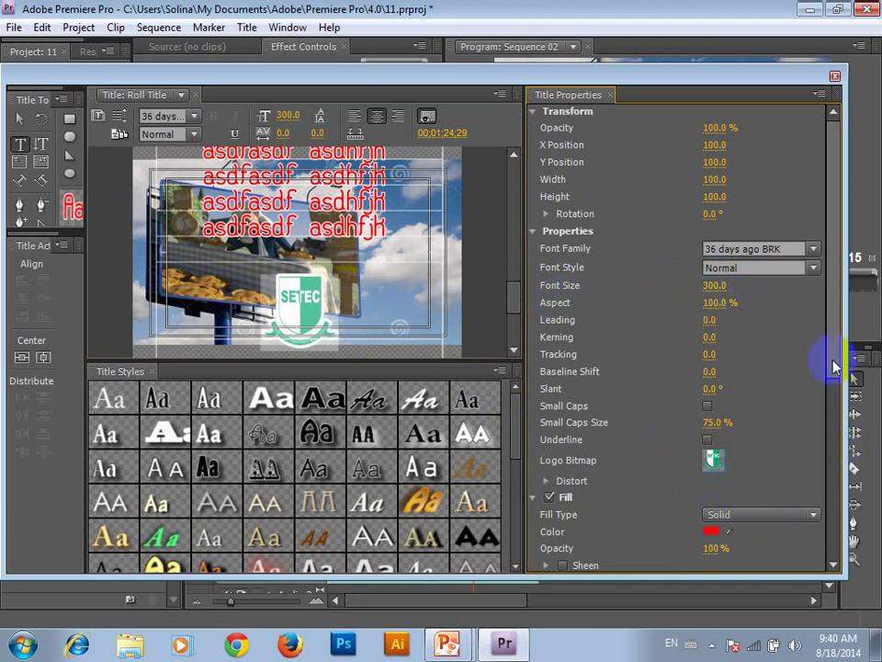
pyautogui.moveTo(833, 360); pyautogui.dragTo(846, 460)
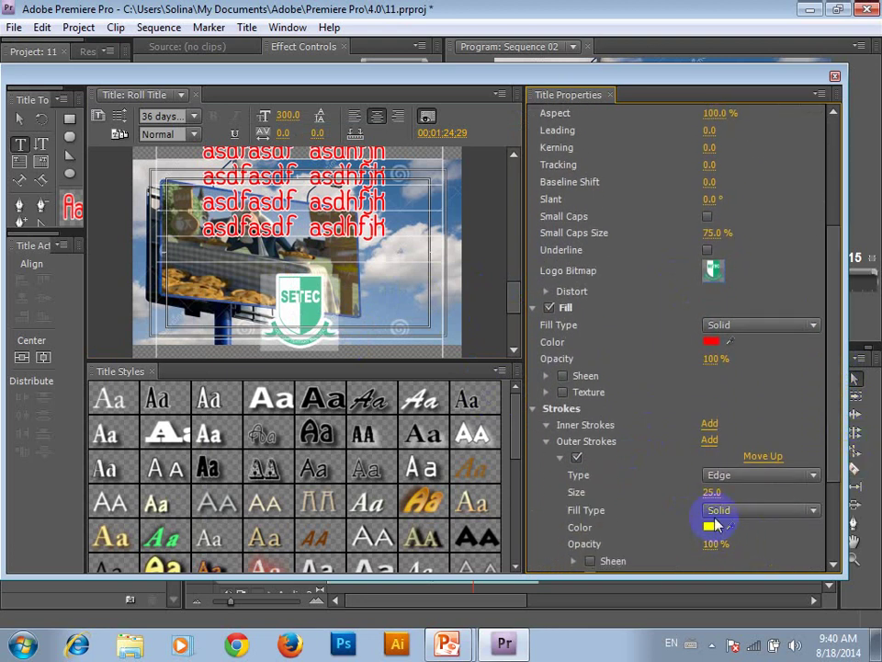
pyautogui.click(577, 459)
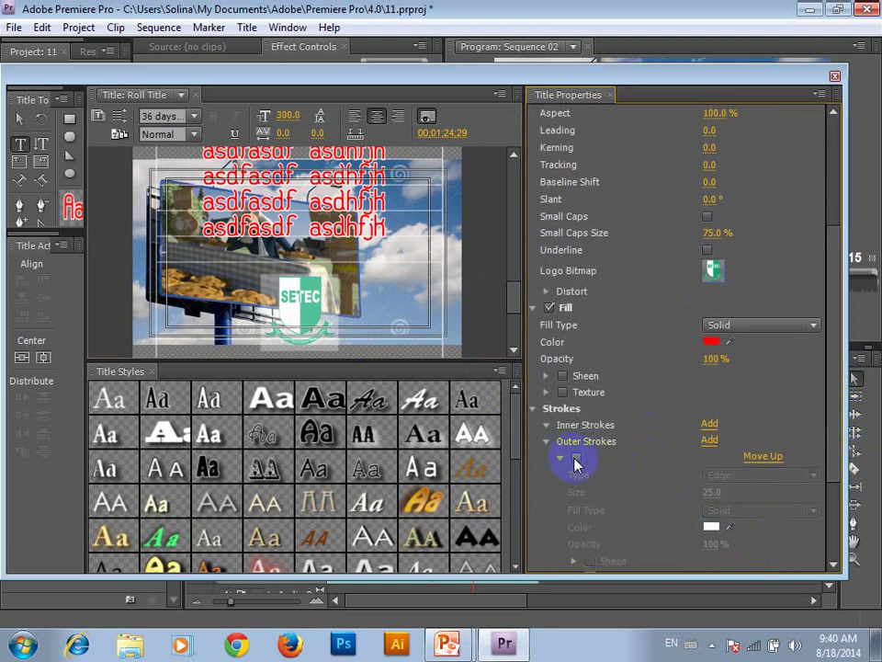
pyautogui.click(19, 119)
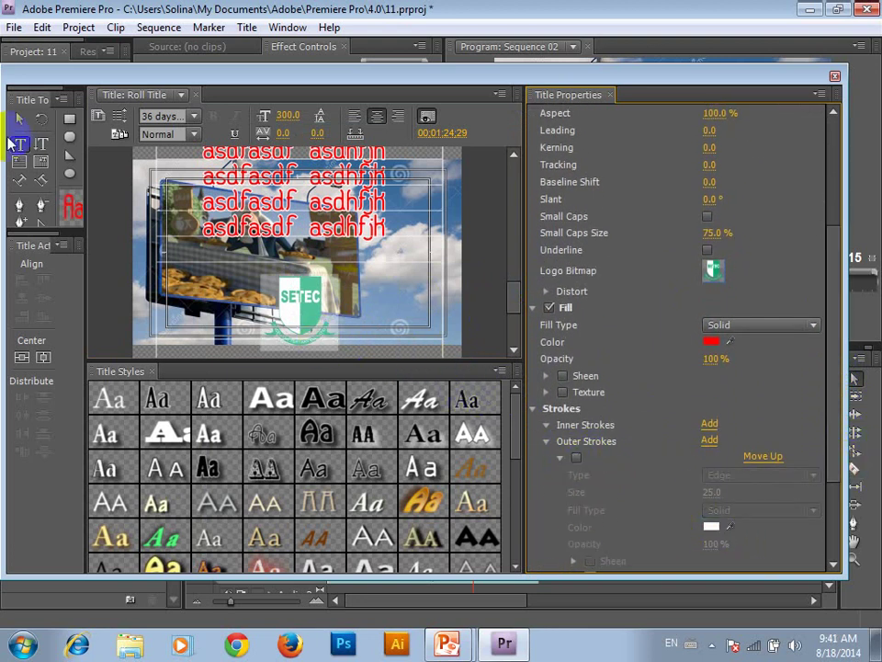
pyautogui.click(490, 342)
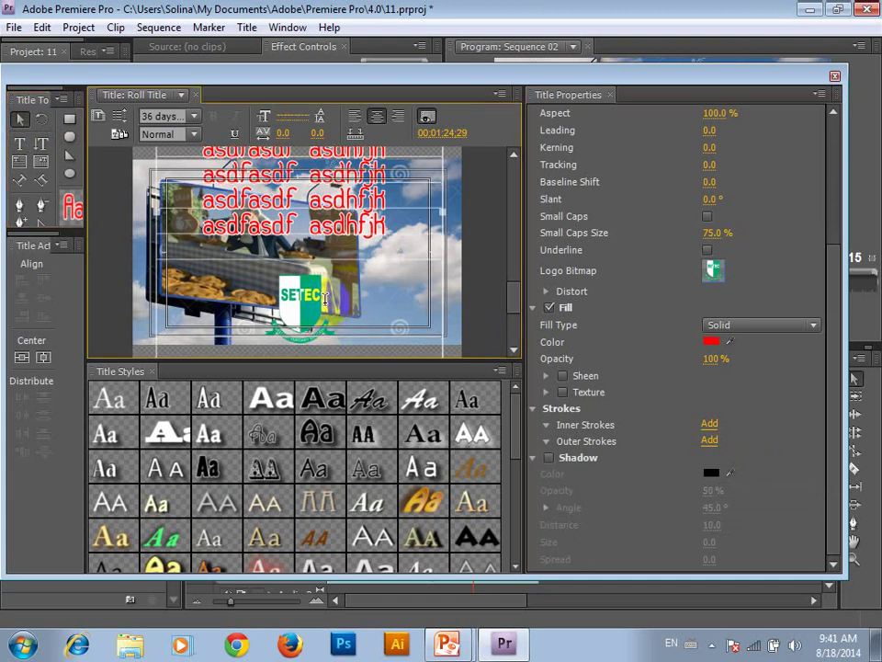
# - Apply font size 500 to the red title text, then select the SETEC logo object
pyautogui.doubleClick(262, 224)
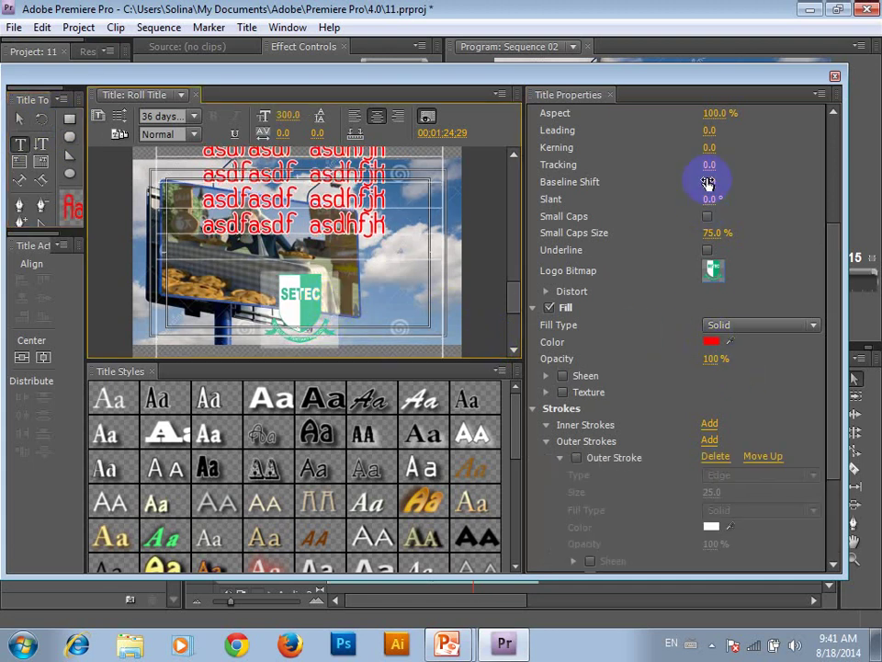
pyautogui.scroll(3, 840, 181)
pyautogui.write('500')
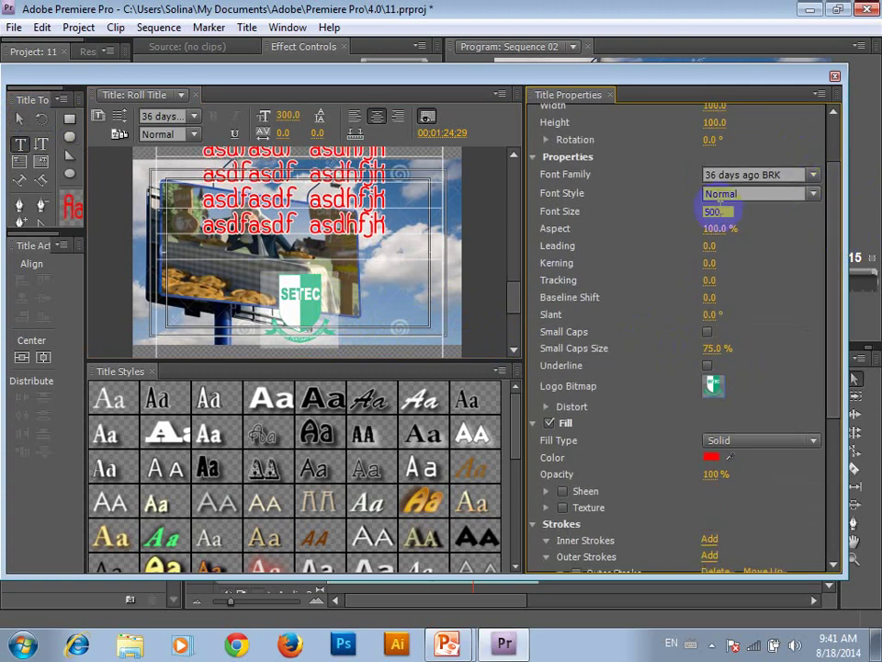
pyautogui.press('Return')
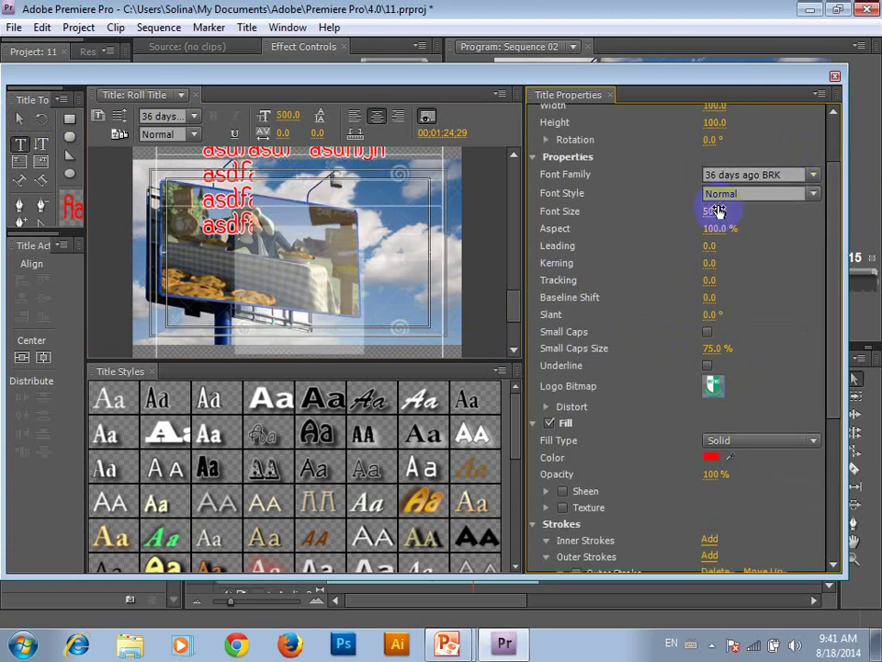
pyautogui.click(19, 119)
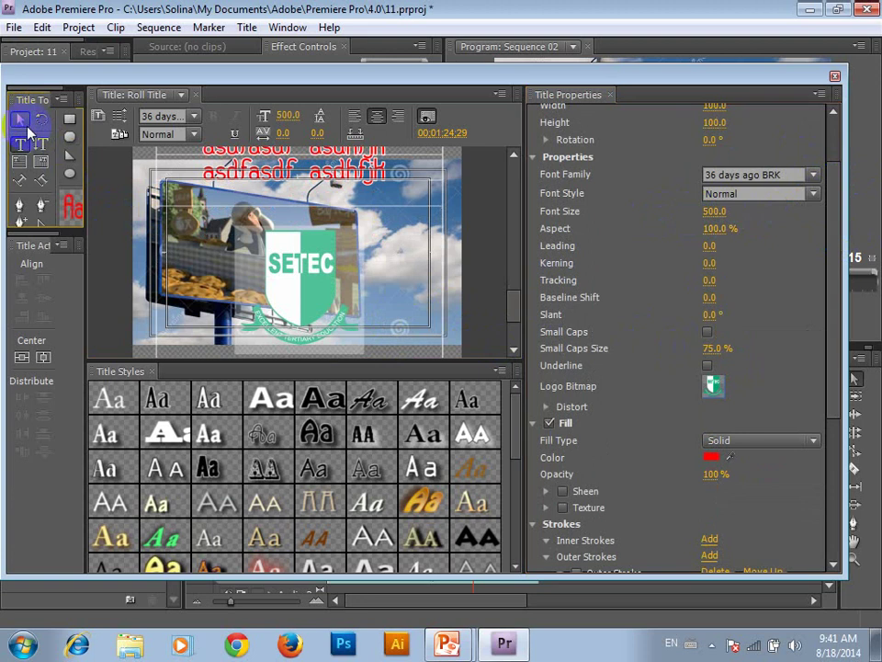
pyautogui.click(350, 257)
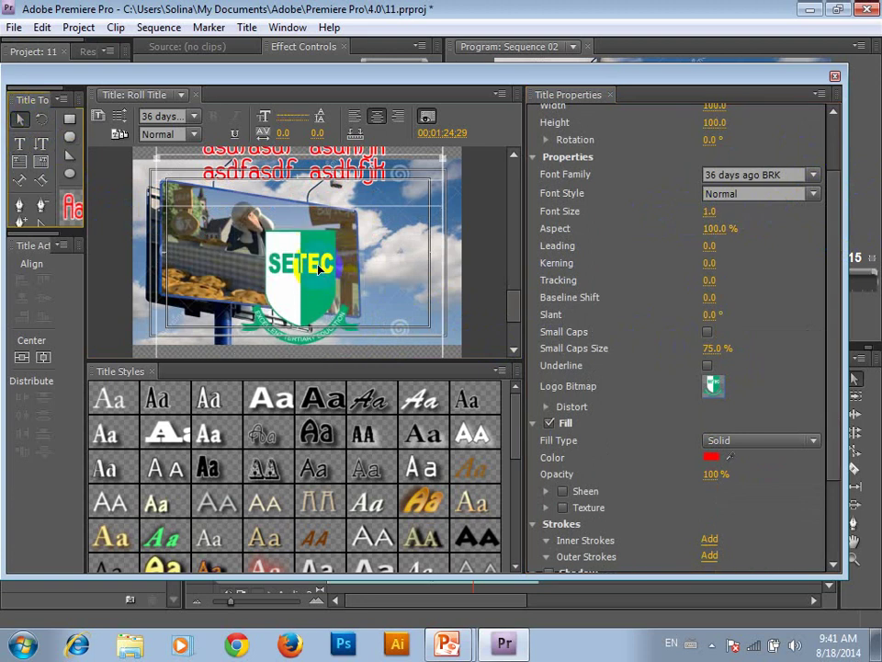
pyautogui.doubleClick(236, 162)
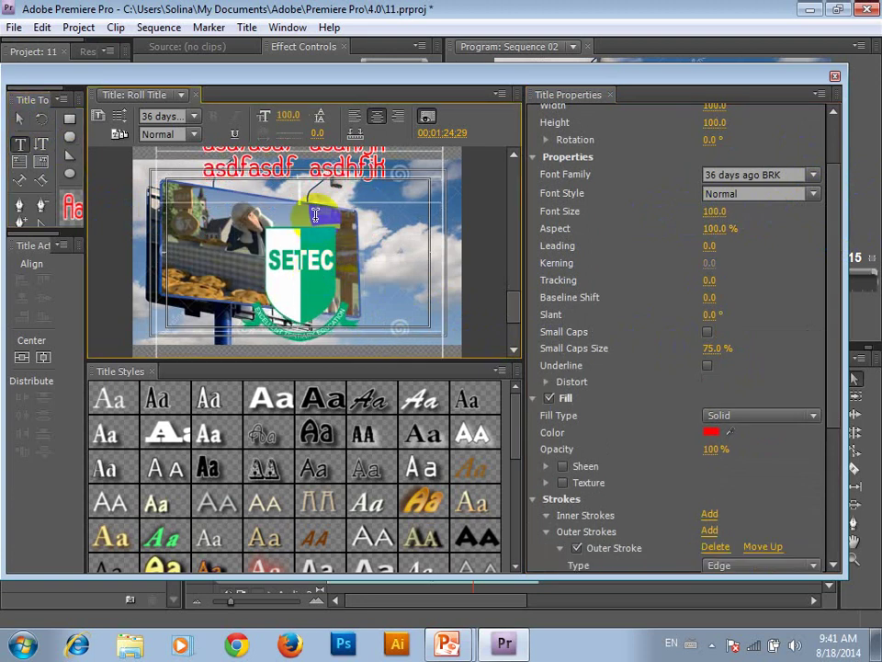
pyautogui.click(19, 118)
pyautogui.click(492, 279)
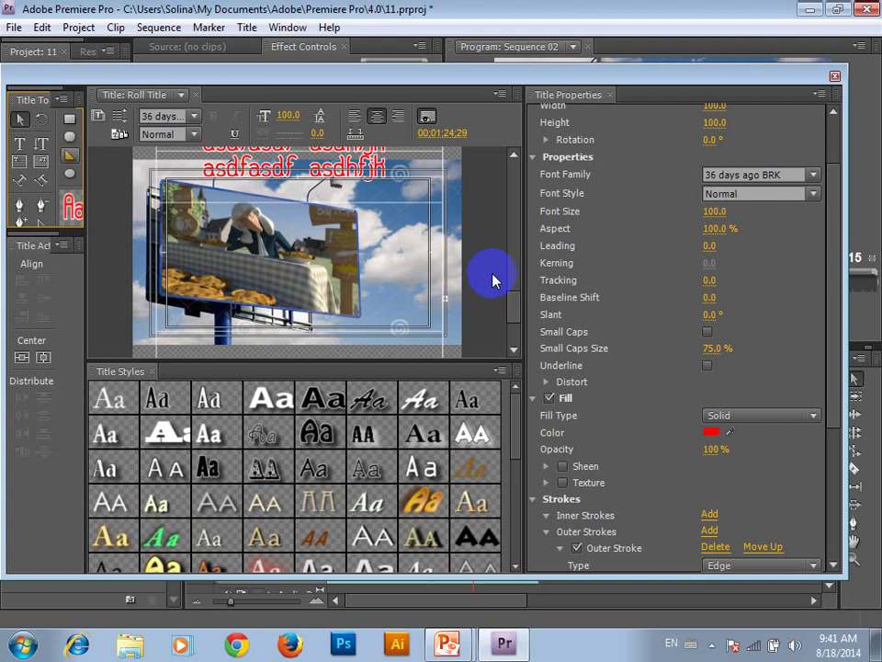
pyautogui.click(515, 344)
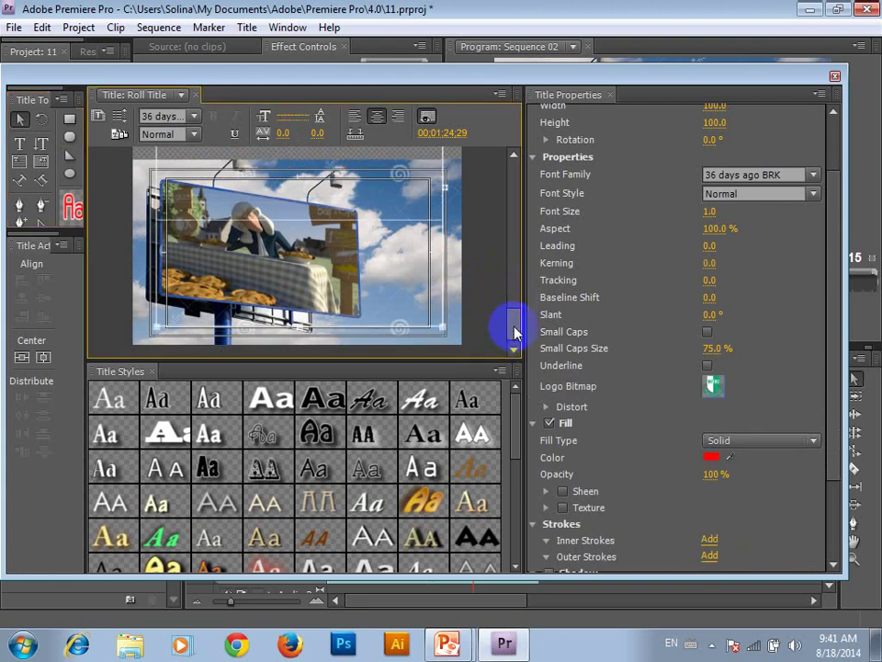
# - Stretch the SETEC logo box taller to a height of 2438.5
pyautogui.scroll(2, 508, 331)
pyautogui.scroll(-2, 508, 331)
pyautogui.moveTo(300, 331); pyautogui.dragTo(305, 388)
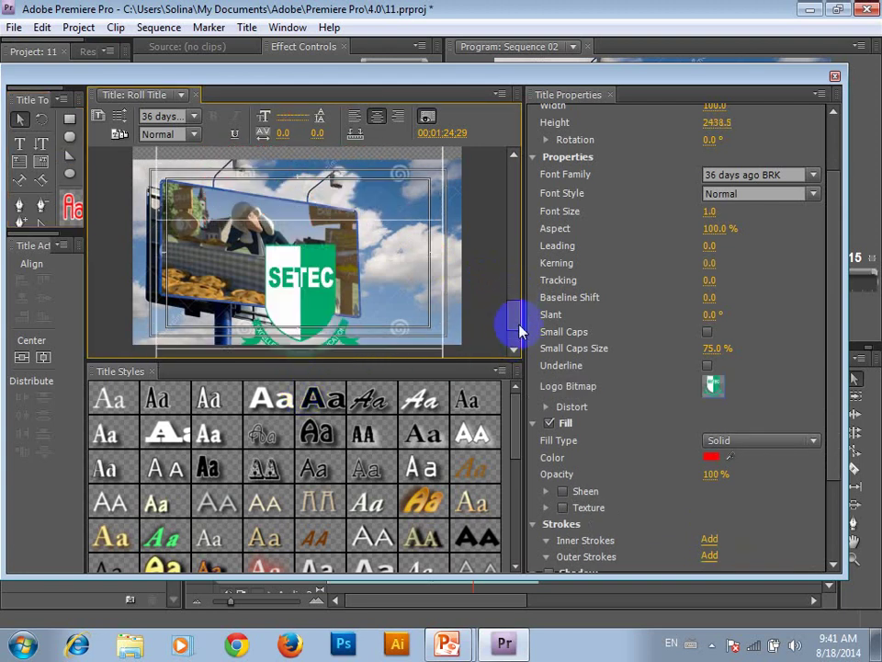
# - Scroll through the roll title preview to check the logo, then close the Titler
pyautogui.scroll(-2, 509, 338)
pyautogui.scroll(2, 512, 330)
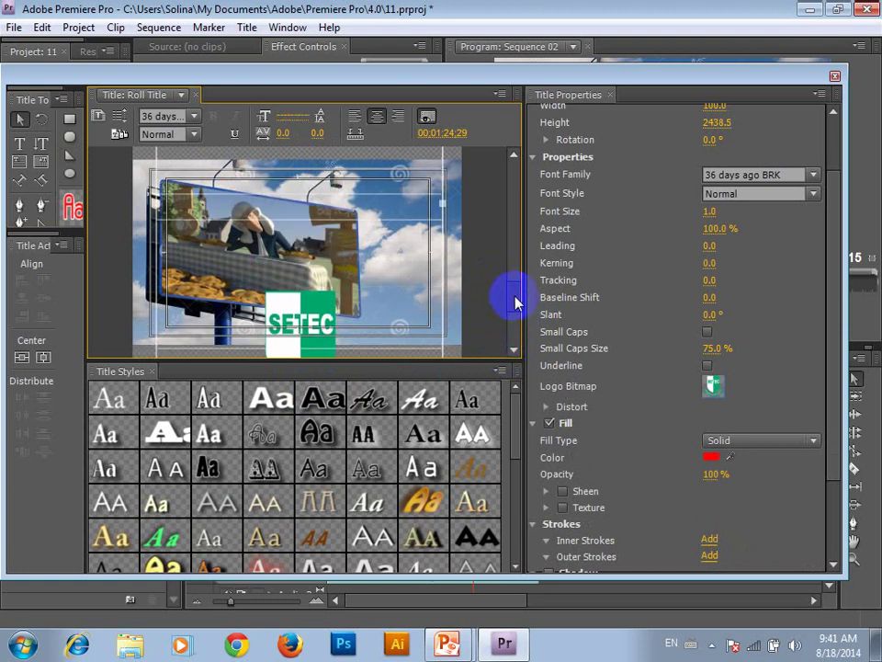
pyautogui.scroll(1, 512, 312)
pyautogui.scroll(-1, 512, 313)
pyautogui.scroll(-2, 518, 322)
pyautogui.scroll(1, 519, 321)
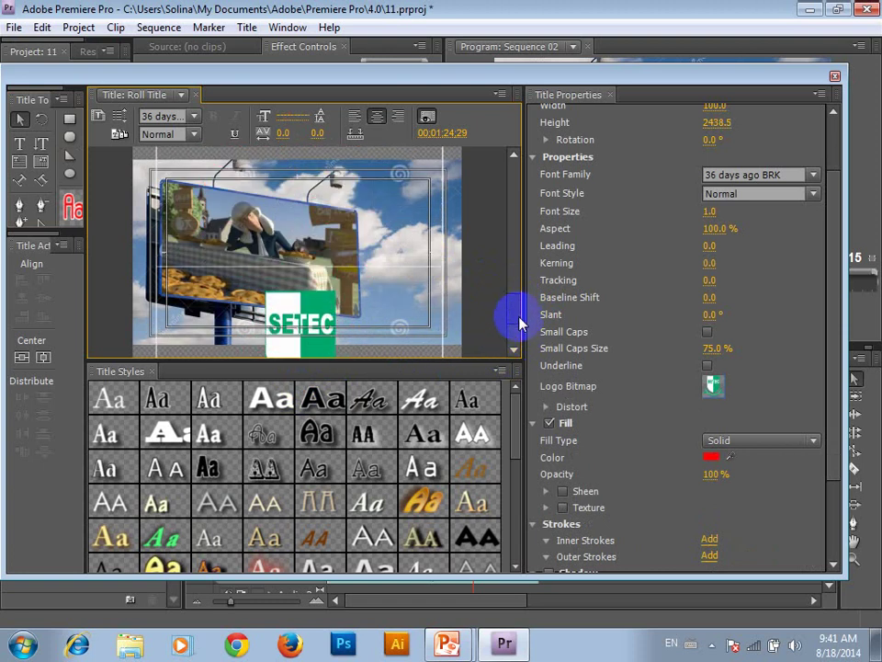
pyautogui.scroll(1, 513, 280)
pyautogui.scroll(1, 520, 257)
pyautogui.scroll(2, 524, 252)
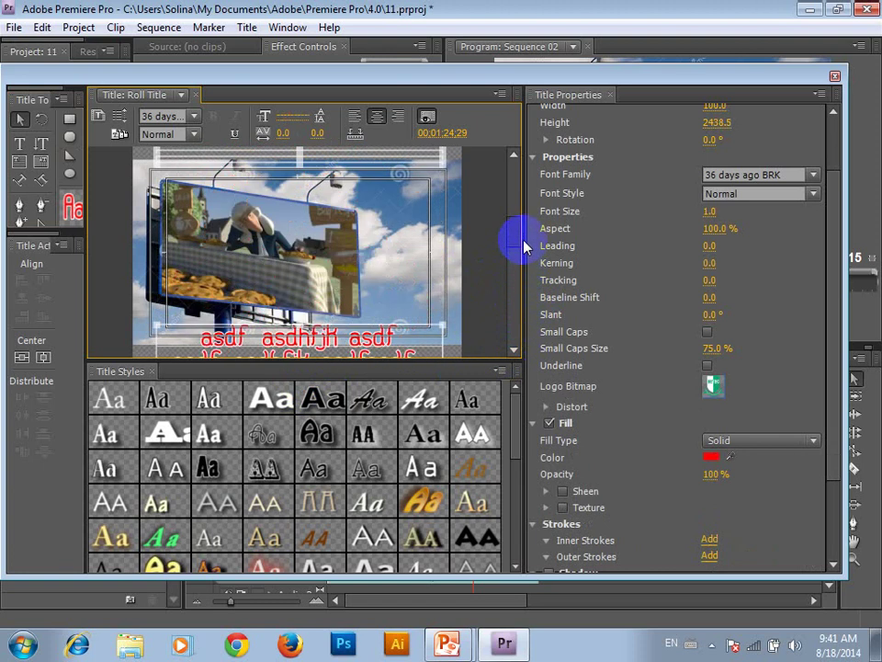
pyautogui.scroll(-1, 524, 255)
pyautogui.scroll(-1, 525, 257)
pyautogui.scroll(-1, 524, 257)
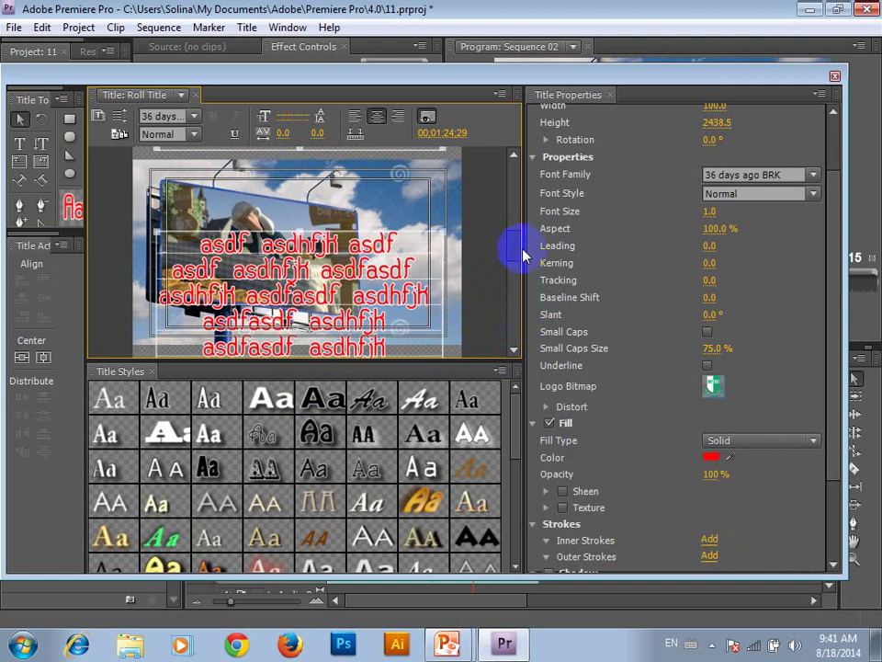
pyautogui.scroll(-1, 520, 276)
pyautogui.scroll(-2, 528, 283)
pyautogui.scroll(1, 526, 267)
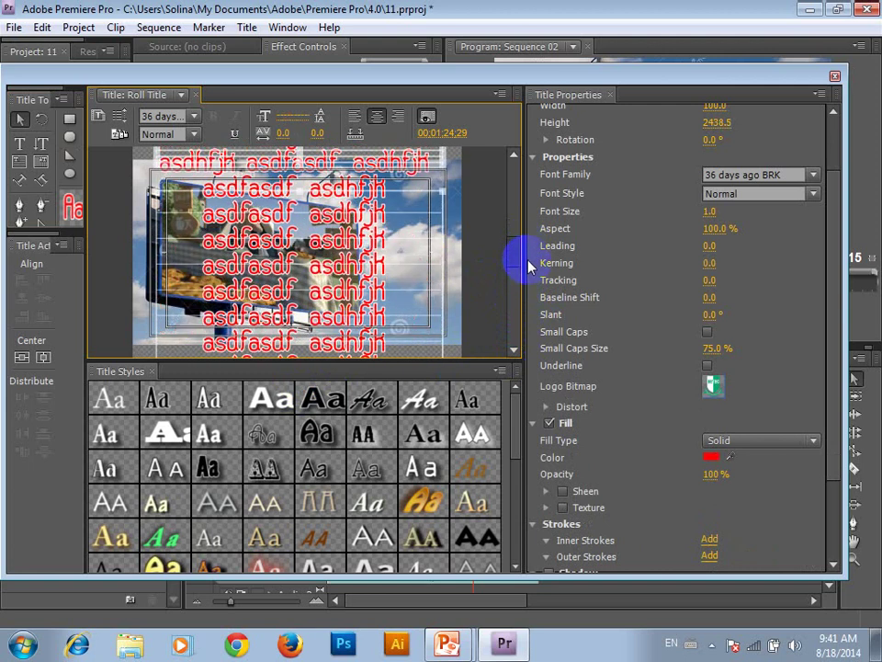
pyautogui.scroll(2, 522, 252)
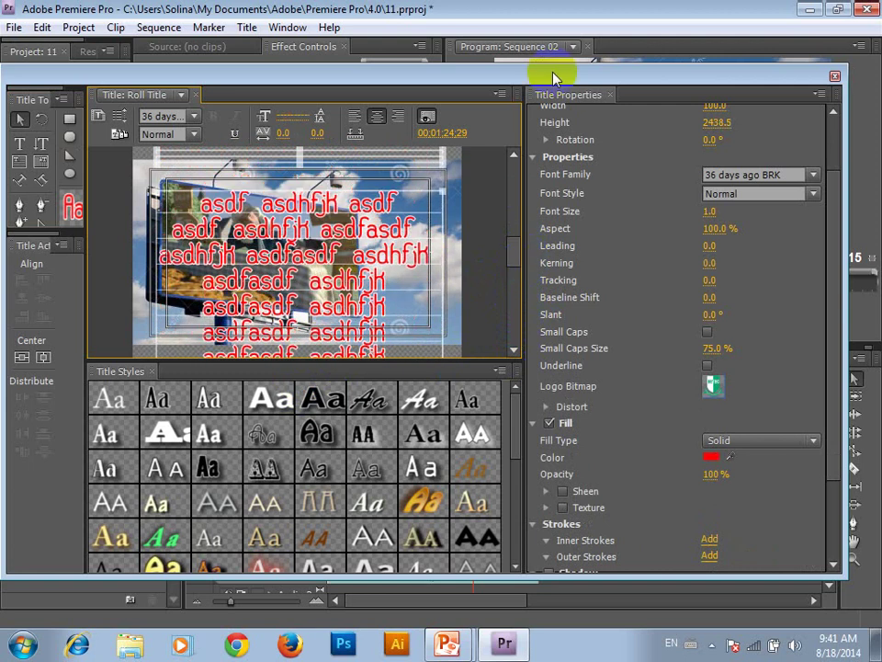
pyautogui.click(834, 76)
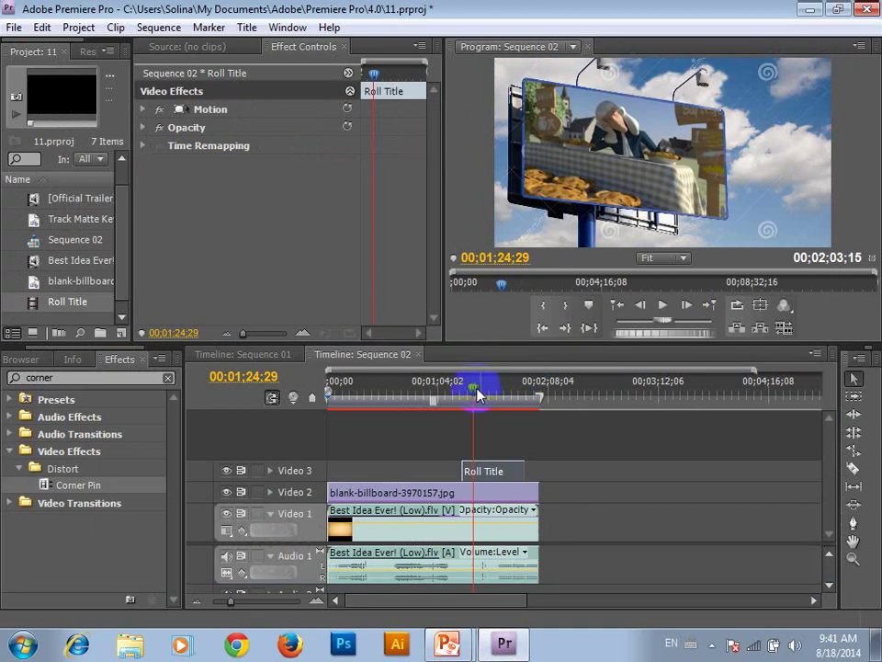
pyautogui.moveTo(473, 388); pyautogui.dragTo(467, 388)
pyautogui.press('space')
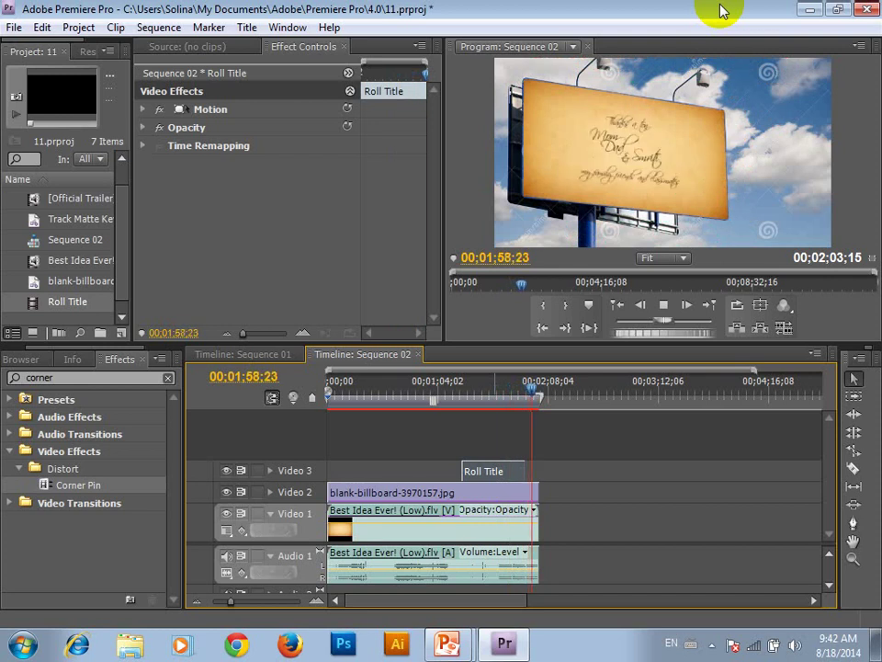
# - Stop playback, shorten the Roll Title clip's end, and move the playhead back to about 01;48
pyautogui.press('space')
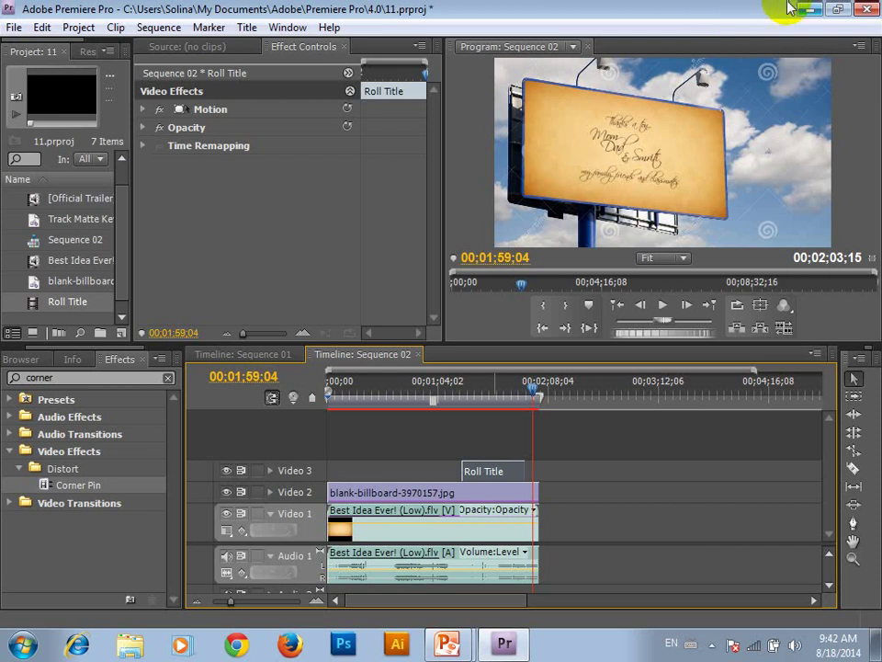
pyautogui.moveTo(529, 460); pyautogui.dragTo(521, 476)
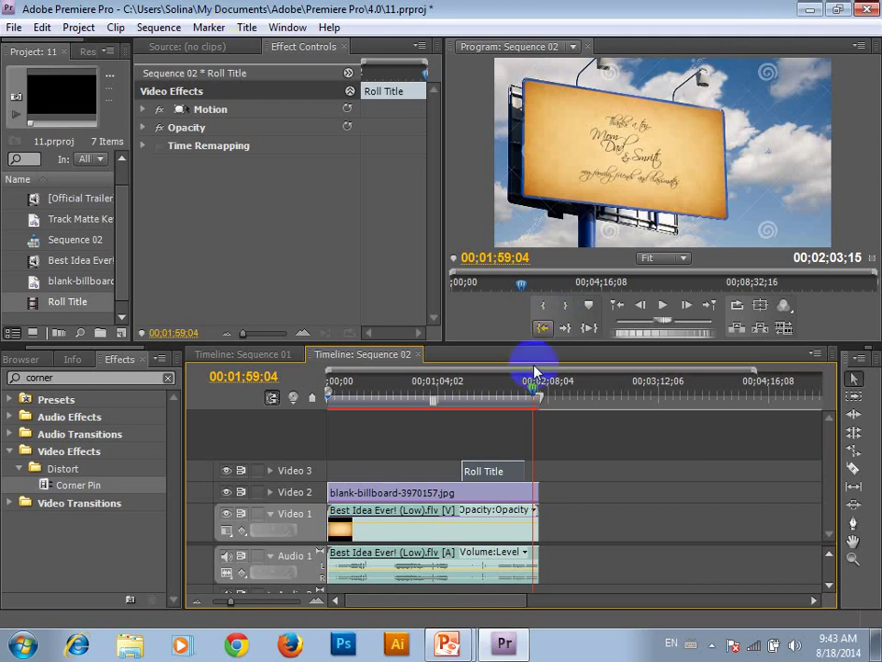
pyautogui.moveTo(532, 390); pyautogui.dragTo(521, 391)
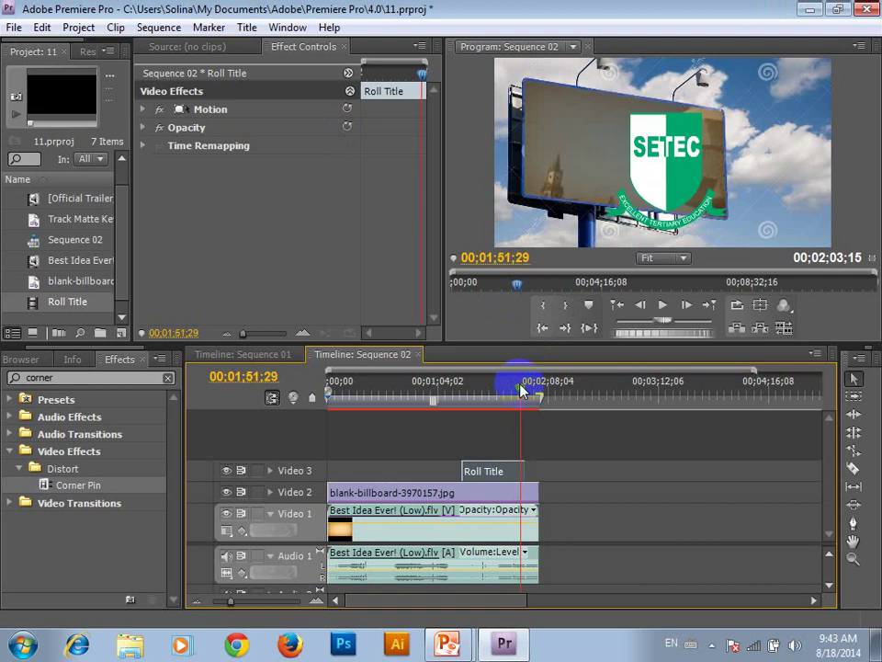
# - Show the Roll Title's Opacity settings in Effect Controls, just before the logo appears
pyautogui.click(420, 79)
pyautogui.moveTo(420, 79); pyautogui.dragTo(424, 80)
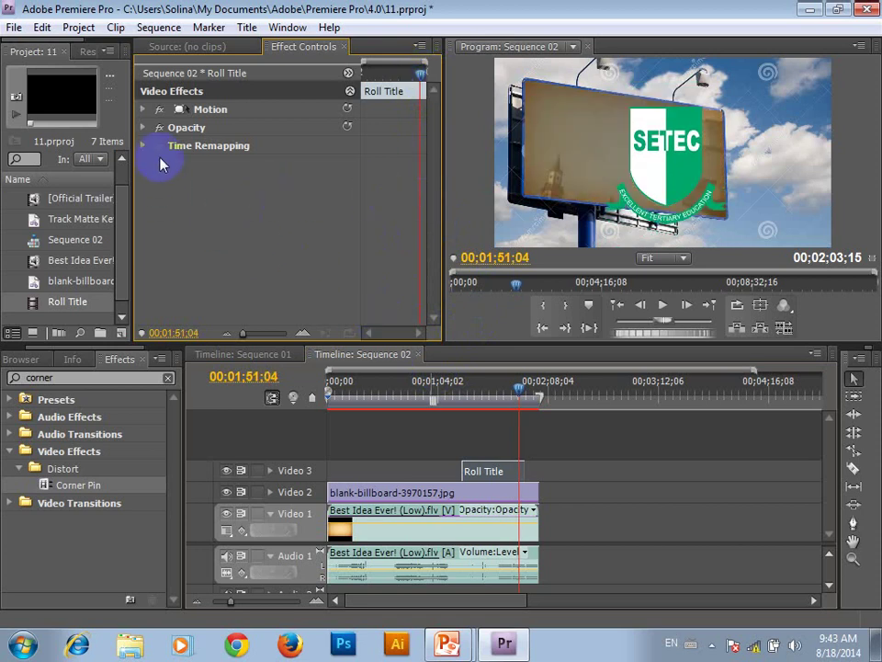
pyautogui.click(146, 128)
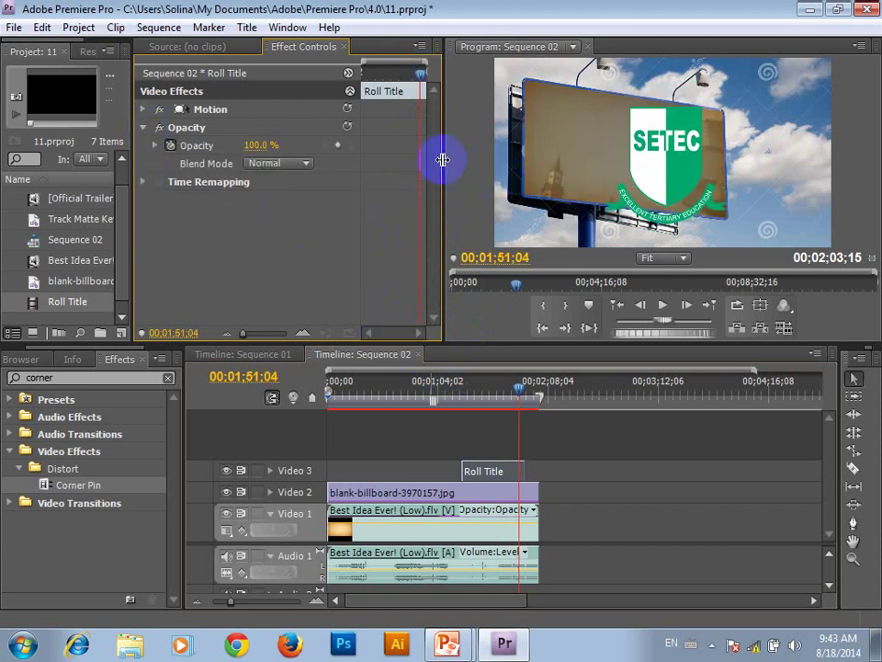
pyautogui.moveTo(443, 158); pyautogui.dragTo(510, 161)
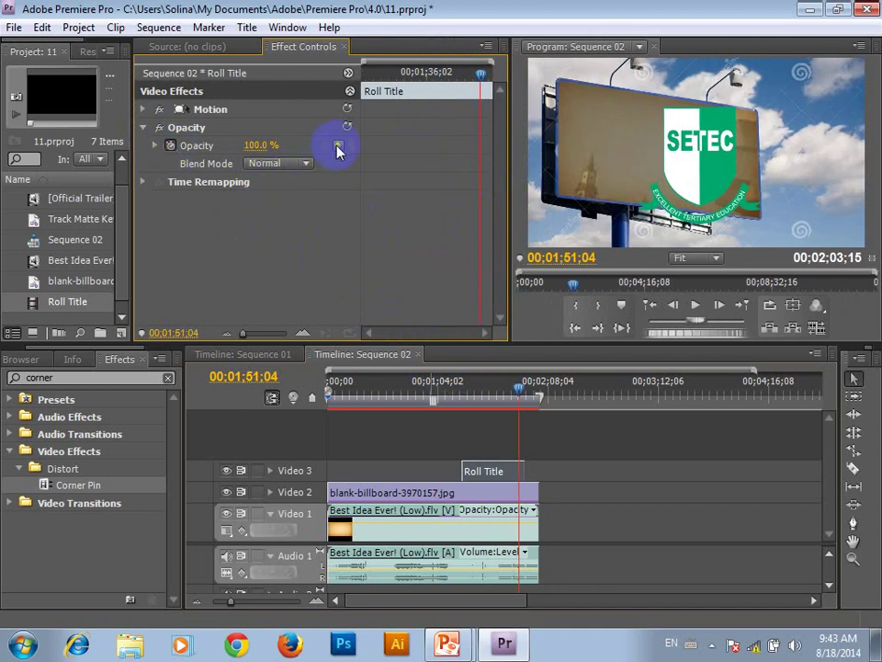
# - Keyframe opacity at the current time and at 01;54;15 set to 0%, then play the fade
pyautogui.click(480, 75)
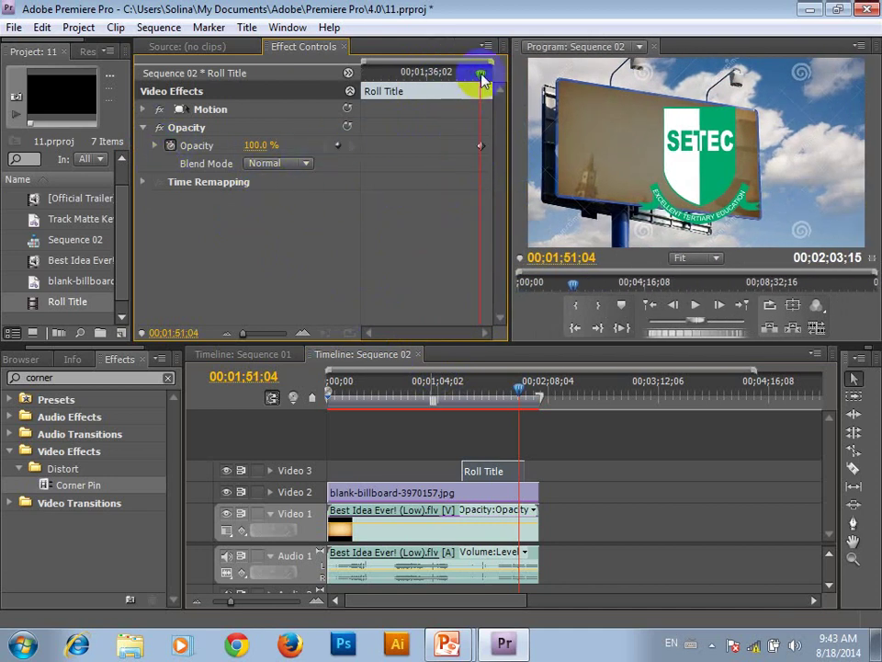
pyautogui.moveTo(482, 81); pyautogui.dragTo(564, 75)
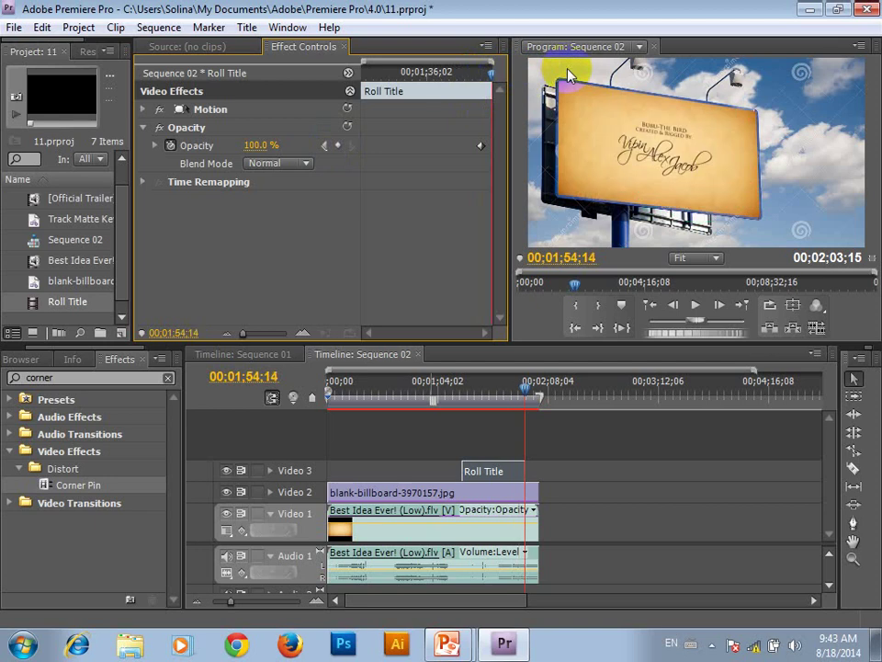
pyautogui.click(338, 147)
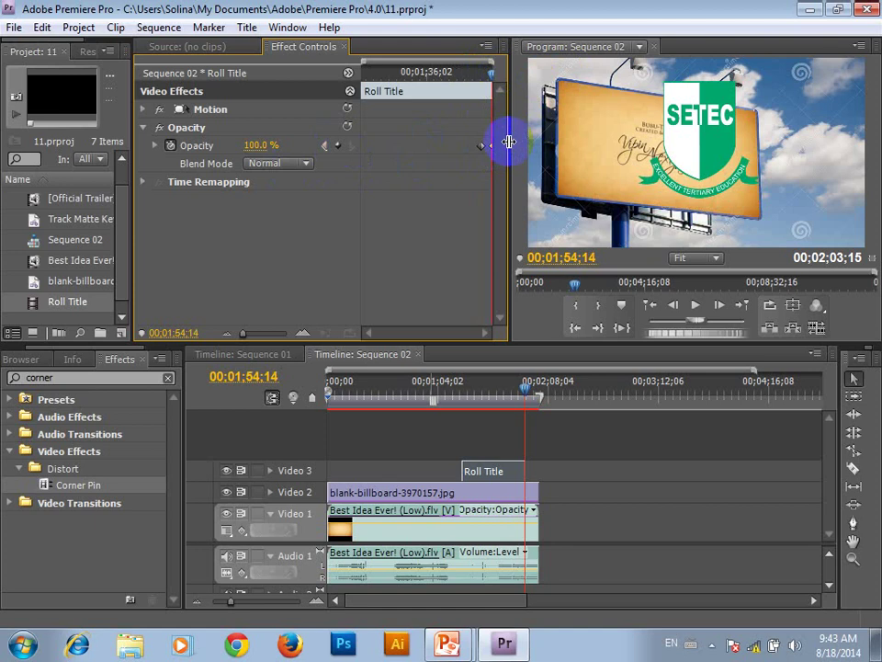
pyautogui.click(261, 144)
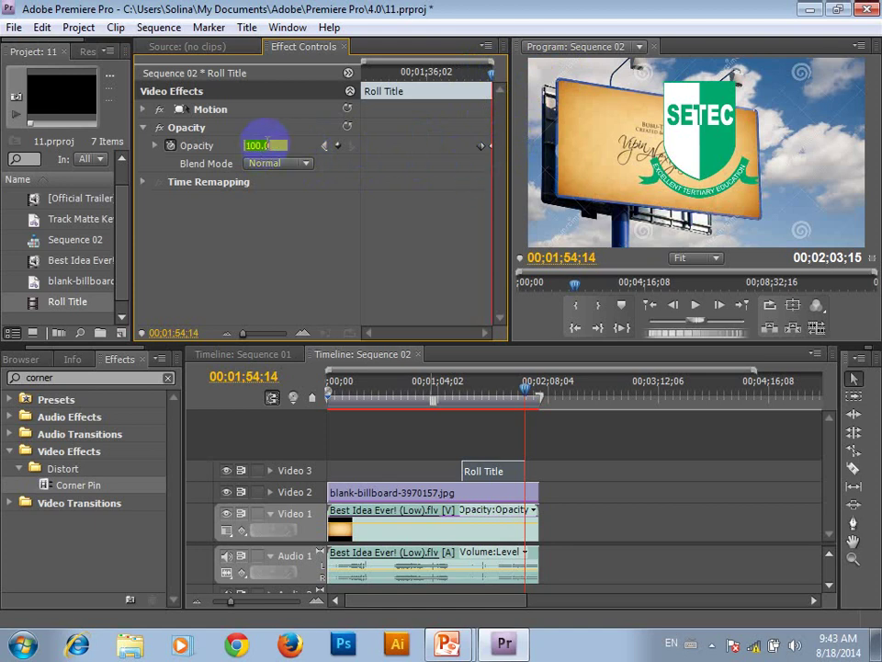
pyautogui.write('0')
pyautogui.press('Return')
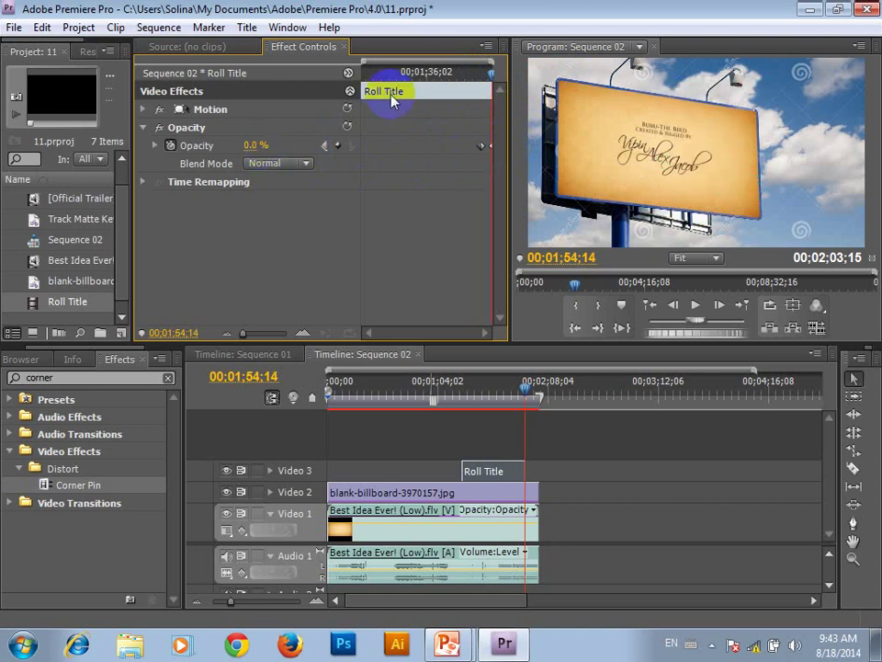
pyautogui.moveTo(487, 76); pyautogui.dragTo(481, 72)
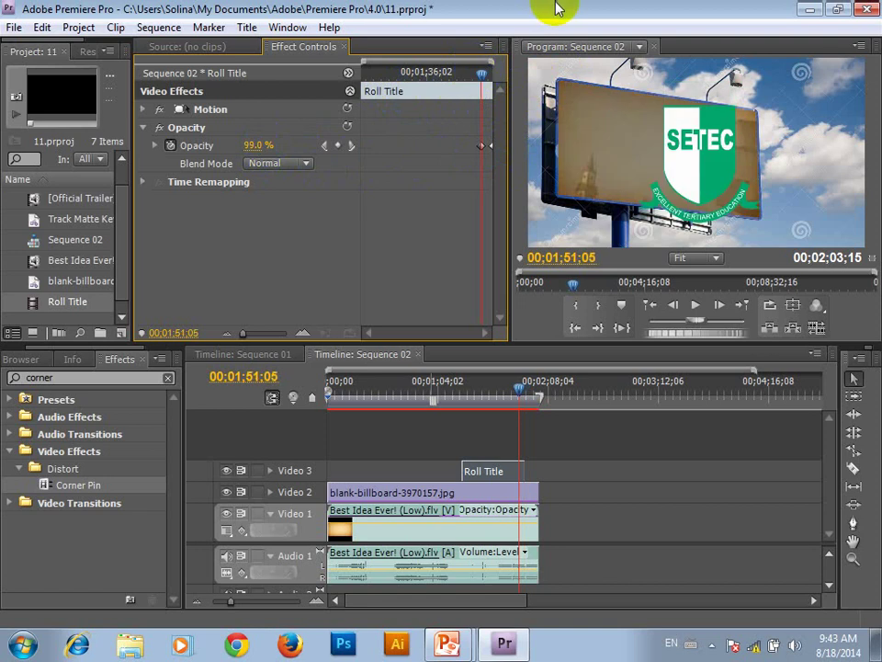
pyautogui.press('space')
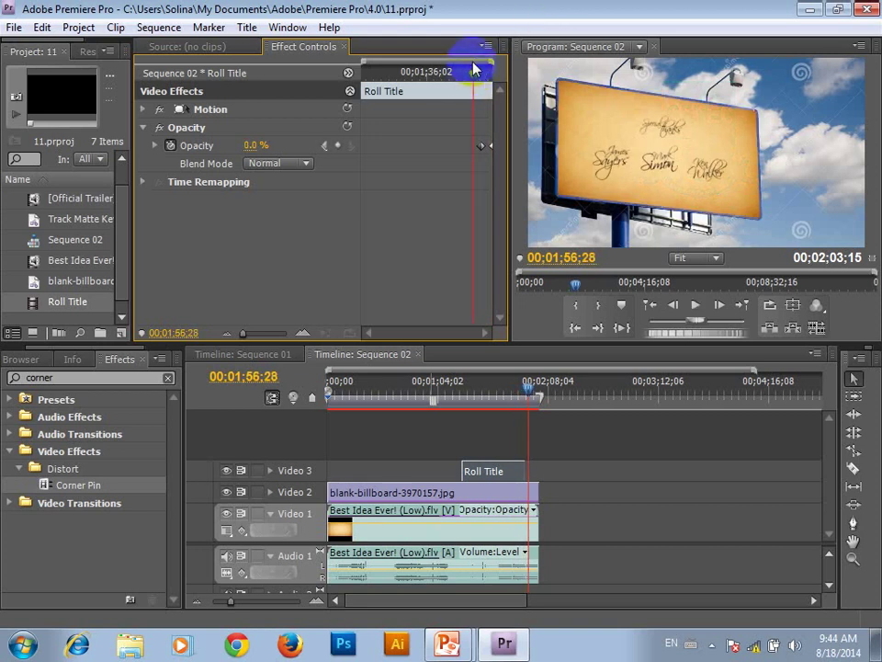
pyautogui.click(474, 71)
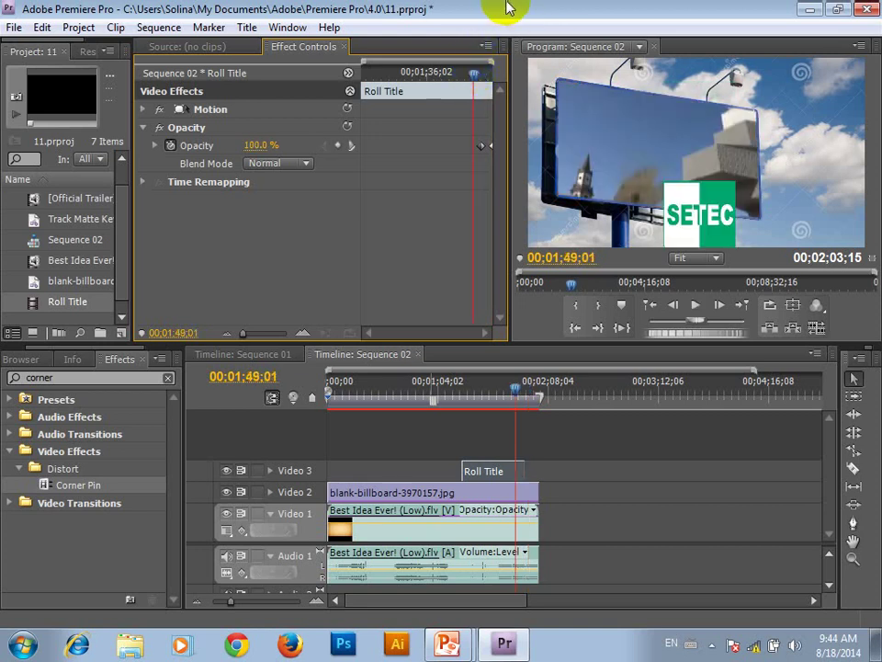
pyautogui.press('space')
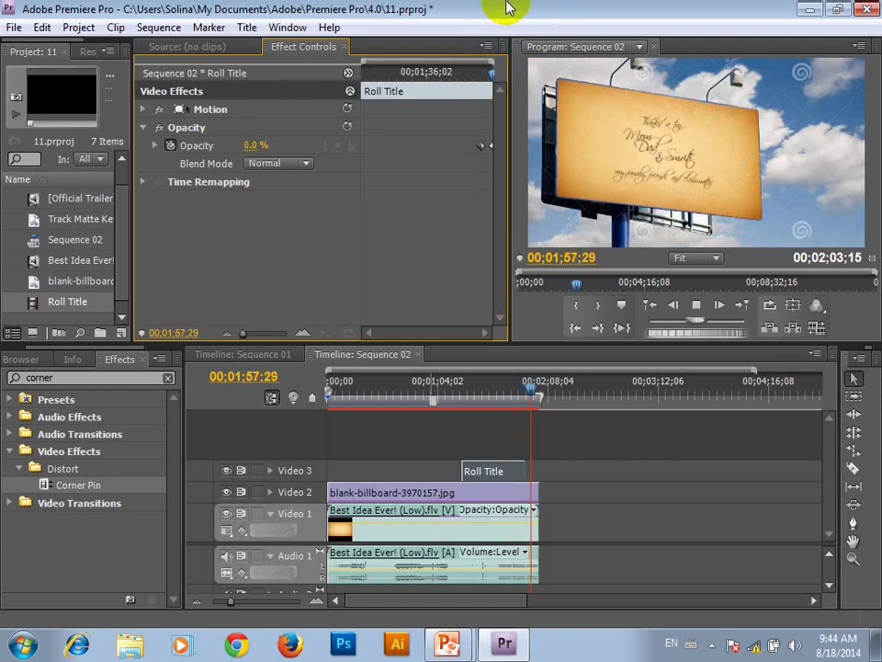
pyautogui.press('space')
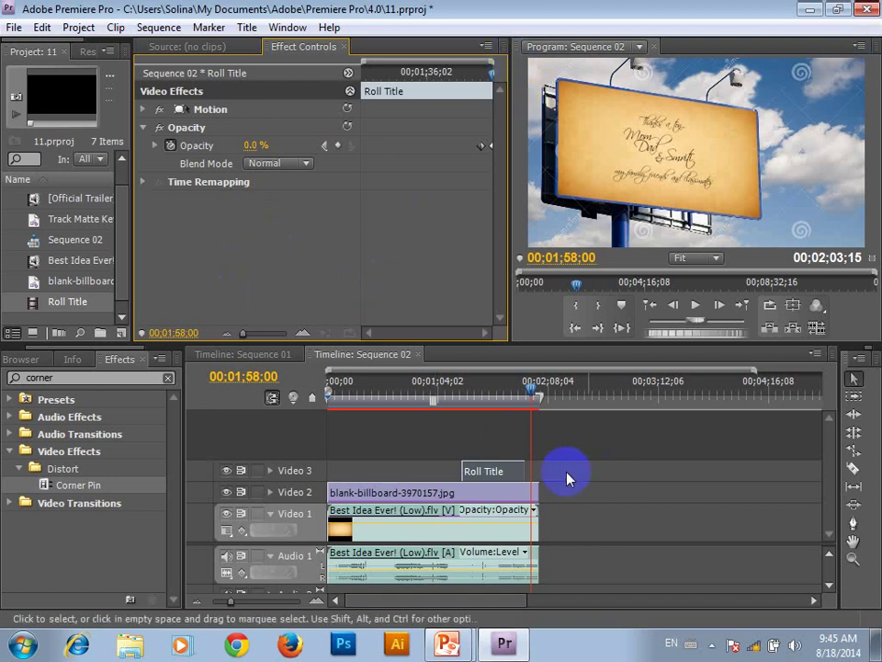
# - Delete all clips from Sequence 02 and return the playhead to 00;00;00;00
pyautogui.moveTo(582, 472)
pyautogui.mouseDown()
pyautogui.moveTo(479, 586)
pyautogui.moveTo(482, 595)
pyautogui.mouseUp()
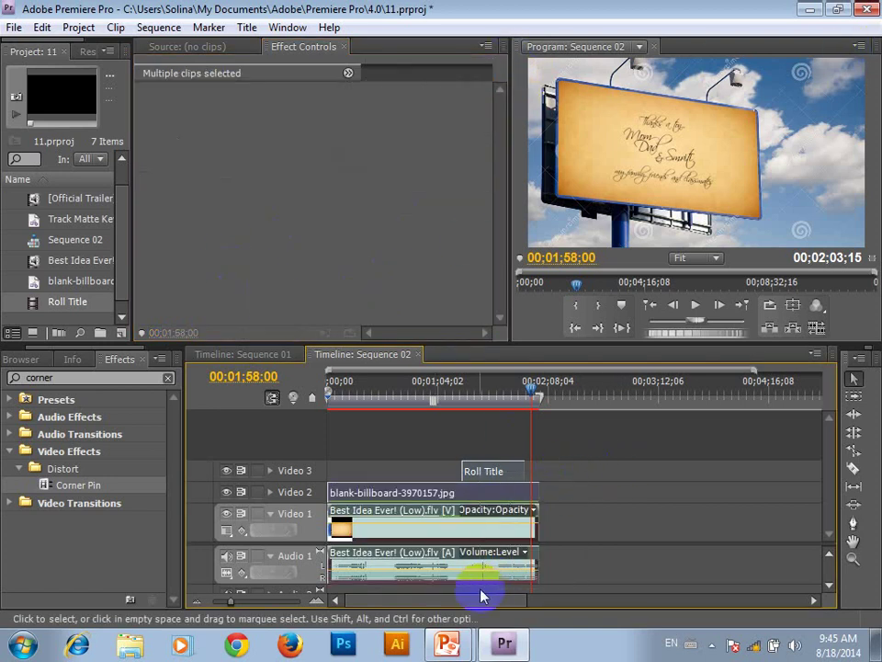
pyautogui.press('Delete')
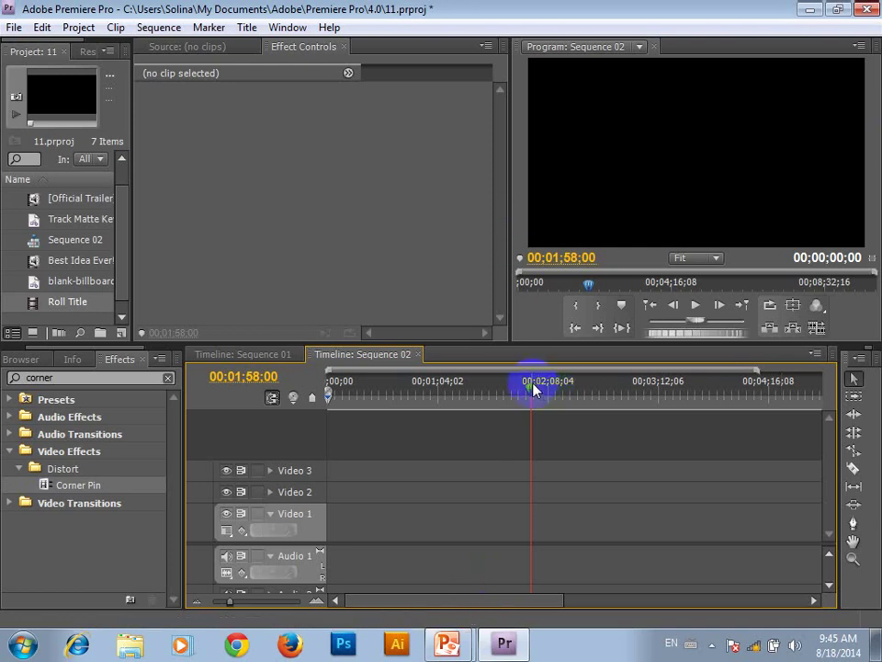
pyautogui.moveTo(533, 389); pyautogui.dragTo(302, 419)
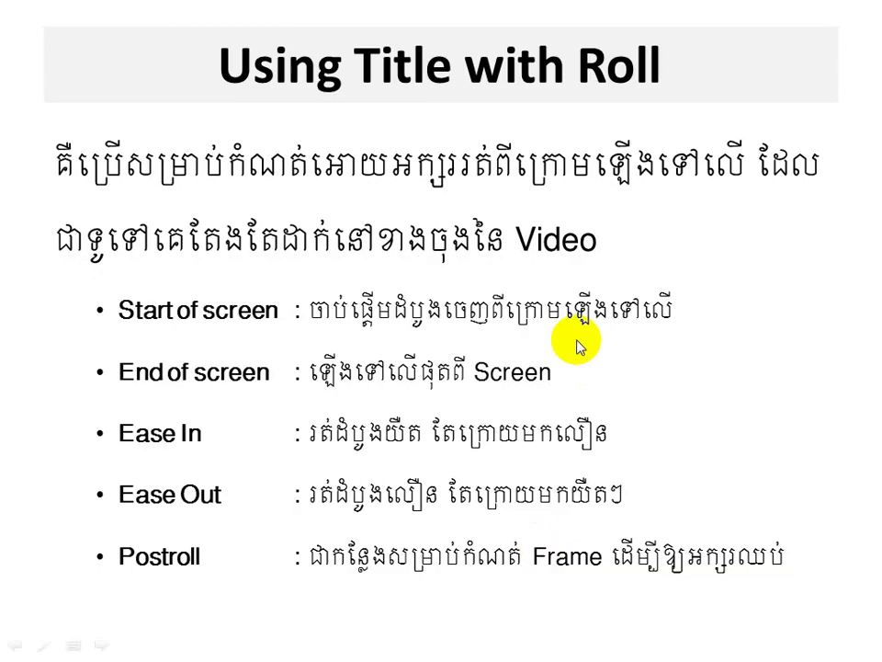
# - Advance through the Roll/Crawl, cube sequence and Using Export Media review slides
pyautogui.click(579, 346)
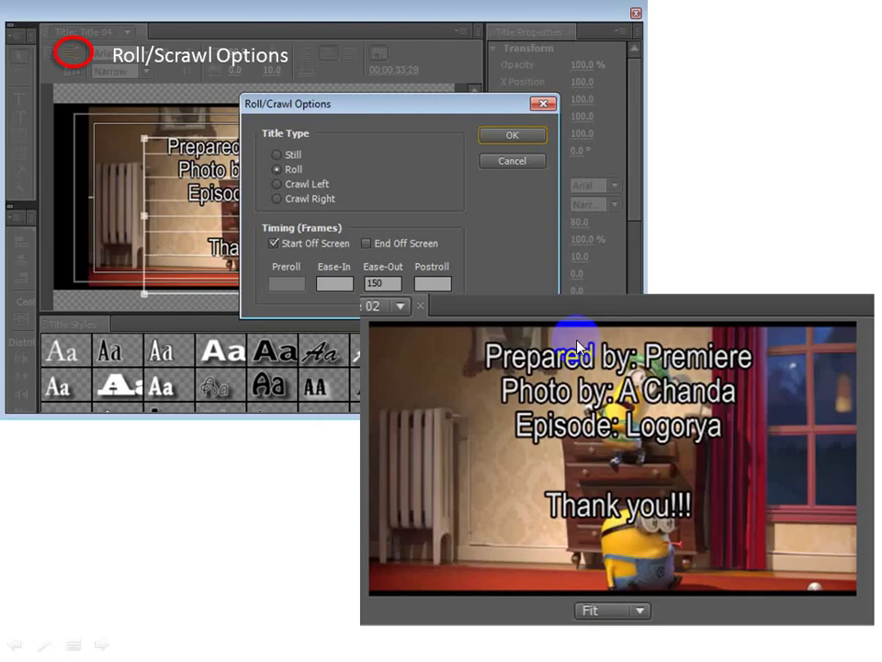
pyautogui.click(579, 346)
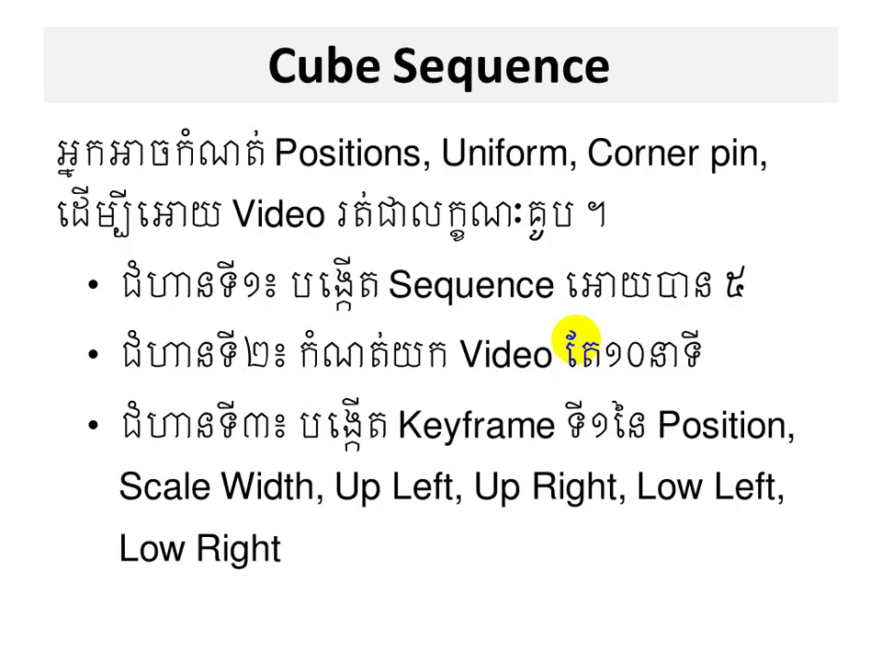
pyautogui.click(579, 338)
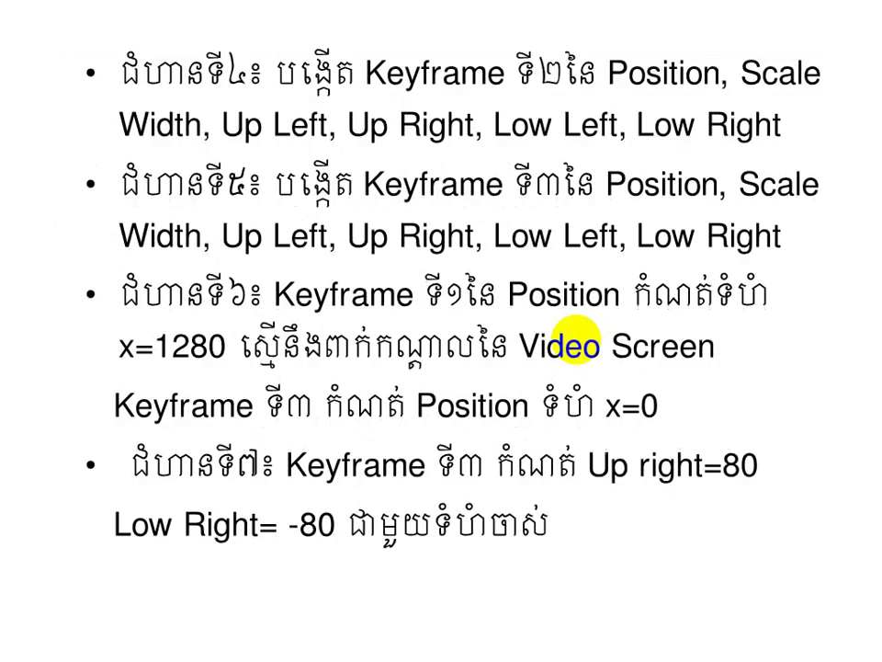
pyautogui.click(577, 339)
pyautogui.click(574, 340)
pyautogui.click(576, 340)
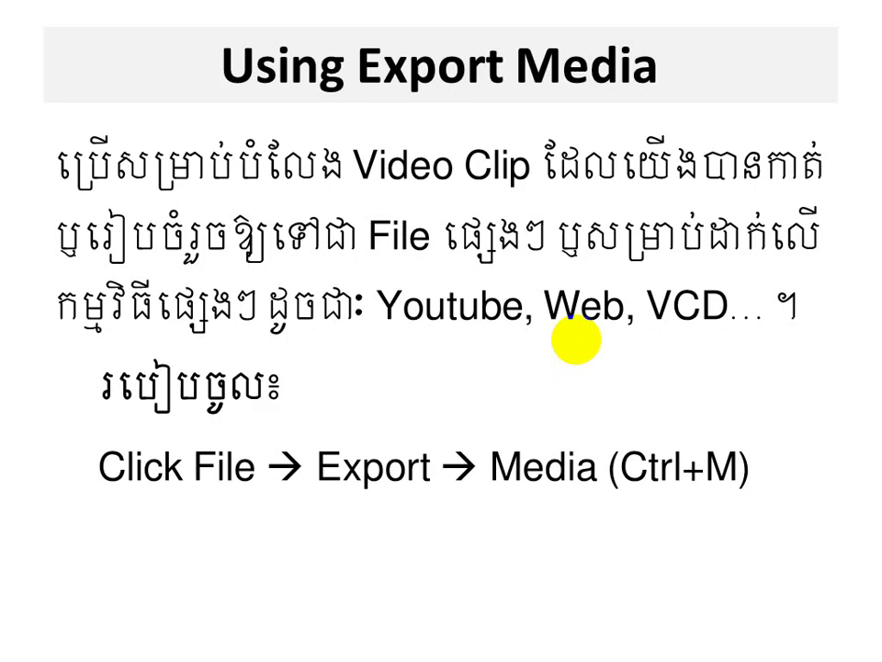
pyautogui.click(576, 340)
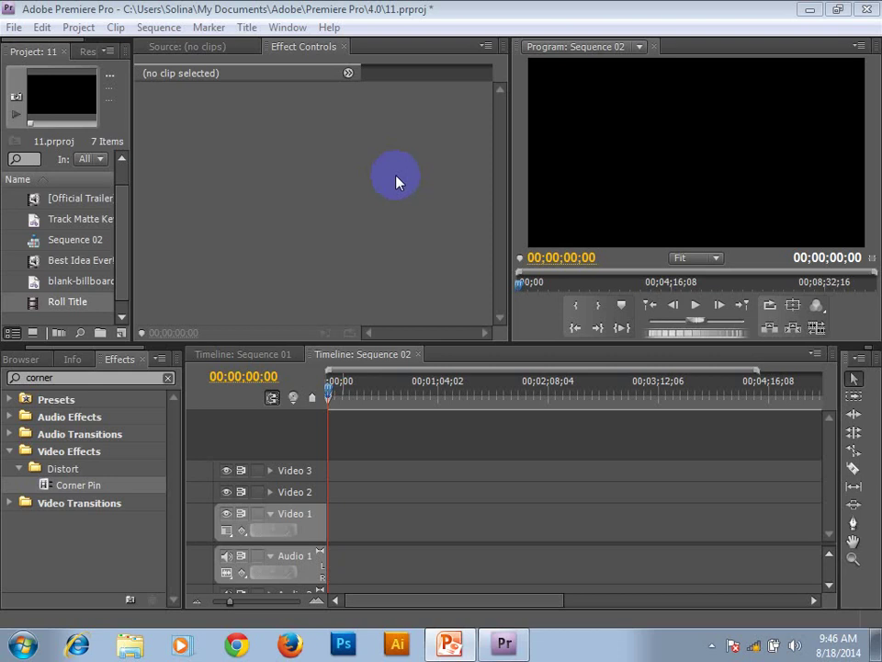
# - Put the [Official Trailer] Tangled clip on Video 1, scale it to frame size, and park at 00;01;01;00
pyautogui.click(62, 204)
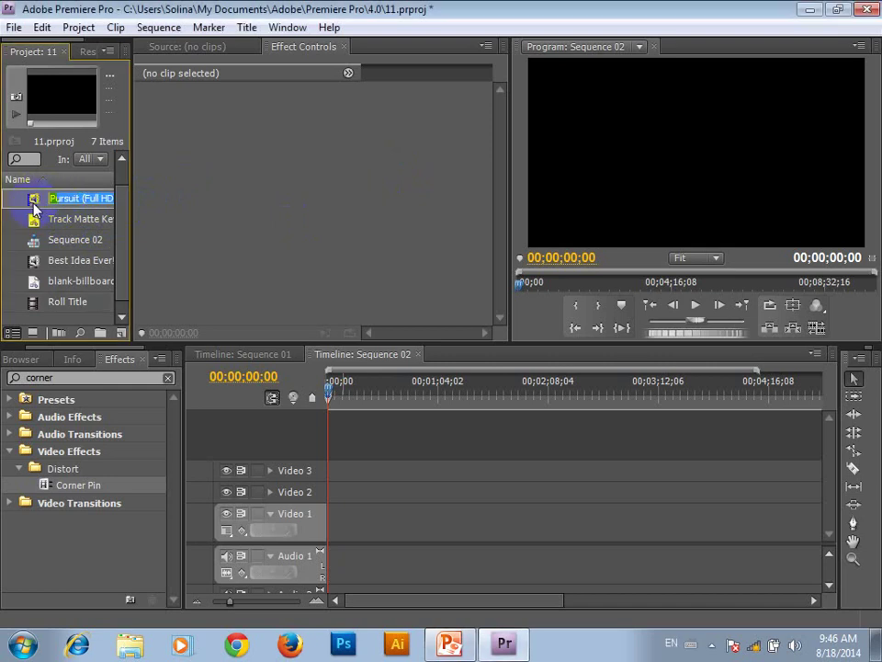
pyautogui.moveTo(33, 198)
pyautogui.mouseDown()
pyautogui.moveTo(257, 321)
pyautogui.moveTo(332, 530)
pyautogui.moveTo(373, 517)
pyautogui.mouseUp()
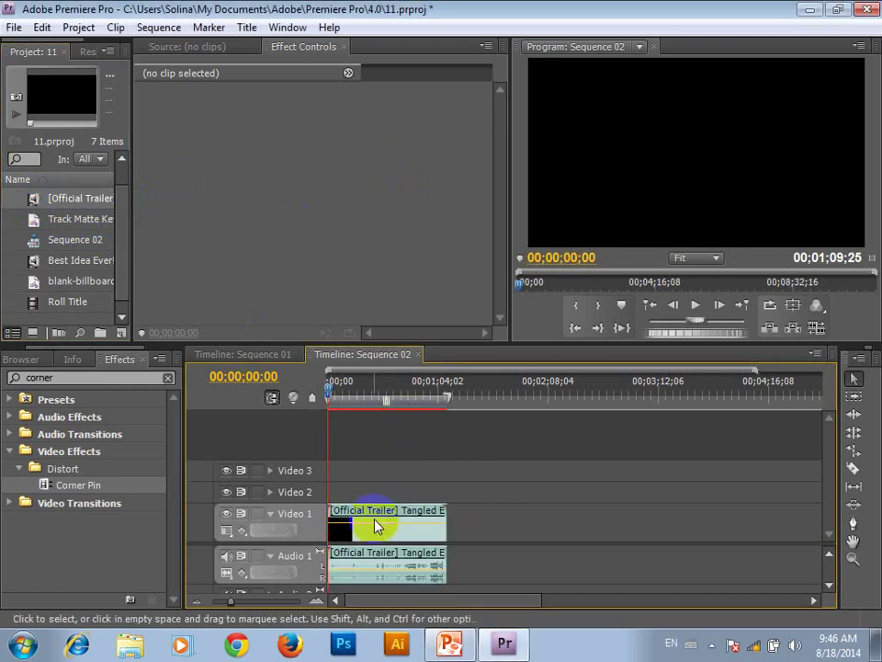
pyautogui.rightClick(378, 525)
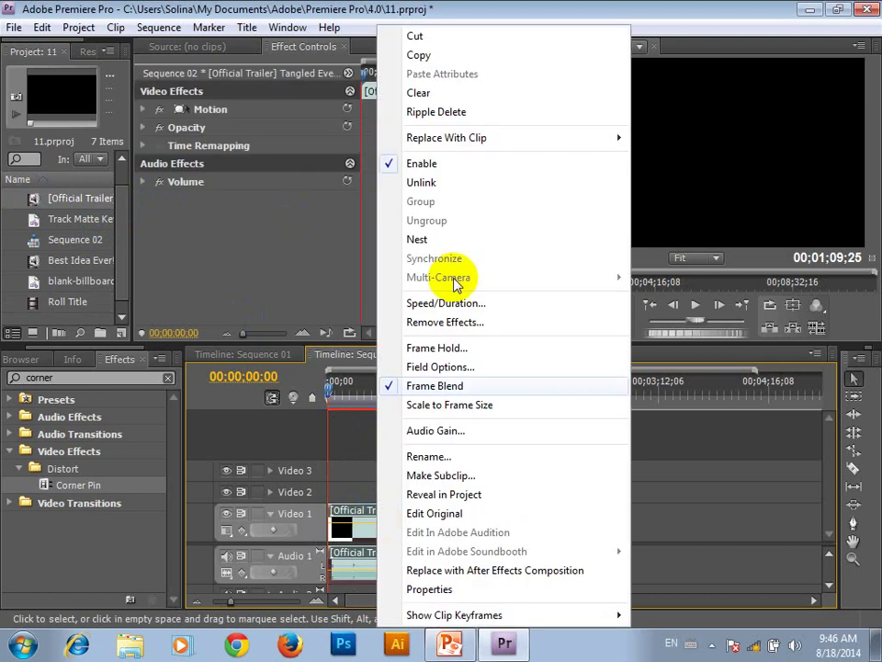
pyautogui.click(432, 404)
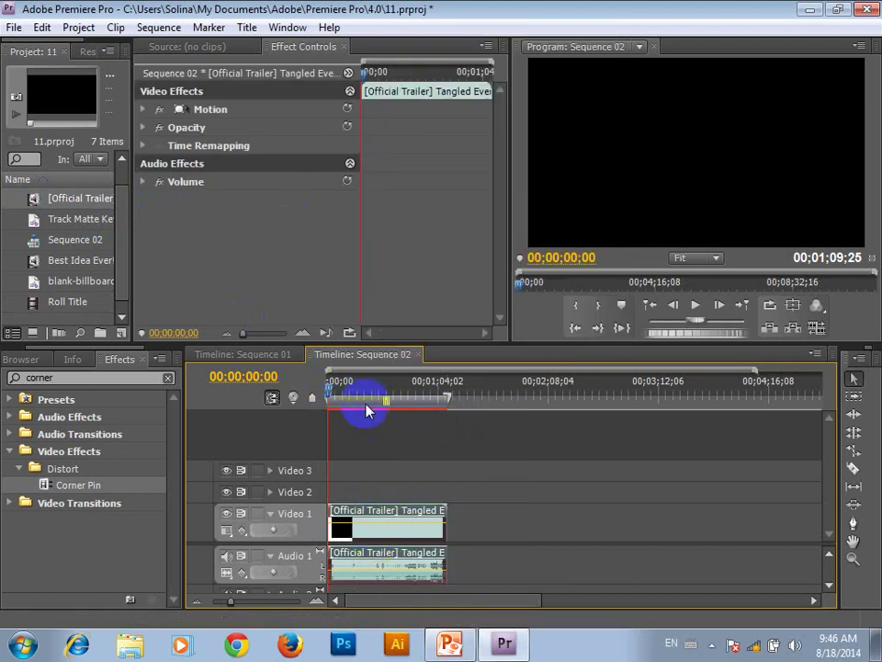
pyautogui.moveTo(367, 405)
pyautogui.mouseDown()
pyautogui.moveTo(442, 431)
pyautogui.moveTo(440, 424)
pyautogui.mouseUp()
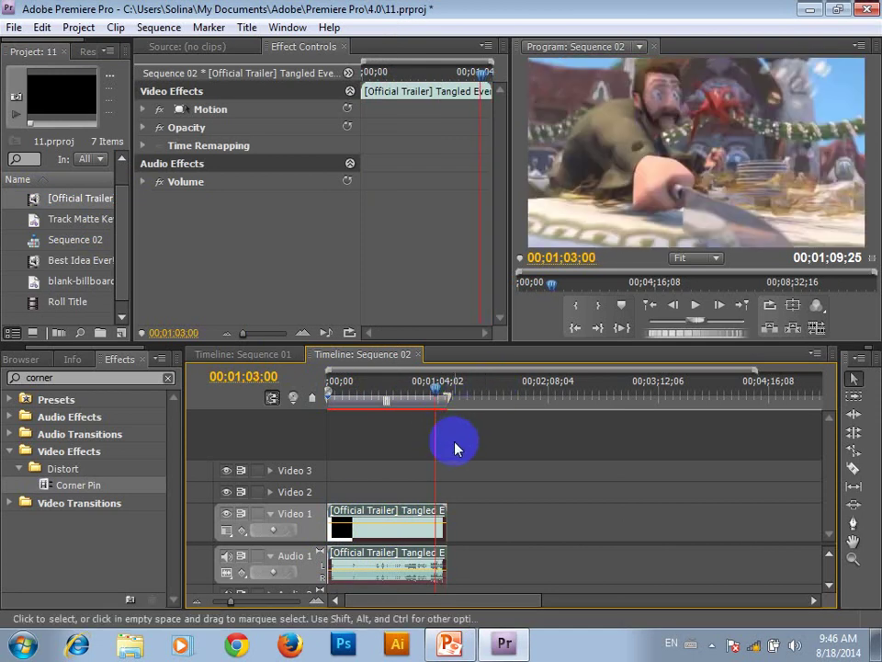
pyautogui.moveTo(440, 393); pyautogui.dragTo(432, 393)
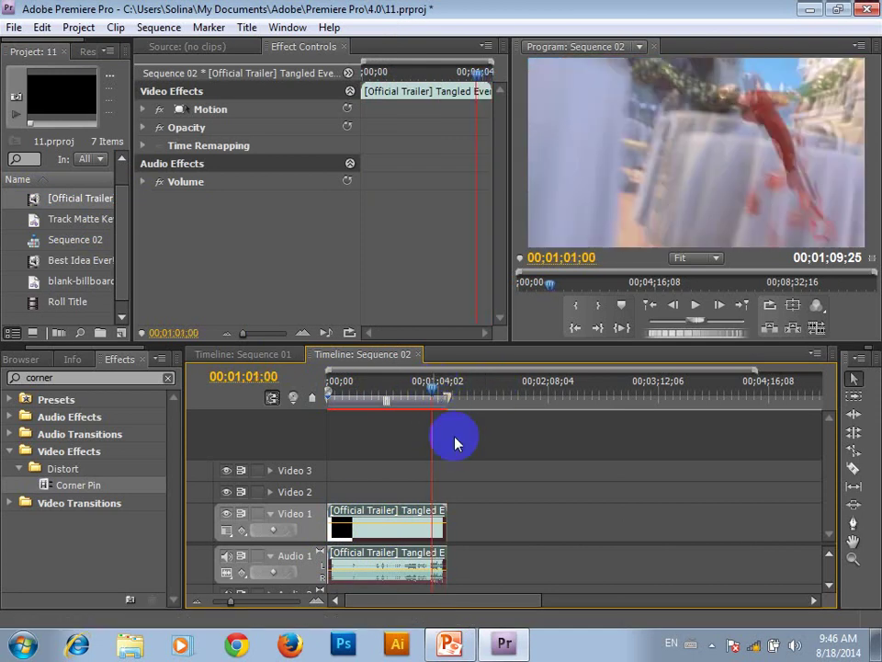
pyautogui.click(853, 469)
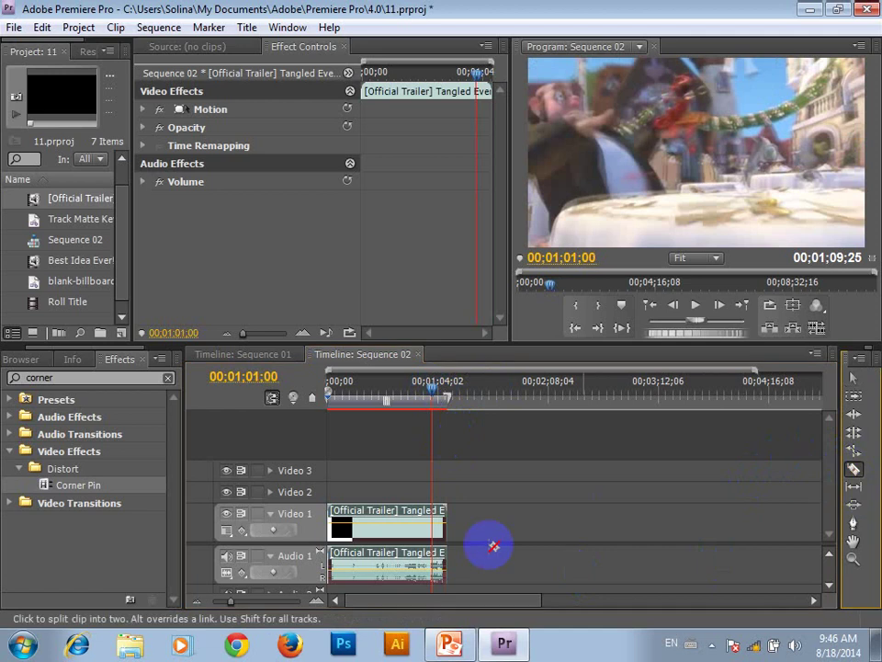
# - Razor the Official Trailer clip at 00;01;01;00 and delete its short tail piece
pyautogui.click(434, 530)
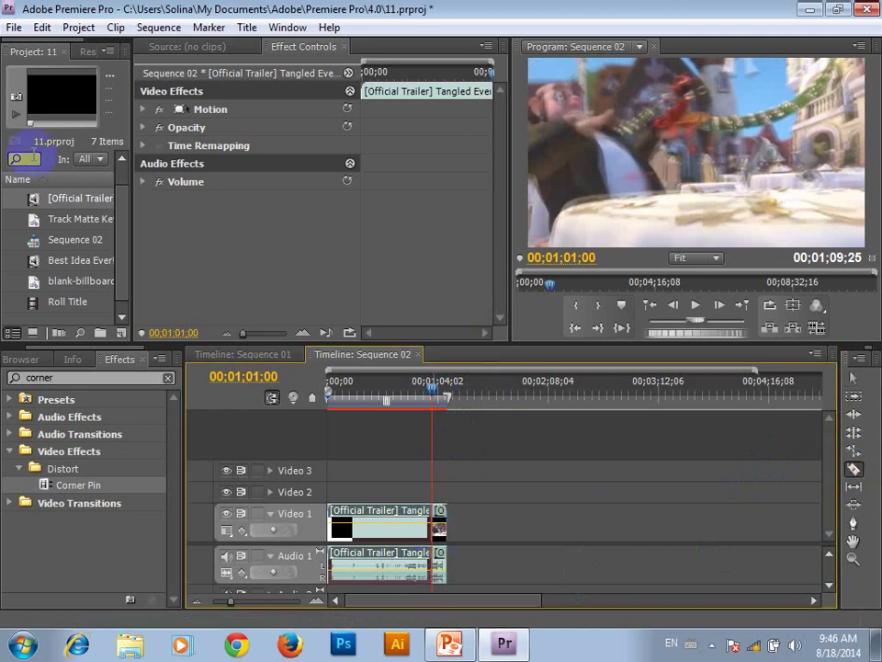
pyautogui.click(853, 378)
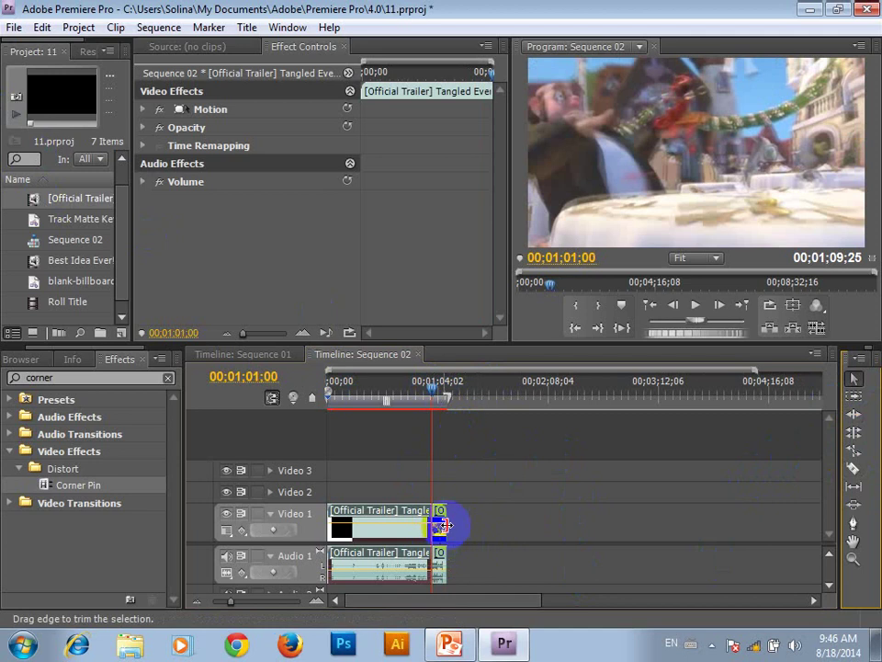
pyautogui.click(438, 514)
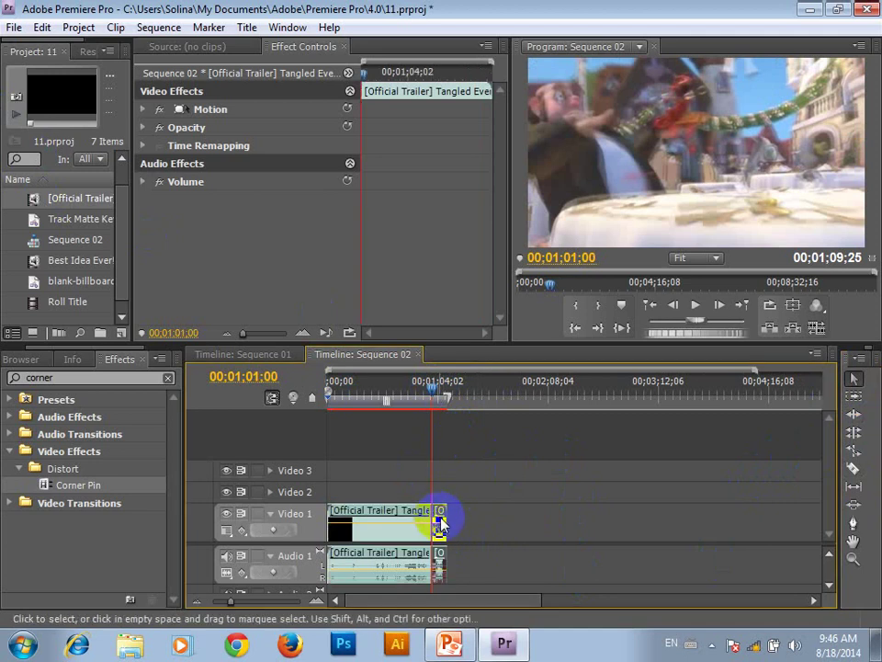
pyautogui.press('Delete')
pyautogui.moveTo(436, 389); pyautogui.dragTo(425, 391)
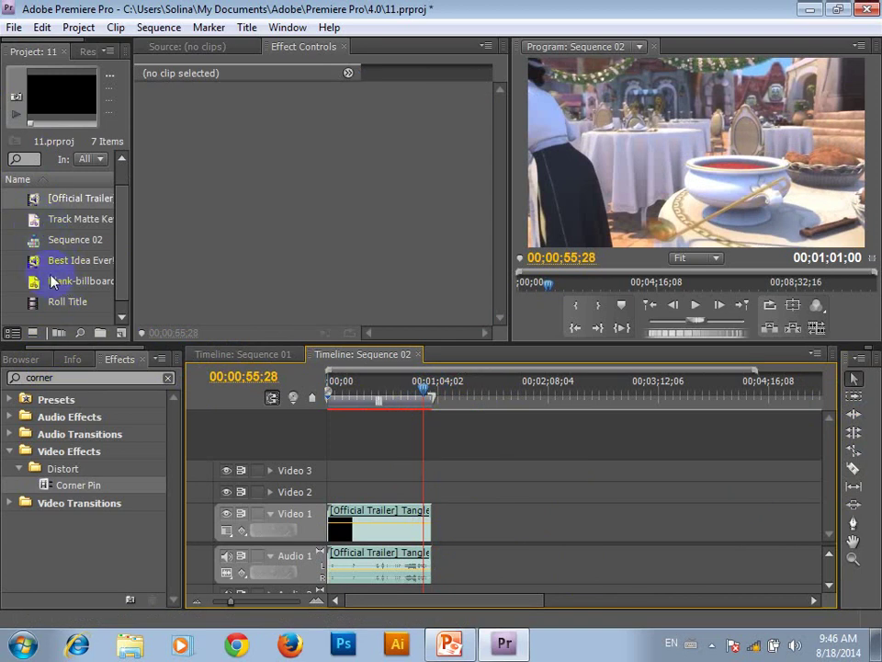
# - Add Best Idea Ever! (Low).flv after the trailer and apply Scale to Frame Size
pyautogui.moveTo(27, 260)
pyautogui.mouseDown()
pyautogui.moveTo(491, 525)
pyautogui.moveTo(442, 537)
pyautogui.mouseUp()
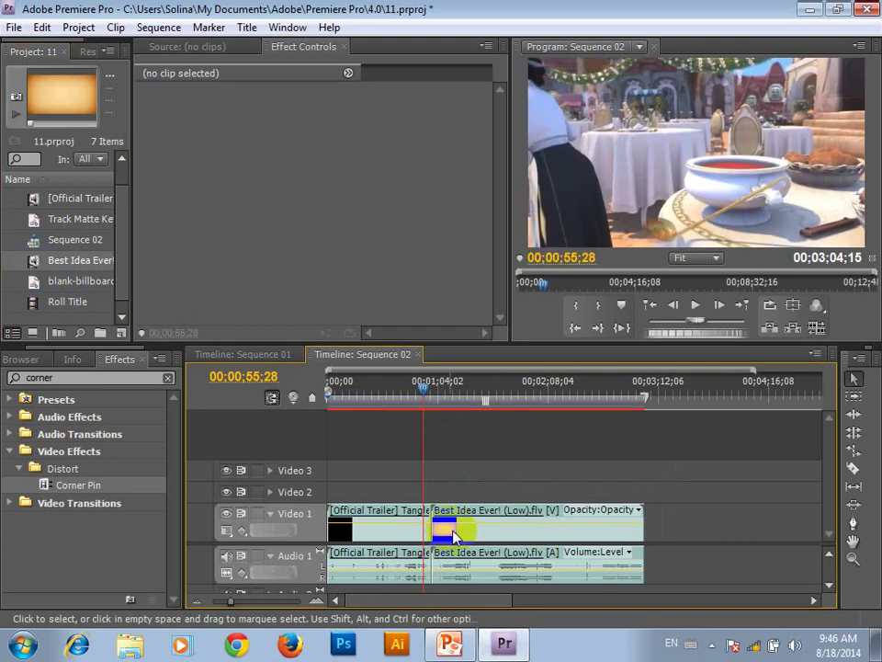
pyautogui.click(444, 533)
pyautogui.rightClick(478, 520)
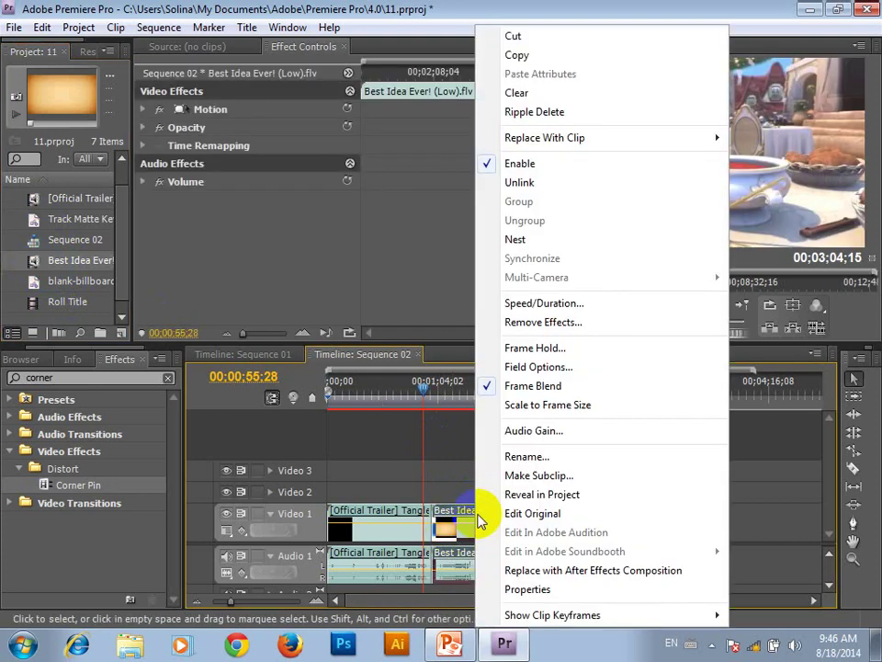
pyautogui.click(519, 407)
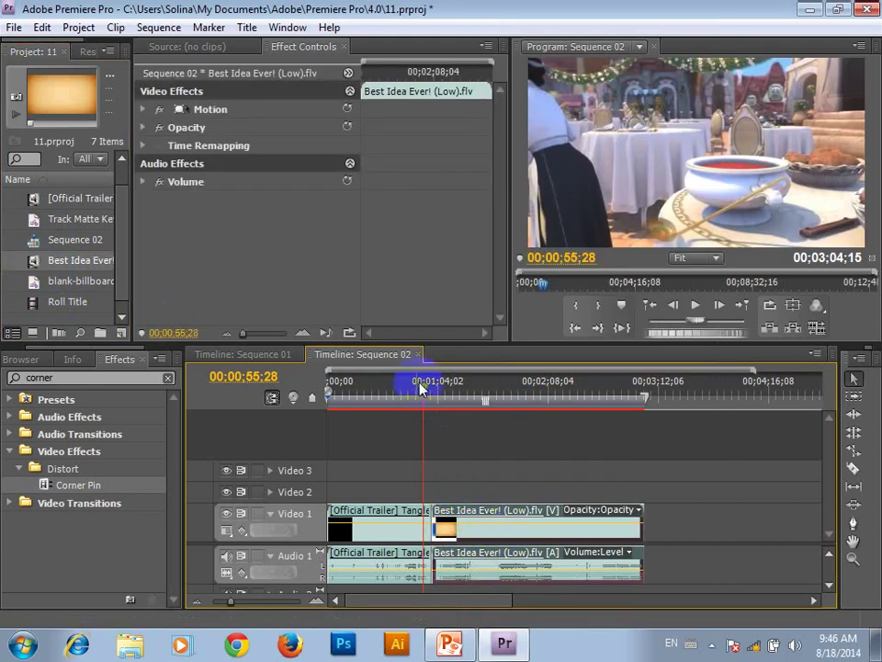
# - Razor off the opening of the Best Idea Ever! clip and delete that piece
pyautogui.click(852, 469)
pyautogui.click(447, 524)
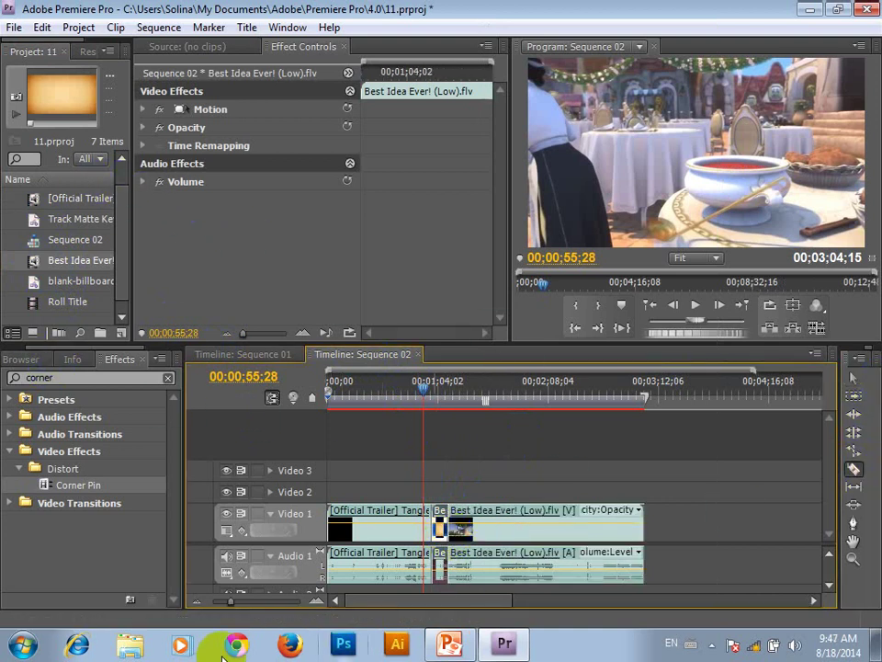
pyautogui.click(853, 378)
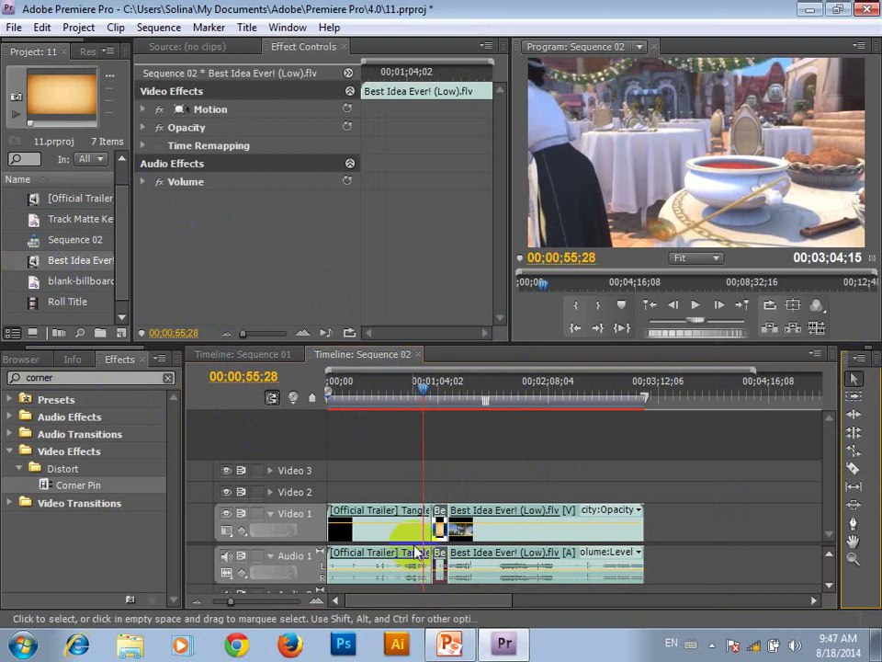
pyautogui.press('Delete')
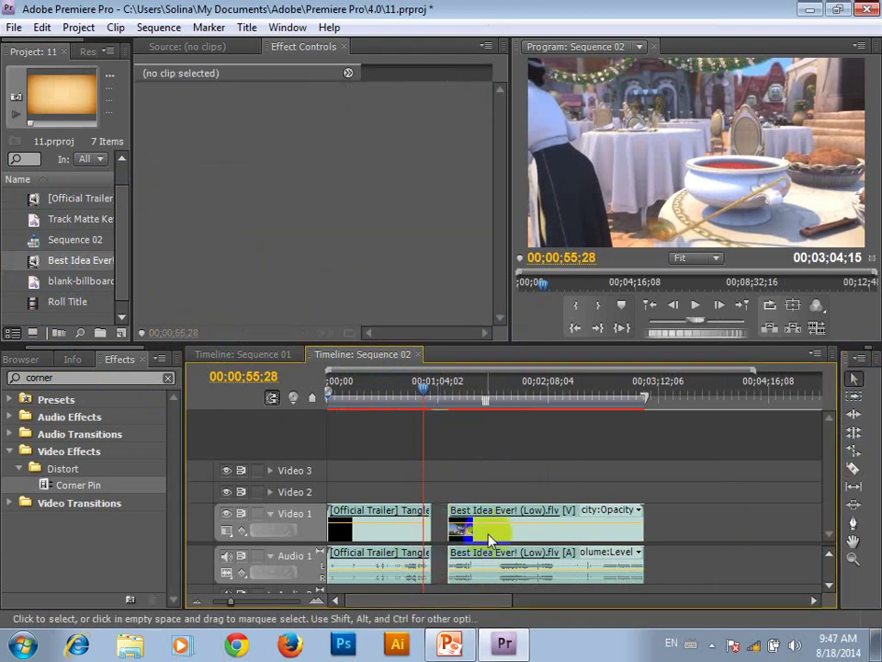
# - Move the Best Idea Ever! clip up to Video 2 and delete both audio clips
pyautogui.moveTo(496, 534); pyautogui.dragTo(418, 496)
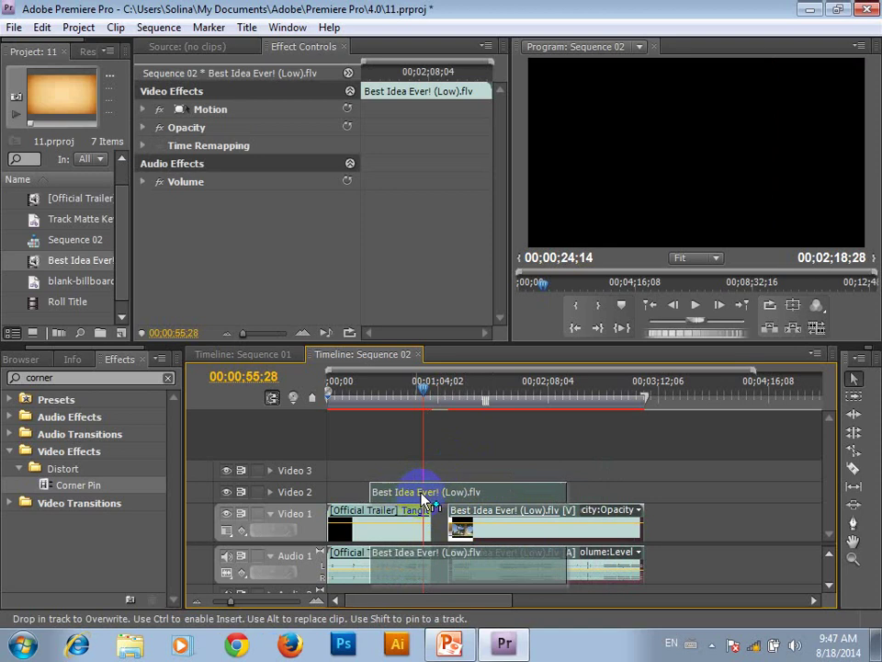
pyautogui.moveTo(418, 496); pyautogui.dragTo(419, 499)
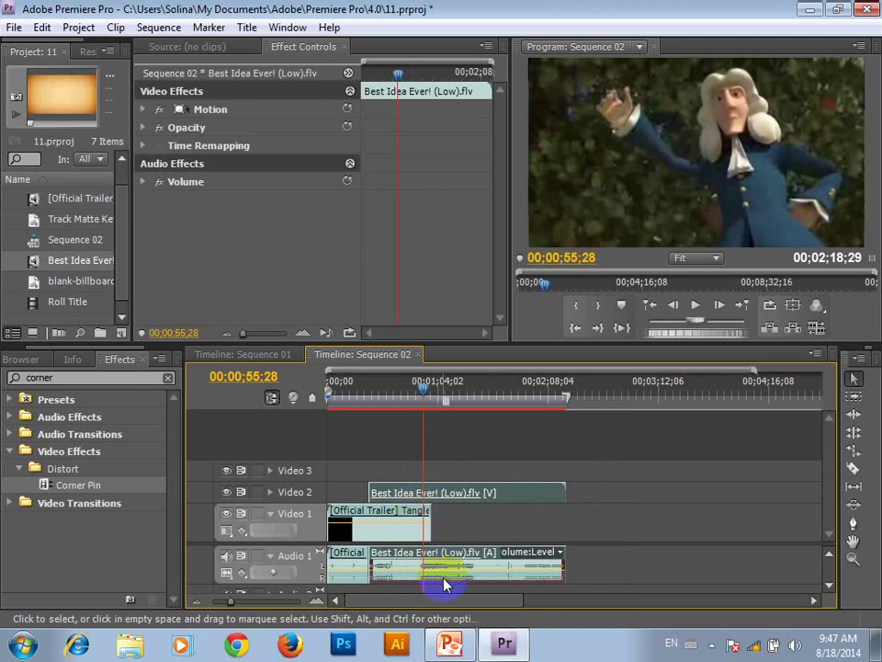
pyautogui.press('super')
pyautogui.press('Escape')
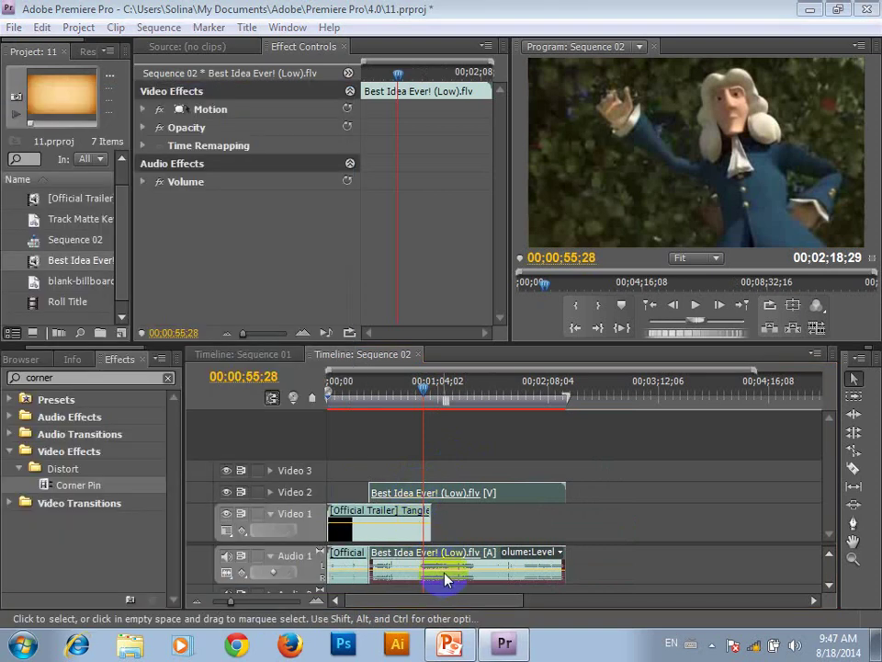
pyautogui.keyDown('alt'); pyautogui.click(445, 577); pyautogui.keyUp('alt')
pyautogui.press('Delete')
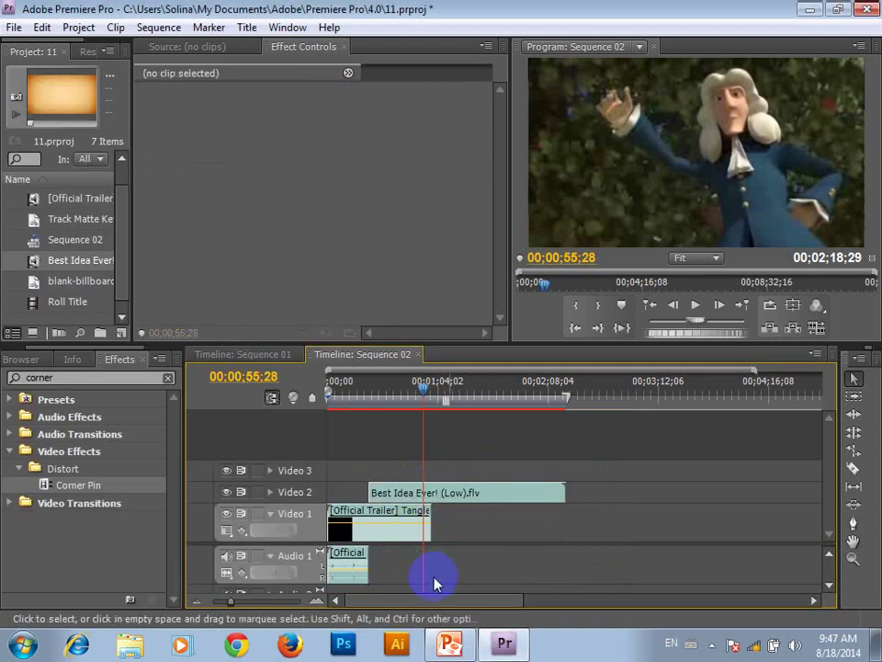
pyautogui.click(349, 574)
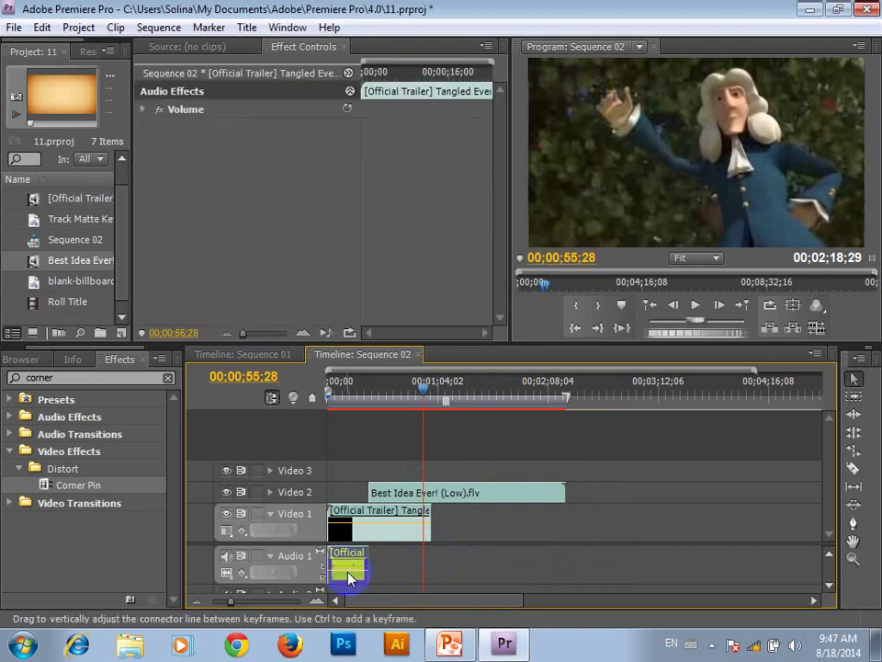
pyautogui.press('Delete')
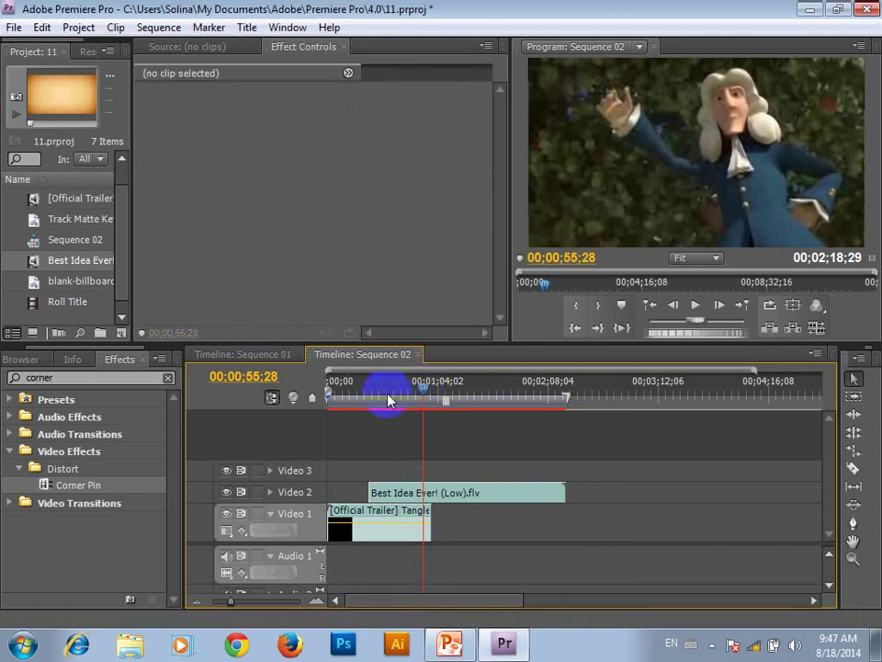
# - Slide the Video 2 clip to the sequence start and cut it where the trailer ends
pyautogui.moveTo(389, 400); pyautogui.dragTo(367, 405)
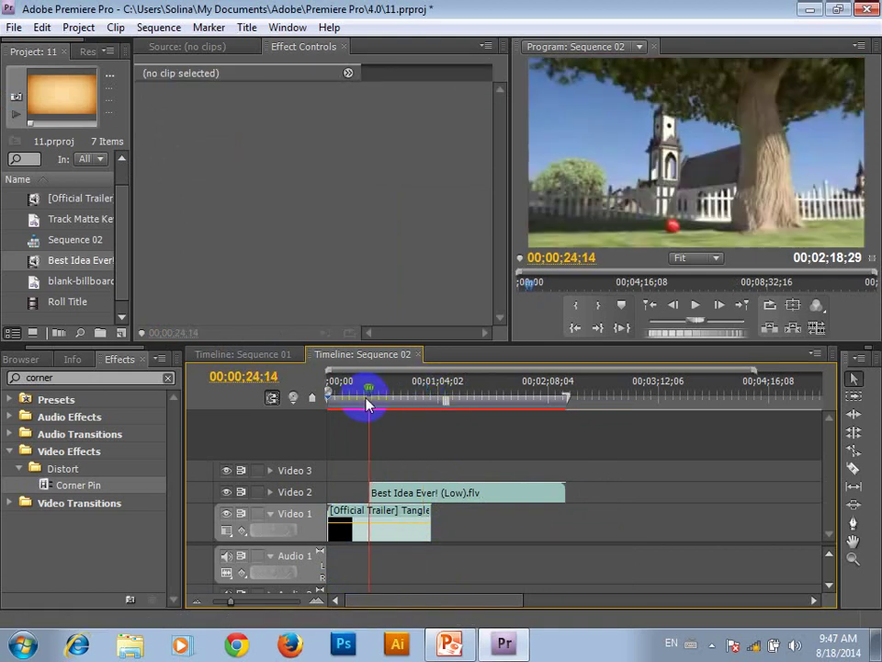
pyautogui.moveTo(458, 493); pyautogui.dragTo(418, 493)
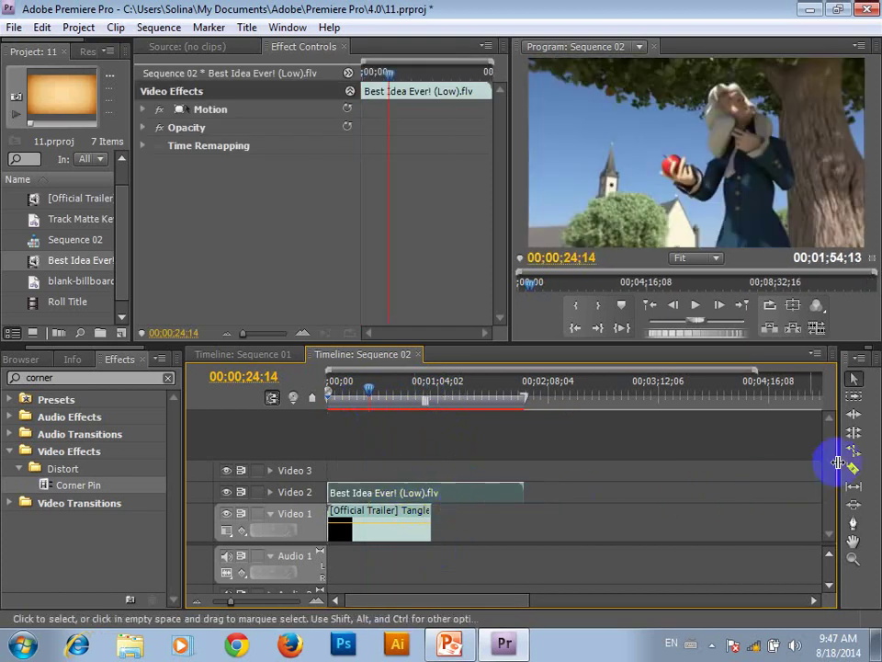
pyautogui.click(855, 474)
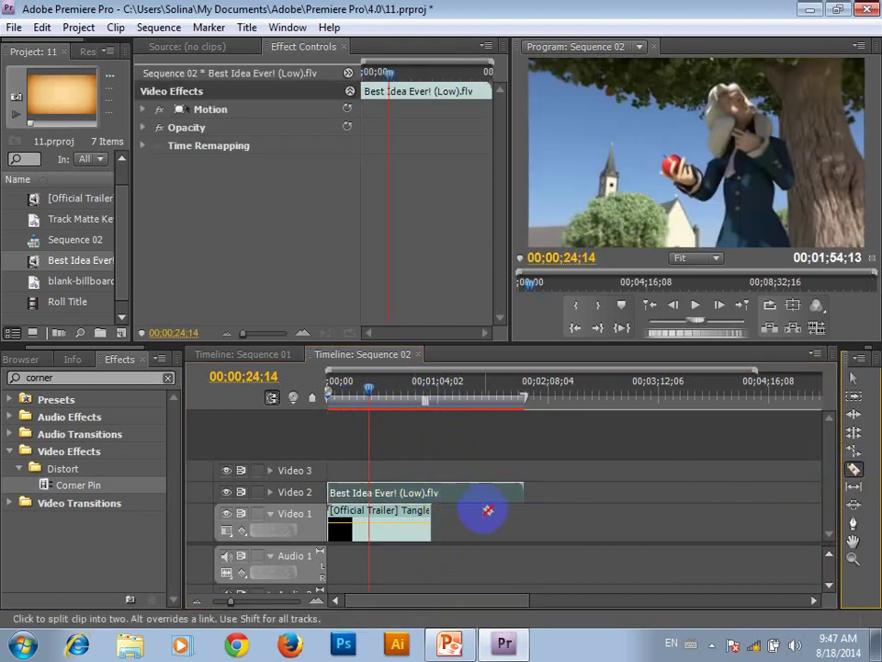
pyautogui.click(432, 492)
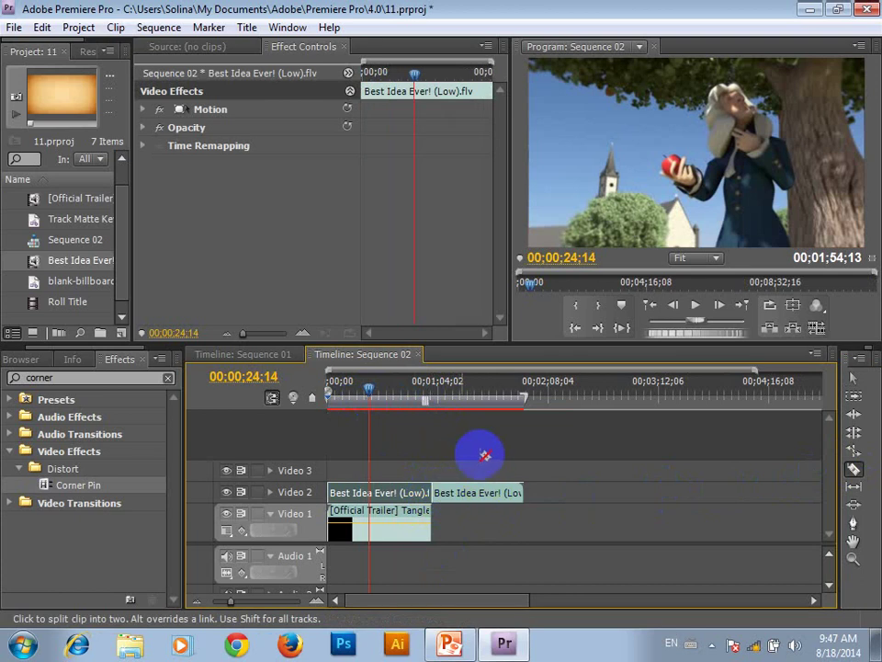
pyautogui.press('v')
pyautogui.click(499, 497)
pyautogui.press('Delete')
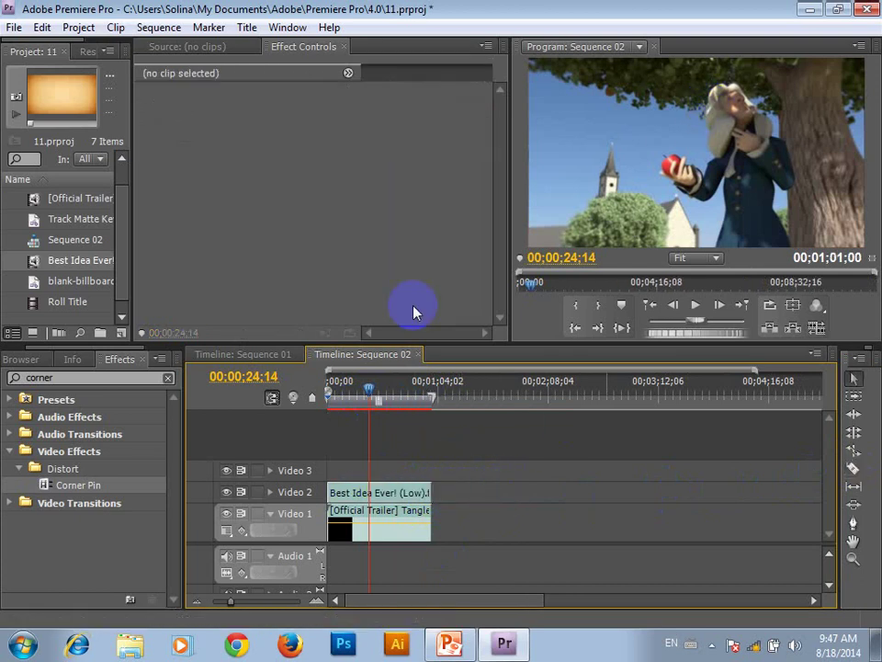
# - Set the Best Idea Ever! clip's Motion Position X to 50
pyautogui.click(376, 491)
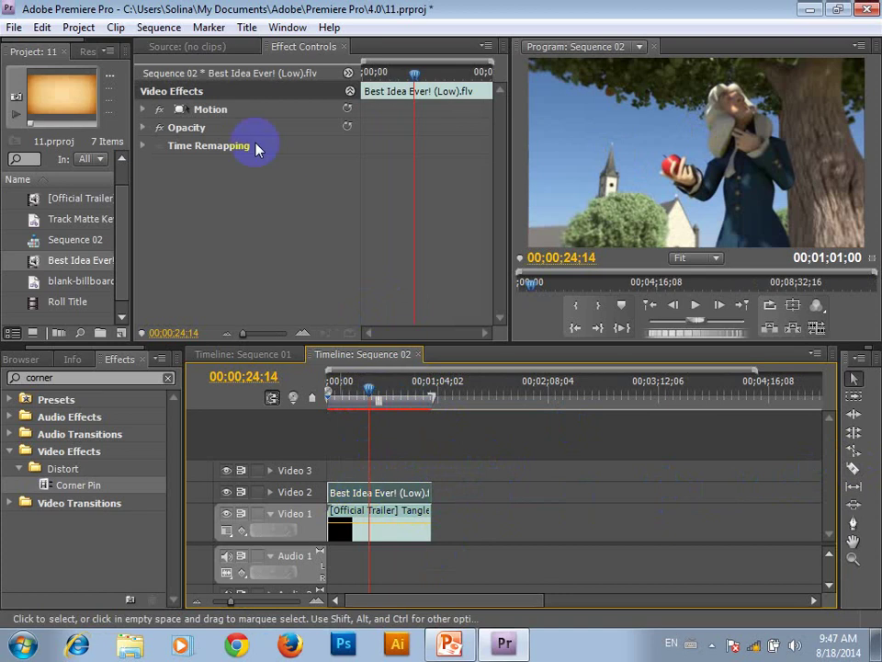
pyautogui.click(142, 109)
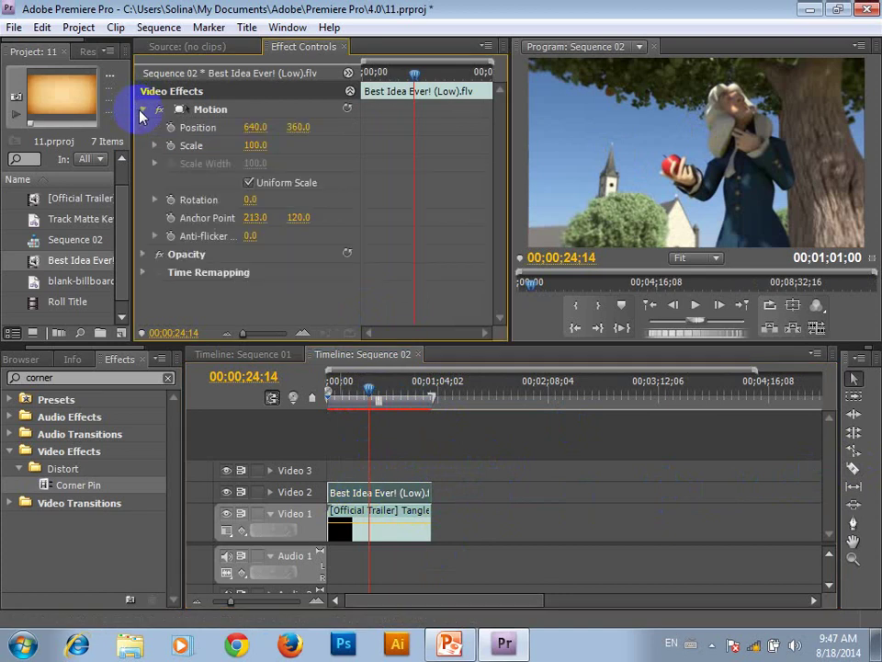
pyautogui.click(257, 127)
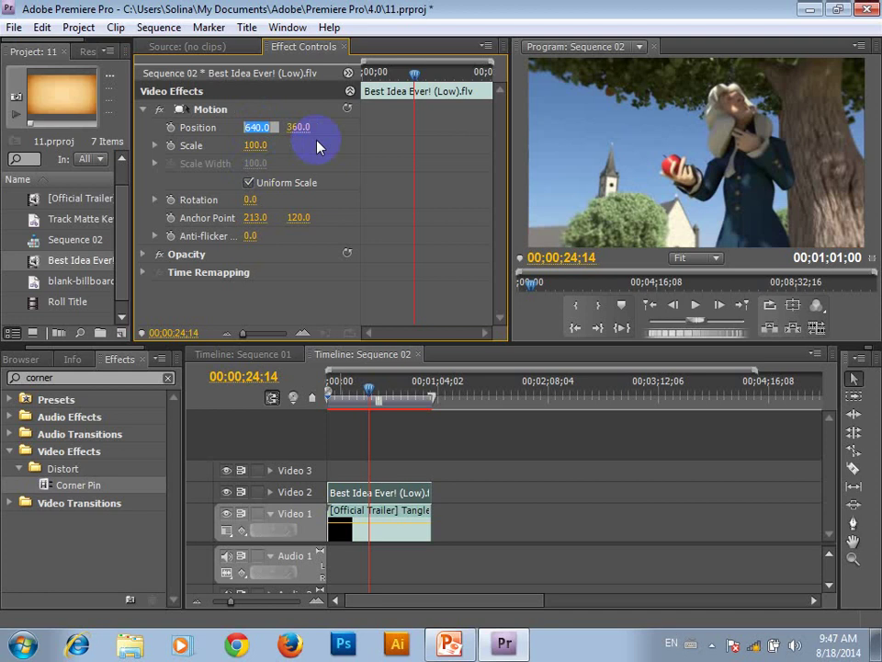
pyautogui.write('320')
pyautogui.press('Return')
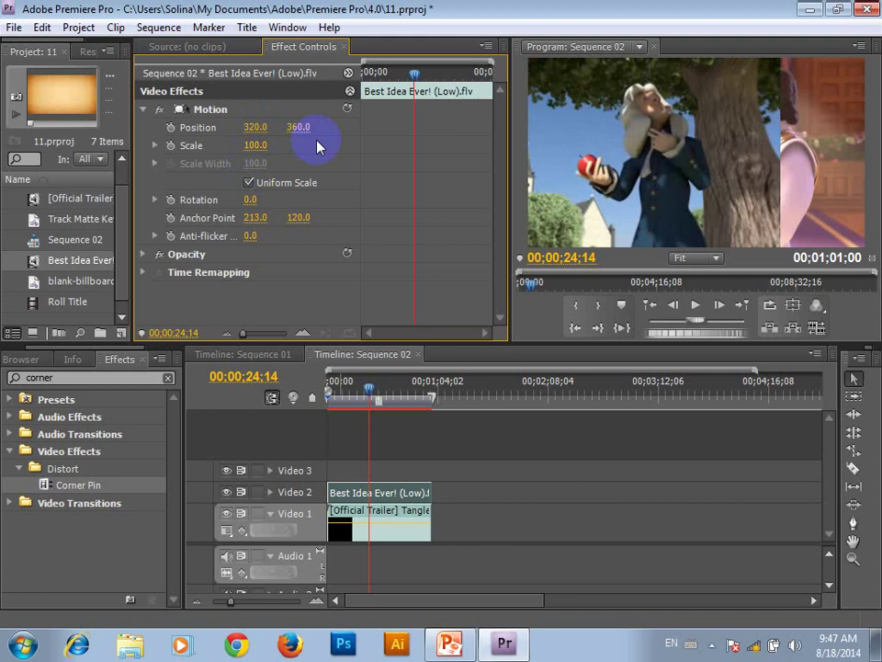
pyautogui.click(259, 126)
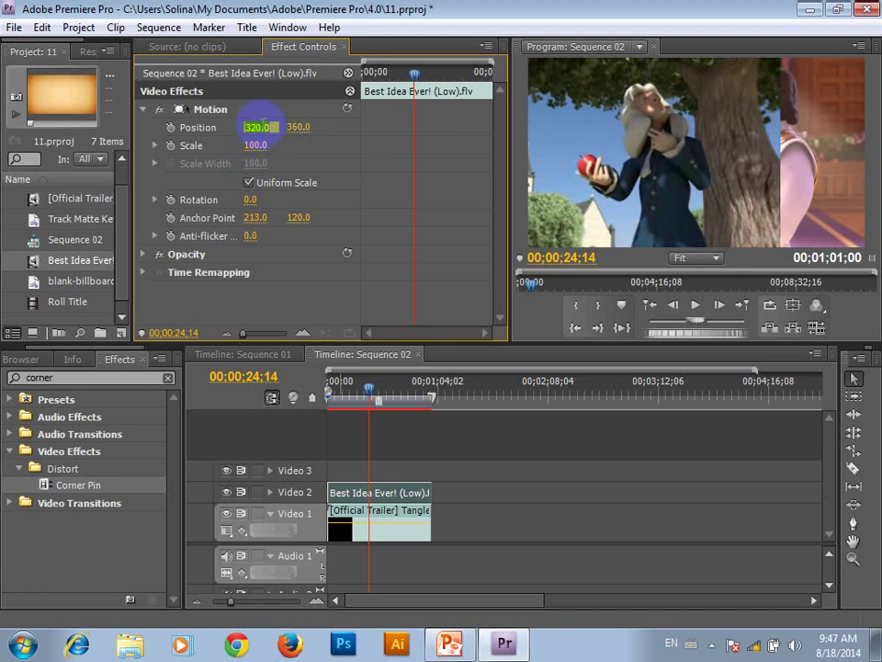
pyautogui.write('130')
pyautogui.press('Return')
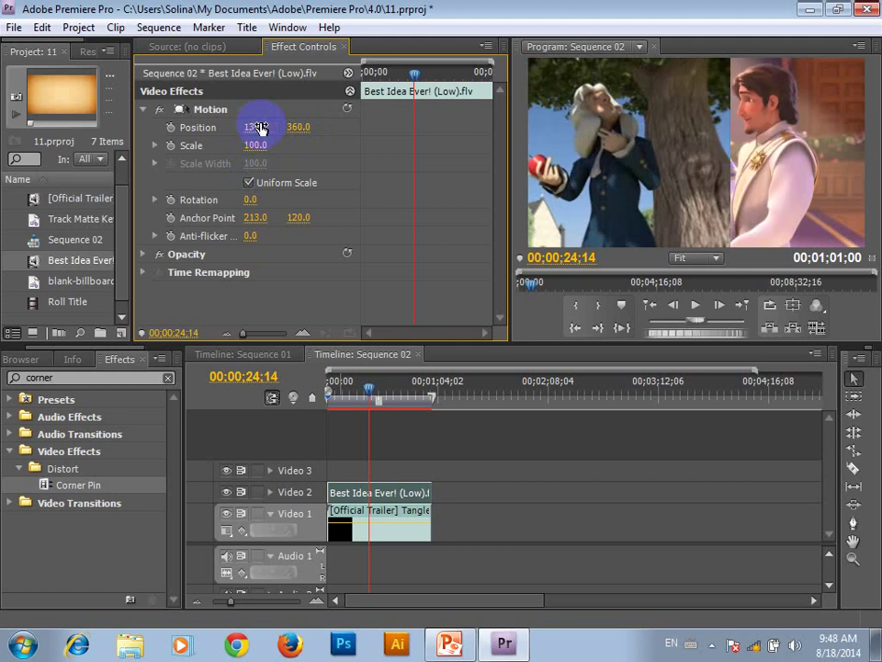
pyautogui.click(257, 127)
pyautogui.write('50')
pyautogui.press('Return')
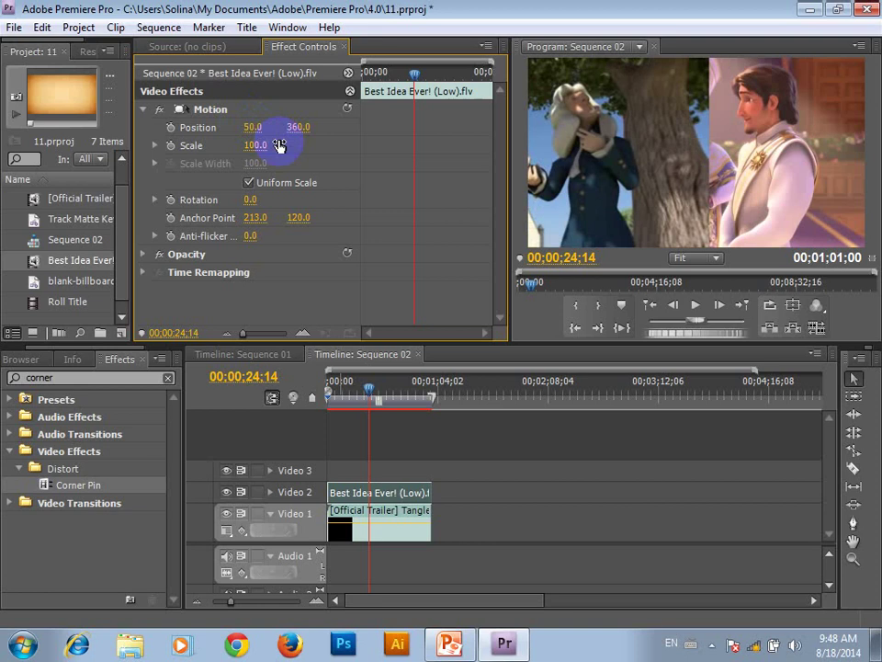
# - Set the trailer clip's Motion Position X to 800
pyautogui.click(393, 505)
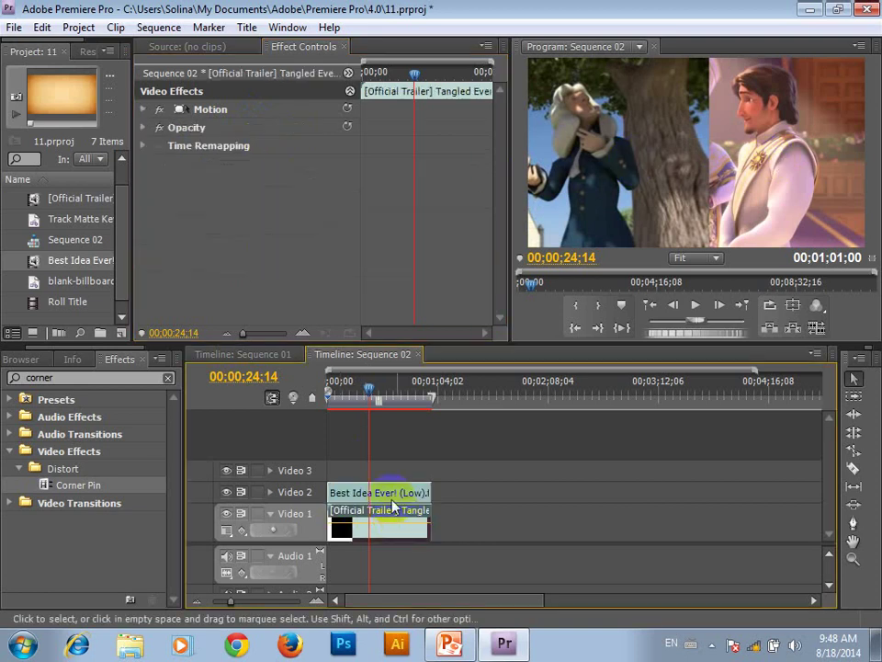
pyautogui.click(143, 110)
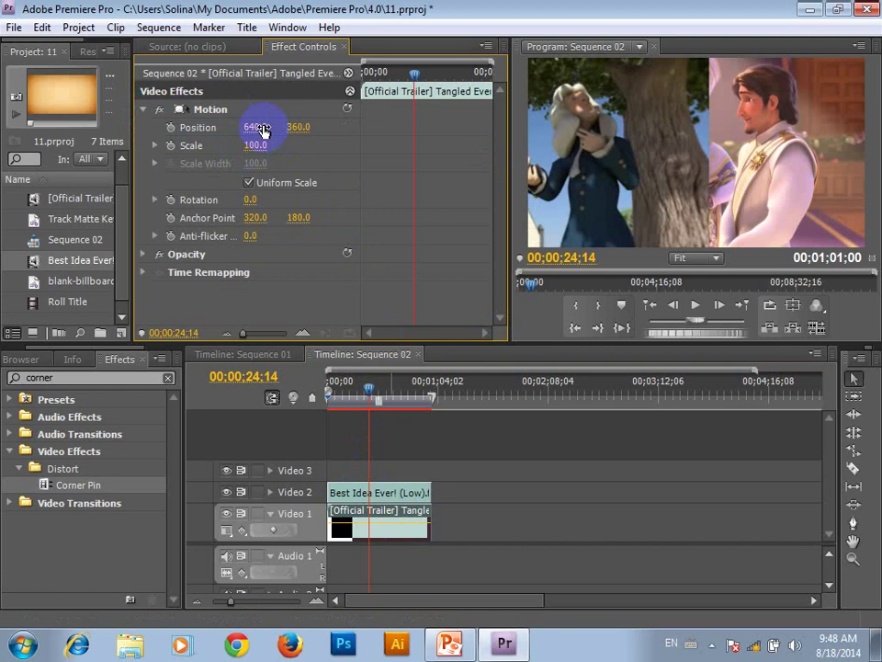
pyautogui.click(257, 128)
pyautogui.write('800')
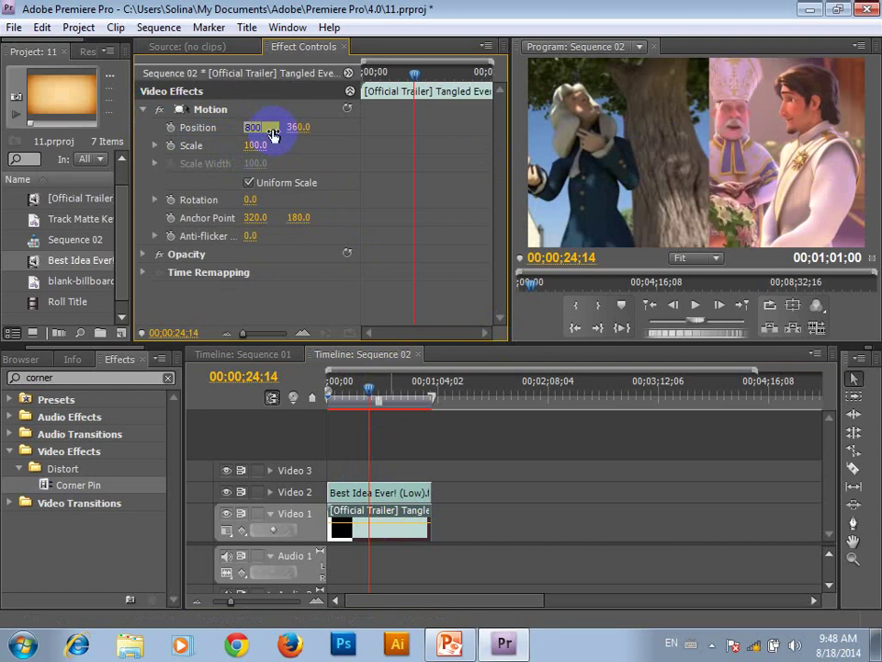
pyautogui.press('Return')
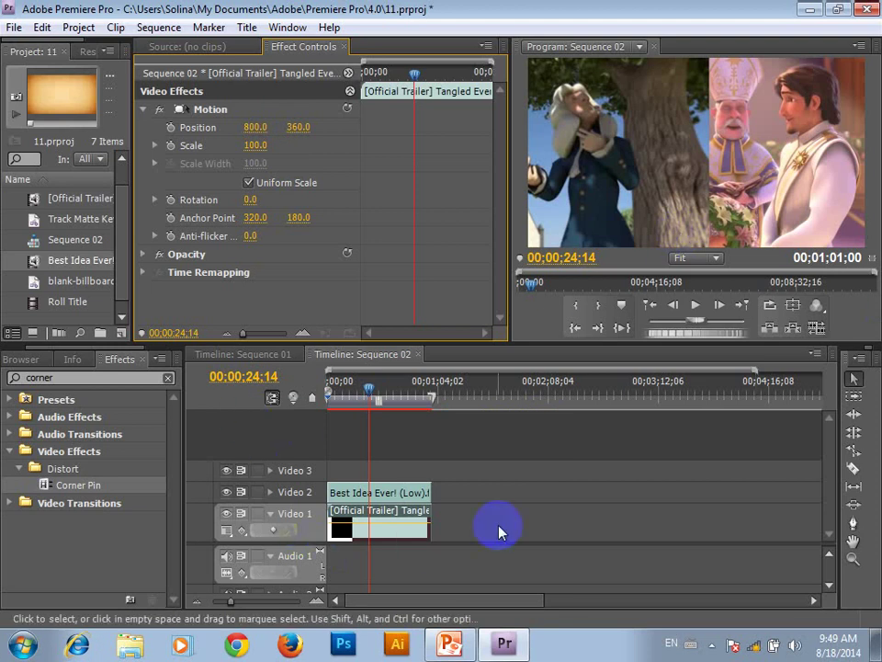
# - Search 'feath' and apply Edge Feather to the Best Idea Ever! clip
pyautogui.click(694, 144)
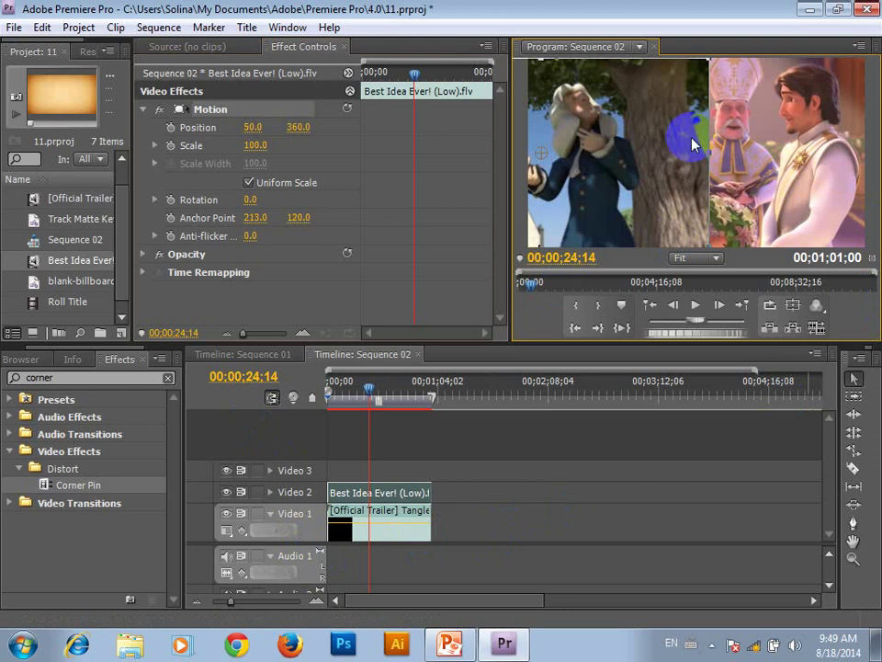
pyautogui.moveTo(55, 378); pyautogui.dragTo(5, 377)
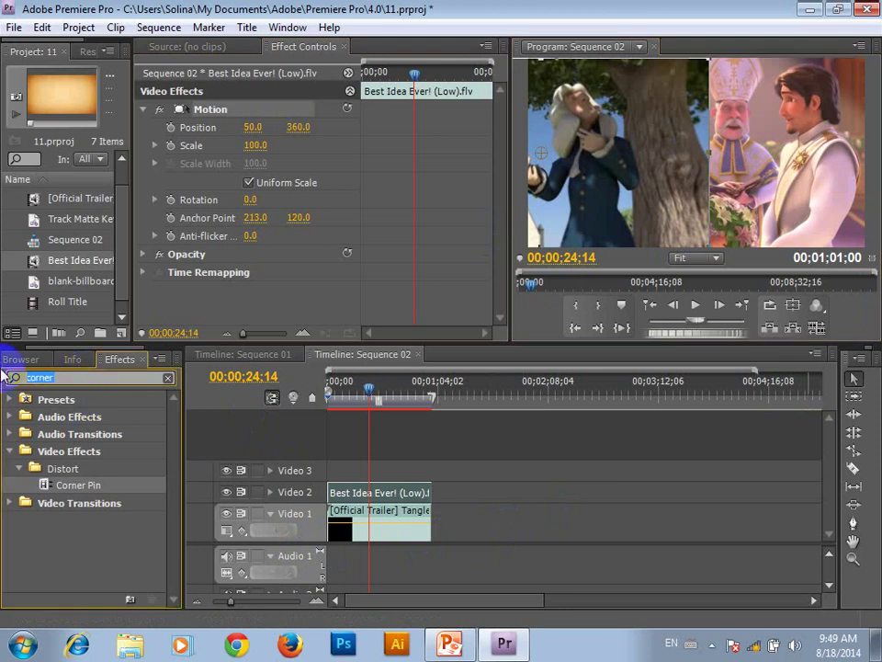
pyautogui.write('feath')
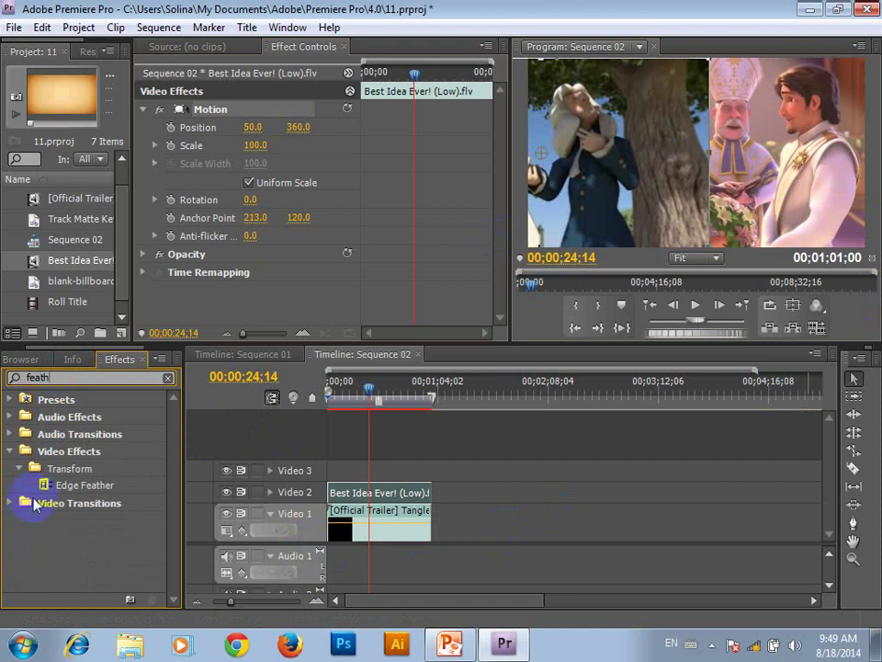
pyautogui.click(46, 485)
pyautogui.moveTo(46, 485); pyautogui.dragTo(344, 501)
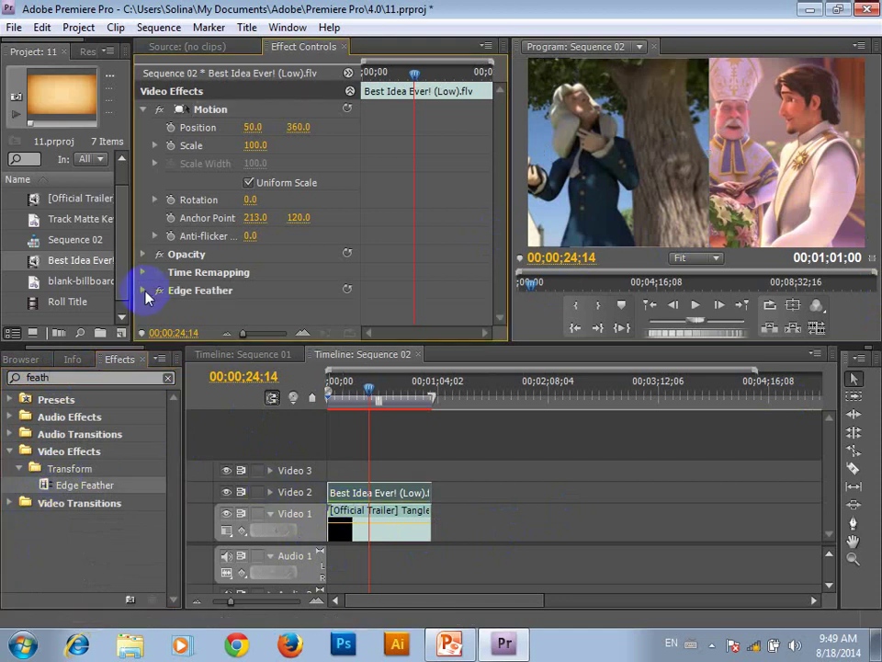
# - Raise the Edge Feather Amount to 100
pyautogui.click(144, 289)
pyautogui.click(500, 317)
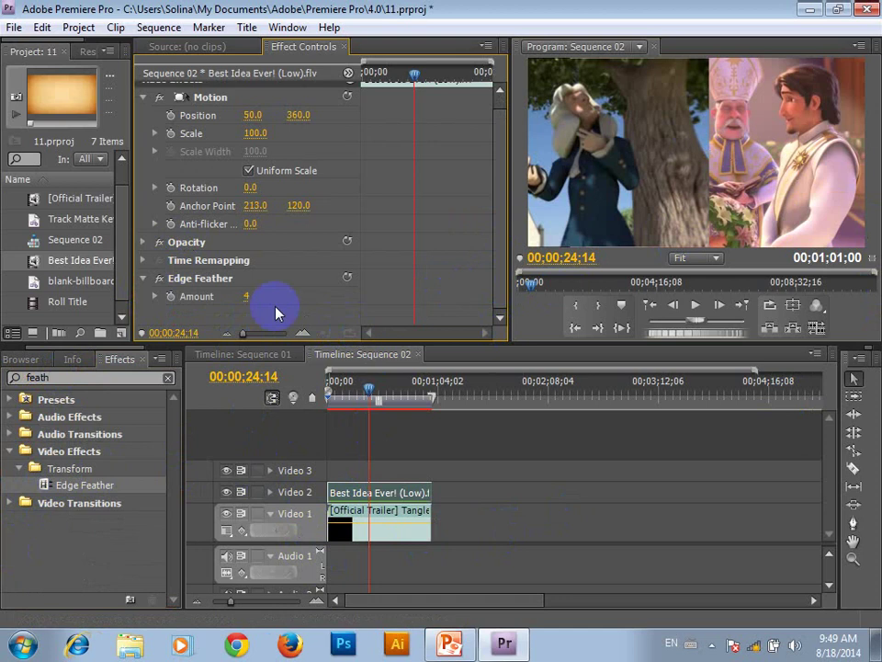
pyautogui.moveTo(248, 296); pyautogui.dragTo(292, 305)
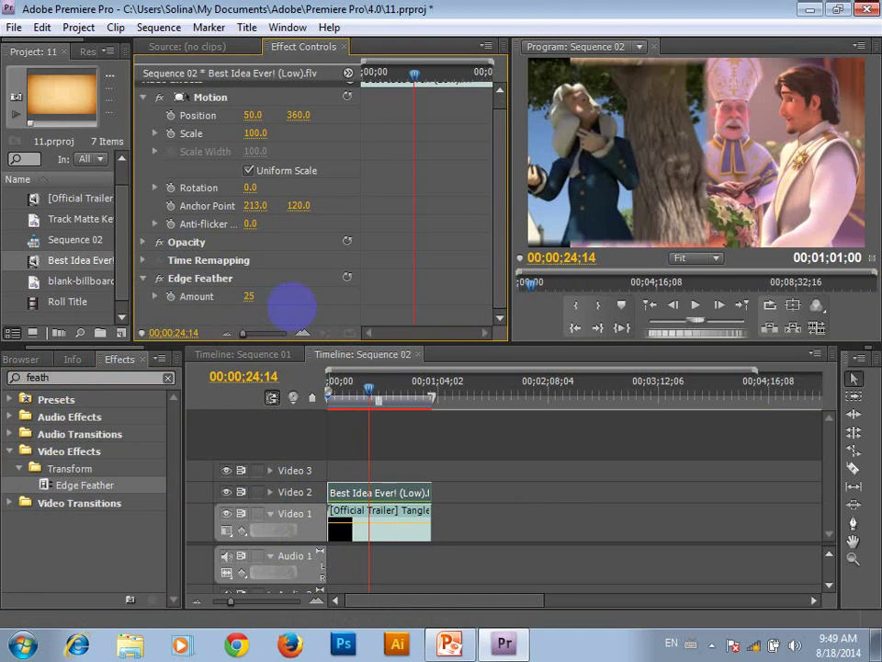
pyautogui.moveTo(292, 306); pyautogui.dragTo(266, 296)
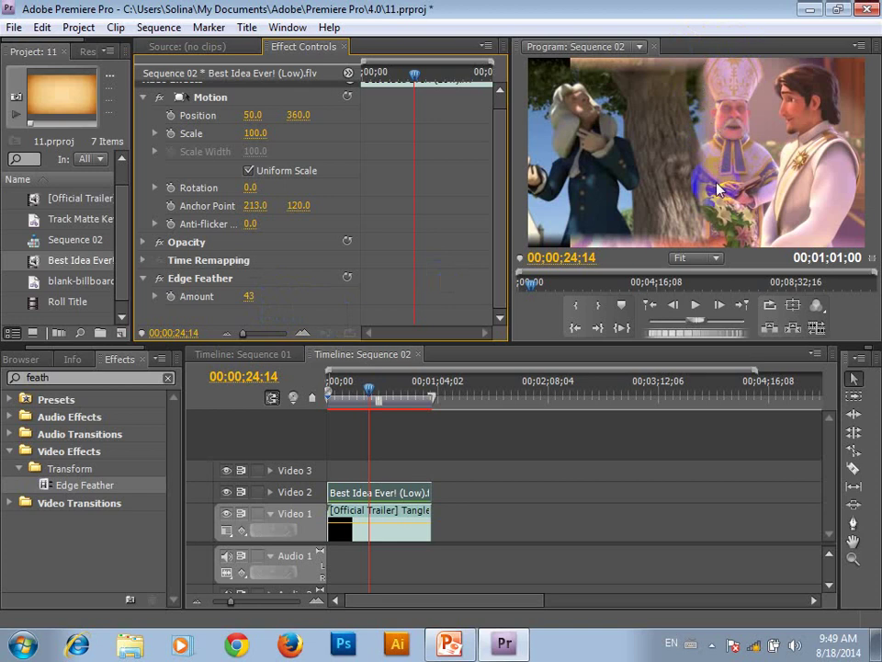
pyautogui.click(689, 366)
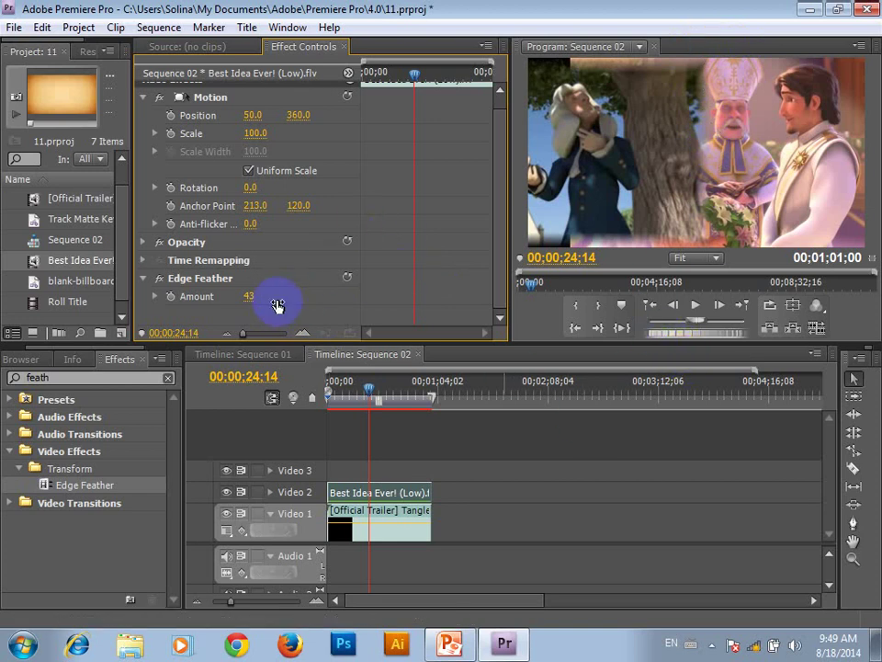
pyautogui.moveTo(249, 296)
pyautogui.mouseDown()
pyautogui.moveTo(299, 287)
pyautogui.moveTo(263, 296)
pyautogui.mouseUp()
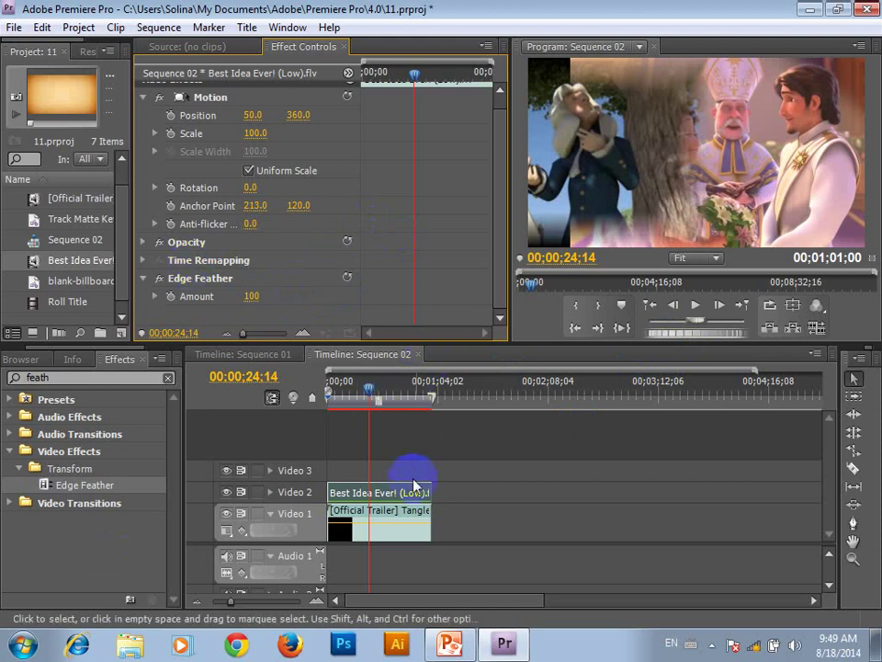
pyautogui.moveTo(488, 485); pyautogui.dragTo(425, 532)
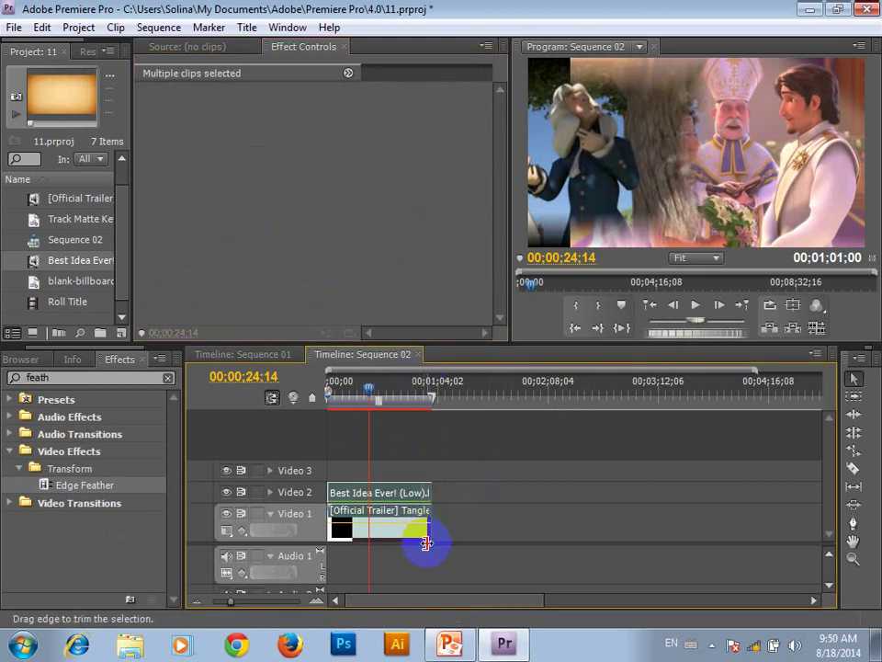
# - Delete both clips and import the 'Best of just for laughs part 4' video
pyautogui.press('Delete')
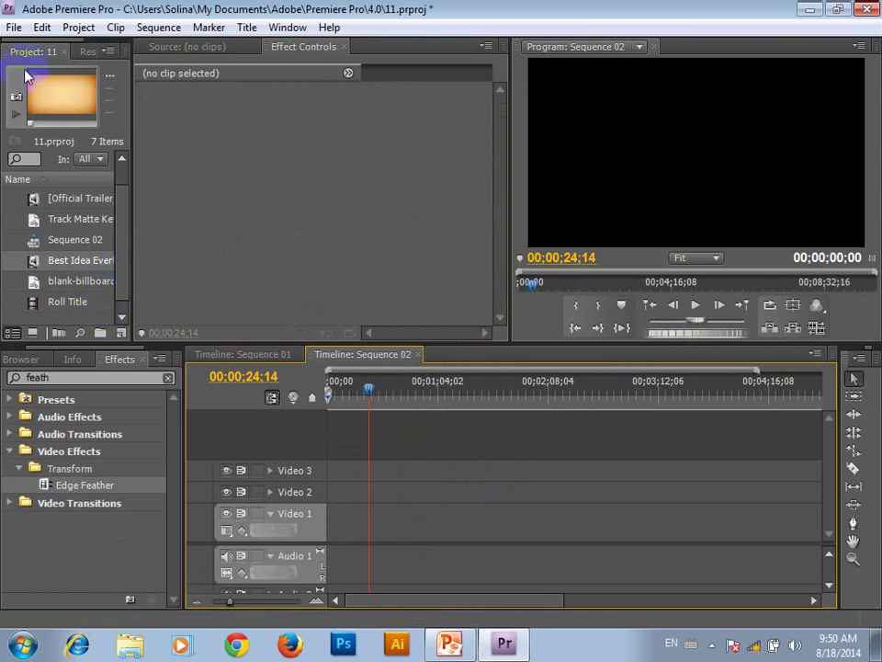
pyautogui.click(12, 28)
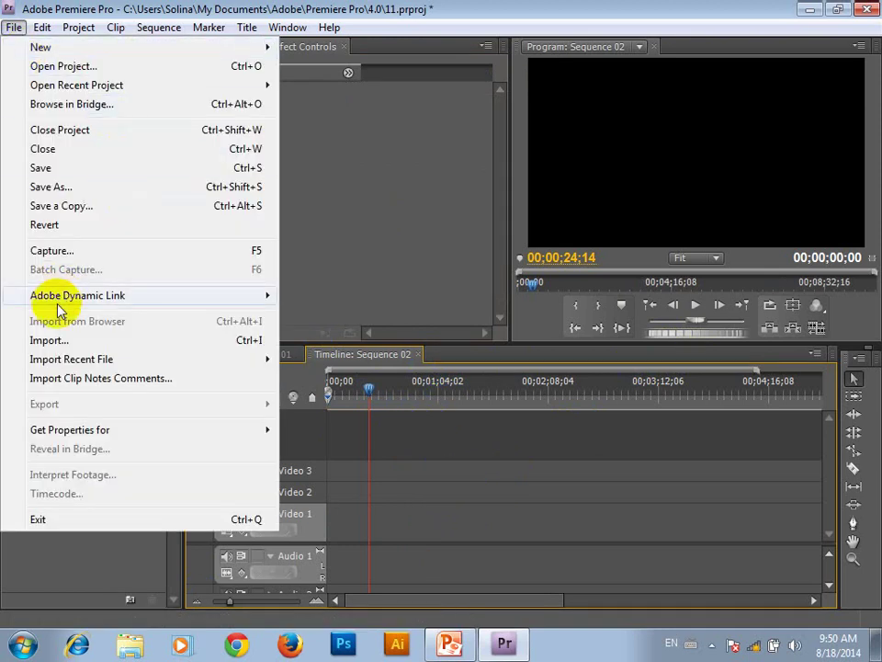
pyautogui.click(54, 340)
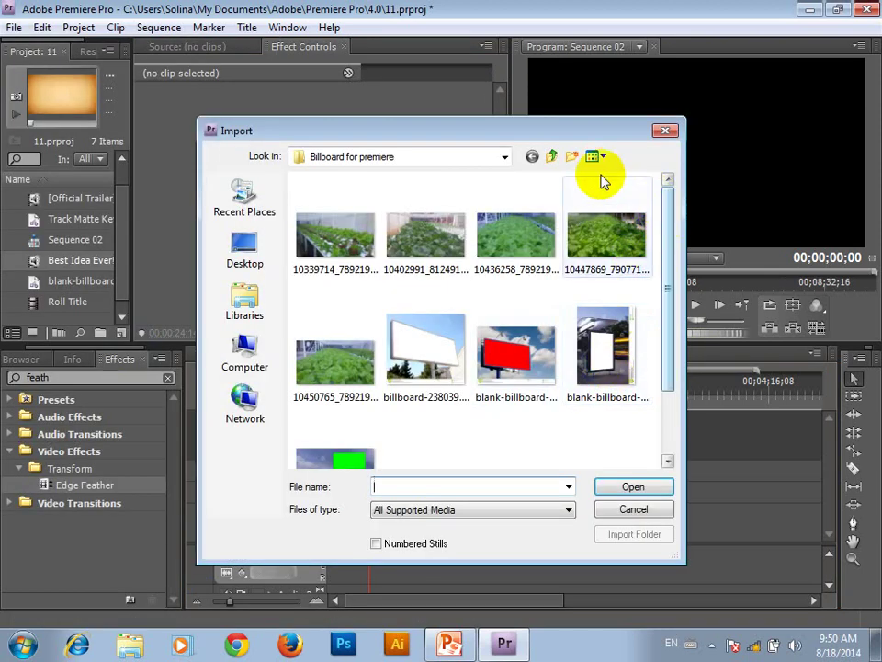
pyautogui.click(553, 156)
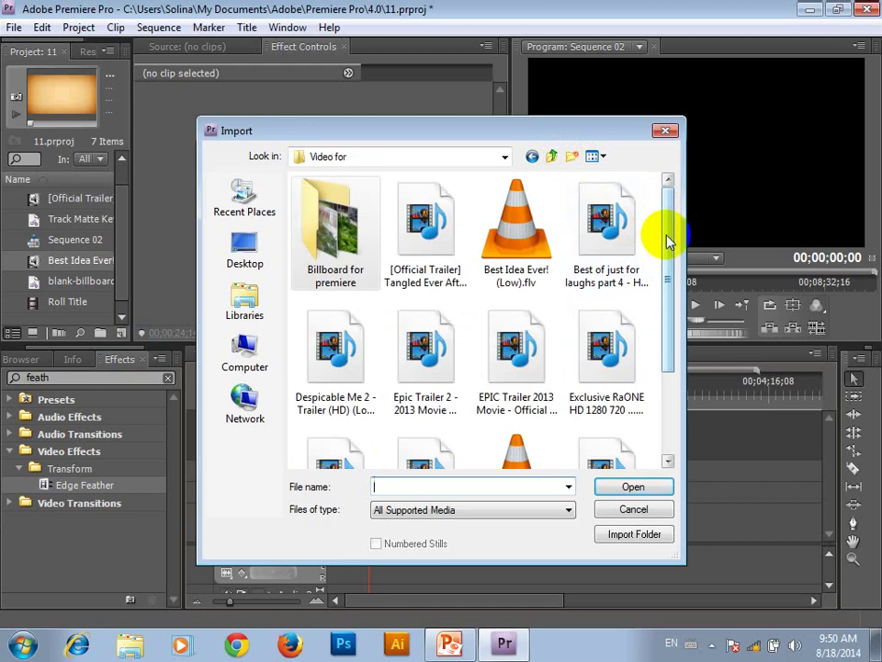
pyautogui.click(627, 234)
pyautogui.click(621, 484)
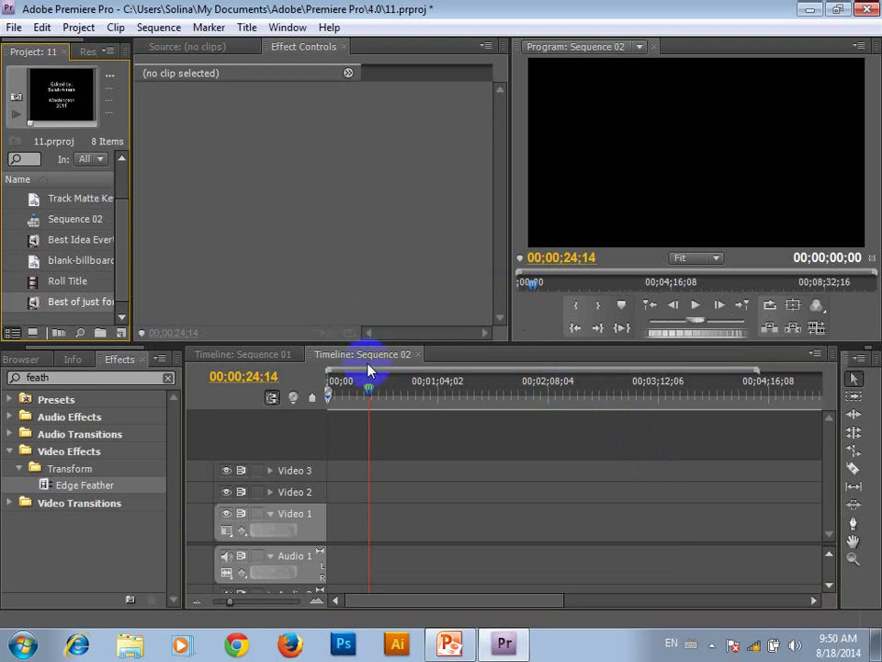
# - Place the 'Best of just for laughs part 4' clip at the start of Video 1, scaled to frame size
pyautogui.moveTo(27, 301); pyautogui.dragTo(404, 525)
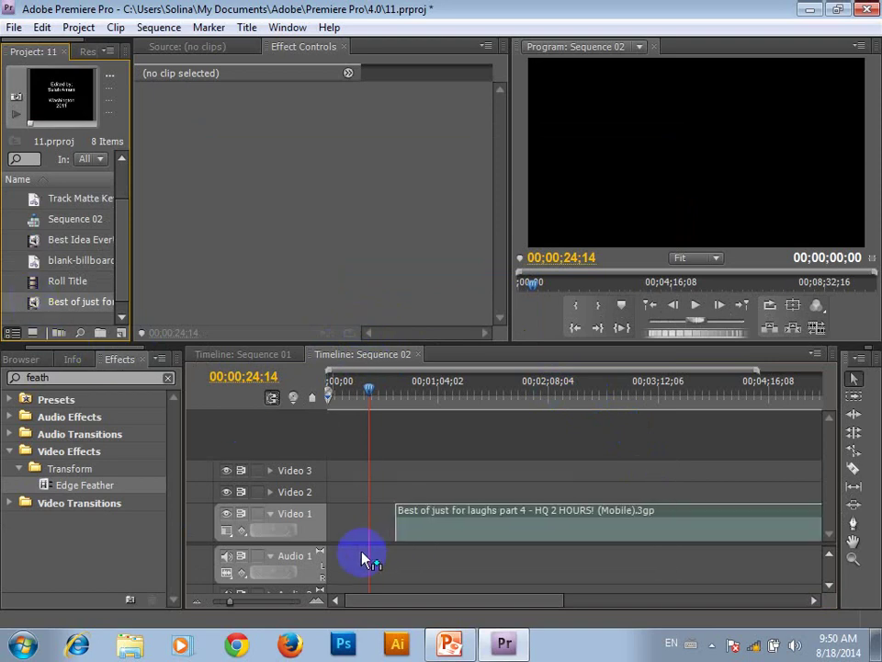
pyautogui.moveTo(365, 558); pyautogui.dragTo(379, 535)
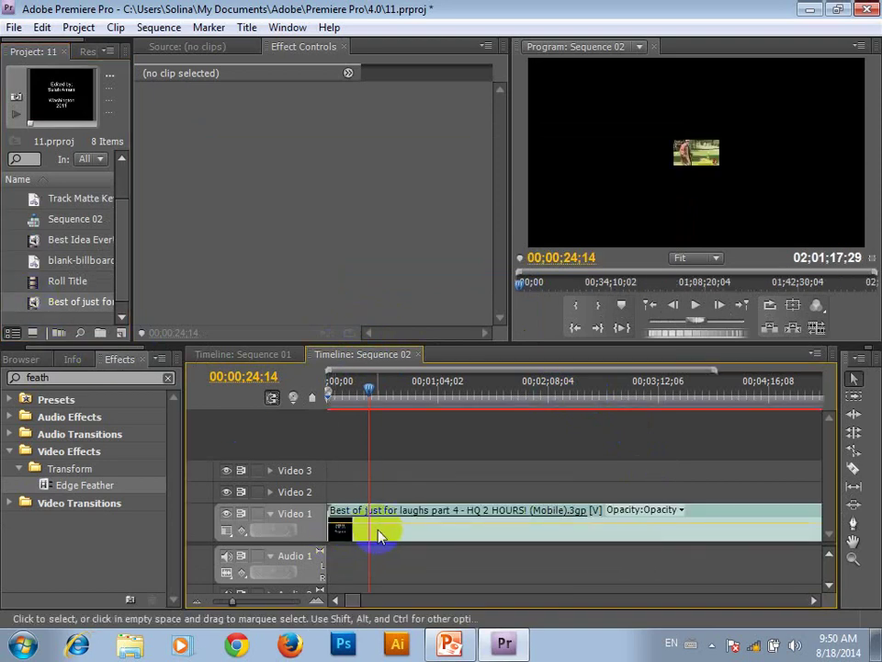
pyautogui.rightClick(381, 527)
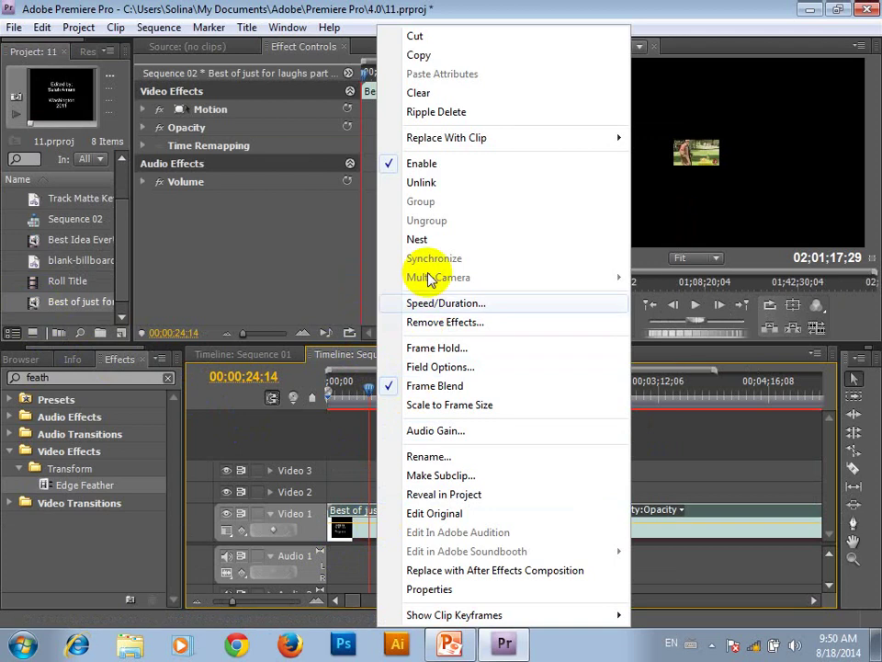
pyautogui.click(429, 406)
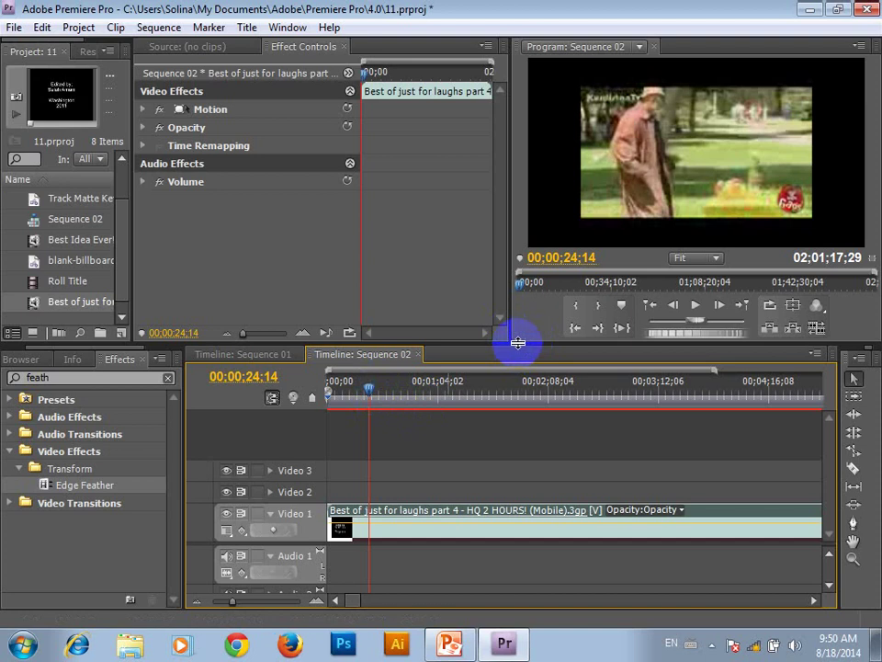
# - Enlarge the Program monitor and scrub forward to the shot of the man
pyautogui.moveTo(512, 345); pyautogui.dragTo(507, 401)
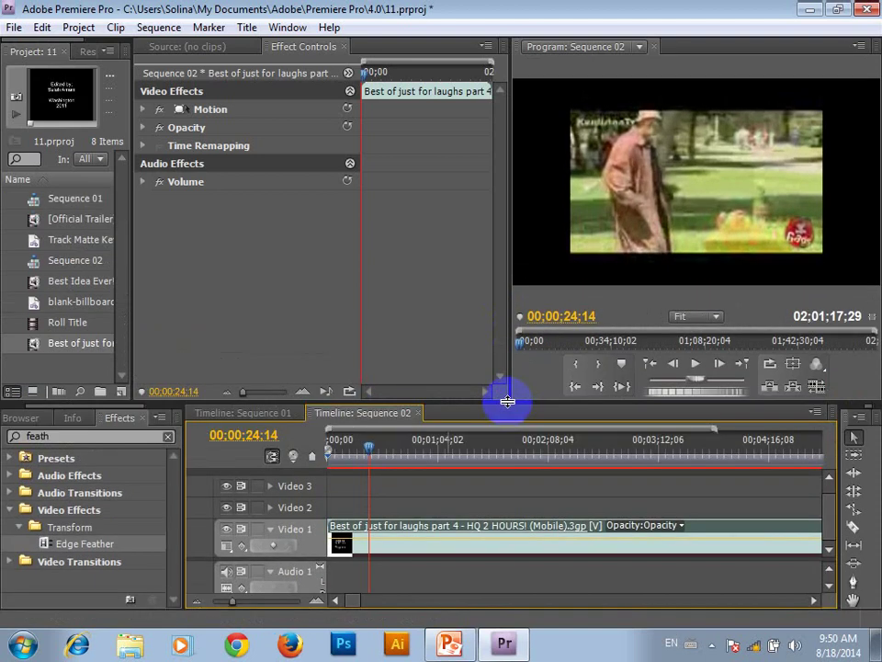
pyautogui.moveTo(507, 334); pyautogui.dragTo(402, 336)
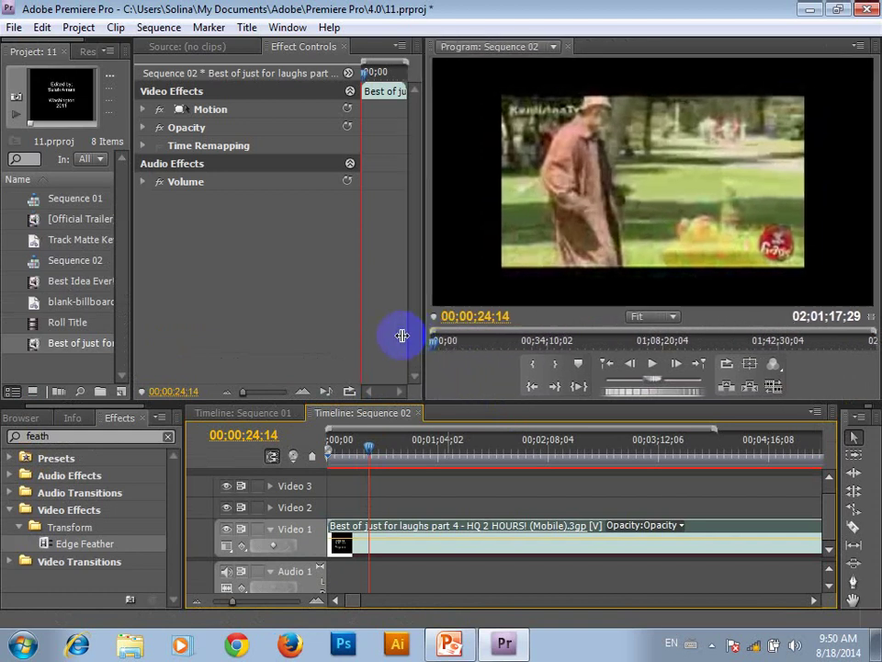
pyautogui.click(374, 450)
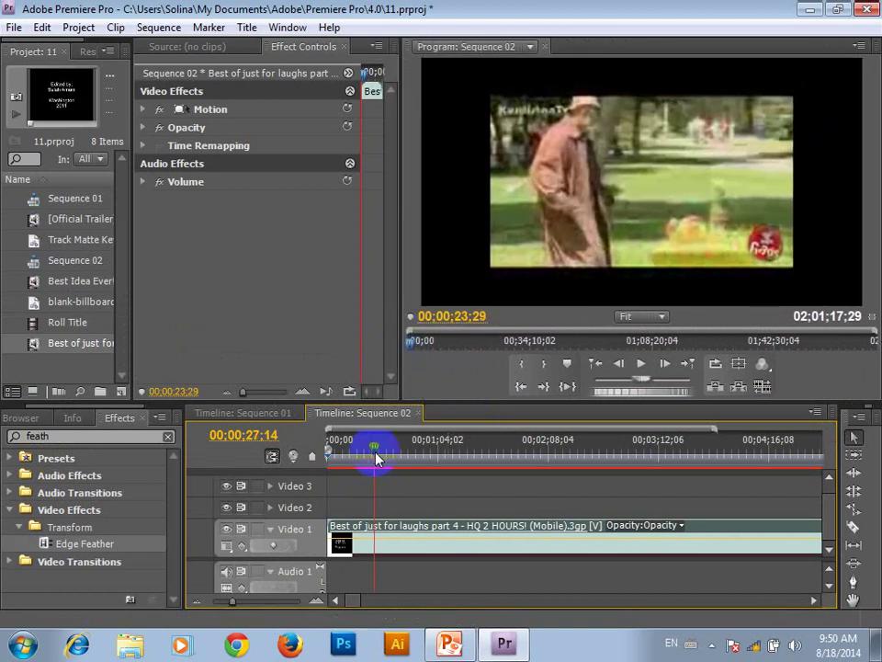
pyautogui.moveTo(375, 457); pyautogui.dragTo(442, 469)
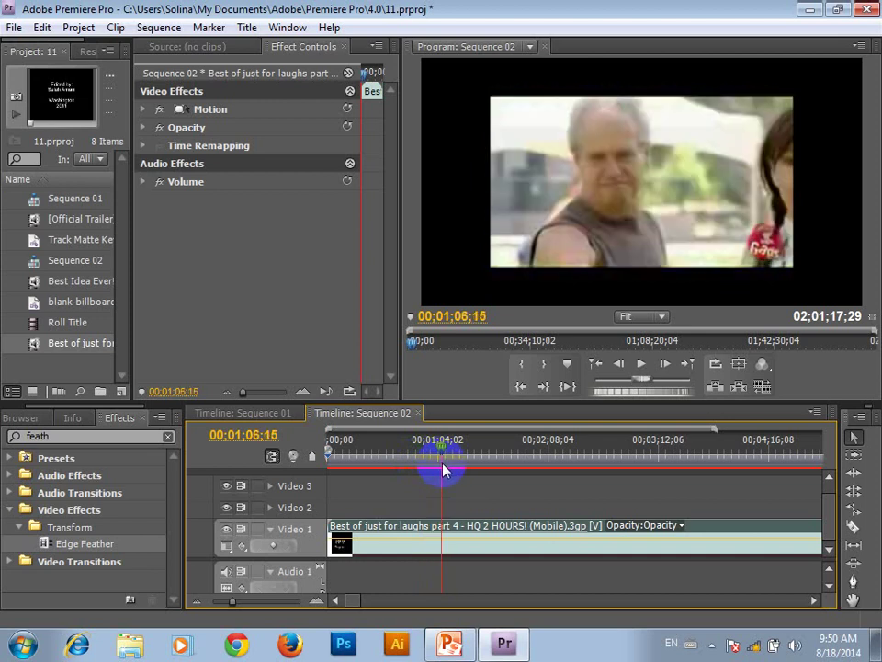
# - Step frame by frame to 00;01;06;02 and save the 11.prproj project
pyautogui.press('Left')
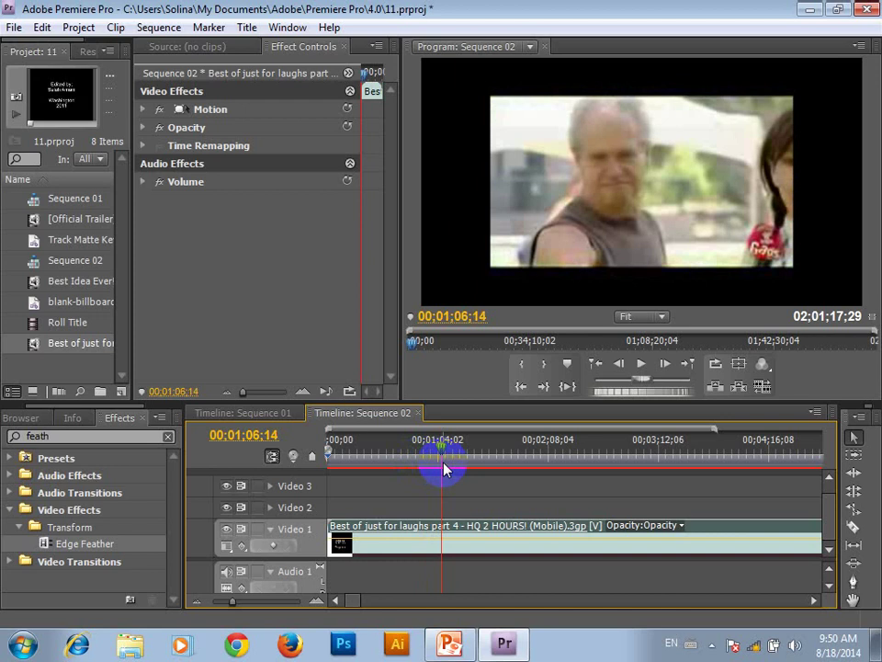
pyautogui.press('Left')
pyautogui.press('Left')
pyautogui.press('Left')
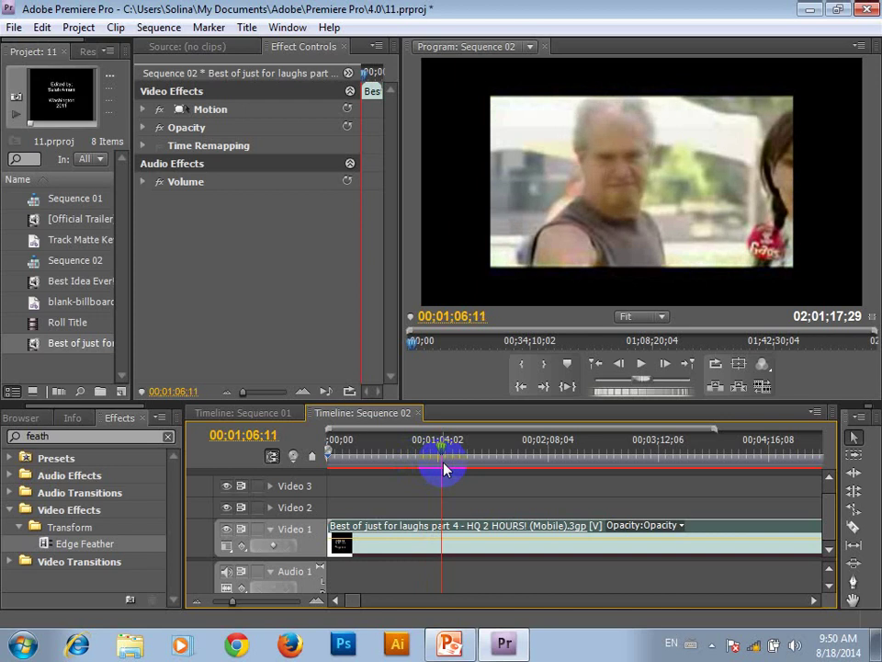
pyautogui.press('Left')
pyautogui.press('Left')
pyautogui.press('Left')
pyautogui.press('Left')
pyautogui.press('Left')
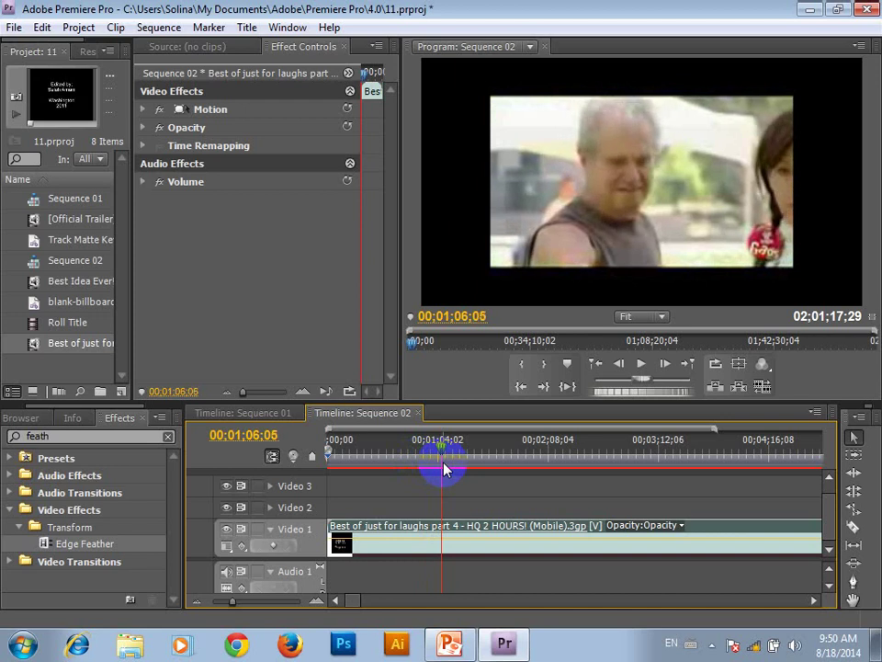
pyautogui.press('Left')
pyautogui.press('Left')
pyautogui.press('Left')
pyautogui.press('Left')
pyautogui.press('Left')
pyautogui.hotkey('ctrl', 's')
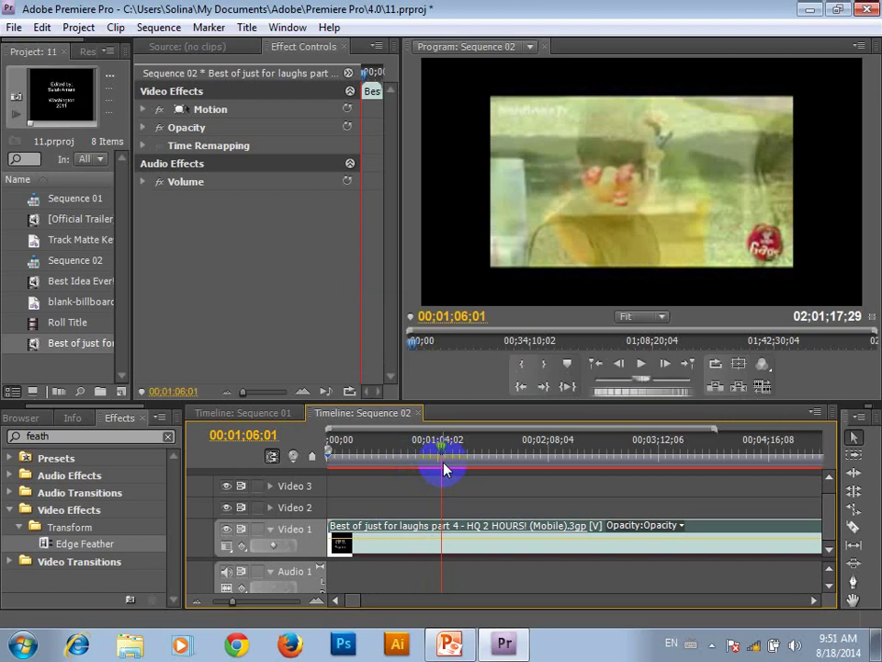
pyautogui.press('Right')
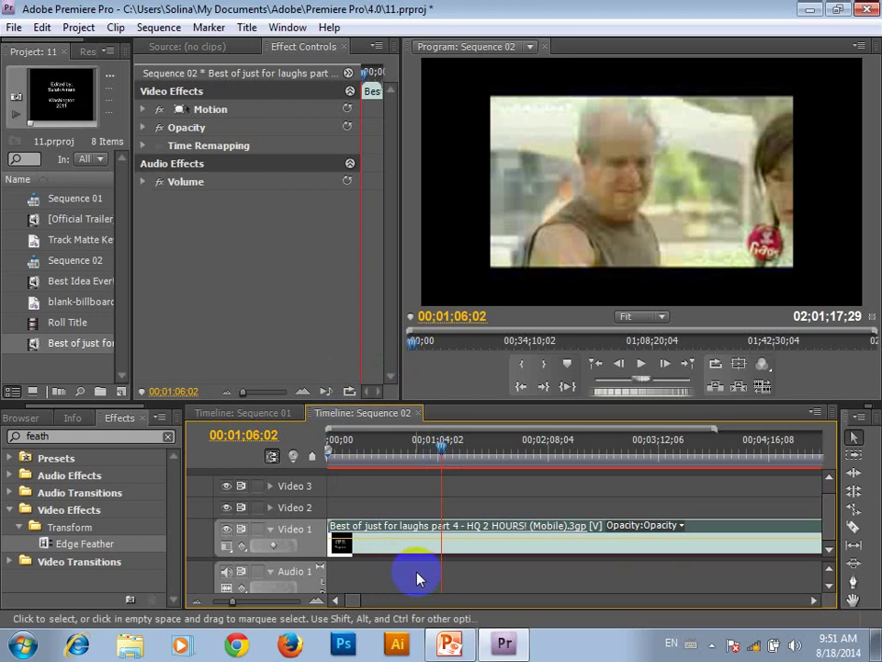
# - Search 'eight' and apply Eight-Point Garbage Matte to the Video 1 clip
pyautogui.click(103, 417)
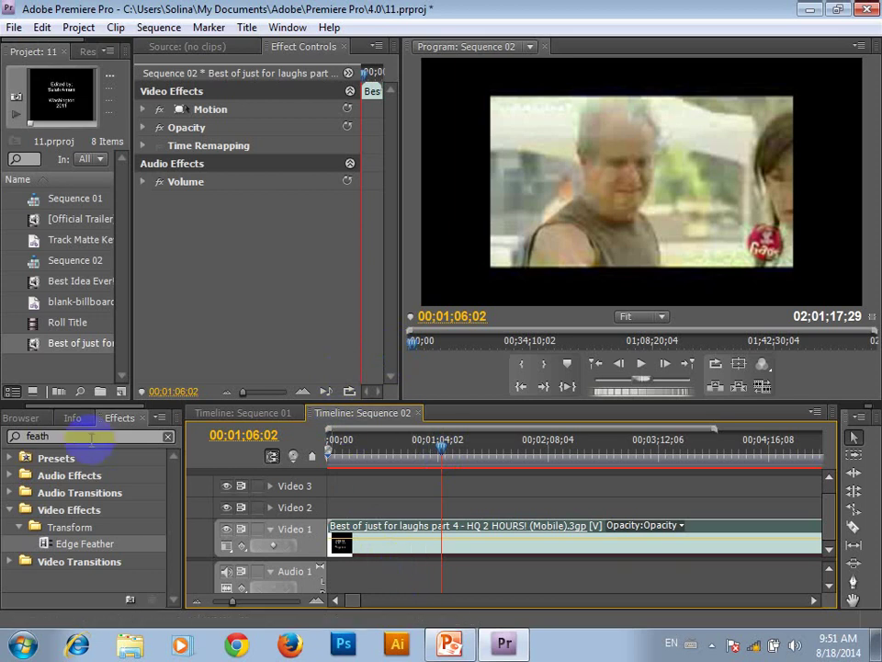
pyautogui.click(60, 392)
pyautogui.press('BackSpace')
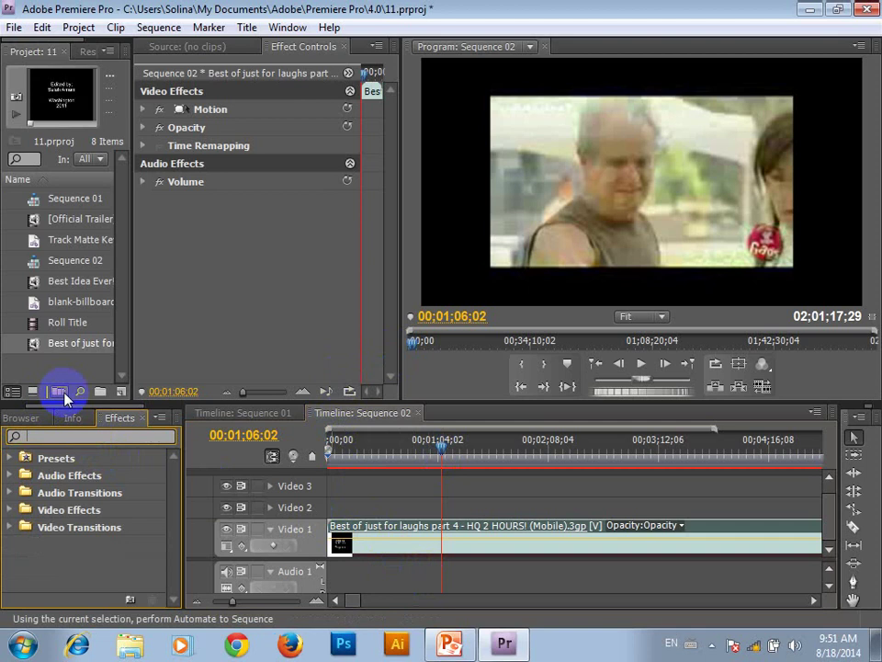
pyautogui.write('eight')
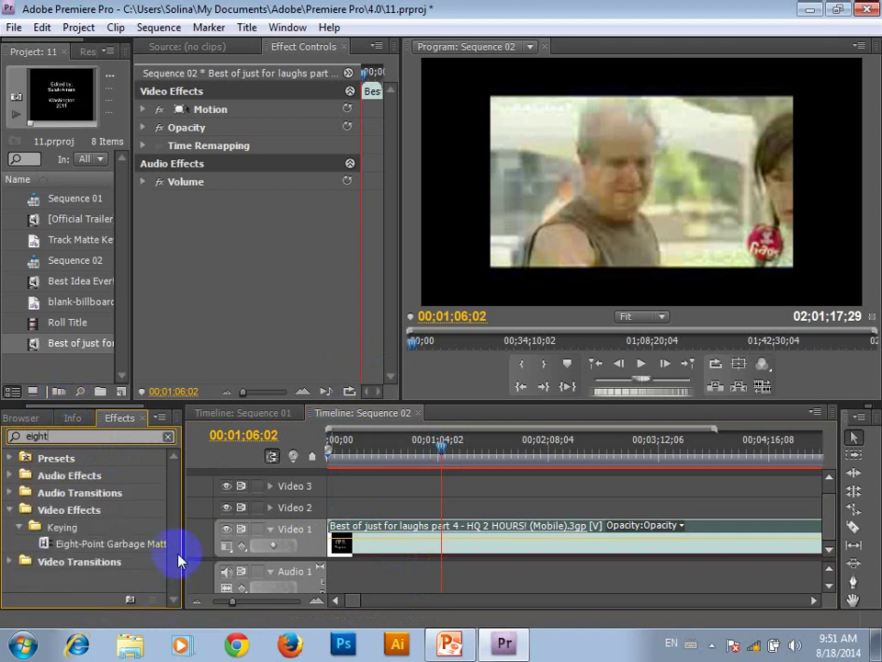
pyautogui.moveTo(183, 556); pyautogui.dragTo(196, 564)
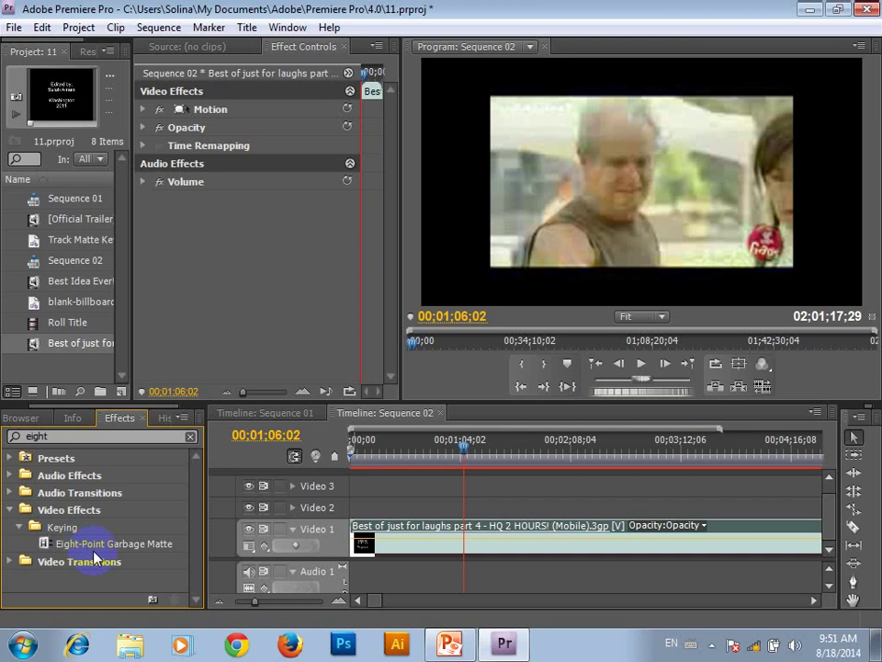
pyautogui.moveTo(74, 546); pyautogui.dragTo(456, 533)
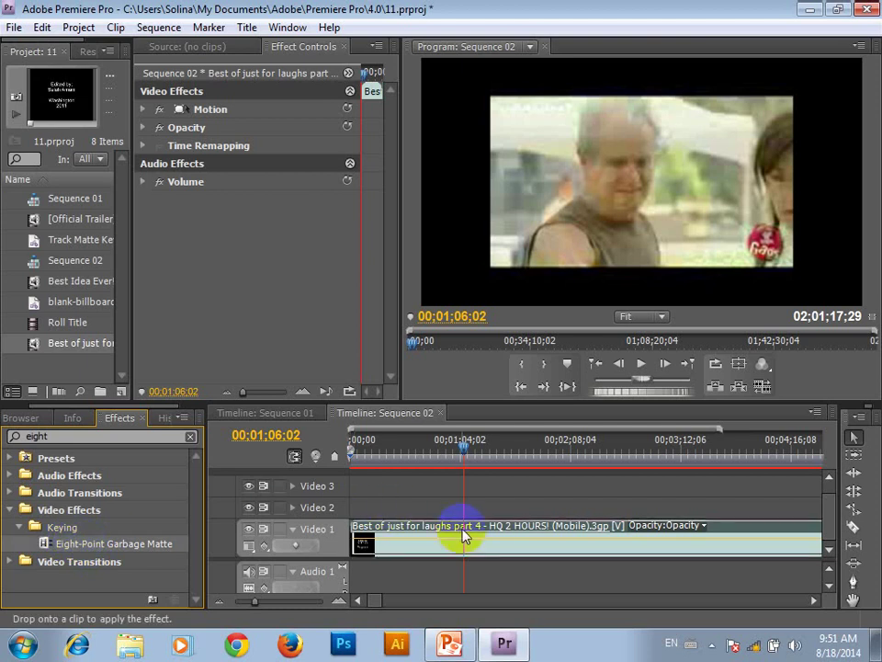
pyautogui.moveTo(464, 536); pyautogui.dragTo(462, 534)
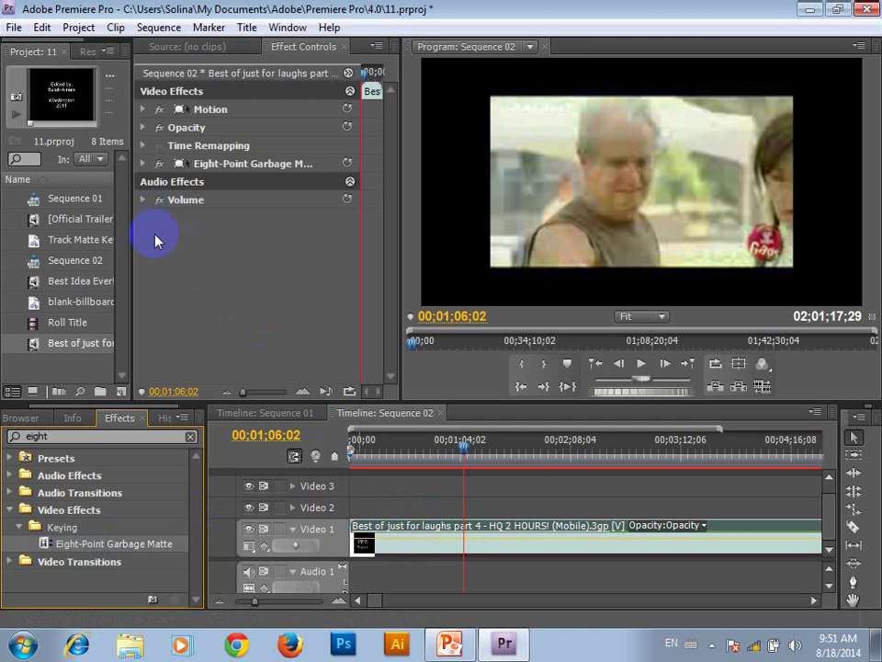
# - Pull the garbage matte's bottom-left corner in toward the man's face
pyautogui.click(209, 164)
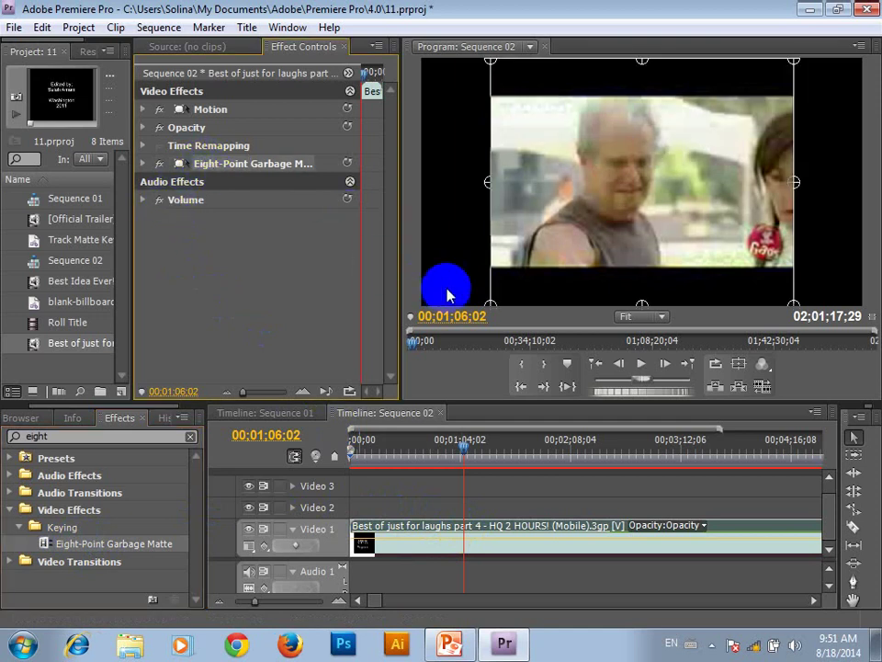
pyautogui.moveTo(492, 302); pyautogui.dragTo(562, 221)
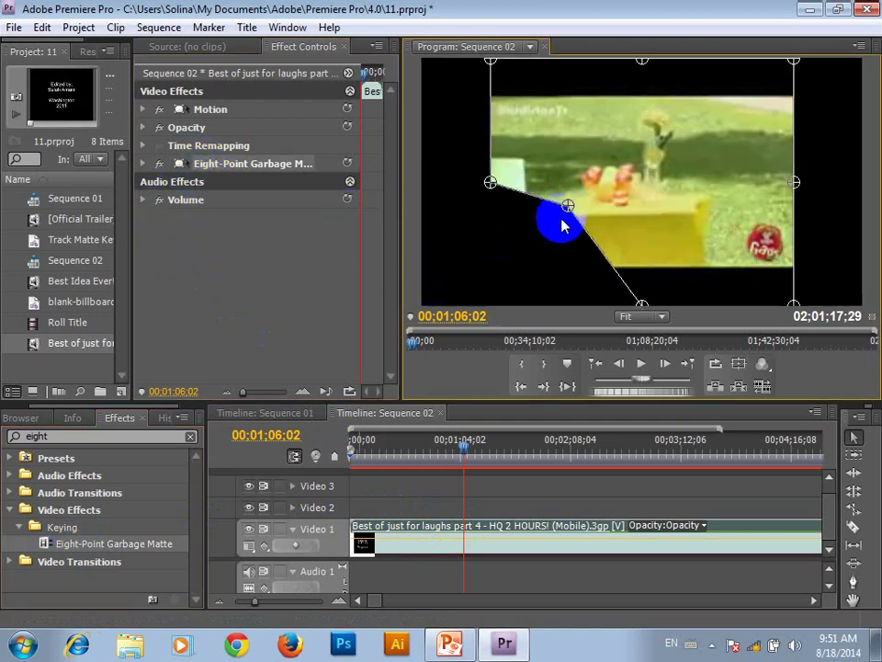
pyautogui.click(466, 450)
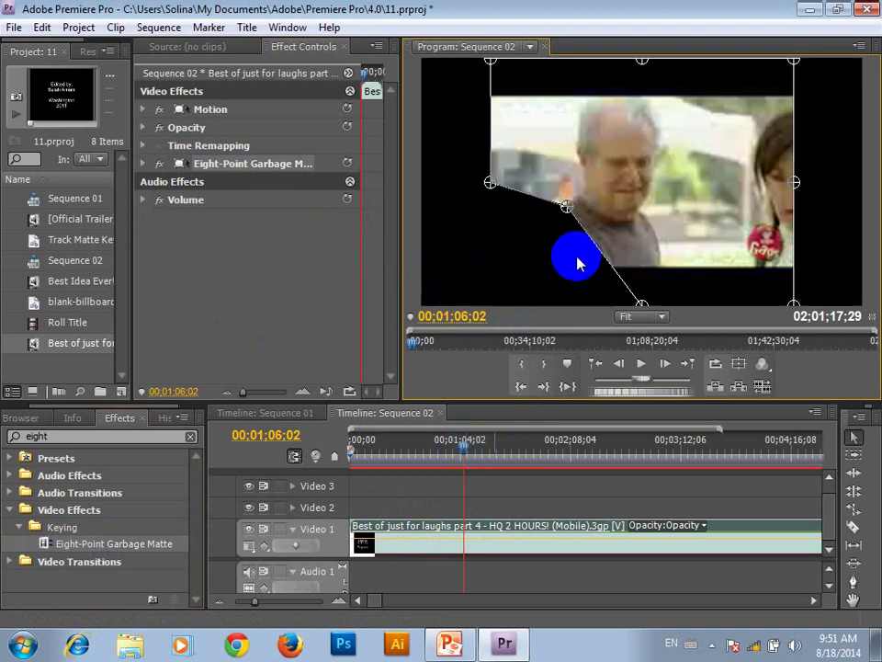
pyautogui.moveTo(567, 206); pyautogui.dragTo(583, 196)
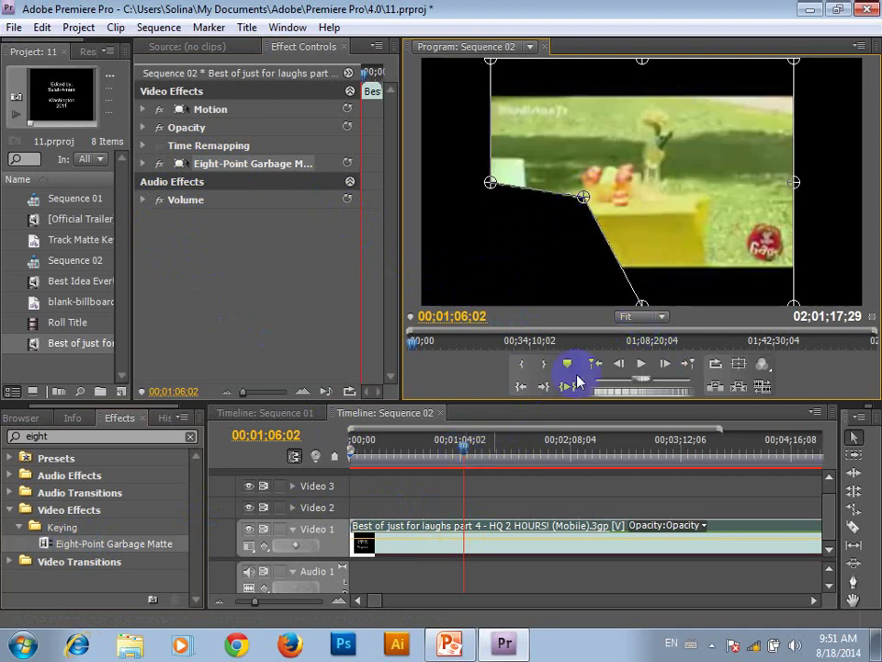
pyautogui.moveTo(472, 449); pyautogui.dragTo(466, 450)
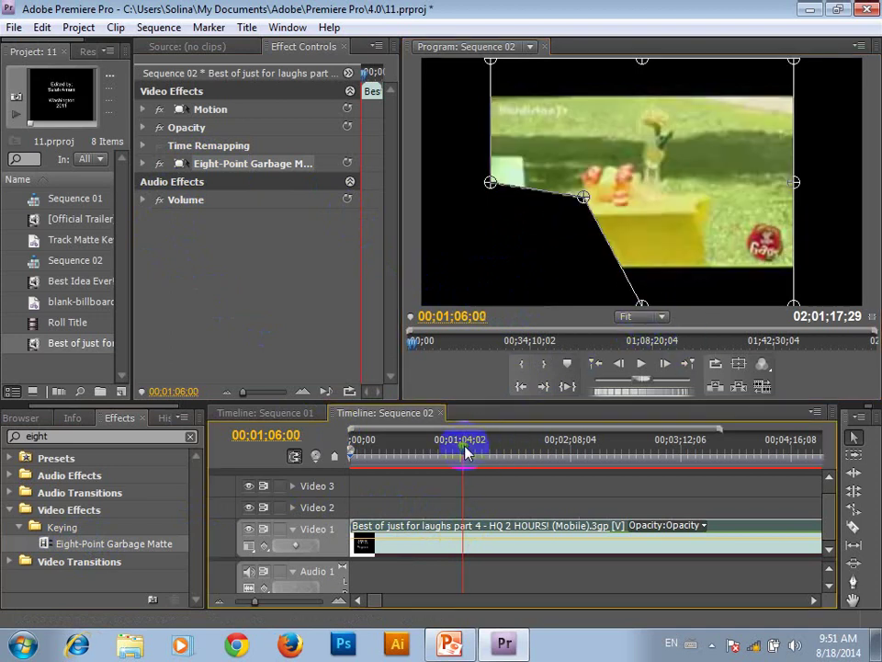
pyautogui.press('Right')
pyautogui.press('Right')
pyautogui.press('Right')
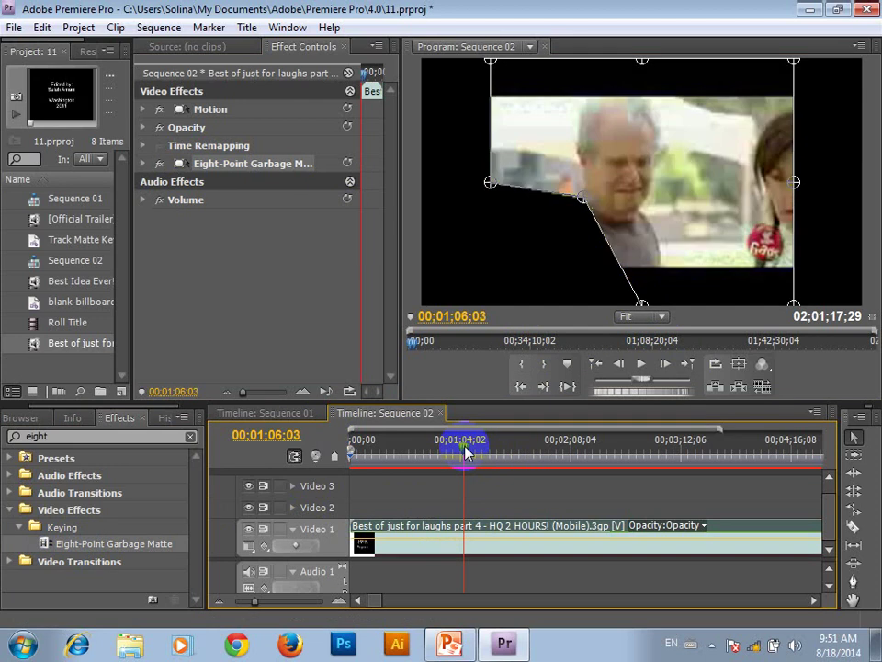
# - Drag the remaining matte points in to outline the man's head and face
pyautogui.moveTo(793, 304)
pyautogui.mouseDown()
pyautogui.moveTo(755, 213)
pyautogui.moveTo(665, 202)
pyautogui.mouseUp()
pyautogui.moveTo(645, 300); pyautogui.dragTo(627, 226)
pyautogui.moveTo(794, 61); pyautogui.dragTo(650, 97)
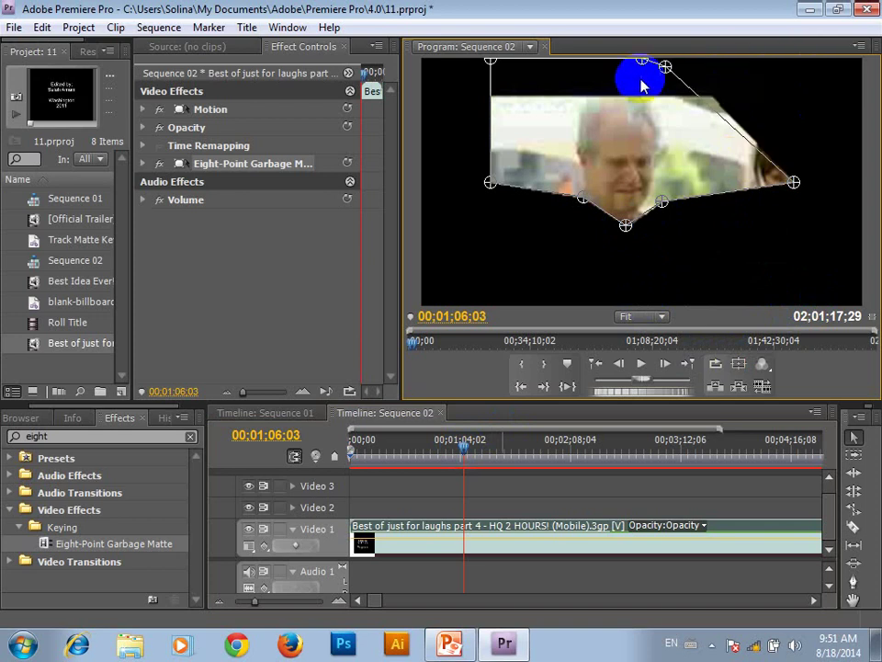
pyautogui.moveTo(794, 182); pyautogui.dragTo(661, 127)
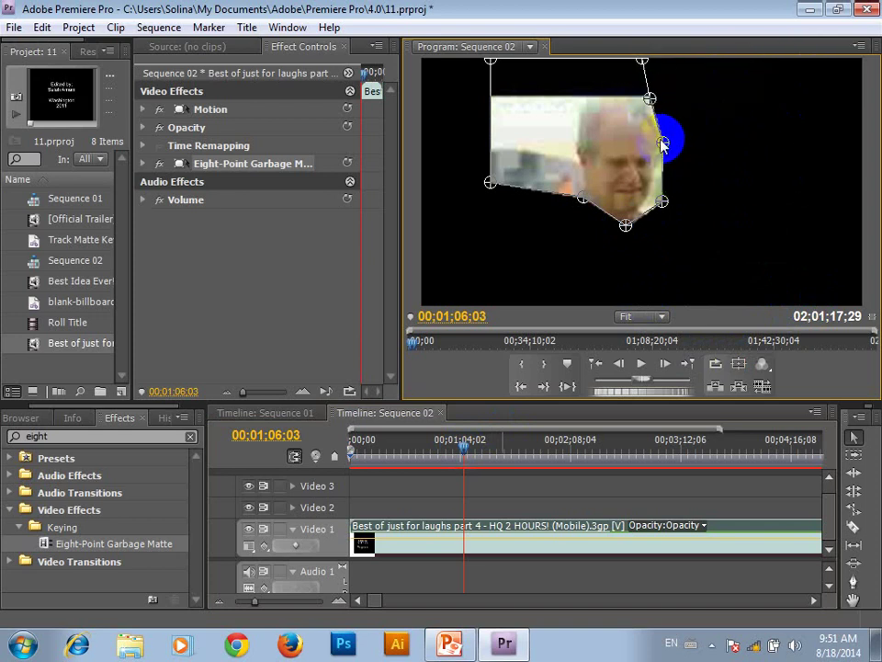
pyautogui.moveTo(669, 191); pyautogui.dragTo(661, 188)
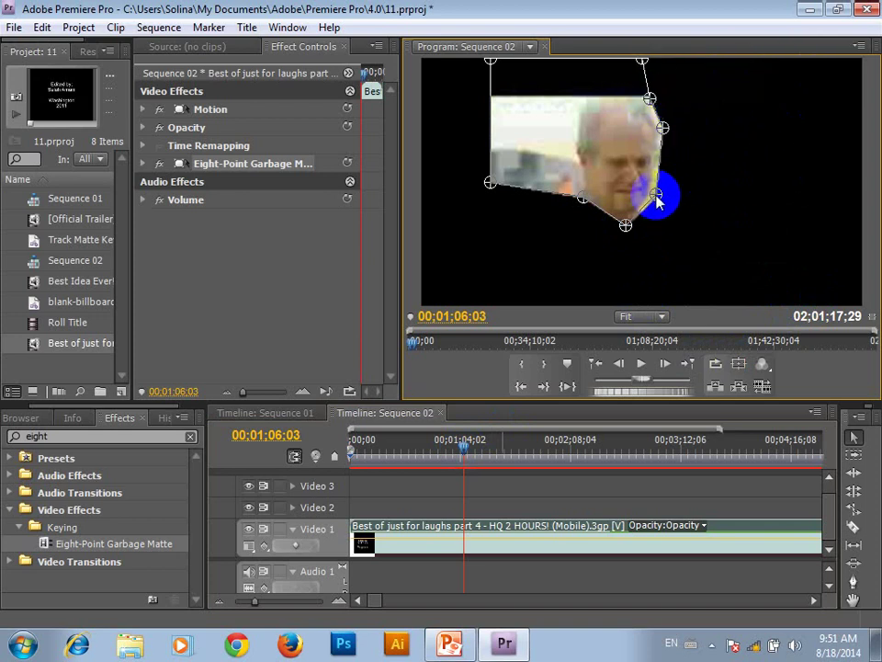
pyautogui.moveTo(491, 60); pyautogui.dragTo(576, 98)
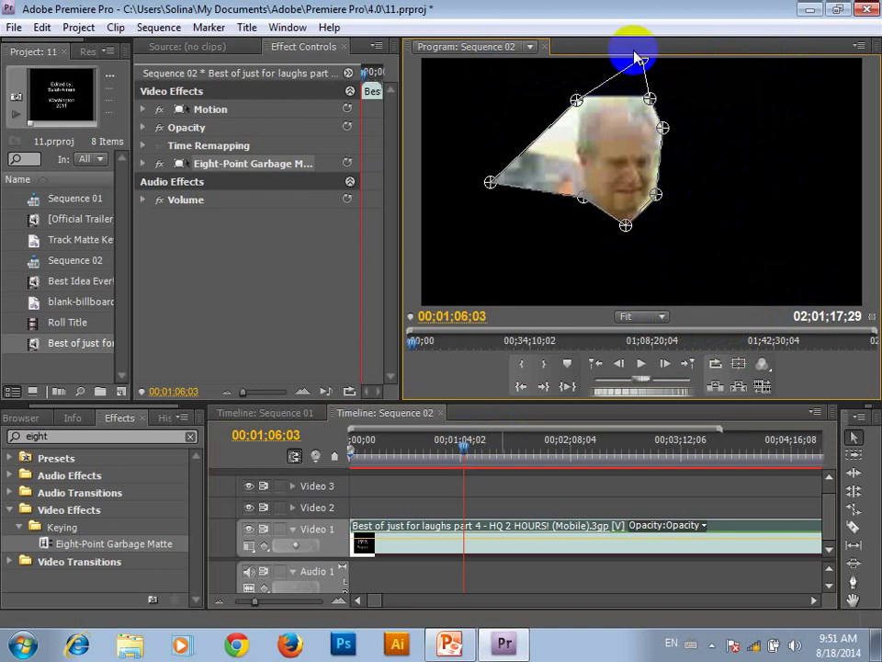
pyautogui.moveTo(642, 60); pyautogui.dragTo(616, 98)
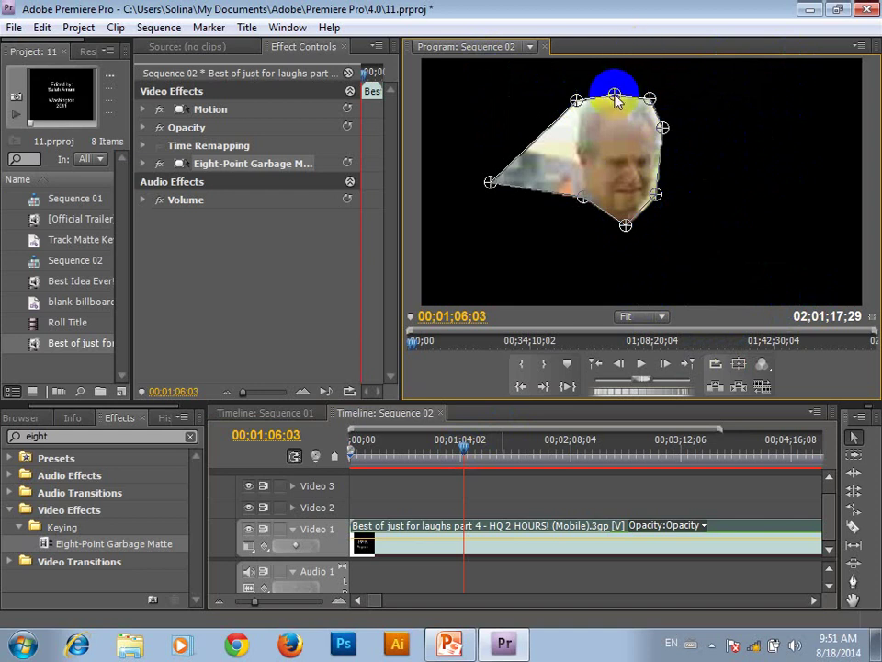
pyautogui.moveTo(491, 181); pyautogui.dragTo(566, 144)
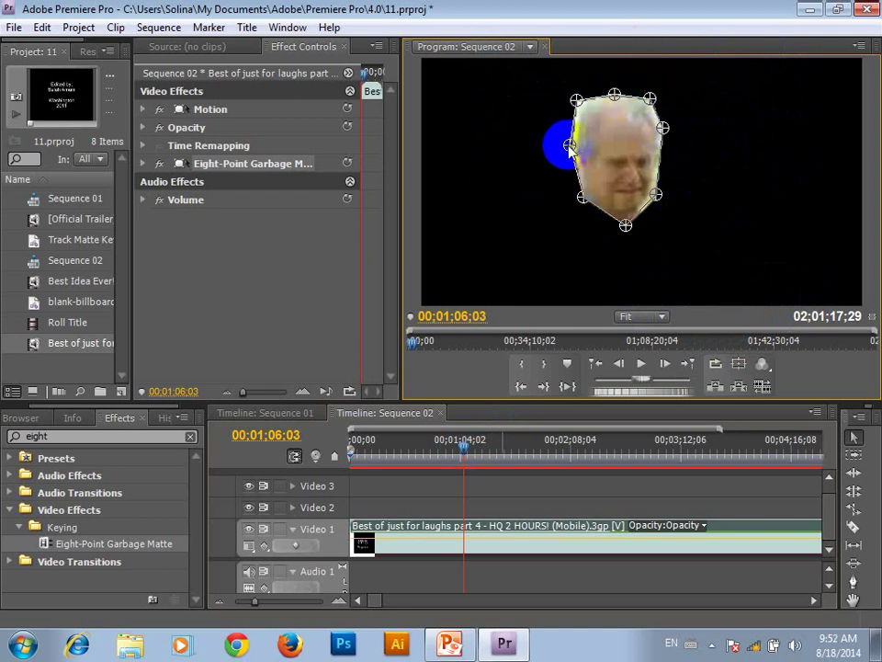
pyautogui.click(504, 492)
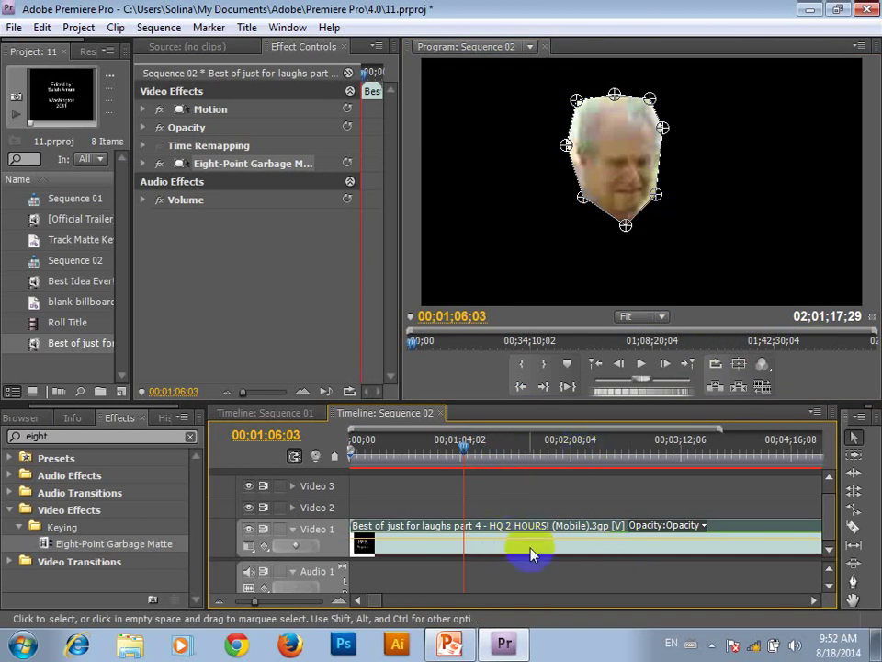
# - Target Video 2 and paste a copy of the comedy clip at the sequence start
pyautogui.click(345, 517)
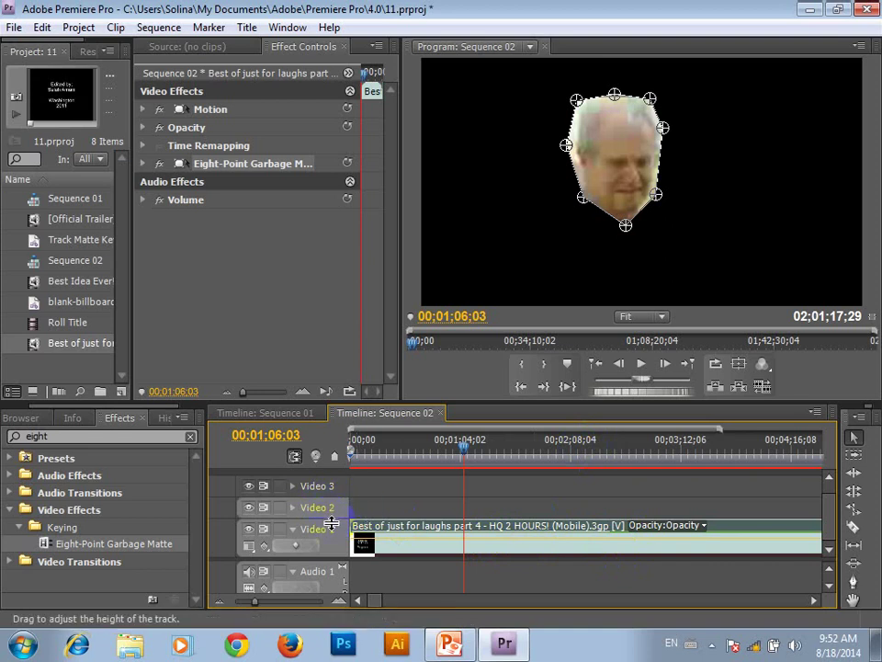
pyautogui.click(330, 549)
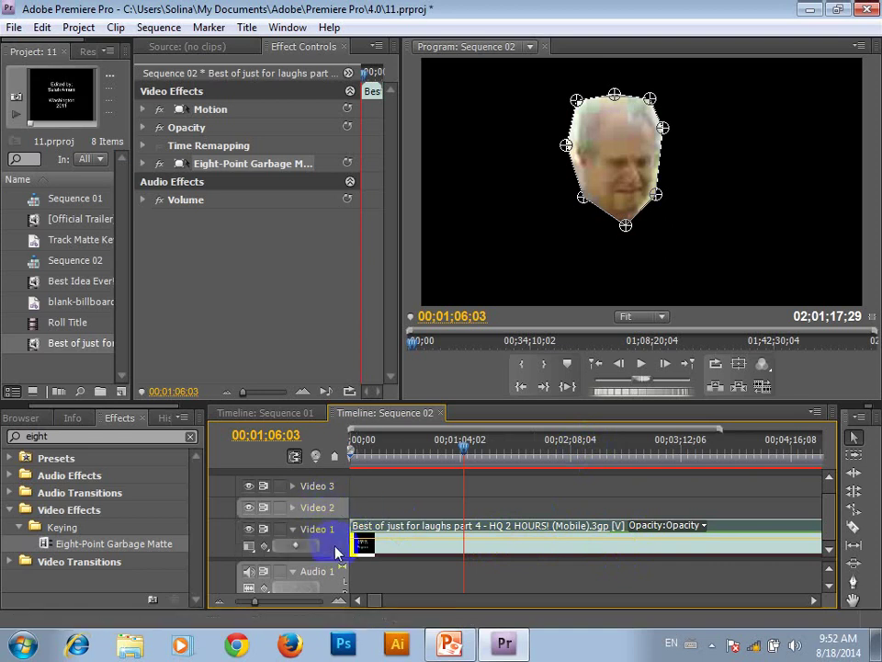
pyautogui.click(341, 518)
pyautogui.click(405, 508)
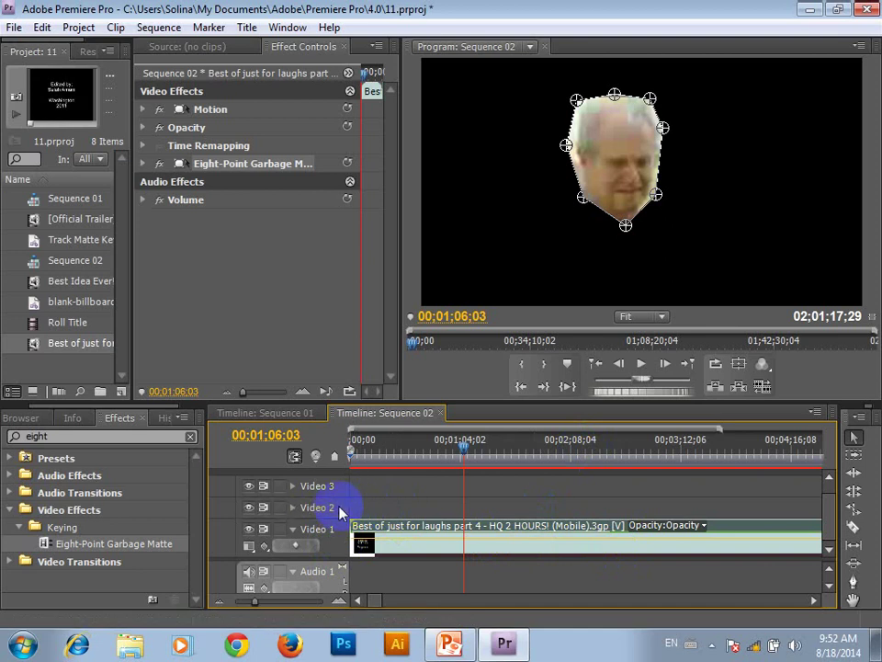
pyautogui.press('End')
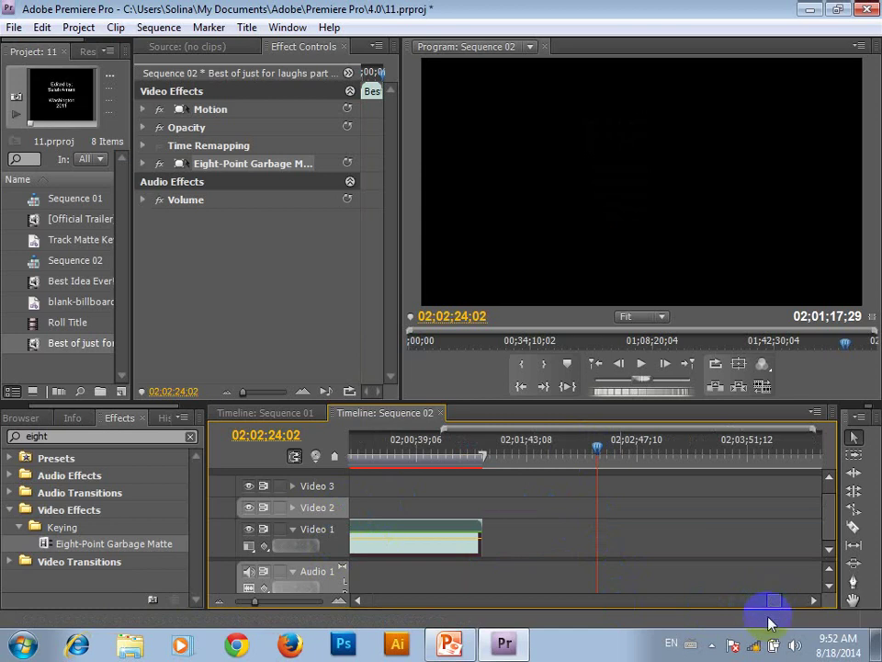
pyautogui.press('Home')
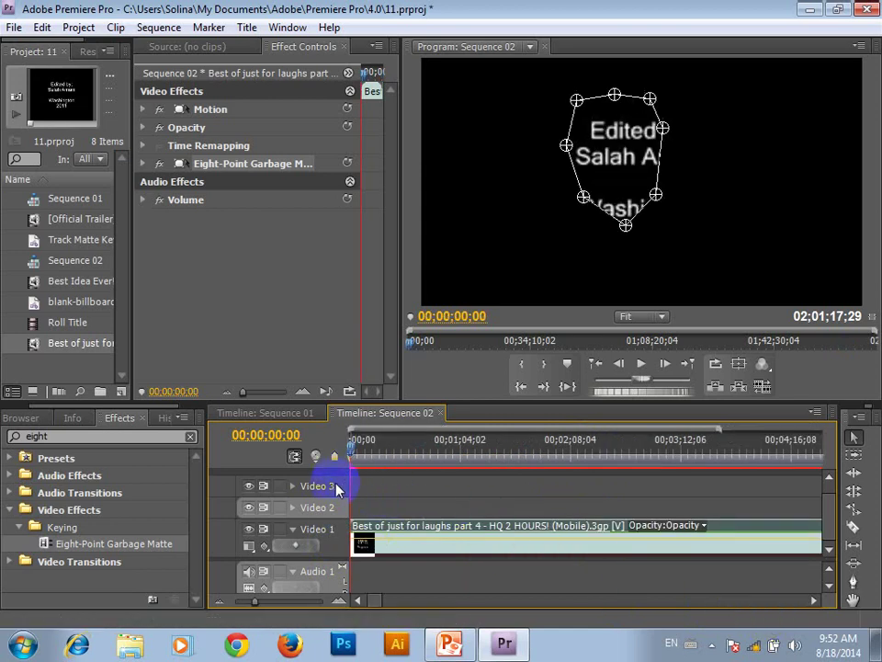
pyautogui.press('End')
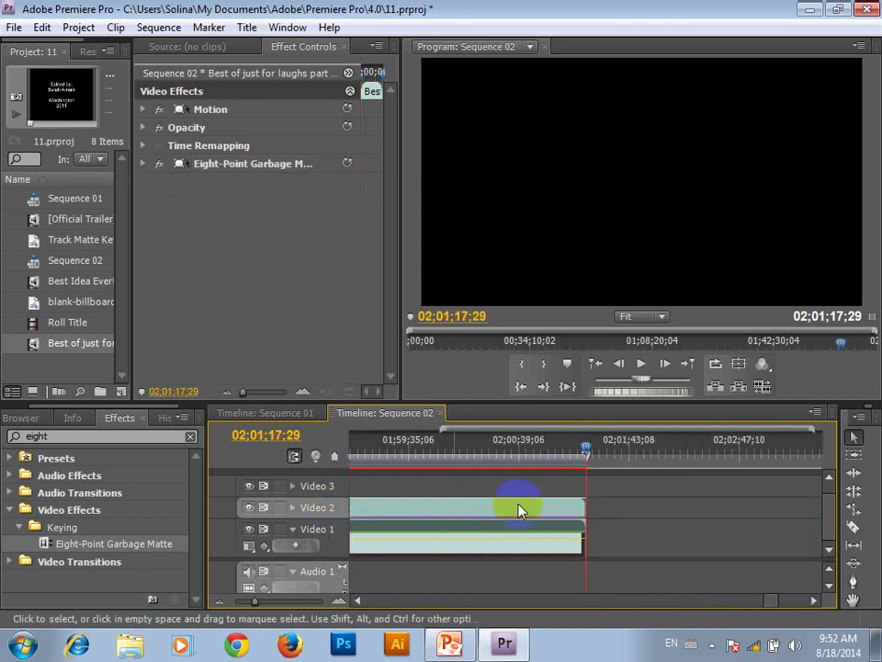
pyautogui.moveTo(772, 599); pyautogui.dragTo(374, 597)
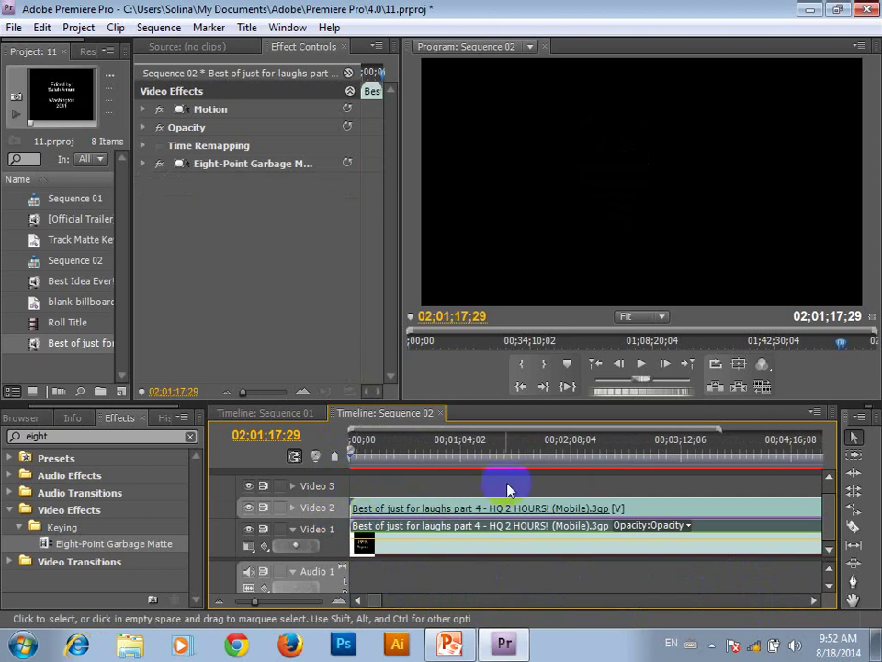
pyautogui.press('Home')
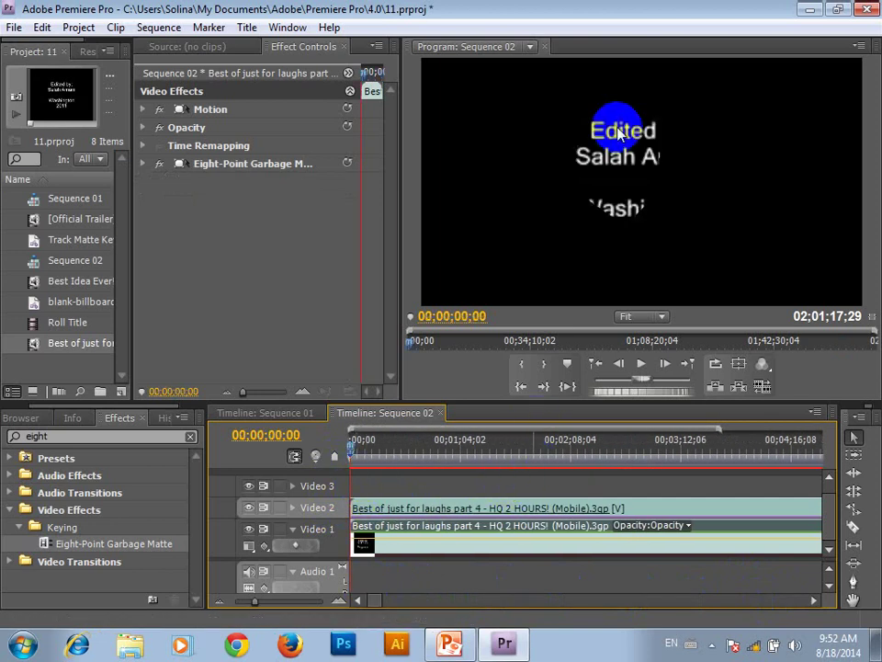
# - Hide Video 2 and delete the Eight-Point Garbage Matte from the Video 1 clip
pyautogui.moveTo(355, 457)
pyautogui.mouseDown()
pyautogui.moveTo(456, 466)
pyautogui.moveTo(432, 462)
pyautogui.mouseUp()
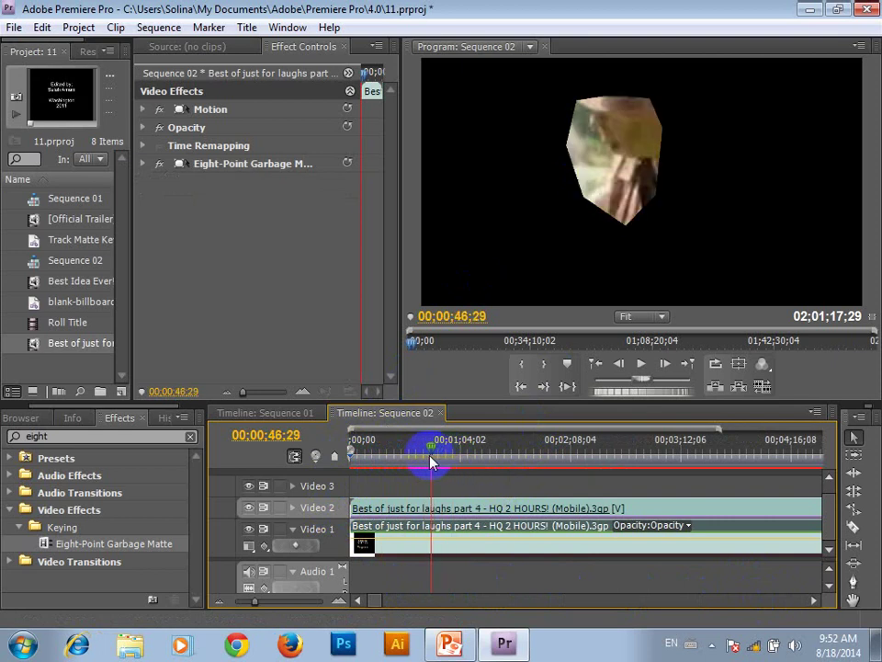
pyautogui.click(246, 540)
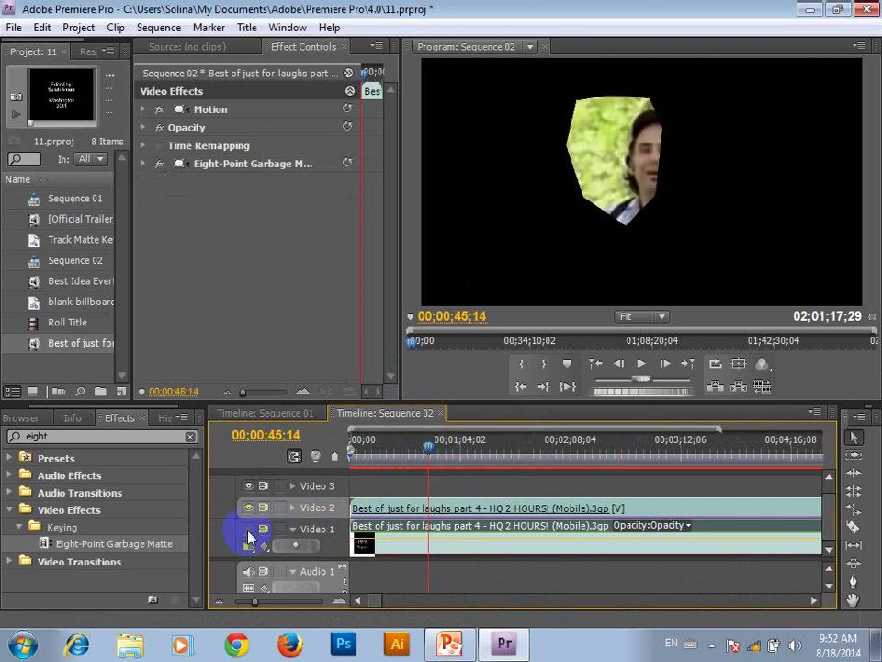
pyautogui.click(251, 510)
pyautogui.moveTo(435, 452)
pyautogui.mouseDown()
pyautogui.moveTo(521, 470)
pyautogui.moveTo(514, 470)
pyautogui.mouseUp()
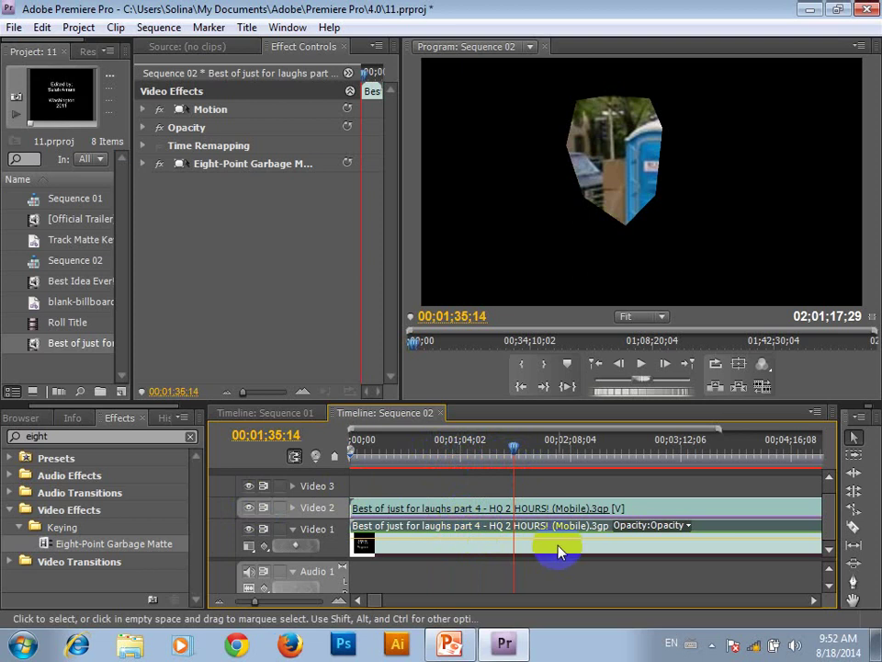
pyautogui.click(244, 171)
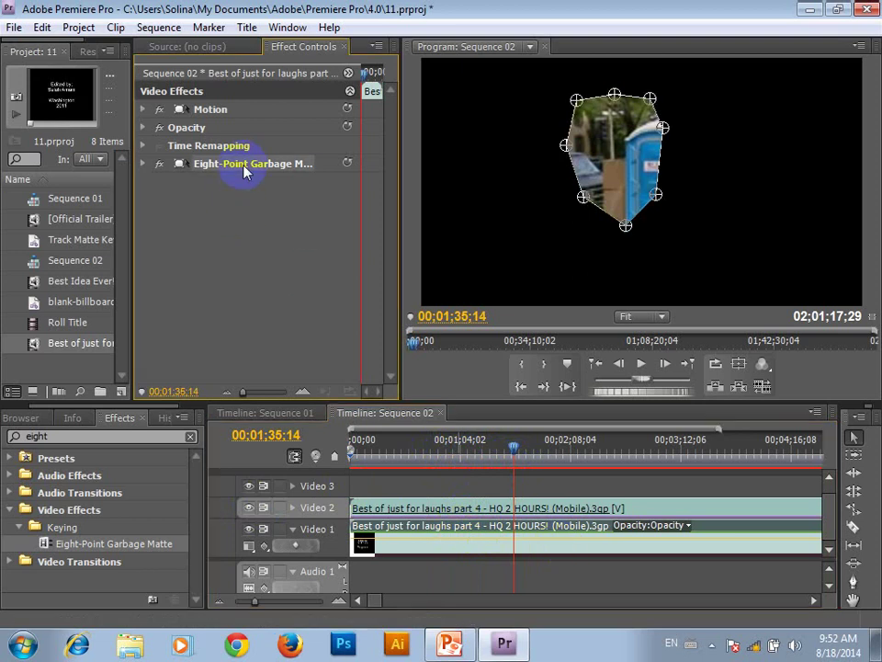
pyautogui.press('Delete')
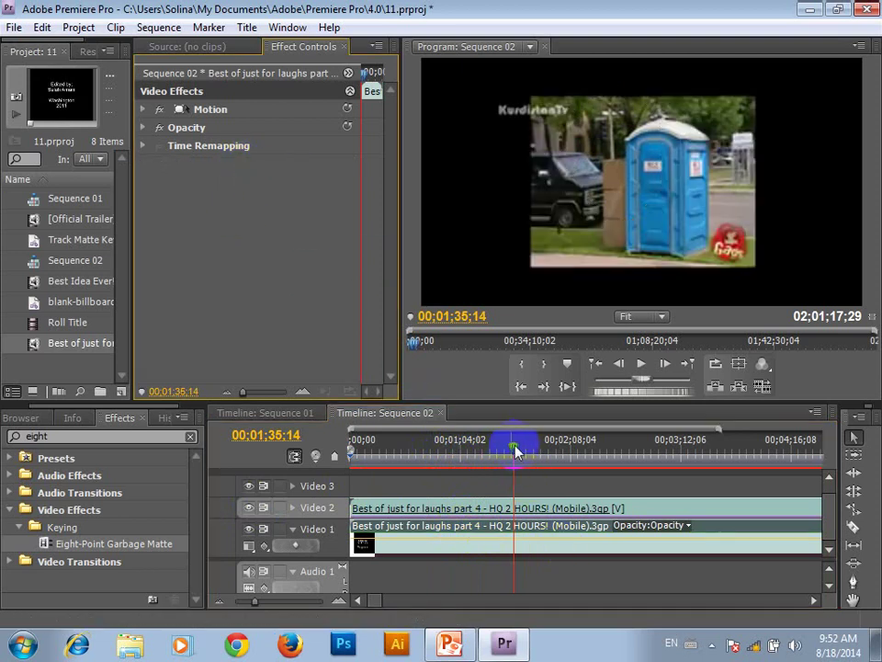
# - Select the Video 2 copy and bring the playhead to the man's face near 00;01;06
pyautogui.moveTo(515, 448); pyautogui.dragTo(490, 450)
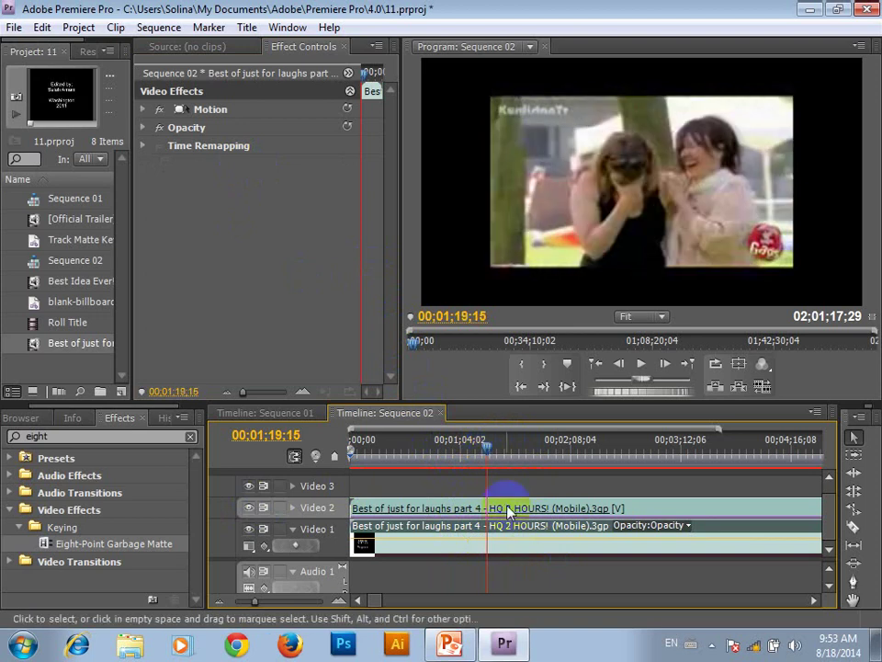
pyautogui.click(508, 511)
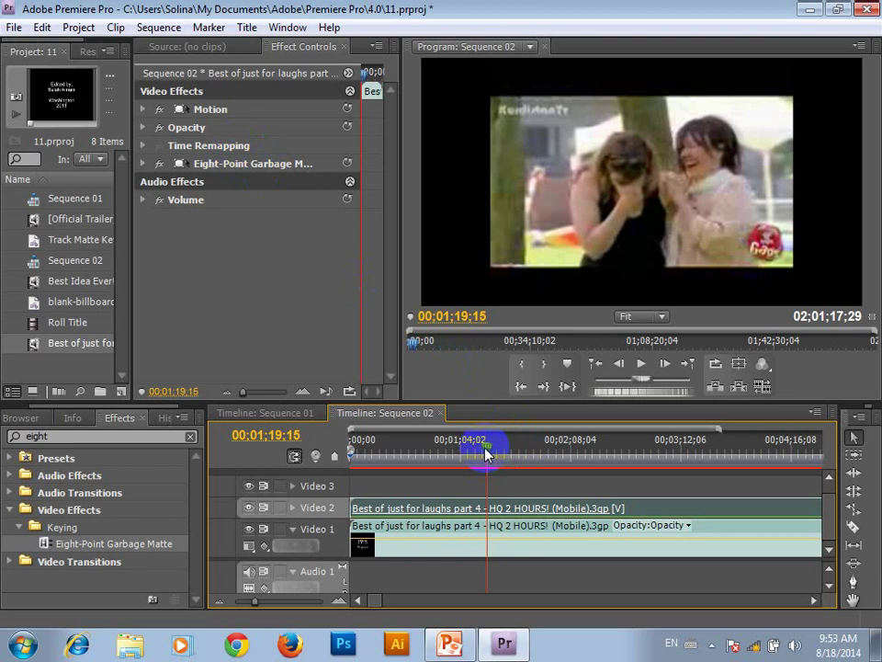
pyautogui.moveTo(486, 452); pyautogui.dragTo(481, 457)
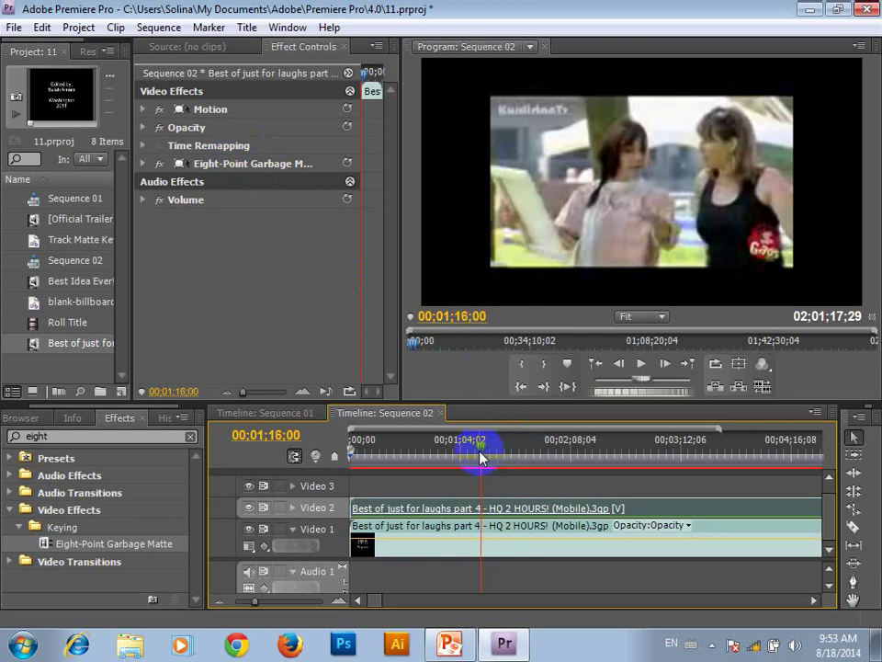
pyautogui.moveTo(481, 457)
pyautogui.mouseDown()
pyautogui.moveTo(496, 450)
pyautogui.moveTo(462, 459)
pyautogui.moveTo(428, 447)
pyautogui.moveTo(458, 444)
pyautogui.moveTo(449, 448)
pyautogui.mouseUp()
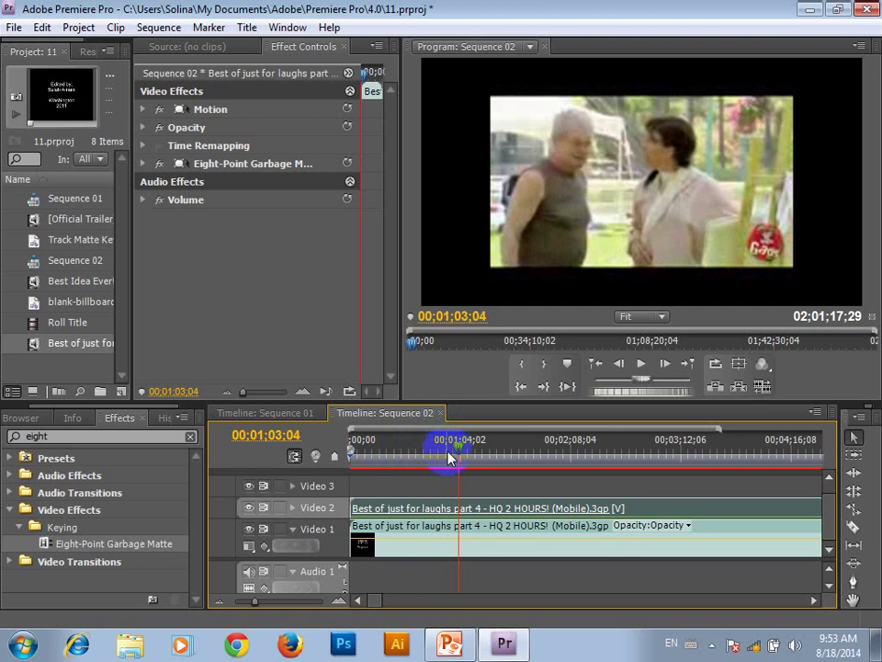
pyautogui.click(456, 451)
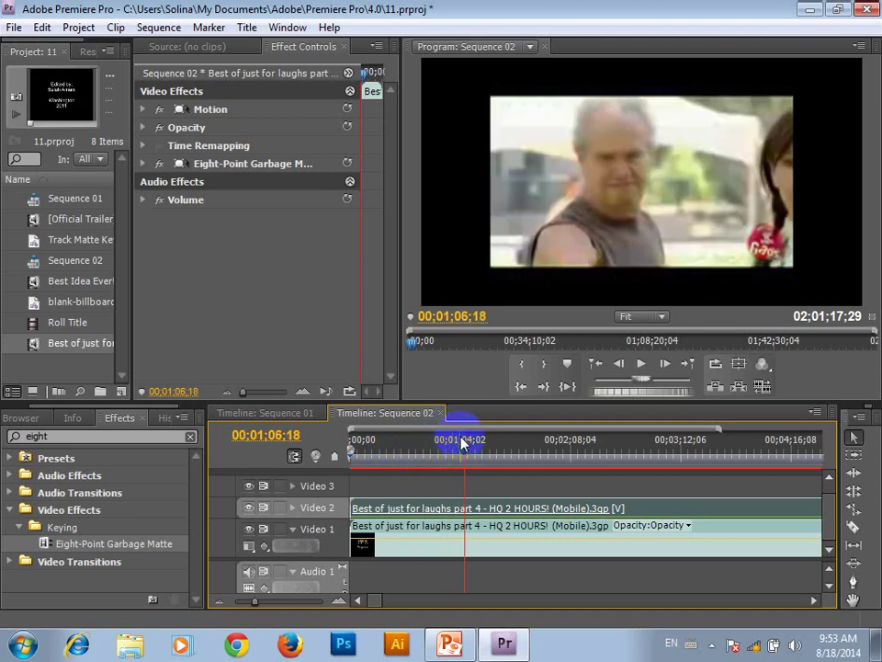
pyautogui.moveTo(463, 462)
pyautogui.mouseDown()
pyautogui.moveTo(473, 466)
pyautogui.moveTo(460, 466)
pyautogui.mouseUp()
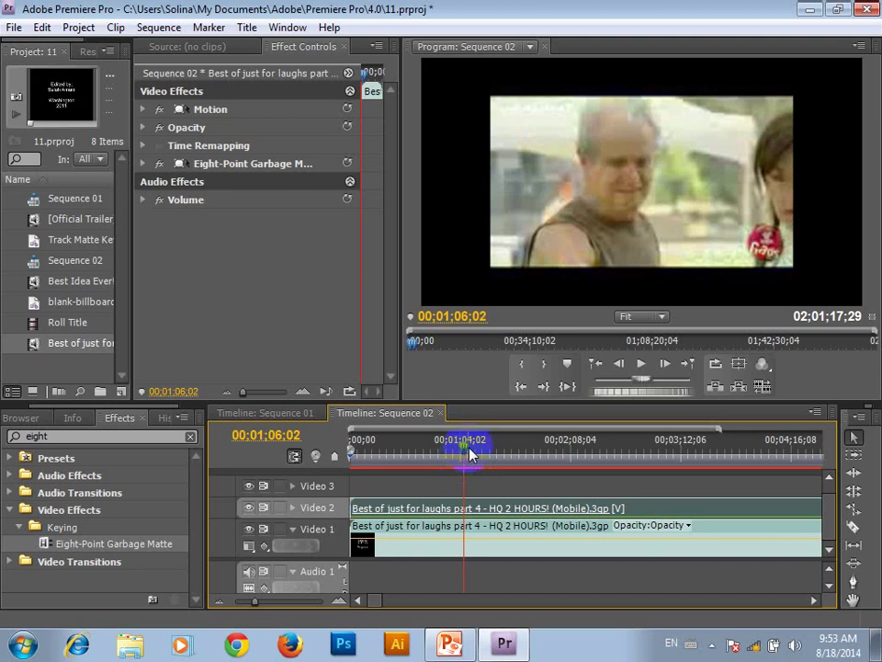
# - Apply Mosaic to the Video 2 clip with 62 horizontal and 48 vertical blocks
pyautogui.click(41, 436)
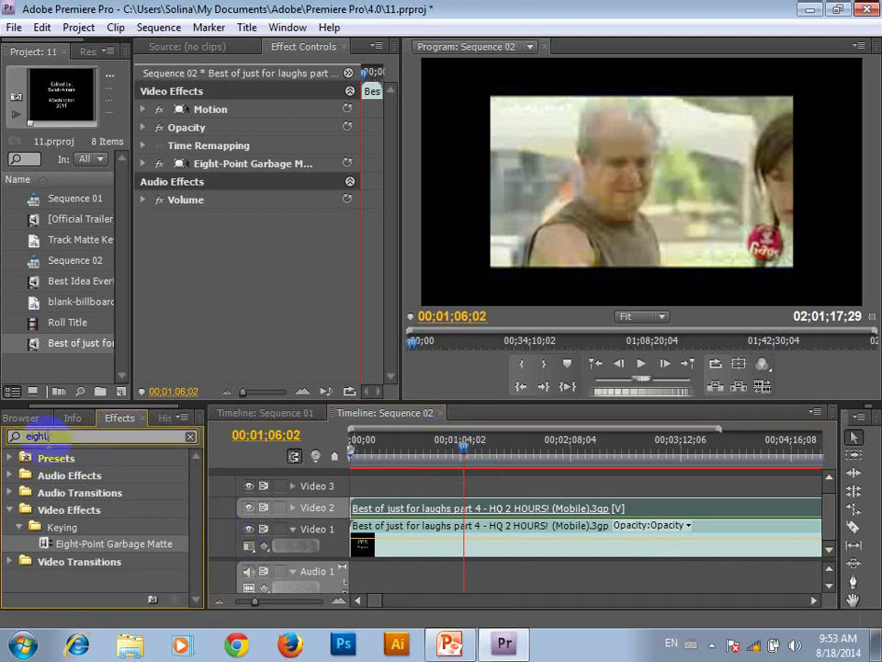
pyautogui.moveTo(48, 435); pyautogui.dragTo(4, 445)
pyautogui.write('m')
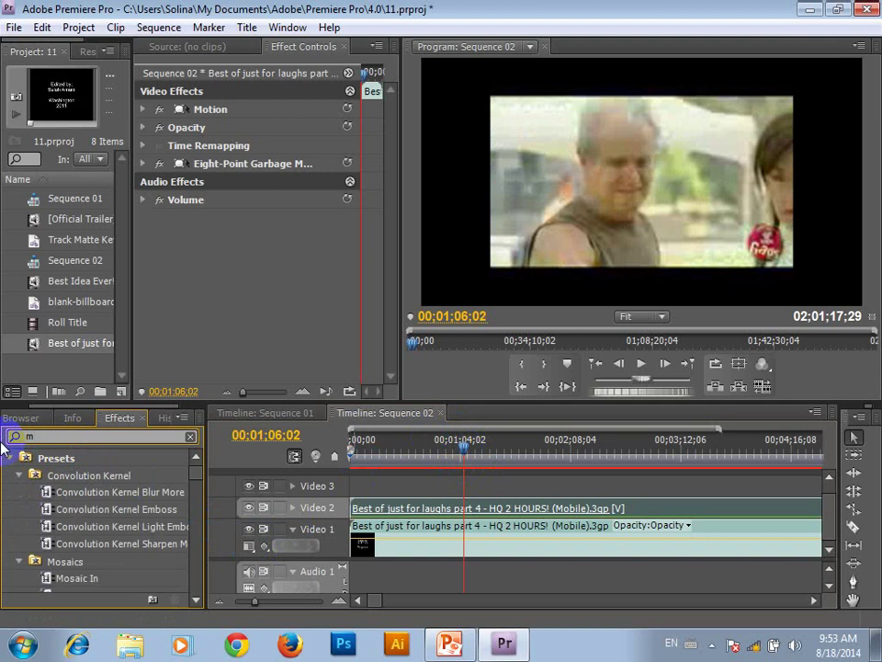
pyautogui.write('osai')
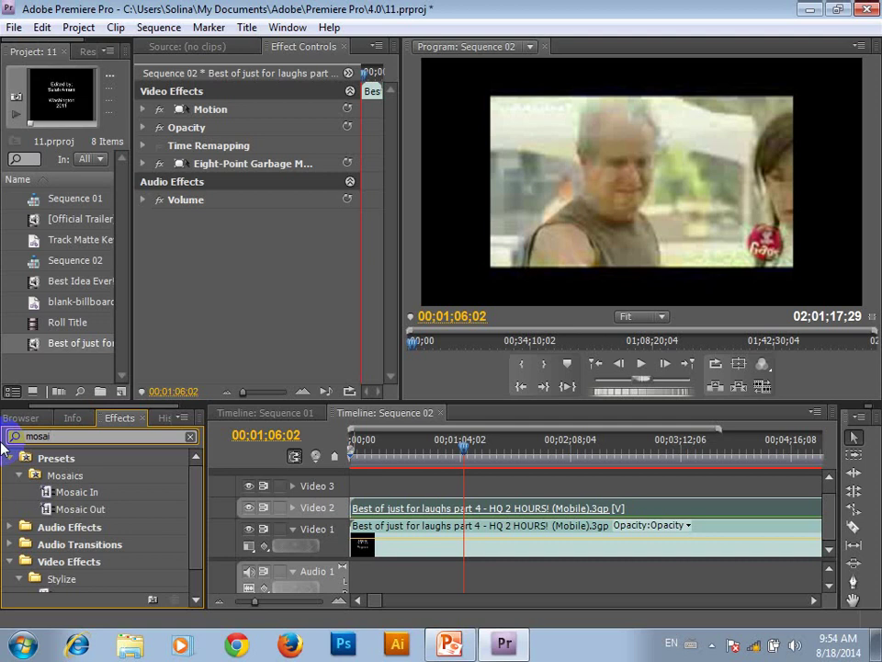
pyautogui.scroll(-1, 197, 542)
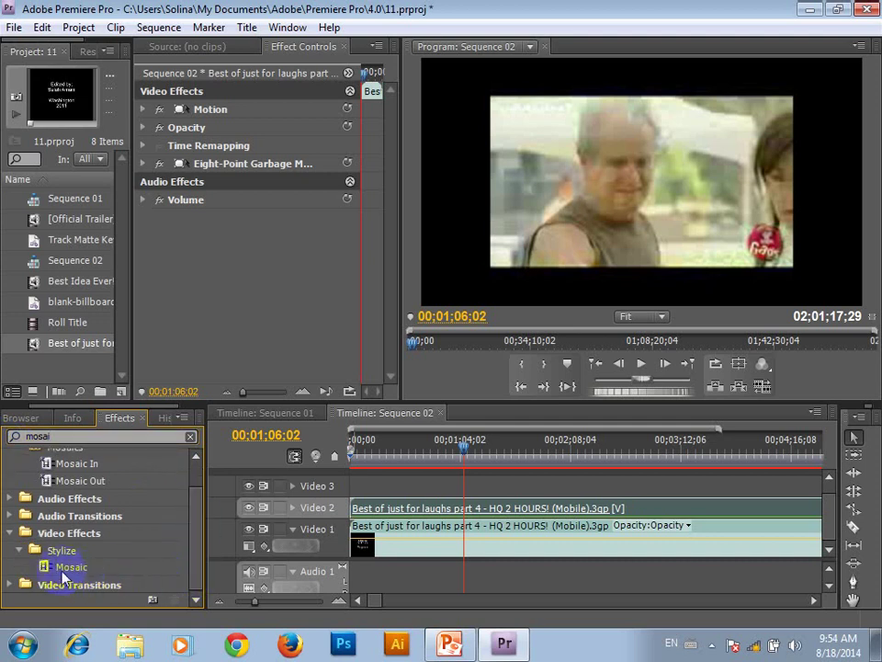
pyautogui.moveTo(61, 572); pyautogui.dragTo(479, 515)
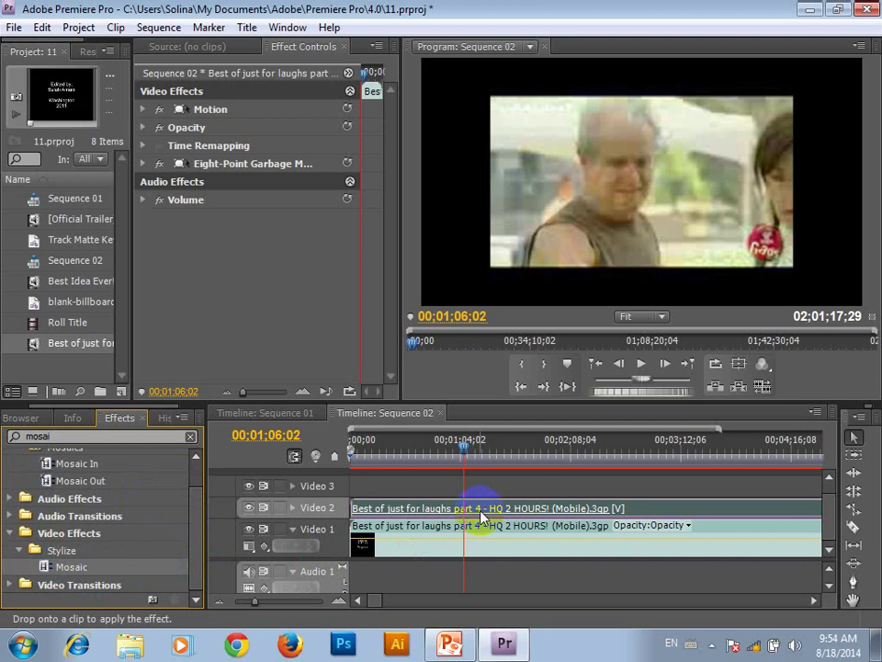
pyautogui.moveTo(478, 515); pyautogui.dragTo(478, 514)
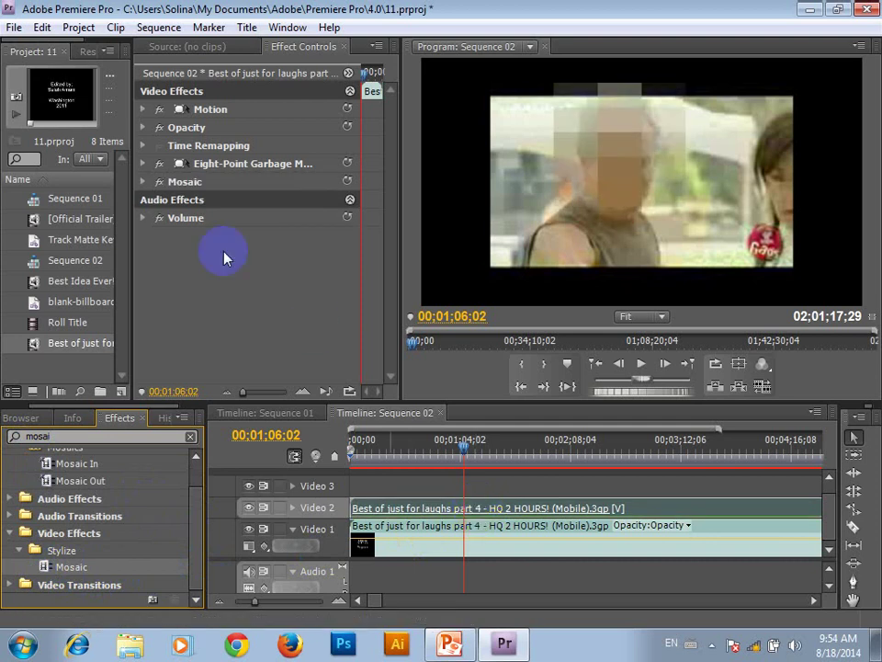
pyautogui.click(142, 183)
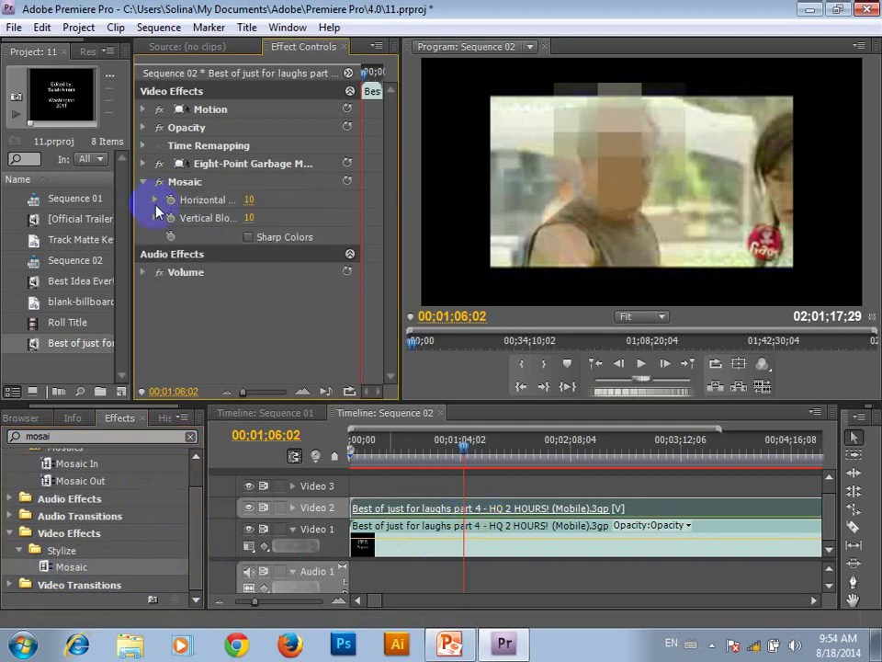
pyautogui.moveTo(246, 201)
pyautogui.mouseDown()
pyautogui.moveTo(306, 214)
pyautogui.moveTo(265, 218)
pyautogui.mouseUp()
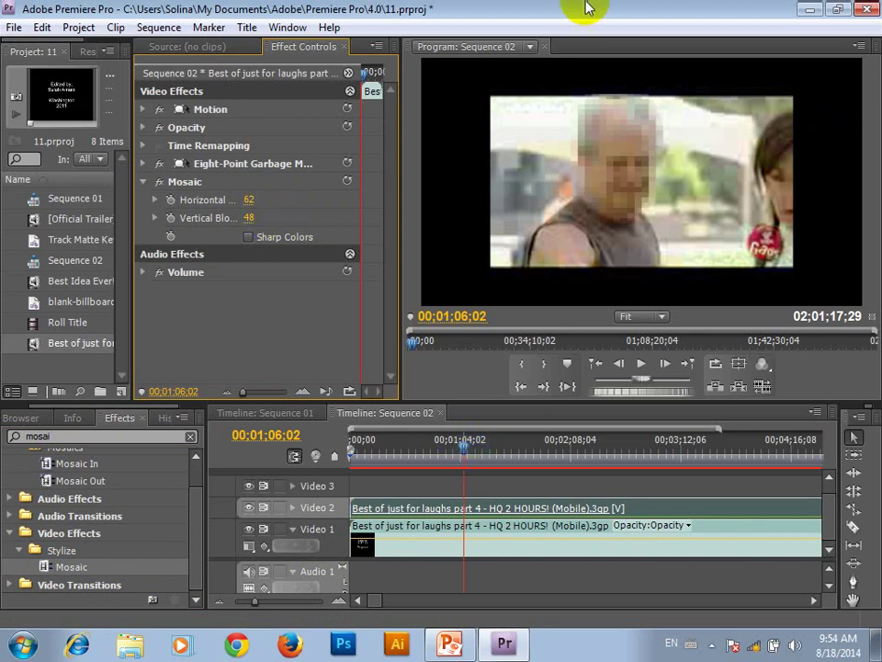
# - Put the playhead exactly on frame 00;01;06;02
pyautogui.click(454, 508)
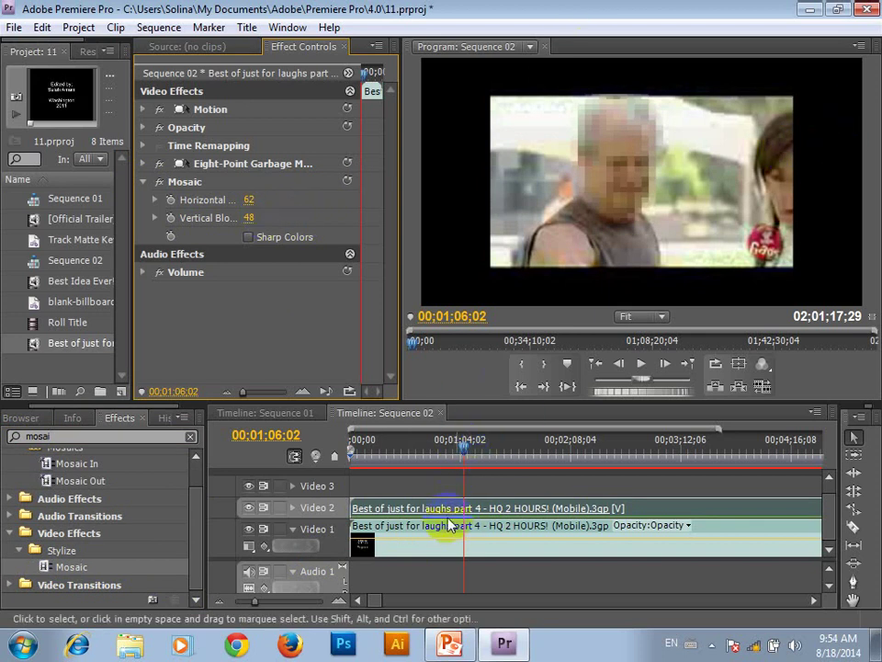
pyautogui.click(463, 450)
pyautogui.press('Right')
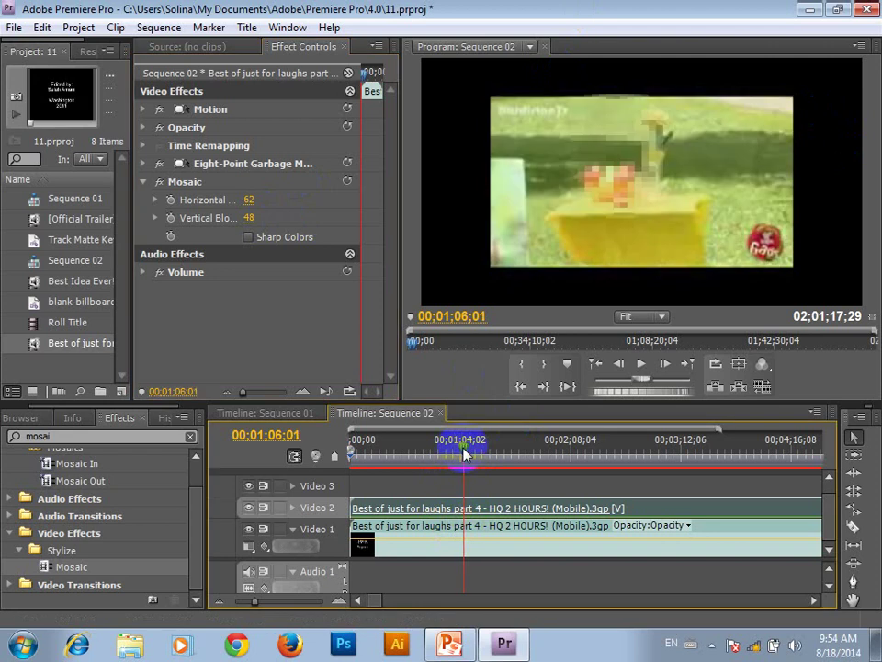
pyautogui.press('Right')
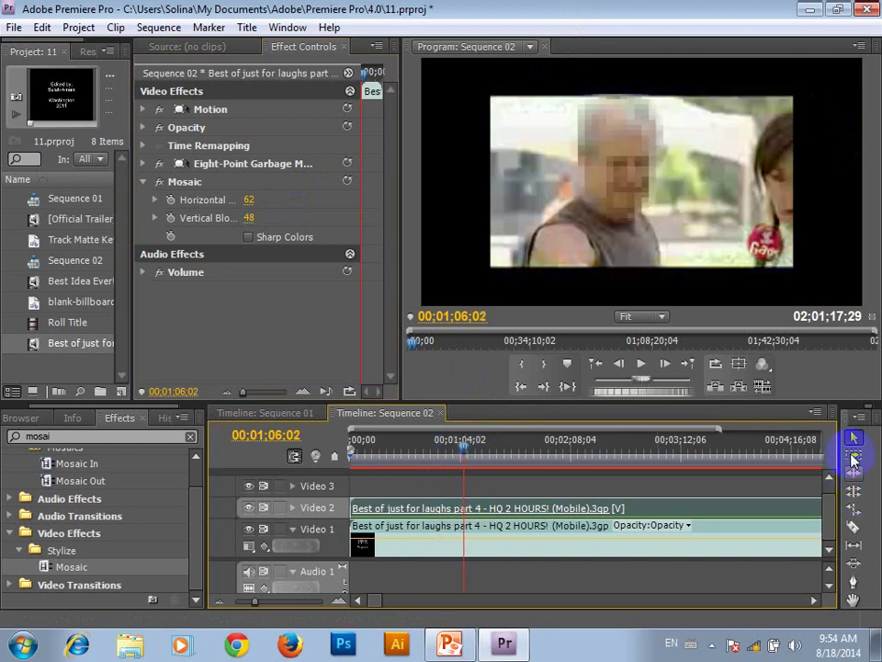
# - Razor-cut the Video 2 mosaic clip at the playhead and again at 00;01;08;28
pyautogui.click(853, 526)
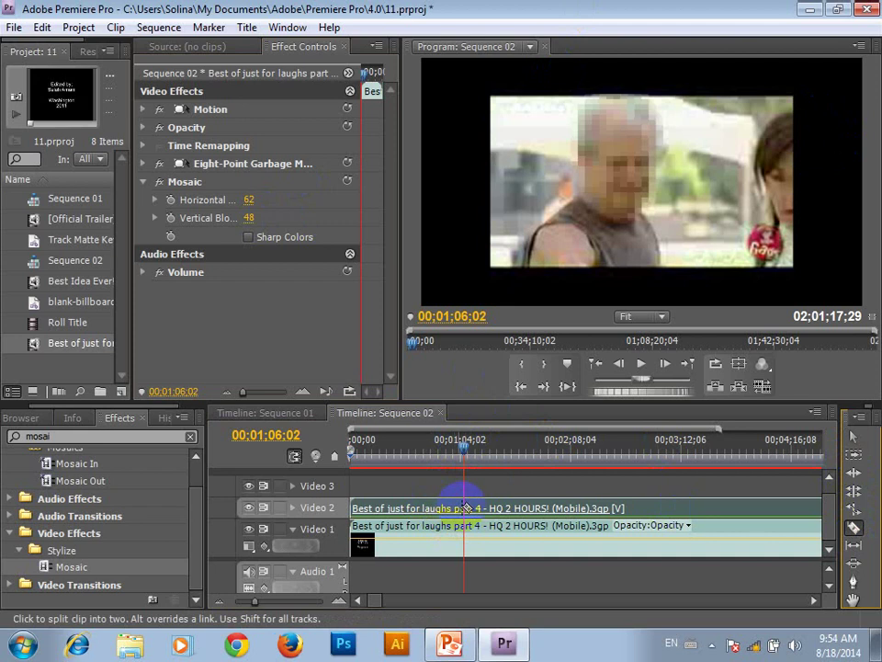
pyautogui.click(467, 506)
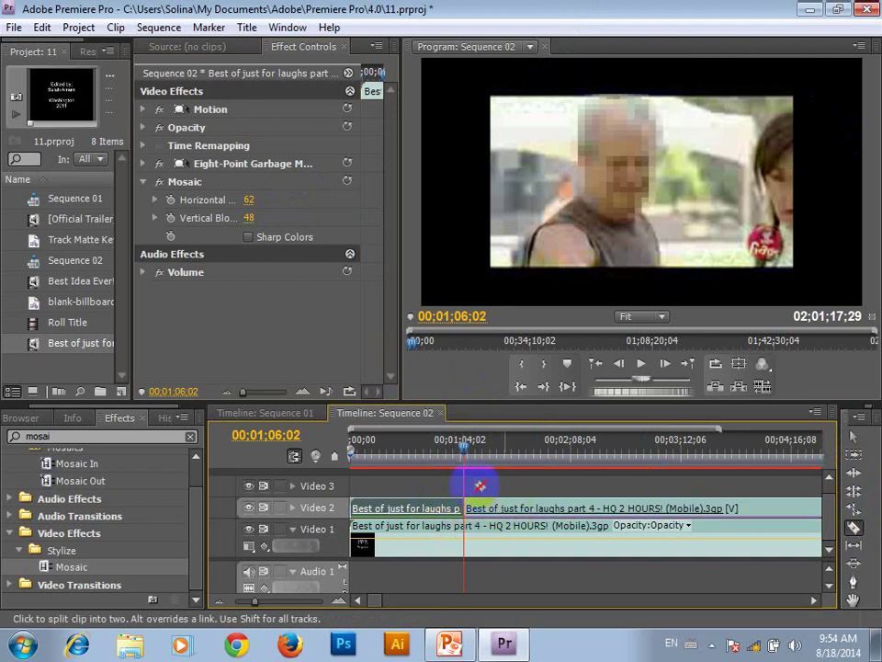
pyautogui.click(471, 448)
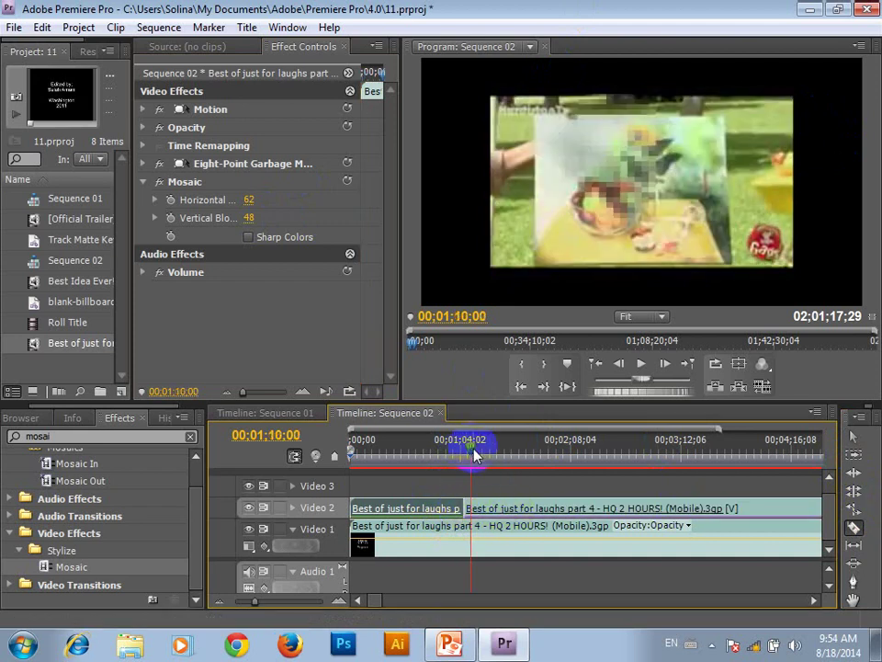
# - Step frame by frame around 00;01;09 to check the footage after the cut
pyautogui.press('Left')
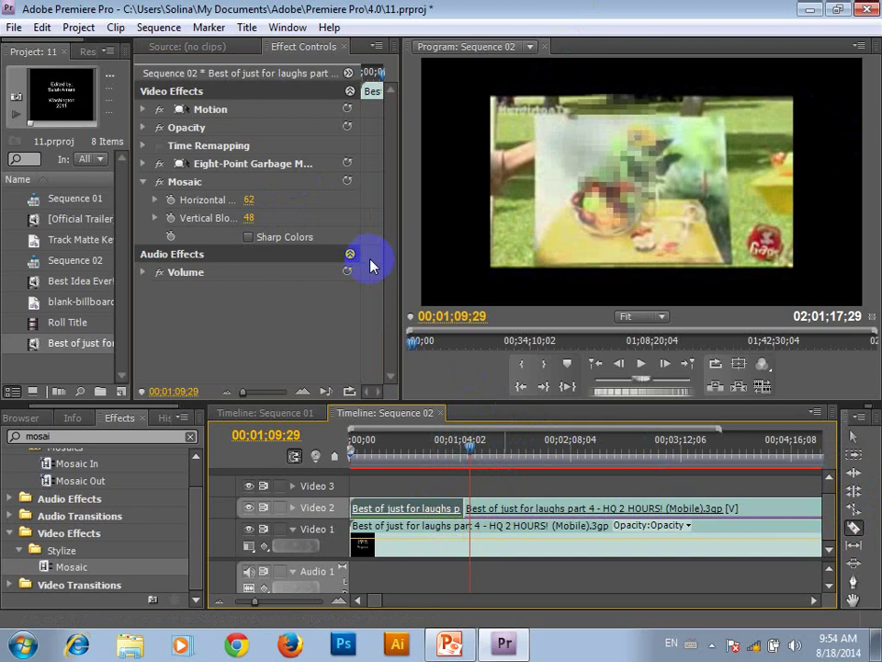
pyautogui.press('Left')
pyautogui.press('Left')
pyautogui.press('Left')
pyautogui.press('Left')
pyautogui.press('Left')
pyautogui.press('Left')
pyautogui.press('Left')
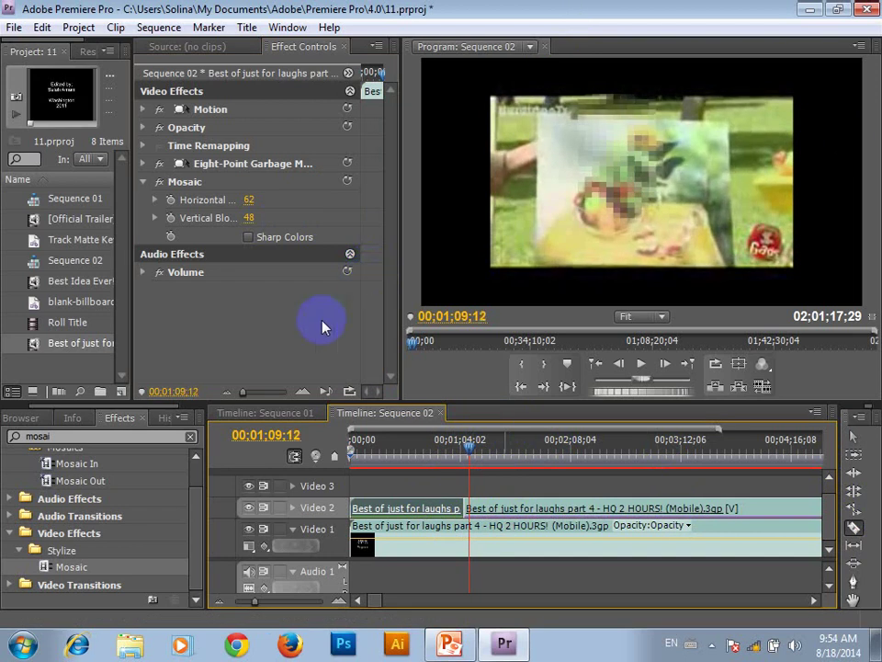
pyautogui.press('Left')
pyautogui.press('Left')
pyautogui.press('Left')
pyautogui.press('Left')
pyautogui.press('Left')
pyautogui.press('Left')
pyautogui.press('Left')
pyautogui.press('Left')
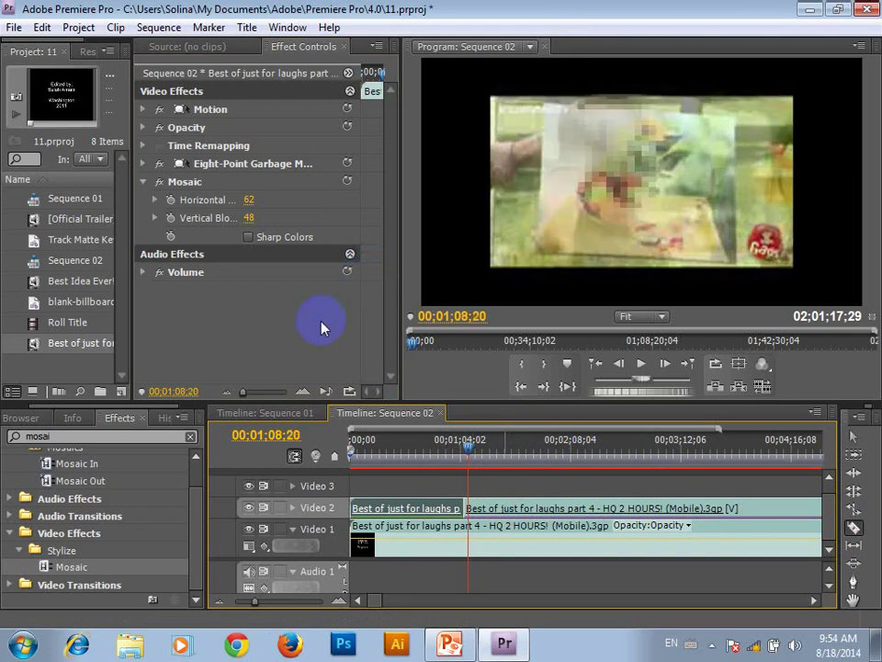
pyautogui.press('Left')
pyautogui.press('Left')
pyautogui.press('Left')
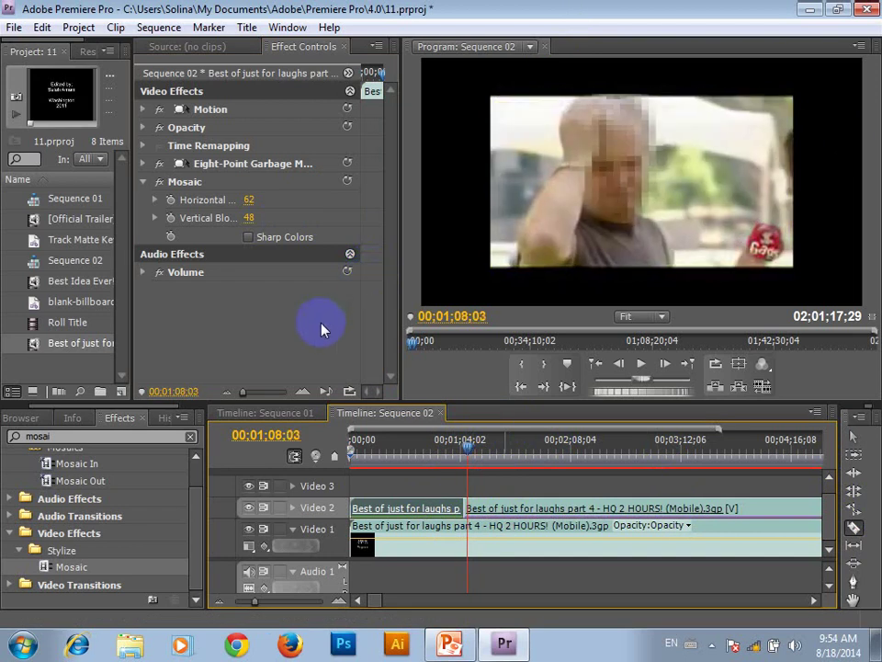
pyautogui.press('Right')
pyautogui.press('Right')
pyautogui.press('Right')
pyautogui.press('Right')
pyautogui.press('Right')
pyautogui.press('Right')
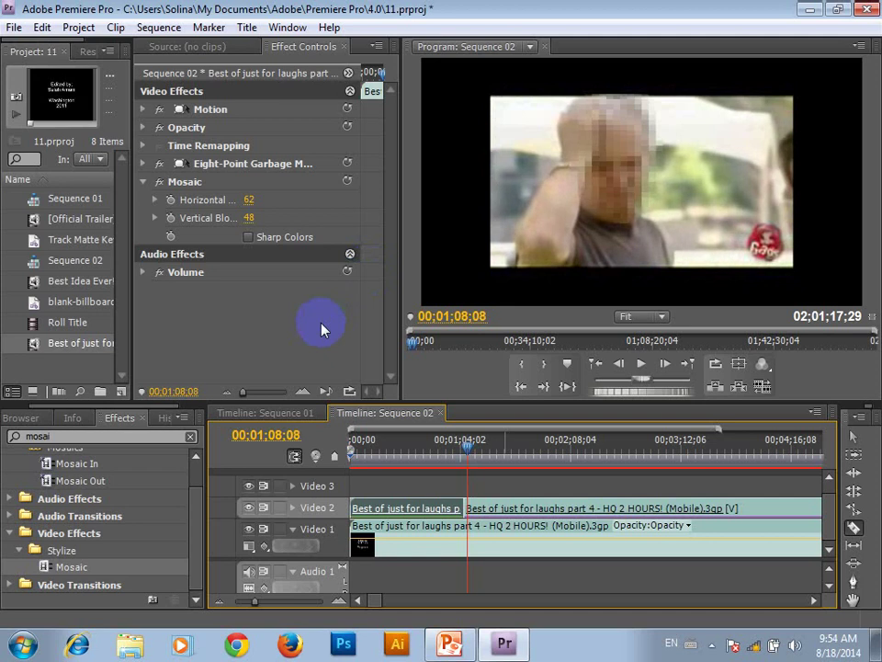
pyautogui.press('Right')
pyautogui.press('Right')
pyautogui.press('Right')
pyautogui.press('Right')
pyautogui.press('Right')
pyautogui.press('Right')
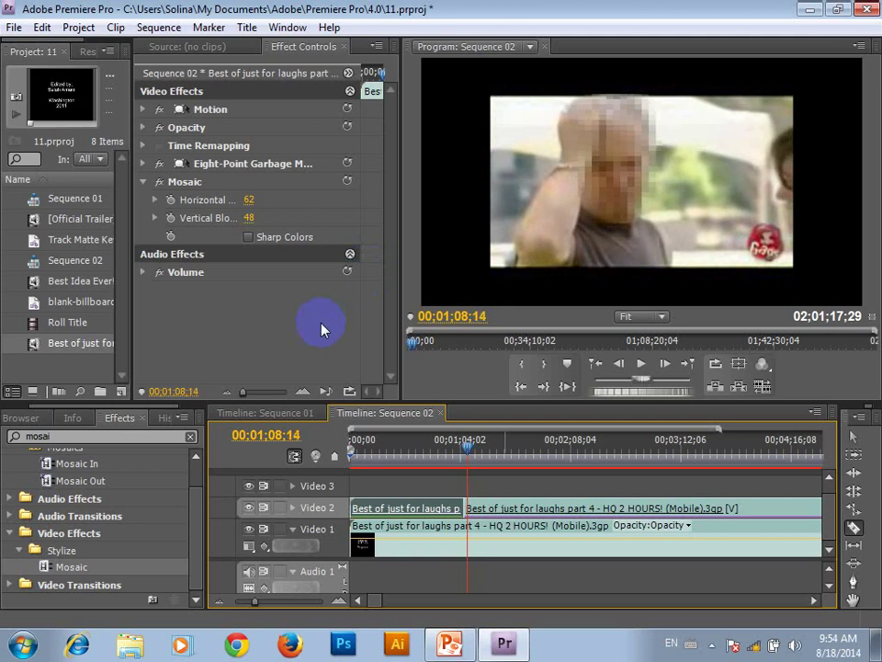
pyautogui.press('Right')
pyautogui.press('Right')
pyautogui.press('Right')
pyautogui.press('Right')
pyautogui.press('Right')
pyautogui.press('Right')
pyautogui.press('Right')
pyautogui.press('Right')
pyautogui.press('Right')
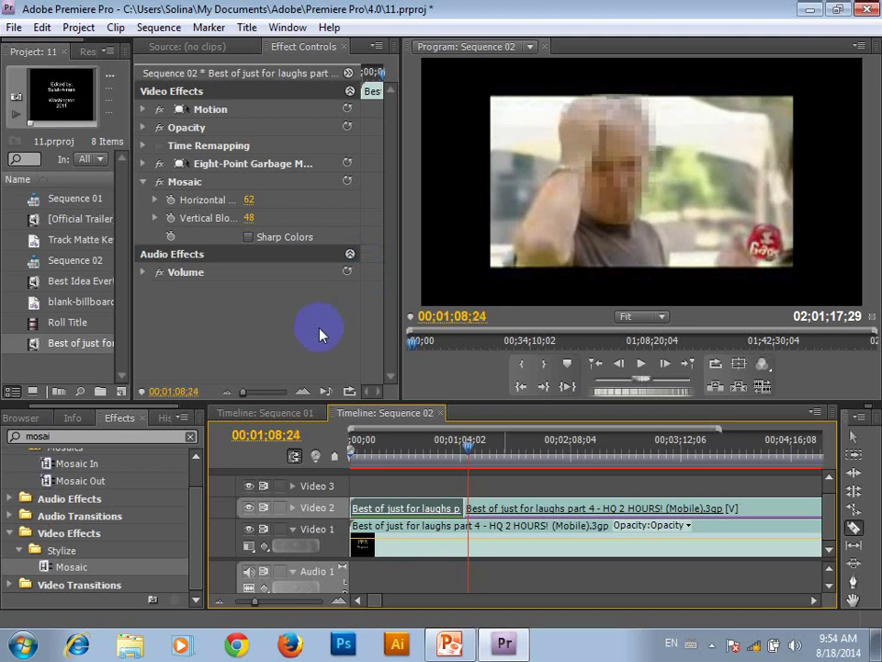
pyautogui.press('Right')
pyautogui.press('Right')
pyautogui.press('Right')
pyautogui.press('Right')
pyautogui.press('Right')
pyautogui.press('Right')
pyautogui.press('Right')
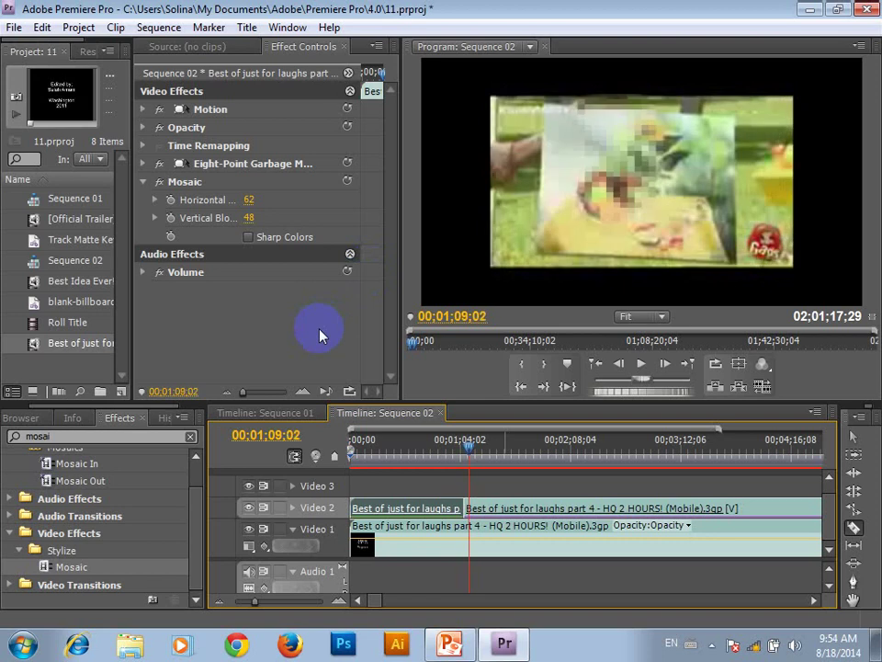
pyautogui.press('Left')
pyautogui.press('Left')
pyautogui.press('Left')
pyautogui.press('Left')
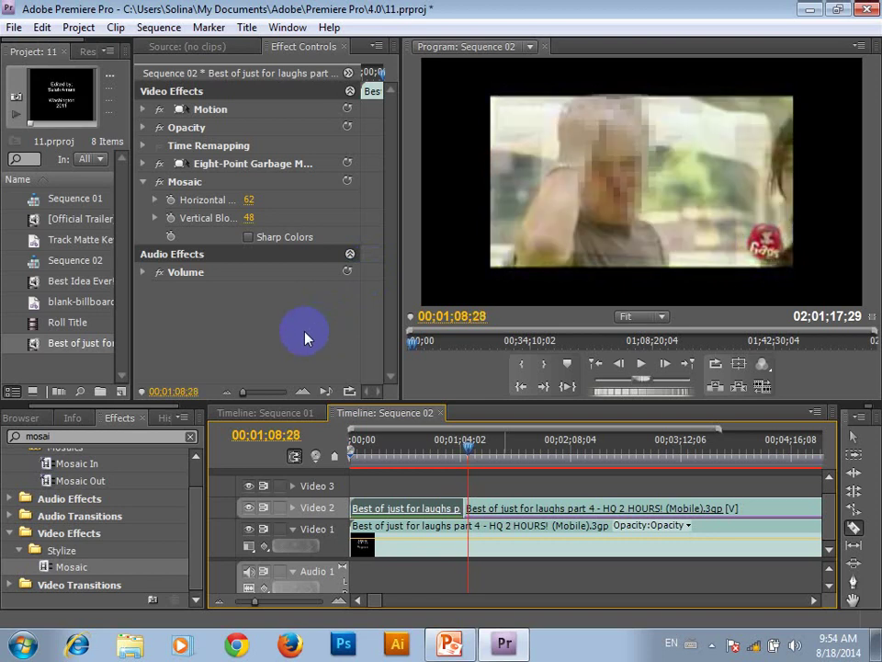
# - Delete the later and first pieces of the Video 2 mosaic clip, keeping the middle sliver
pyautogui.click(852, 436)
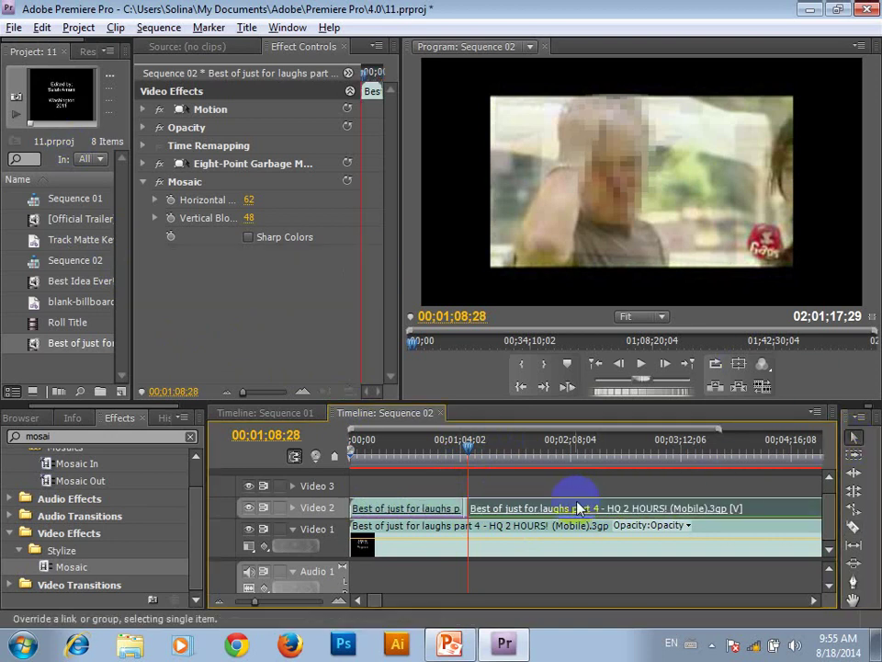
pyautogui.press('Delete')
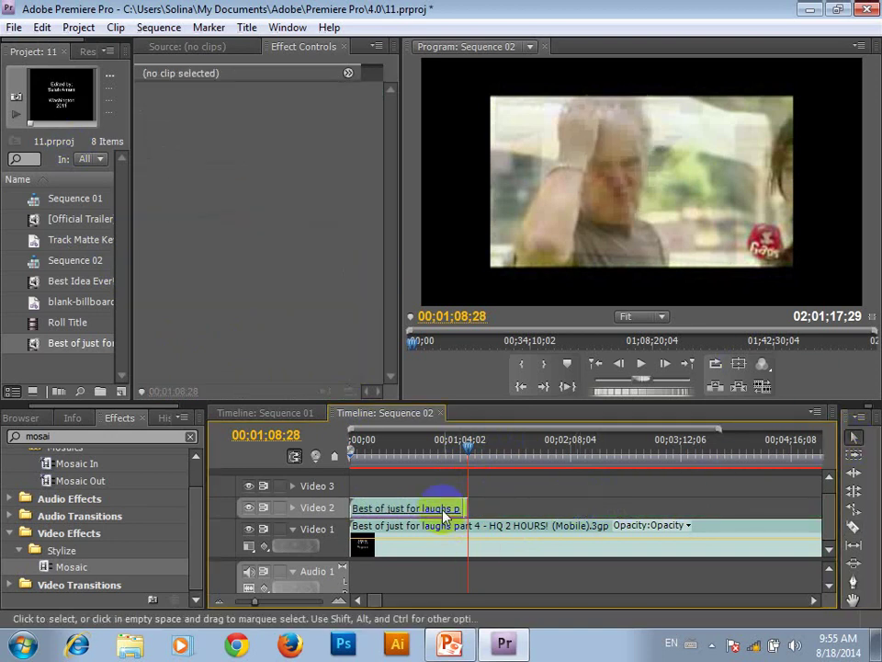
pyautogui.keyDown('alt'); pyautogui.click(422, 508); pyautogui.keyUp('alt')
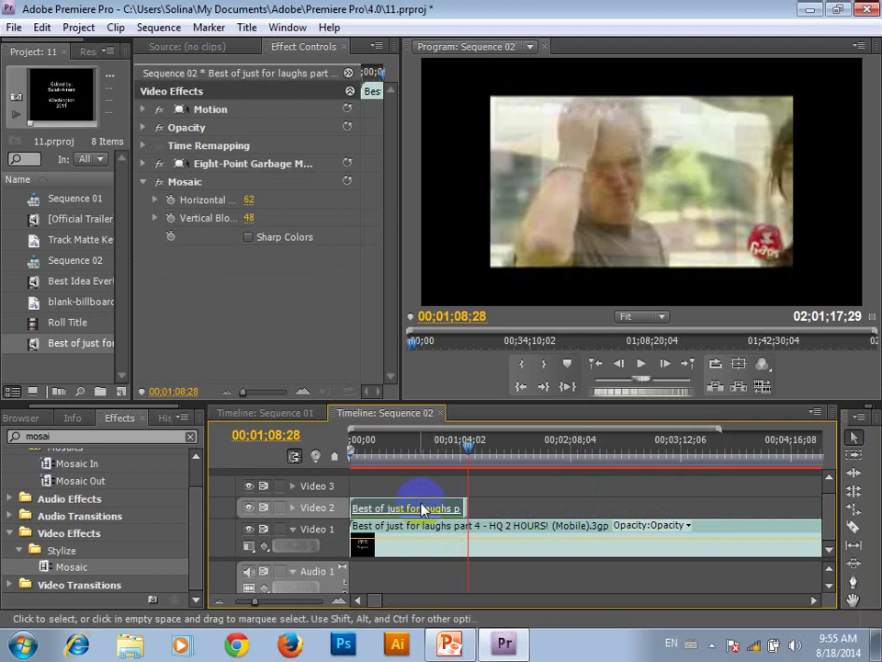
pyautogui.press('Delete')
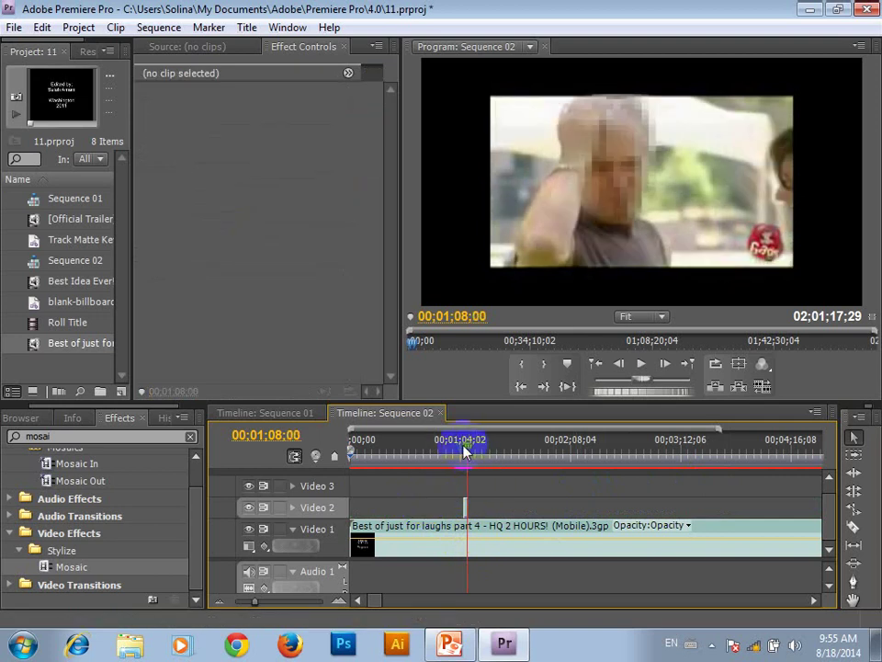
# - Play the sequence from 00;01;02;00 and stop at 00;01;12;14
pyautogui.moveTo(470, 454); pyautogui.dragTo(458, 454)
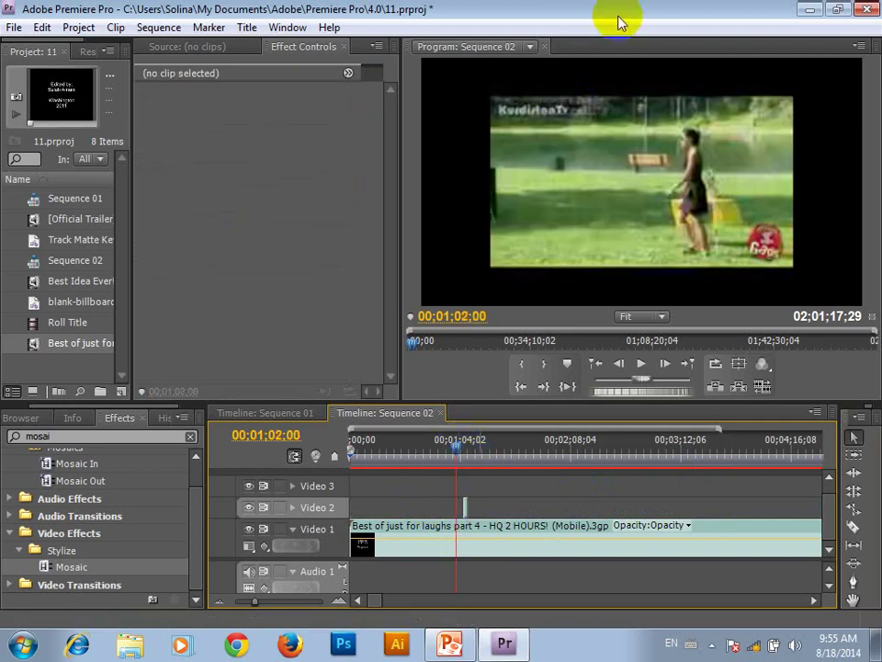
pyautogui.press('space')
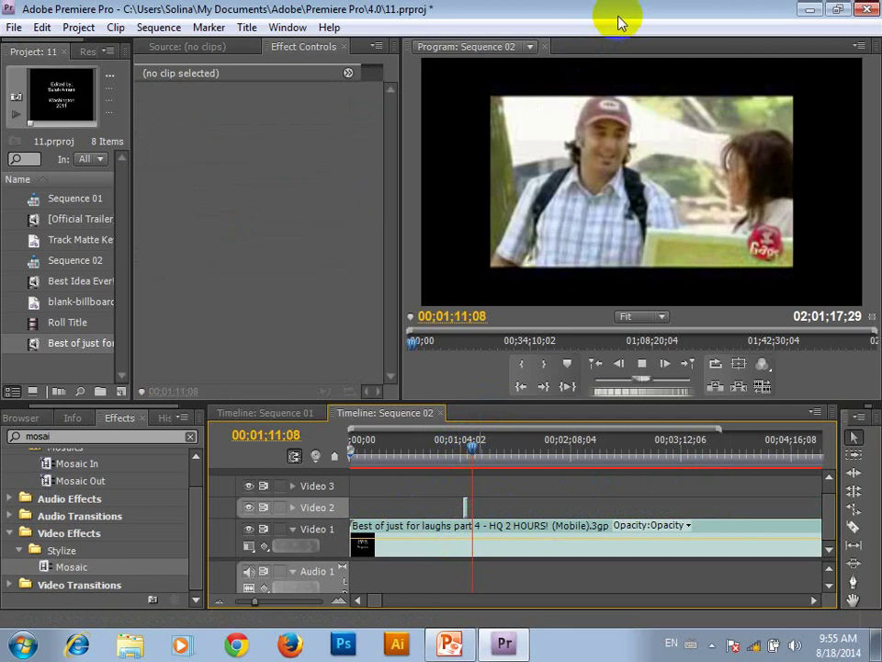
pyautogui.press('space')
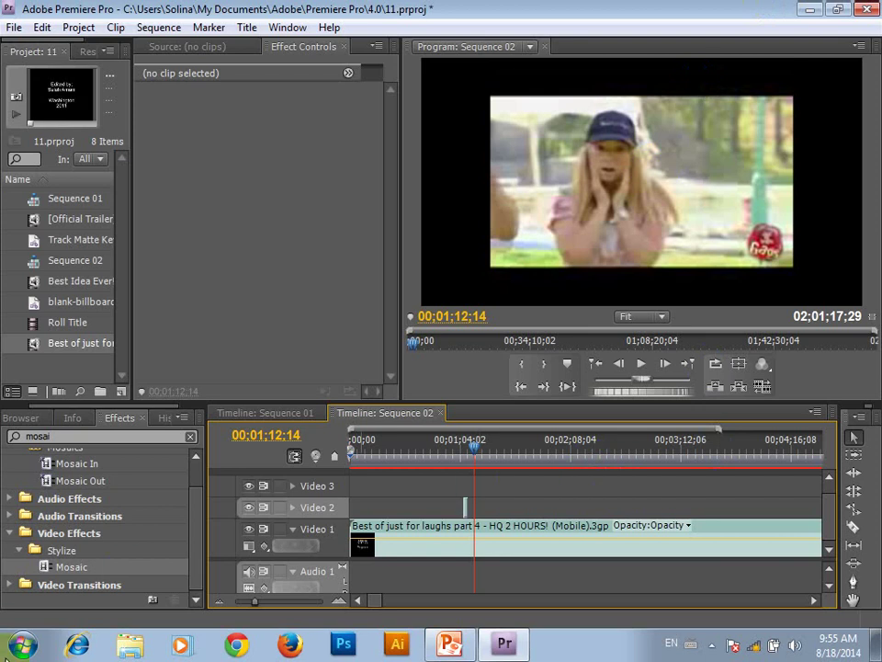
# - Open Premiere Notes.txt from Notepad's recent files and maximize its window
pyautogui.click(22, 644)
pyautogui.moveTo(209, 379)
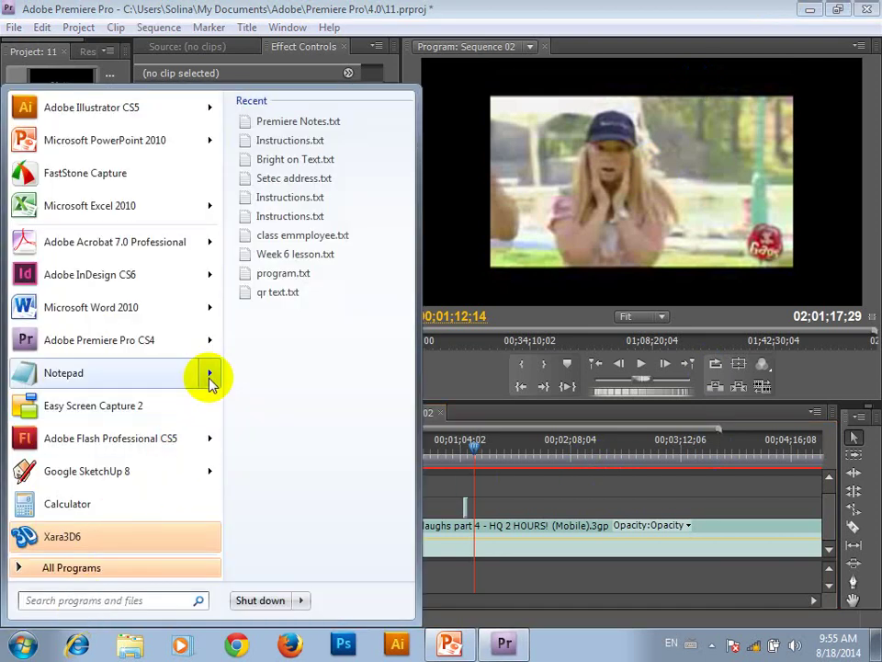
pyautogui.click(303, 121)
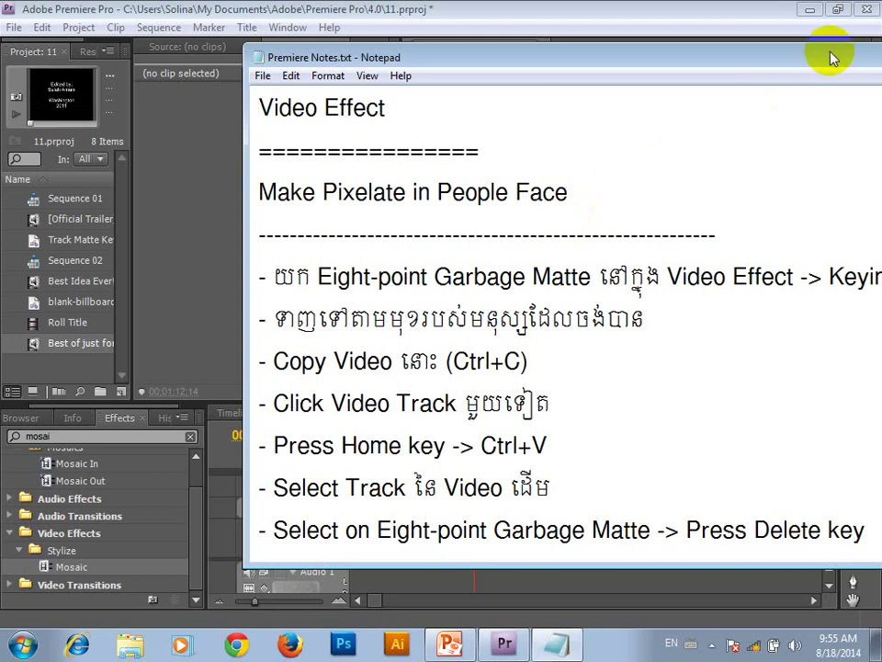
pyautogui.moveTo(830, 58); pyautogui.dragTo(755, 49)
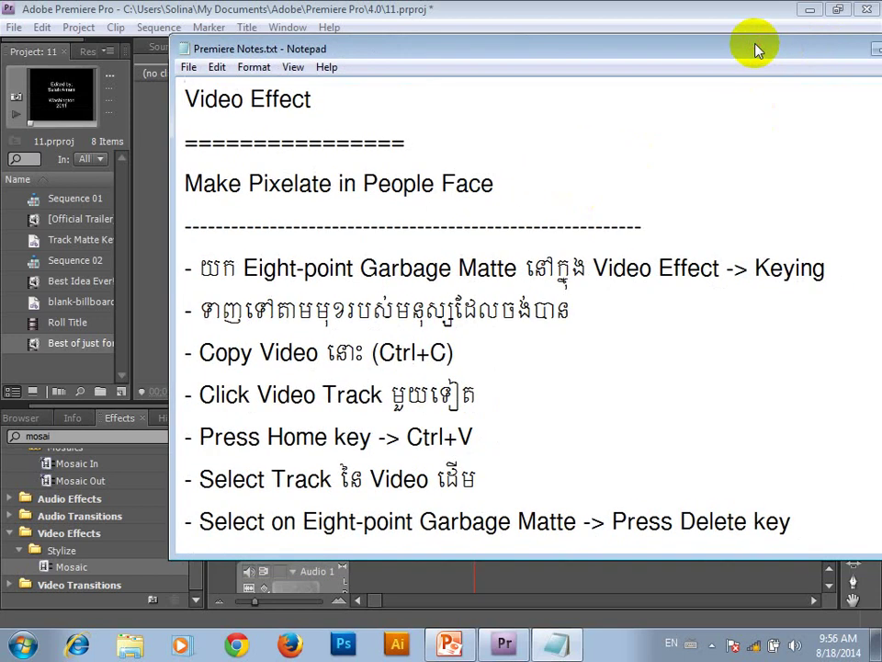
pyautogui.doubleClick(757, 46)
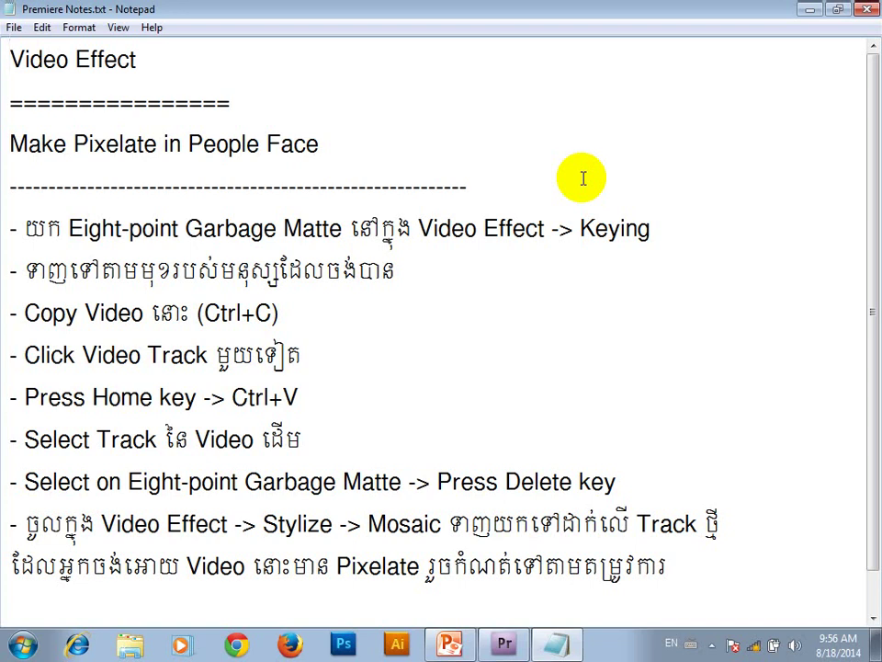
# - Read through the notes from the Eight-point Garbage Matte step to the Mosaic instruction
pyautogui.click(324, 248)
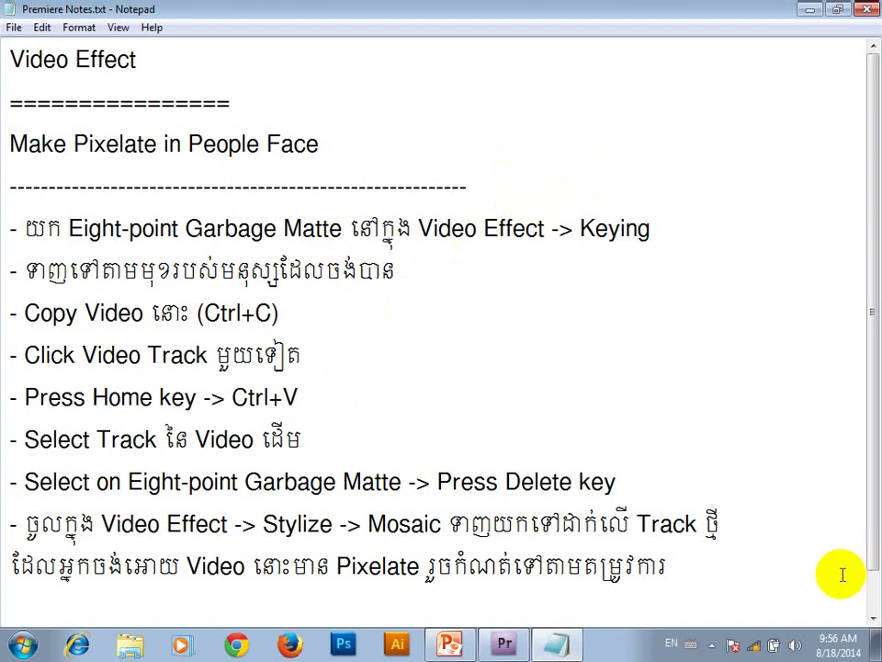
pyautogui.scroll(-1, 841, 575)
pyautogui.click(756, 579)
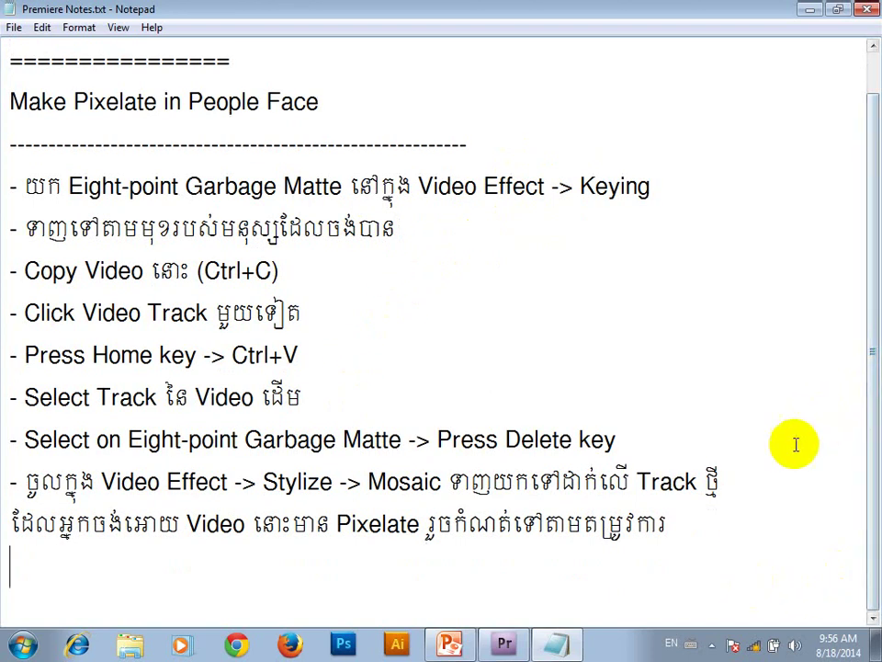
pyautogui.click(741, 525)
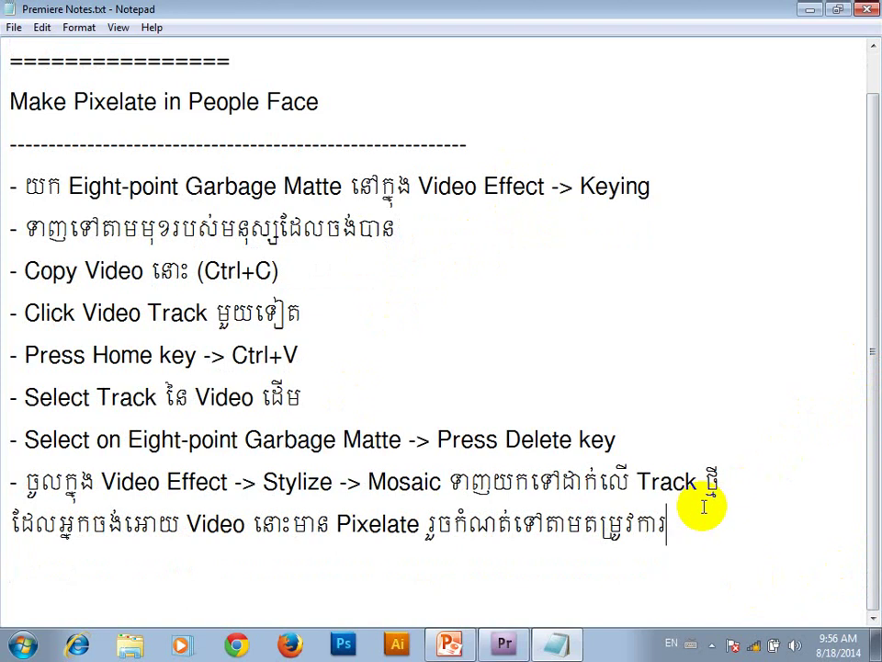
pyautogui.scroll(1, 700, 506)
pyautogui.scroll(-1, 700, 507)
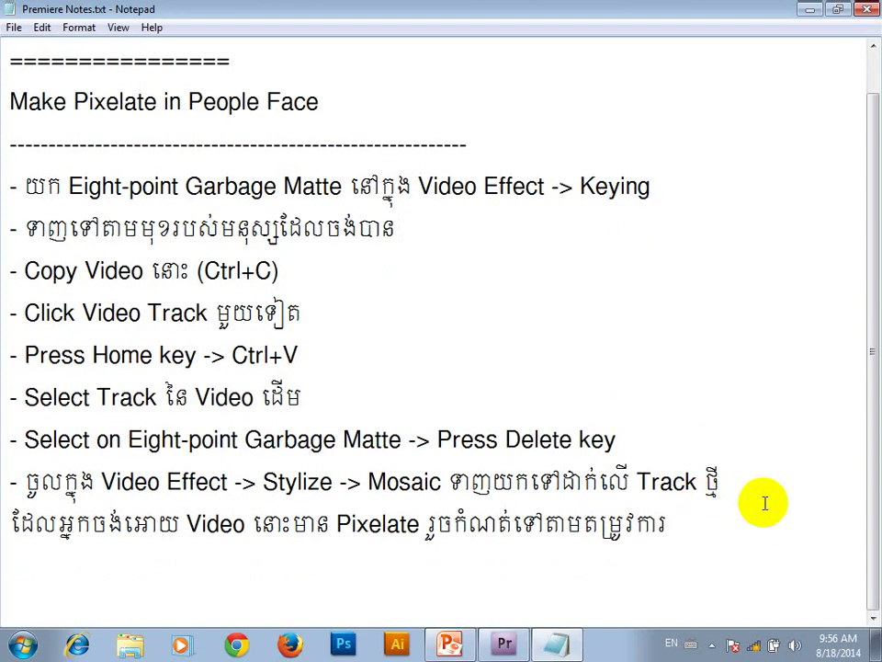